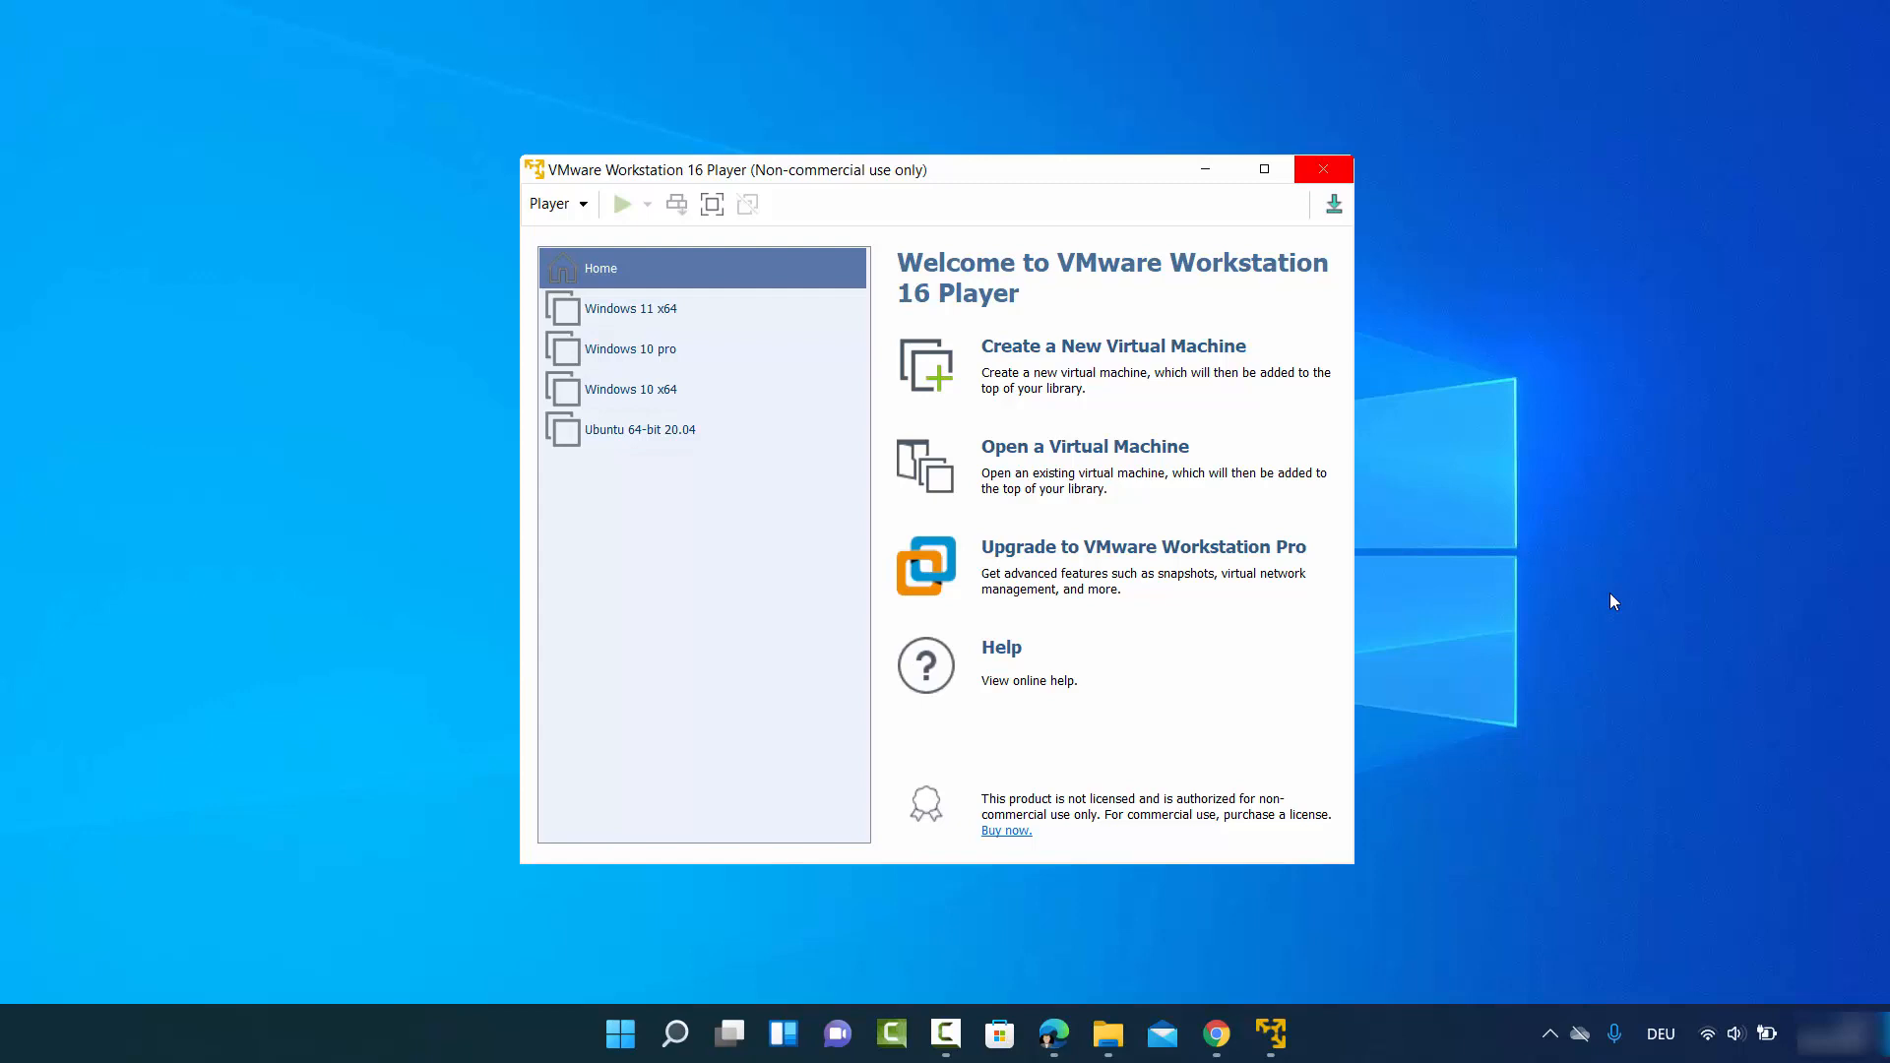
# Close the VMware Workstation 16 Player window with Alt+F4
pyautogui.hotkey('alt', 'F4')
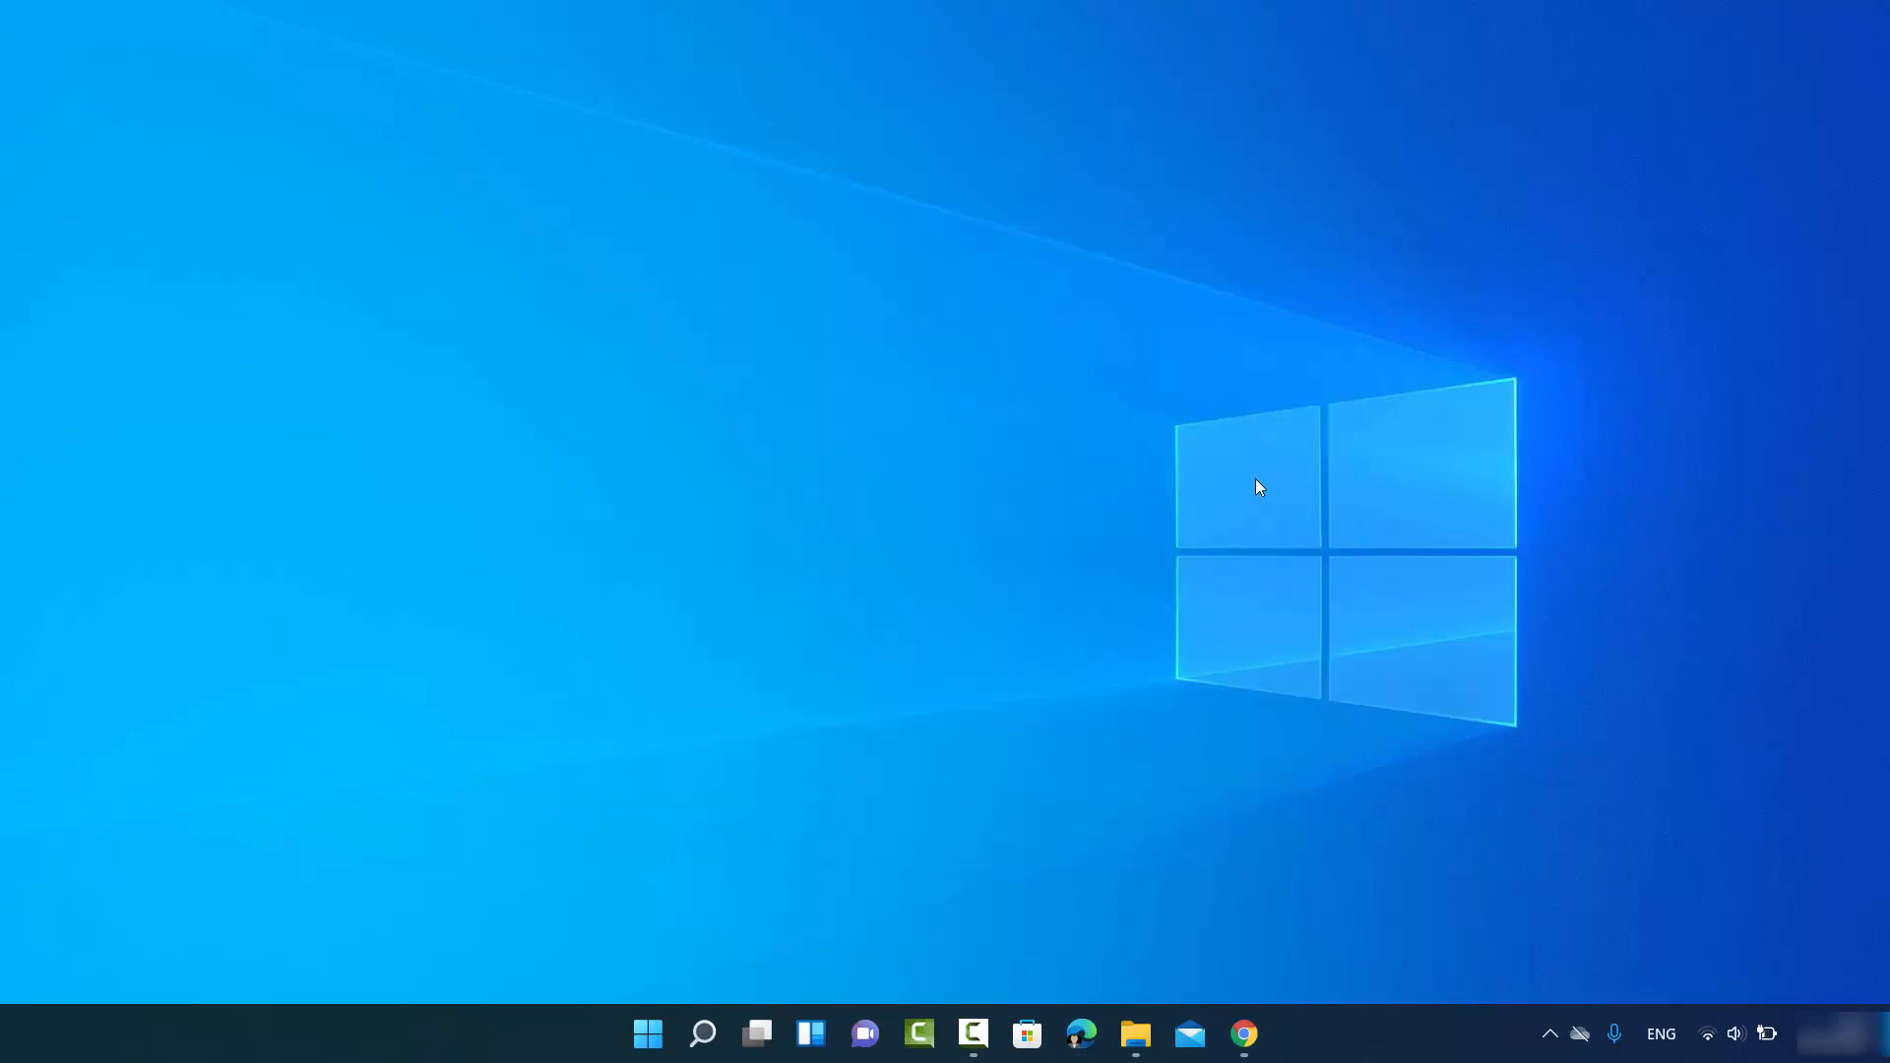
# Open Microsoft's Download Windows 11 page from the search results and dismiss the Edge banner
pyautogui.click(1244, 1031)
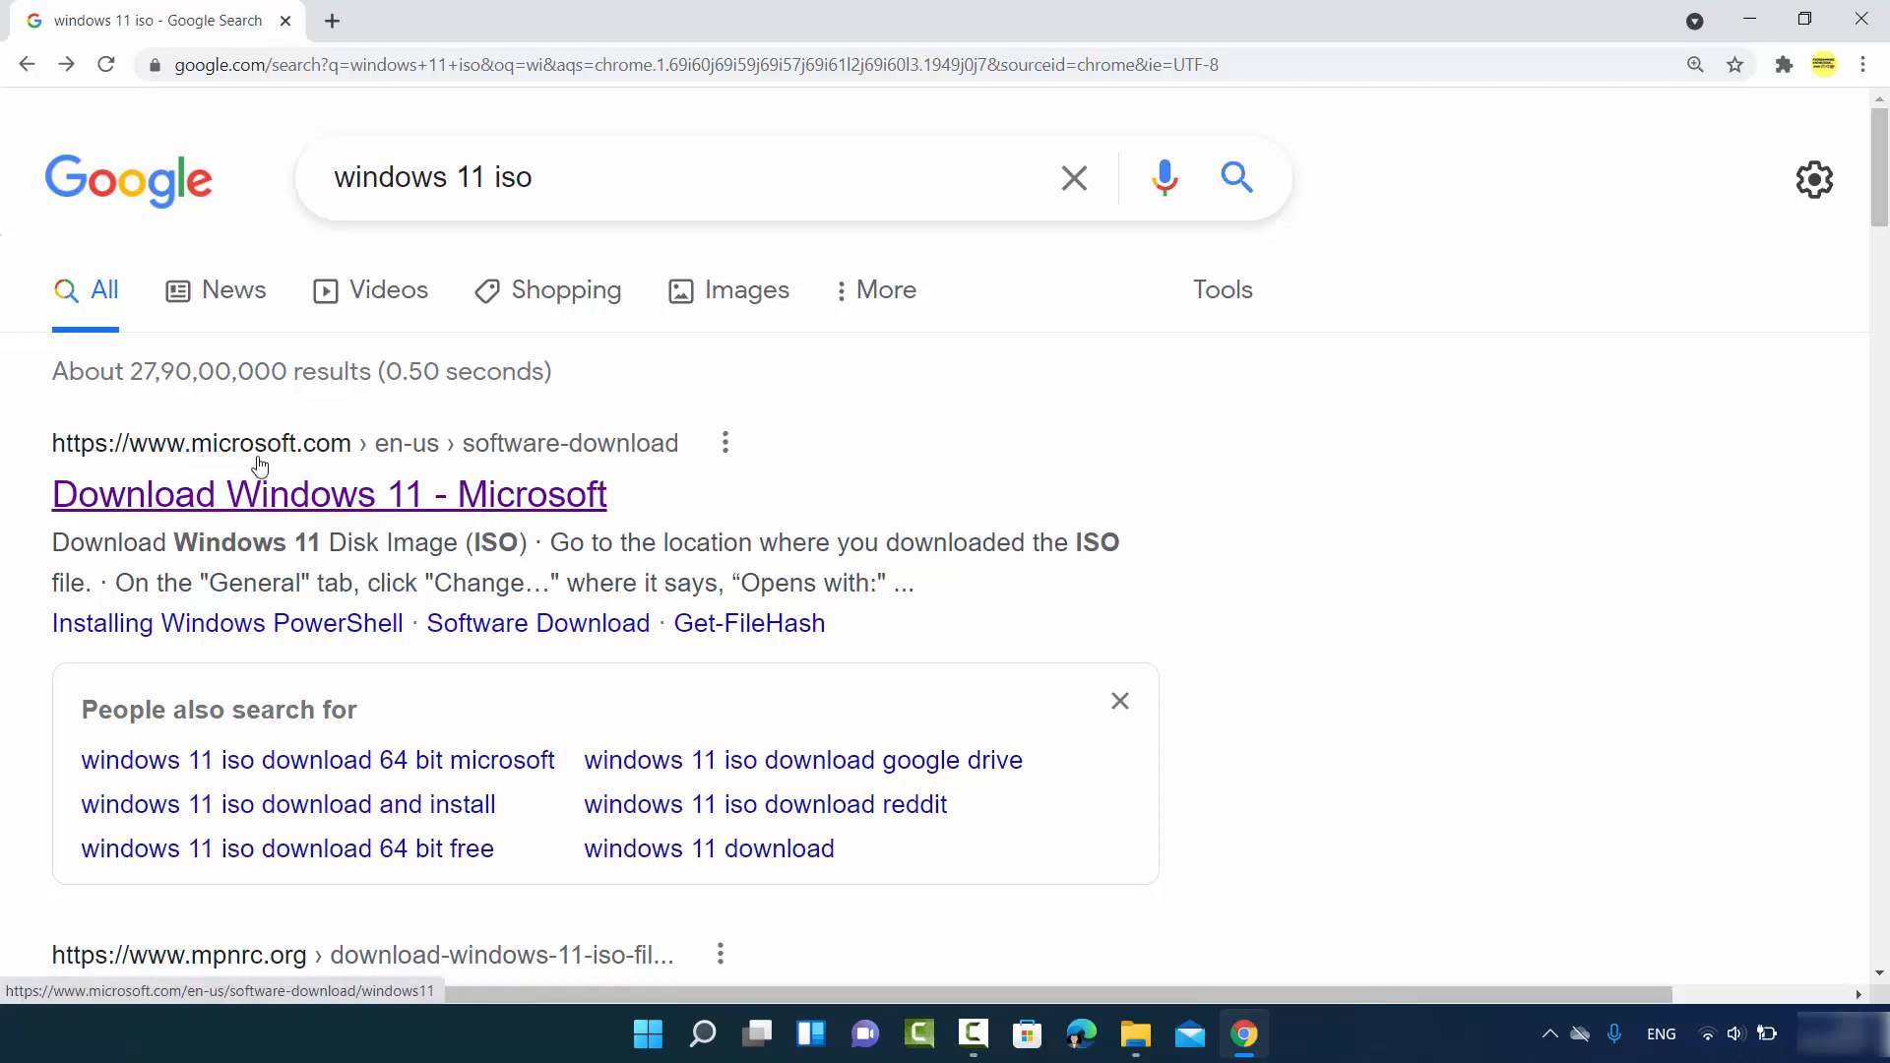
pyautogui.click(417, 506)
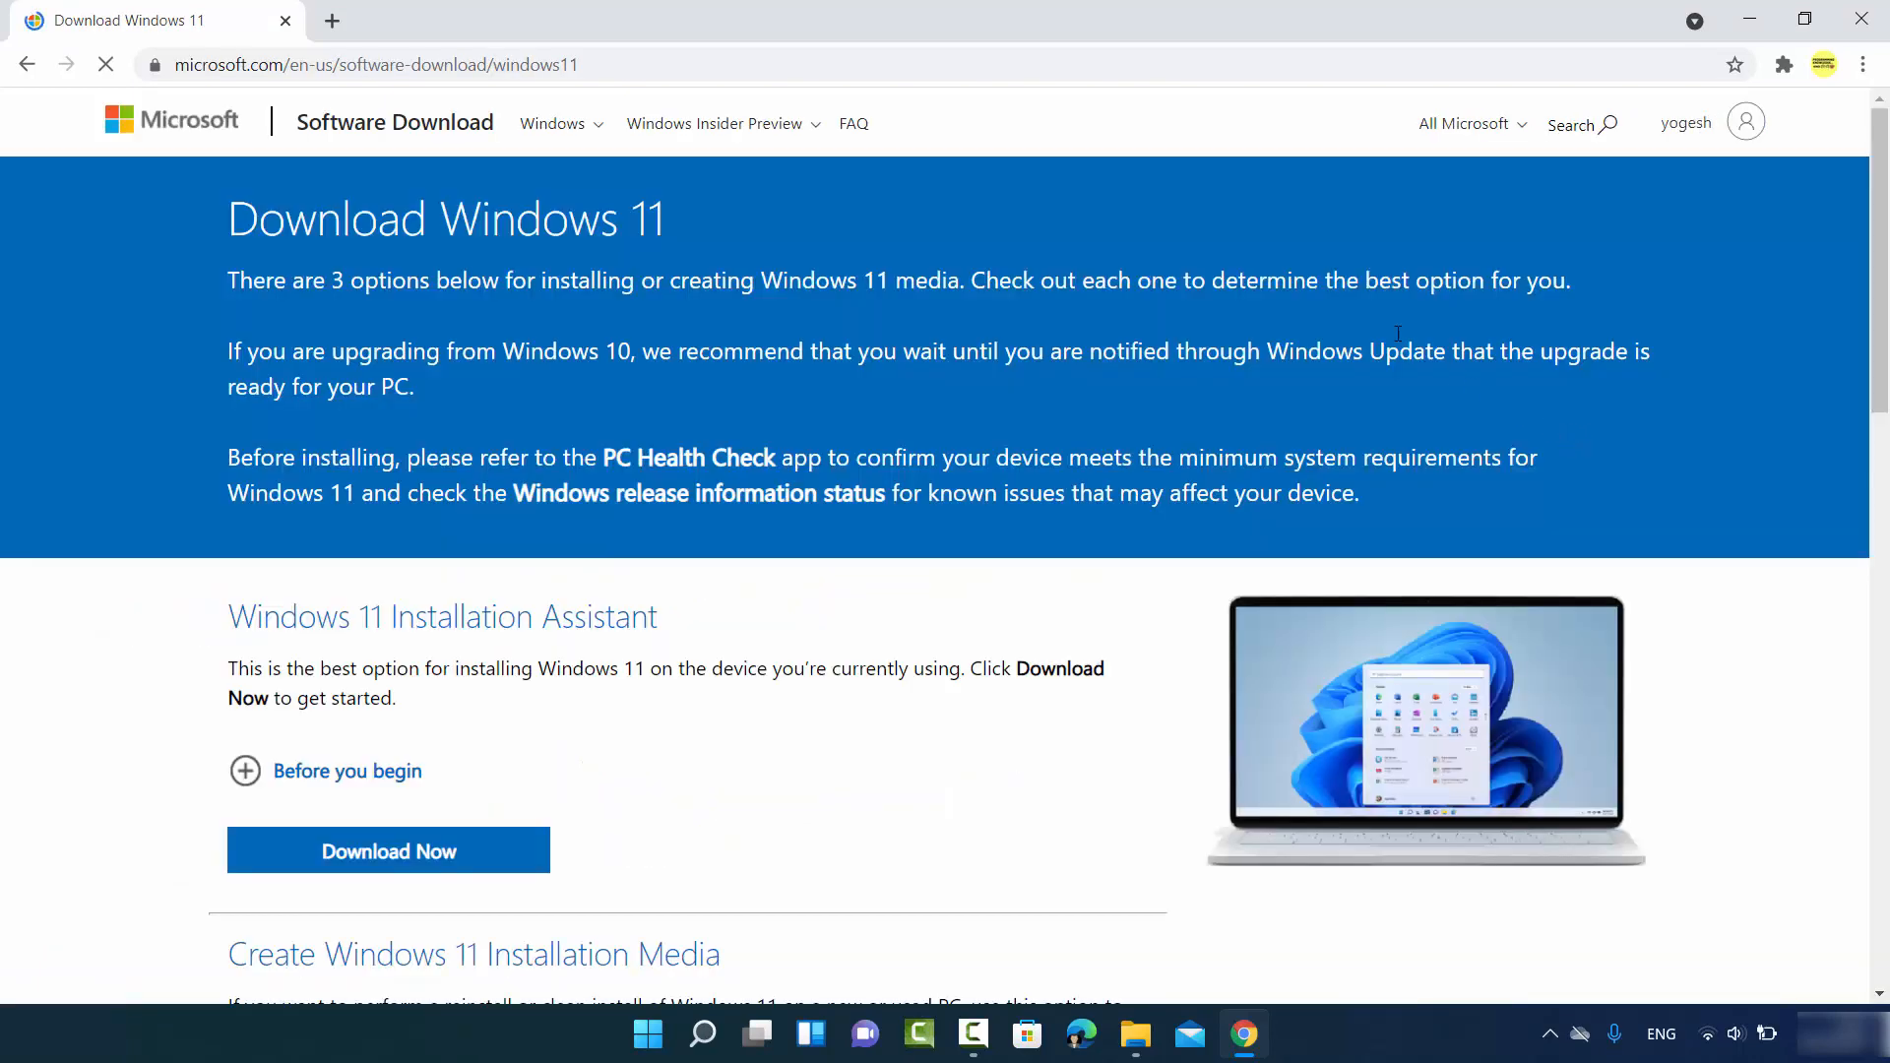
pyautogui.click(802, 58)
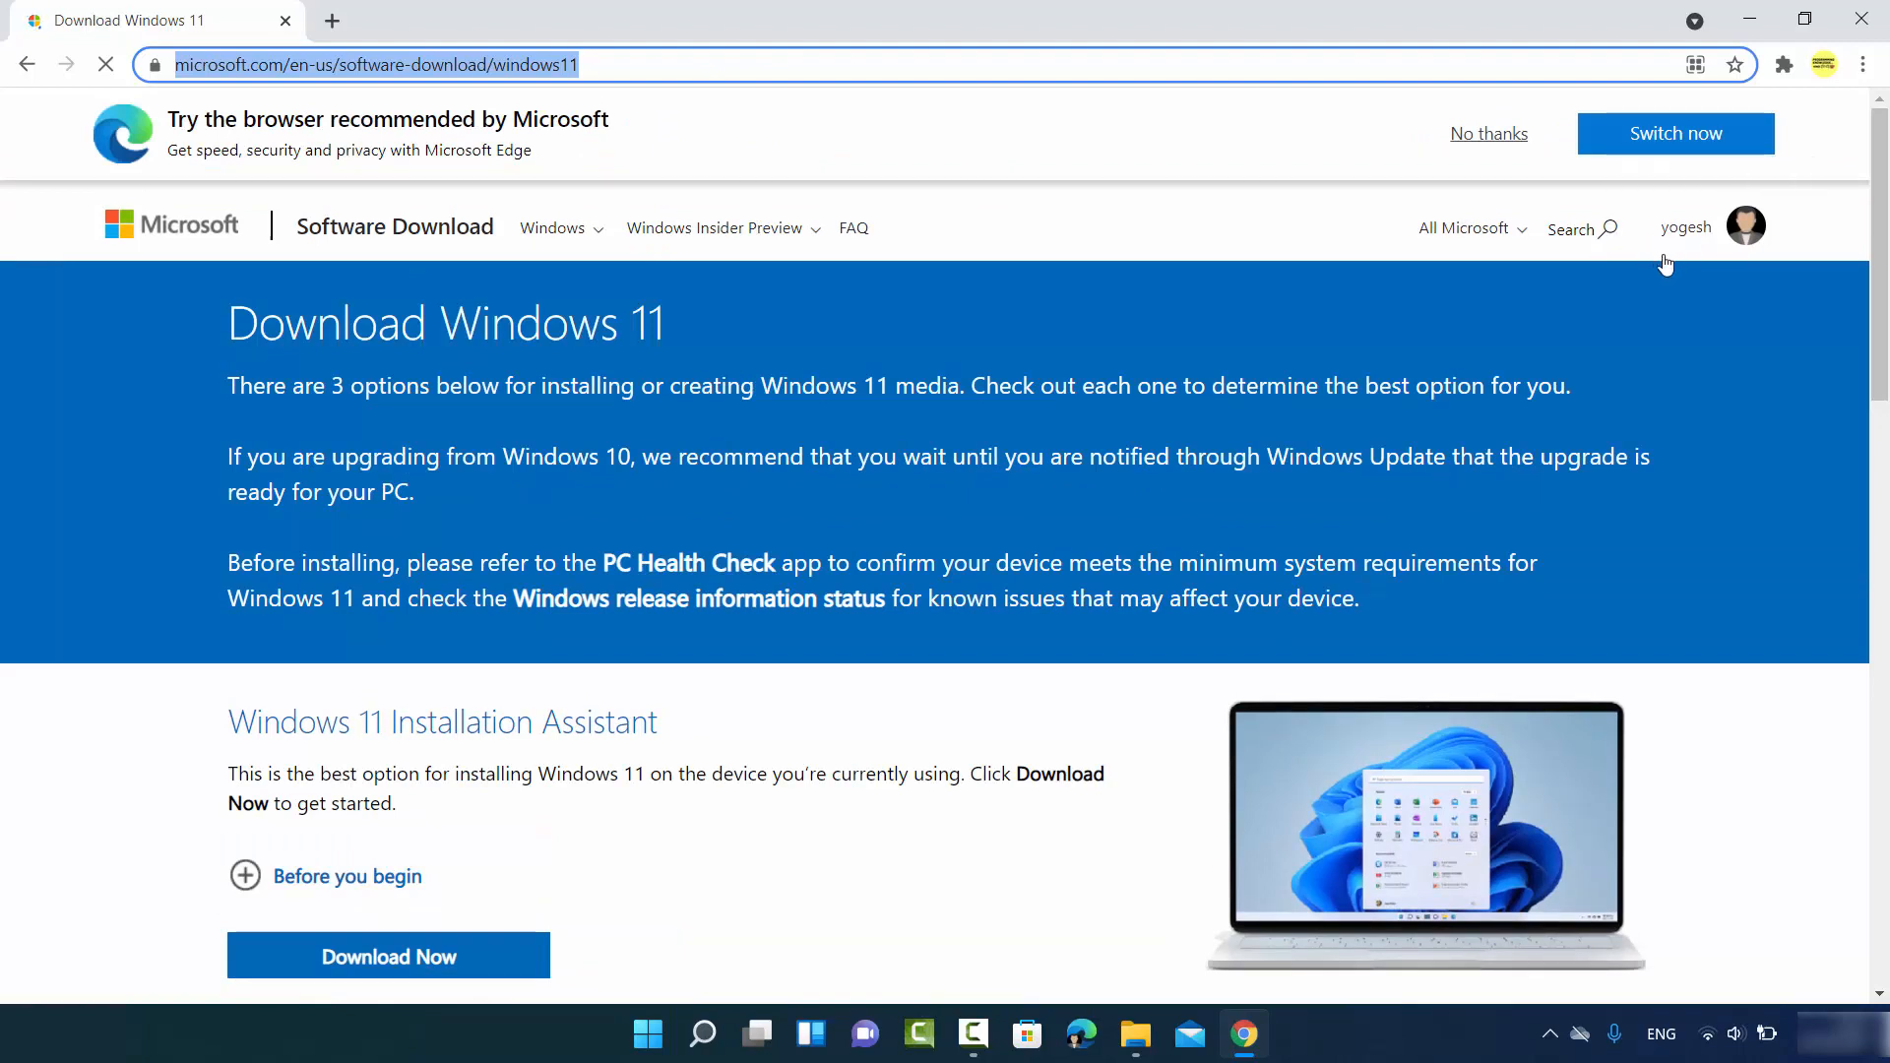
pyautogui.click(1484, 148)
# Choose Windows 11 as the Disk Image (ISO) edition and request the download
pyautogui.scroll(-1, 597, 438)
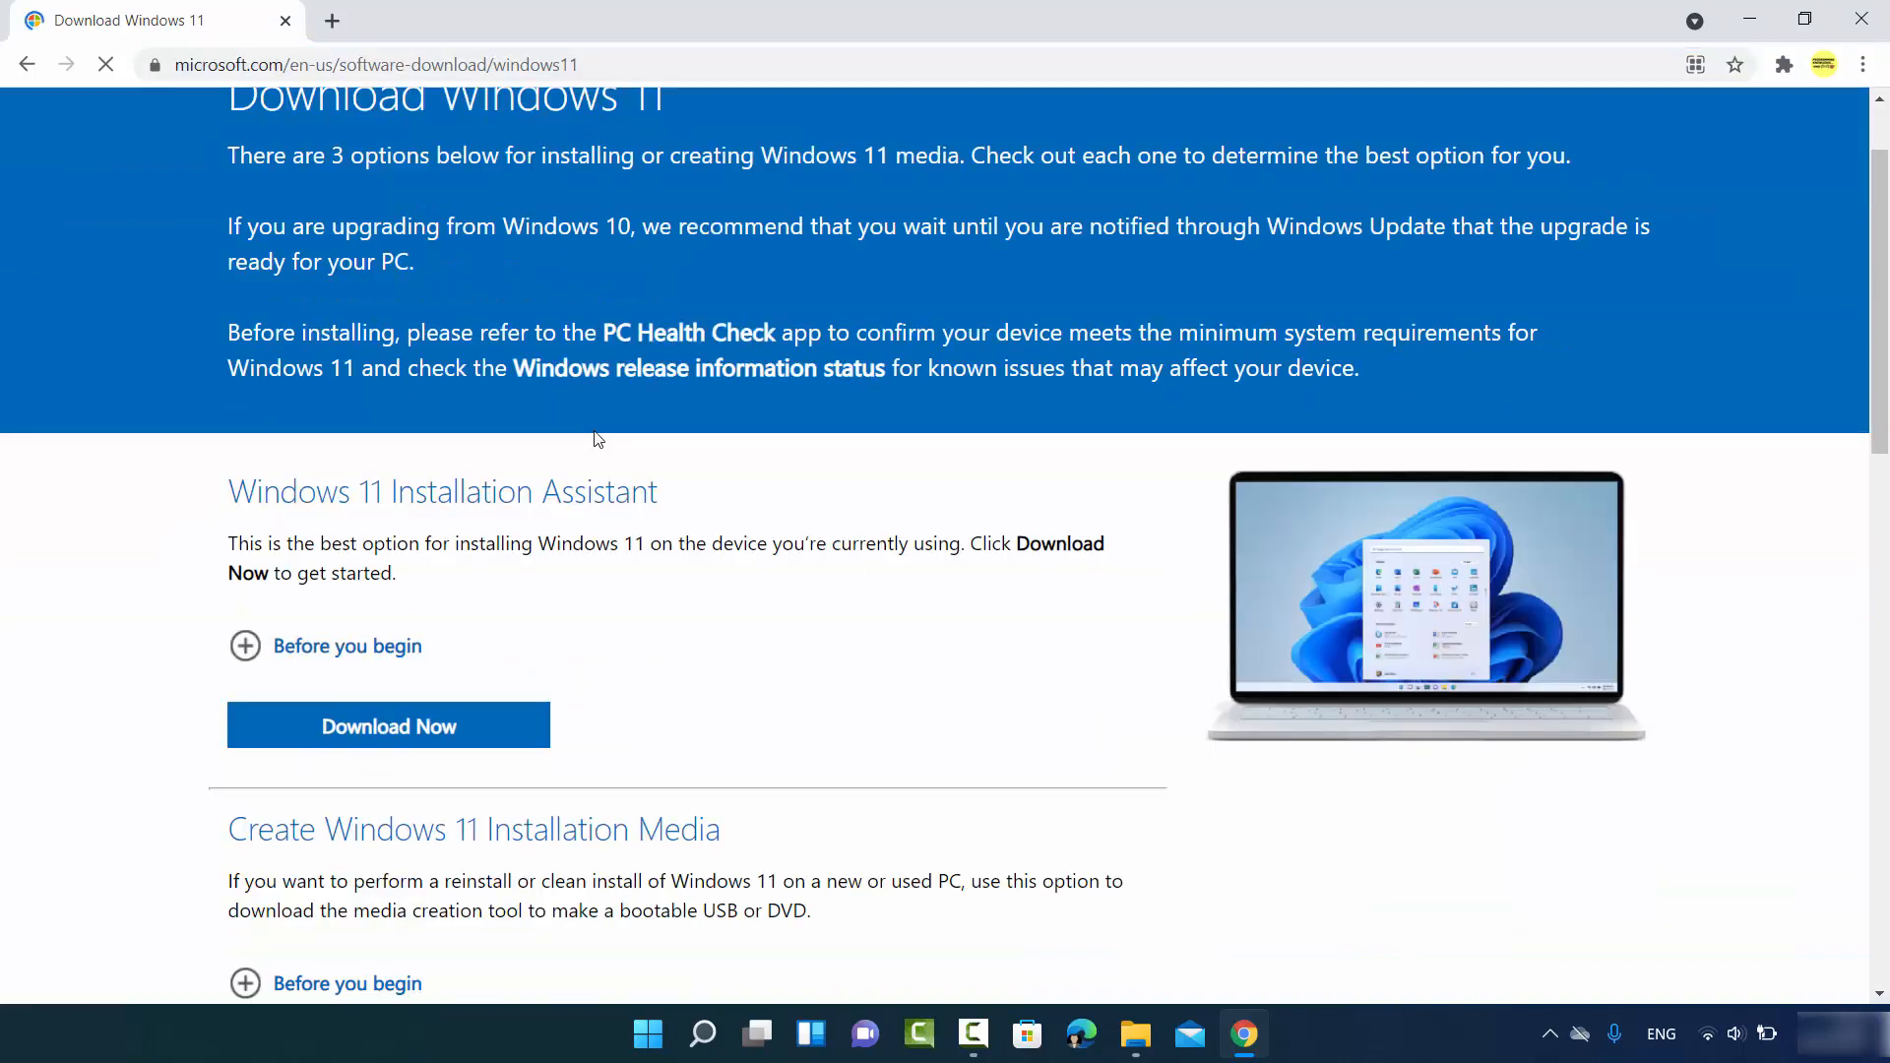
pyautogui.scroll(-5, 596, 436)
pyautogui.scroll(-1, 696, 508)
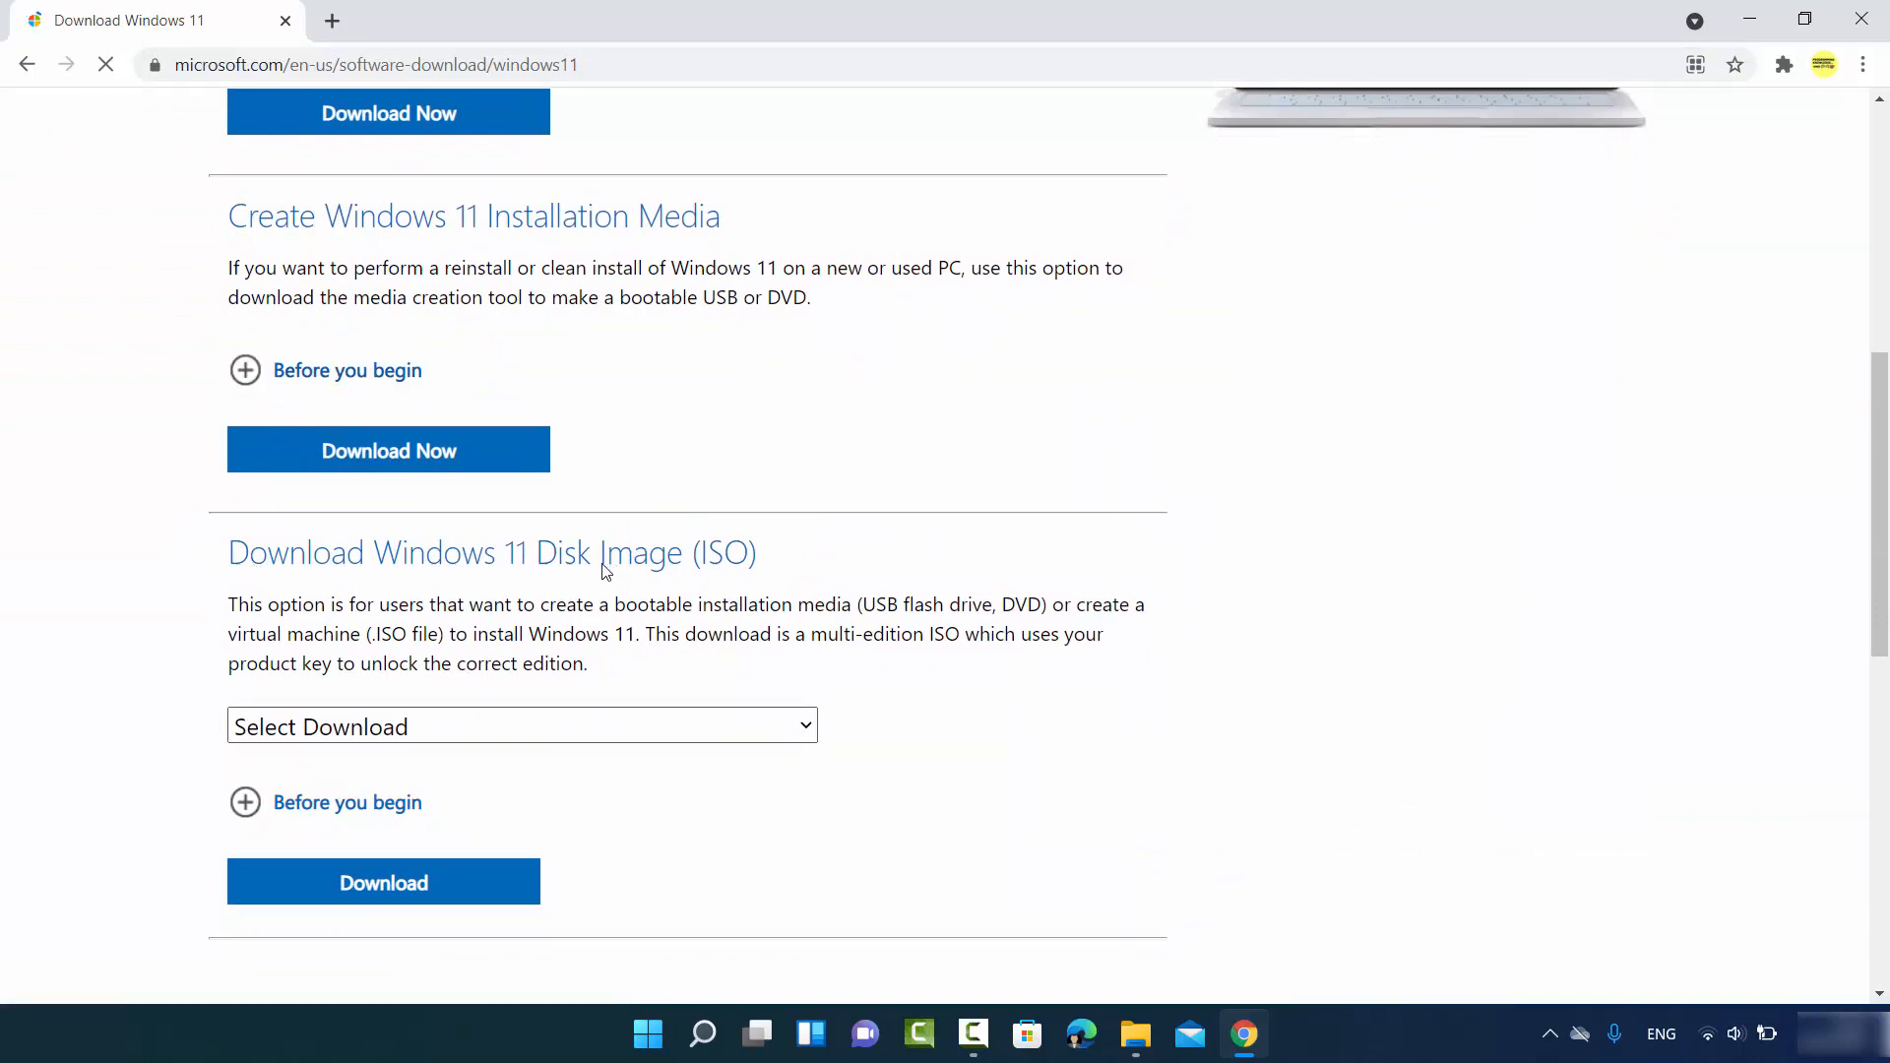
pyautogui.scroll(-1, 605, 571)
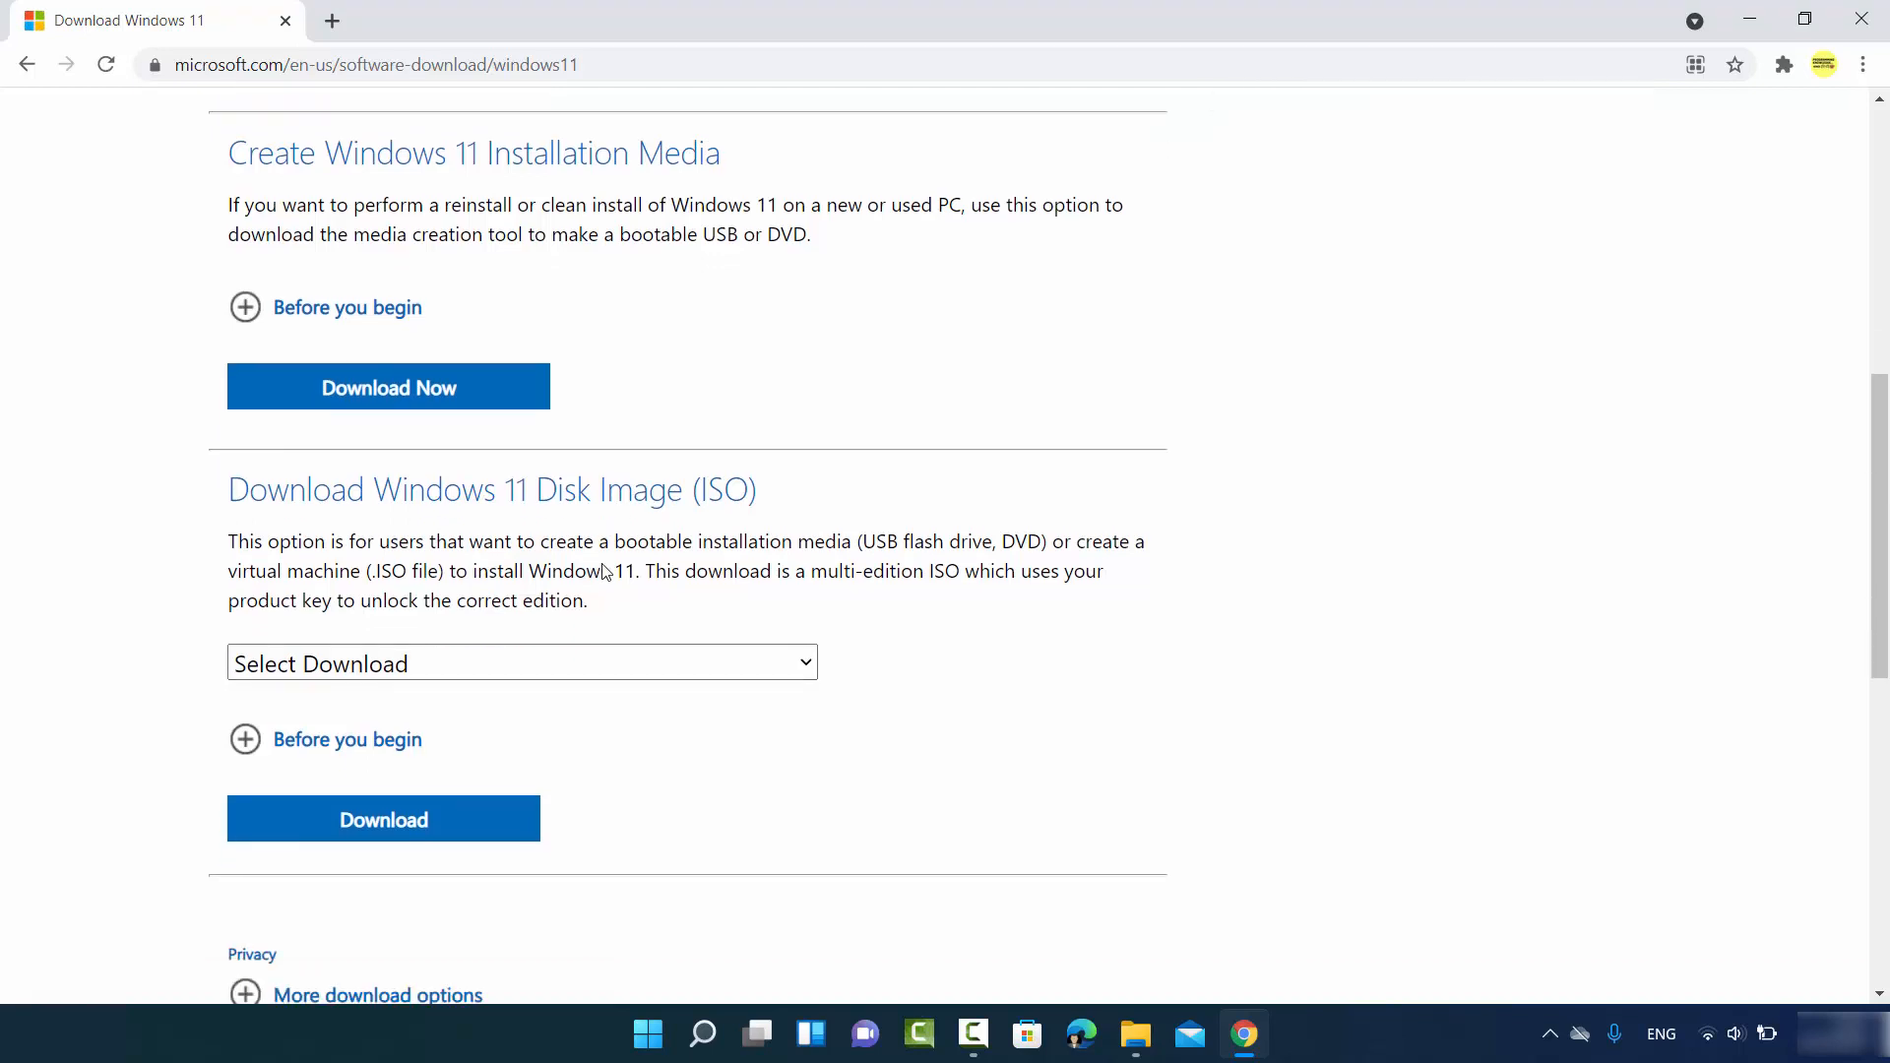
pyautogui.click(536, 601)
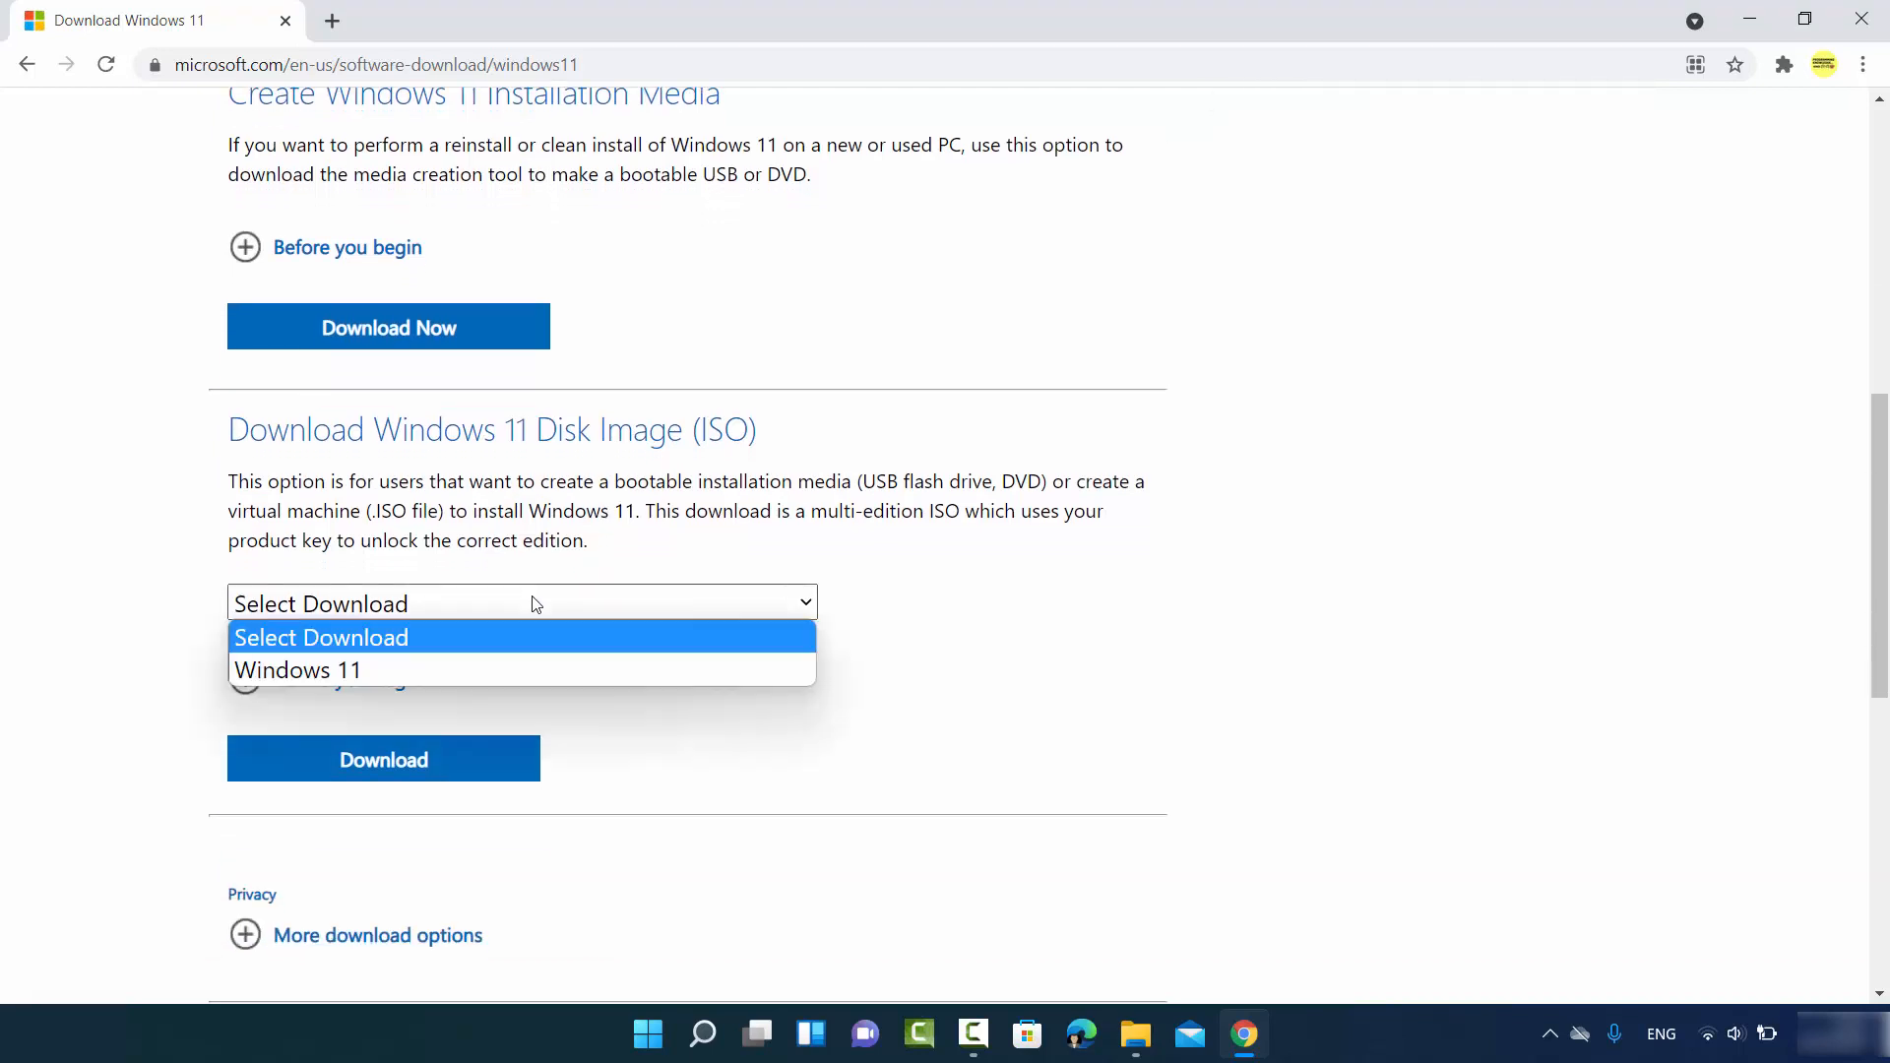
pyautogui.click(392, 669)
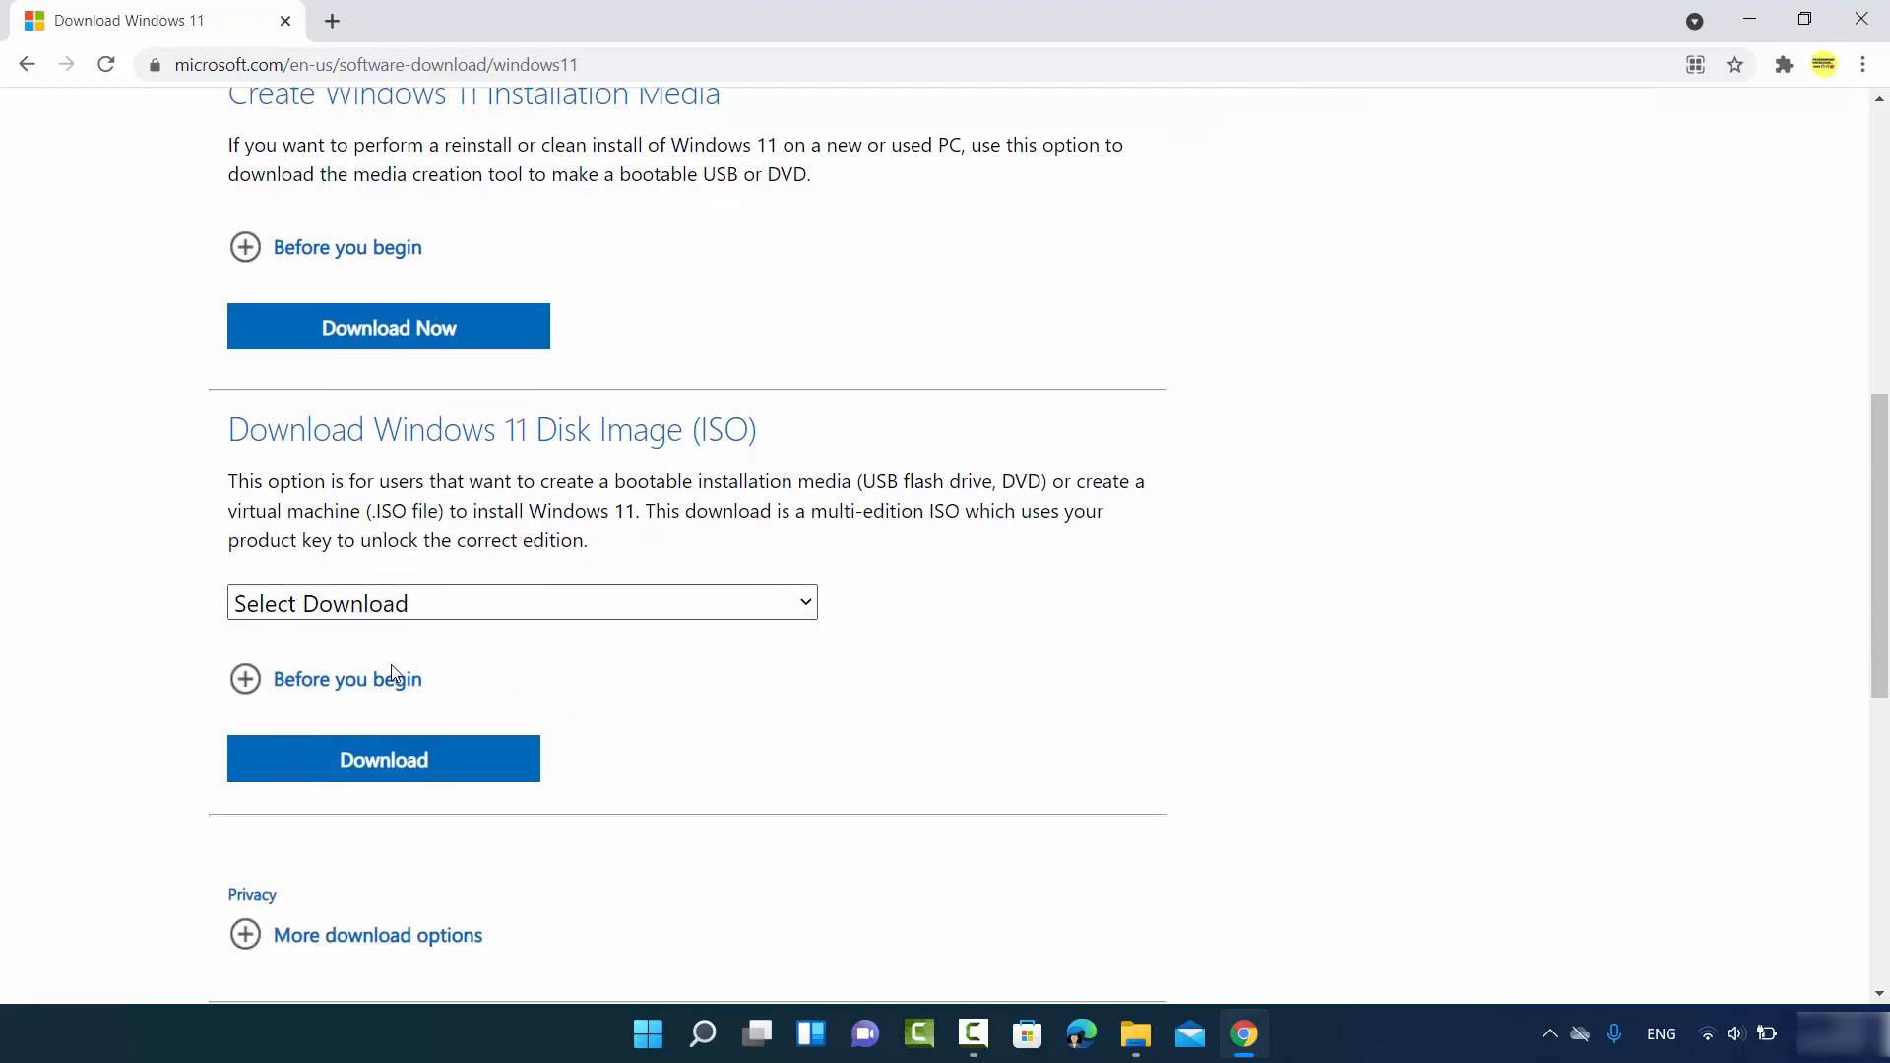
pyautogui.scroll(-1, 428, 649)
pyautogui.scroll(-1, 413, 640)
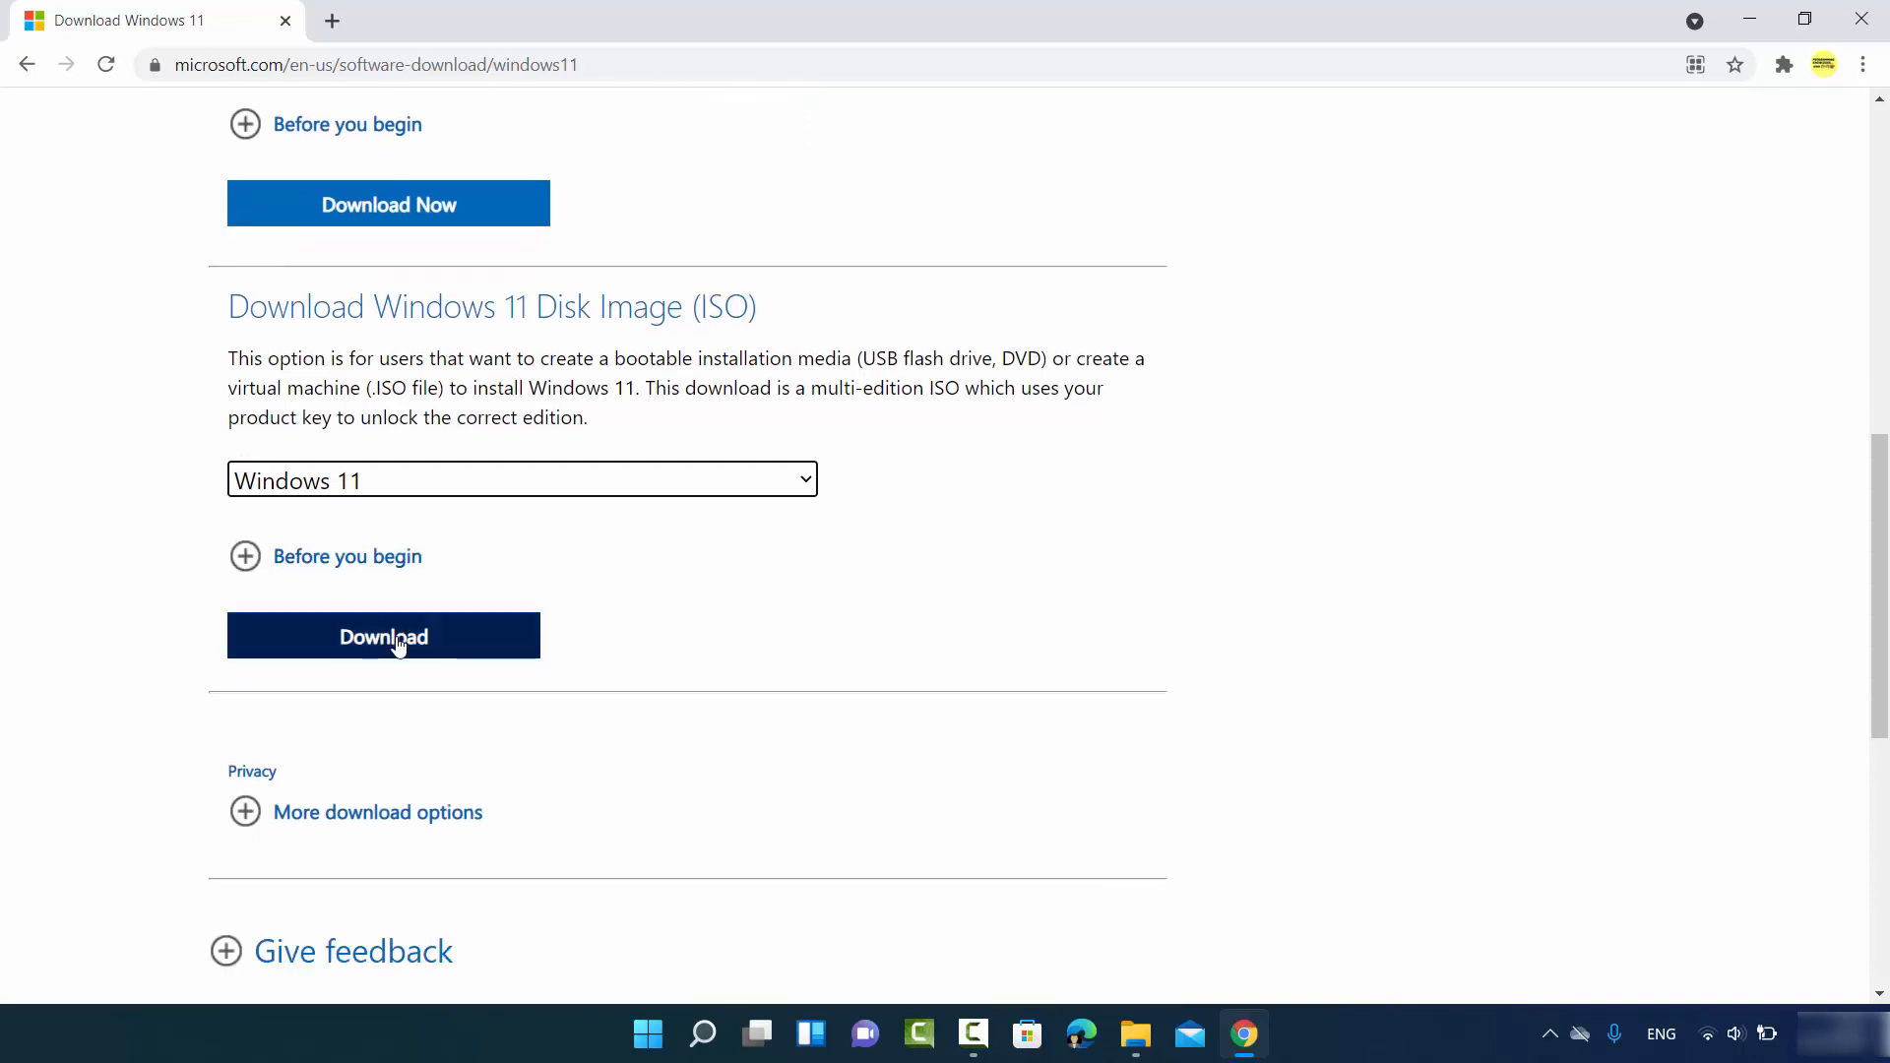
pyautogui.click(398, 645)
pyautogui.scroll(-4, 394, 645)
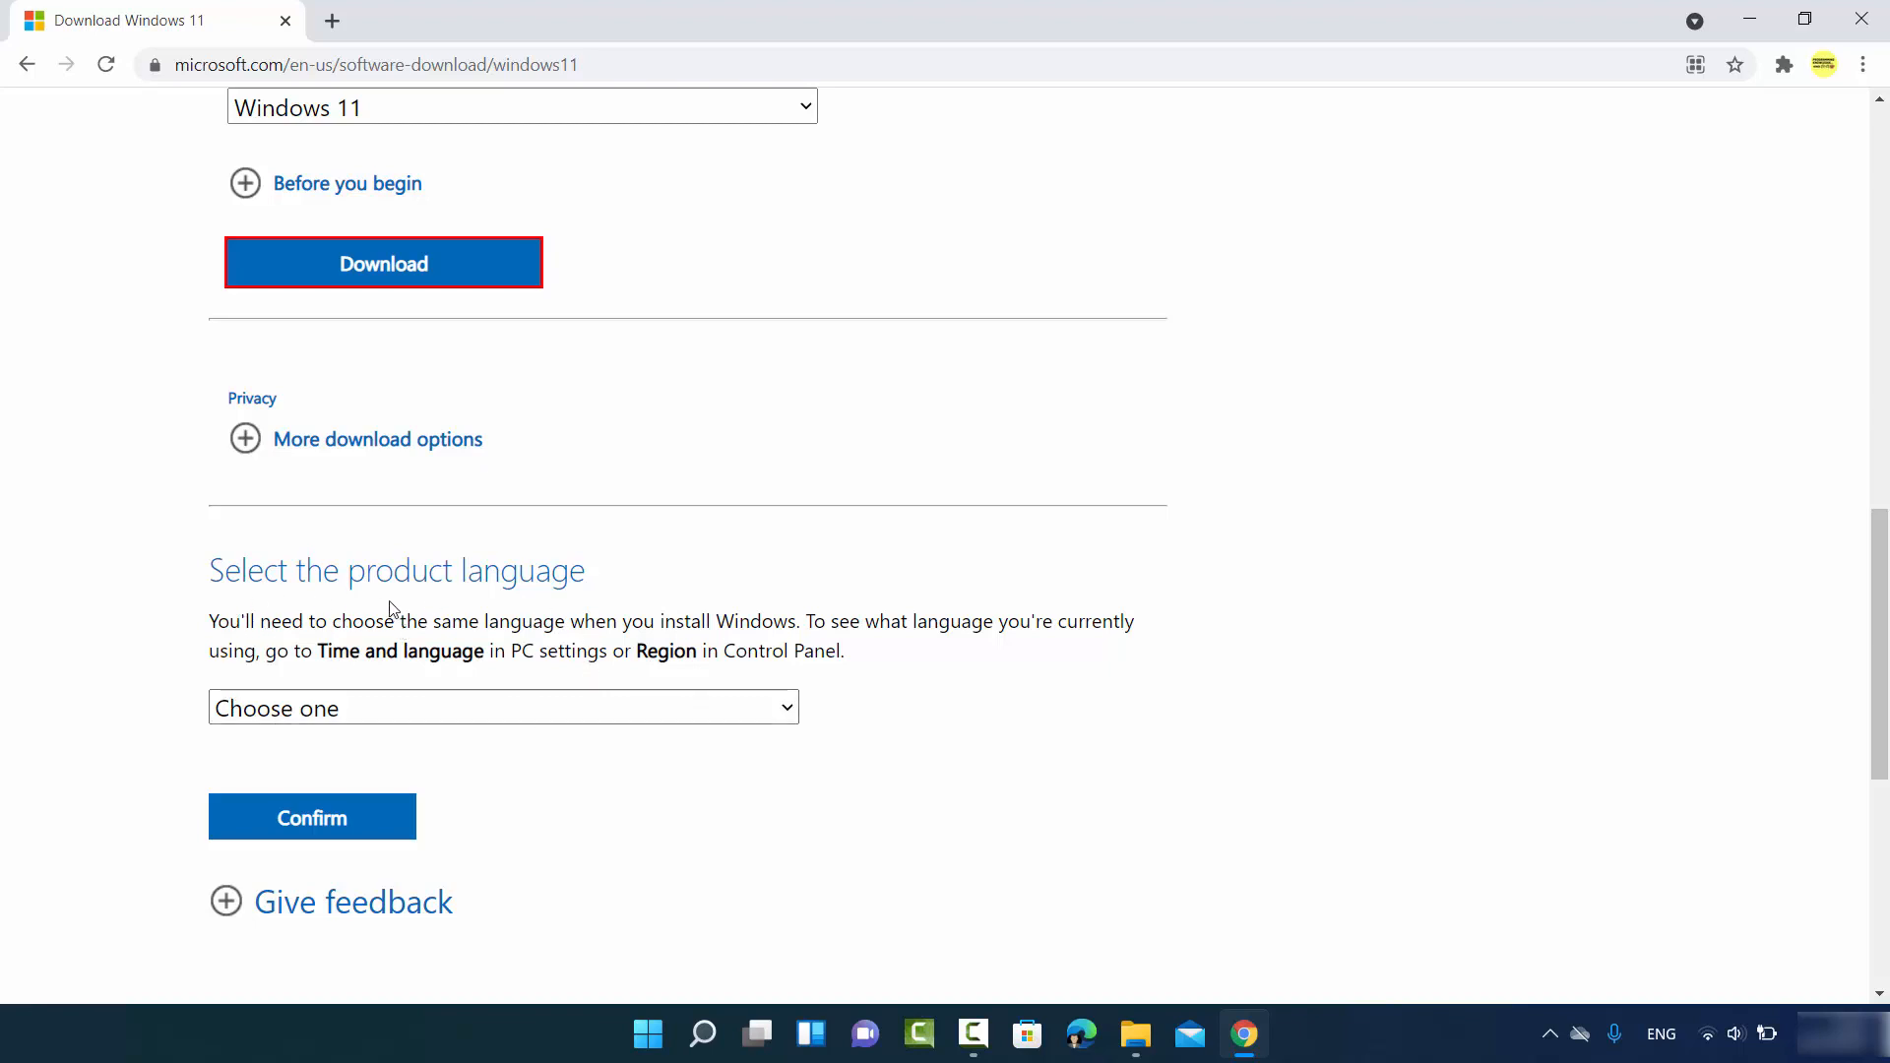
# Confirm English International as the product language and start the 64-bit Windows 11 ISO download
pyautogui.click(377, 704)
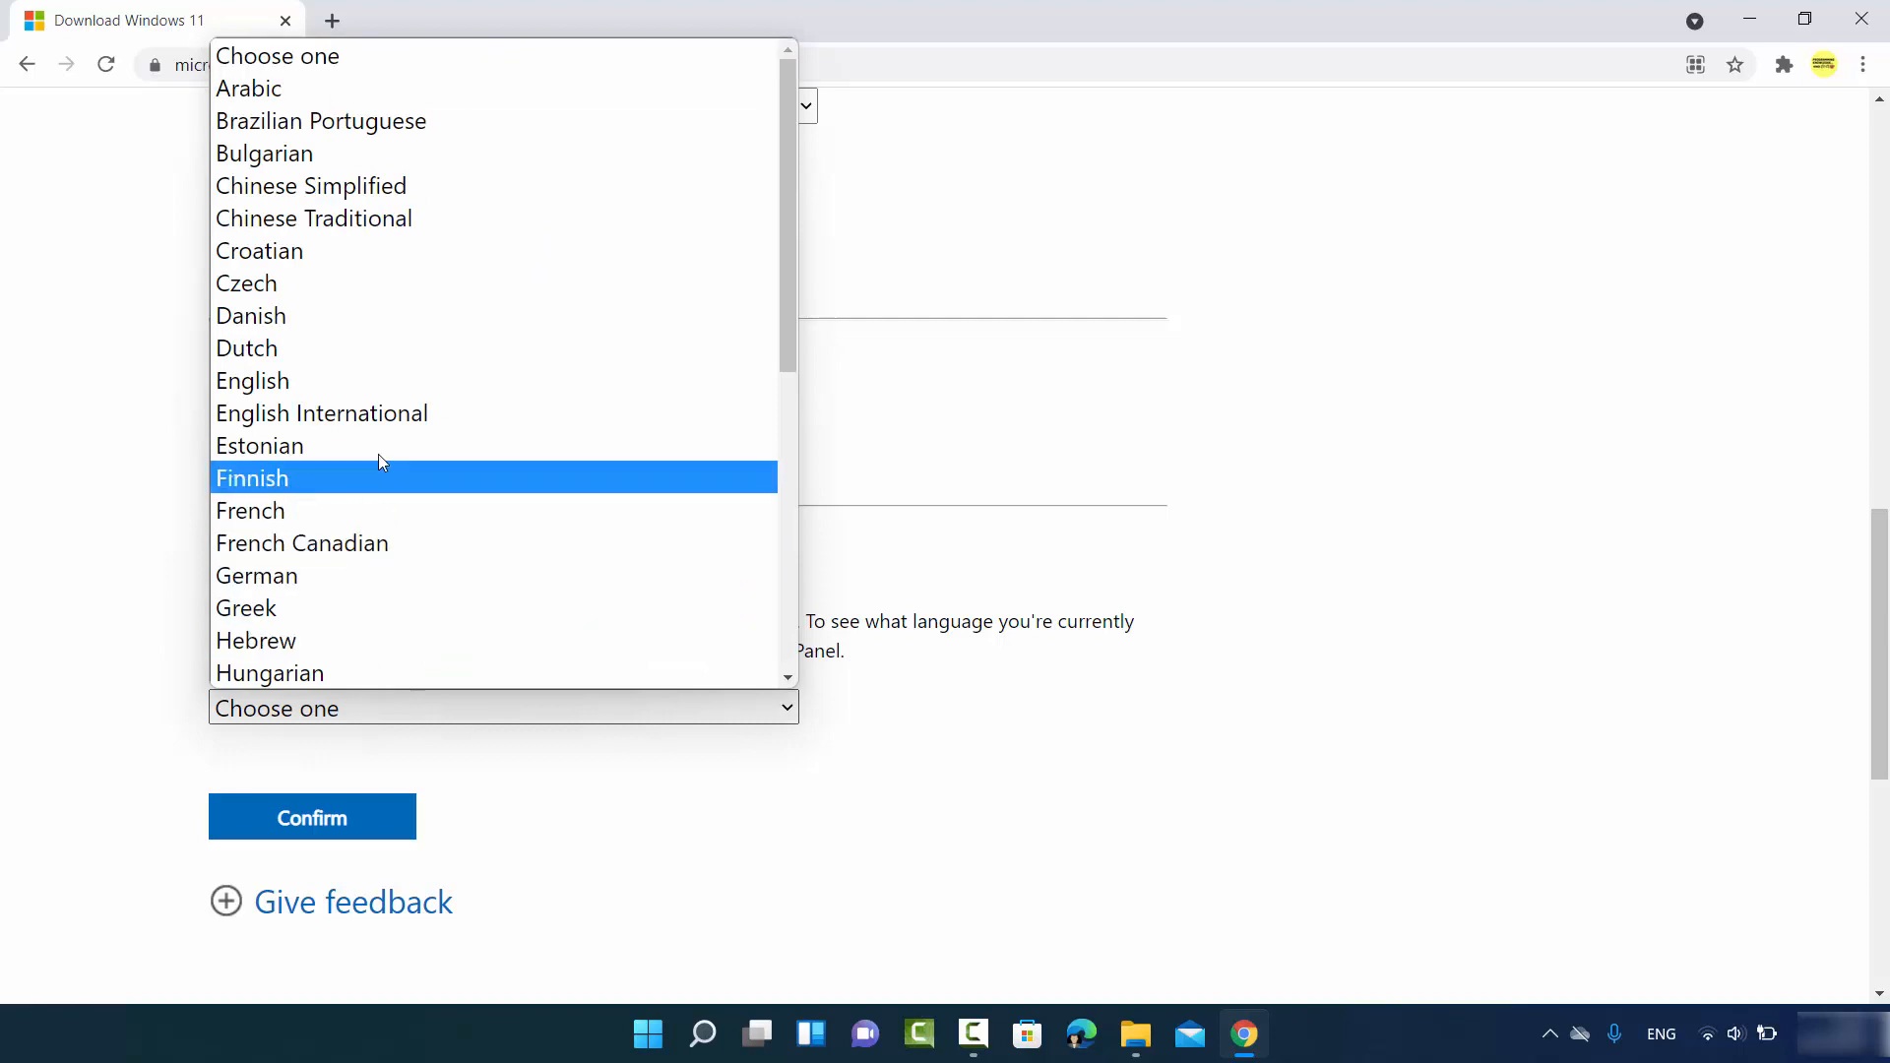
pyautogui.click(344, 414)
pyautogui.scroll(-3, 422, 490)
pyautogui.scroll(-1, 422, 489)
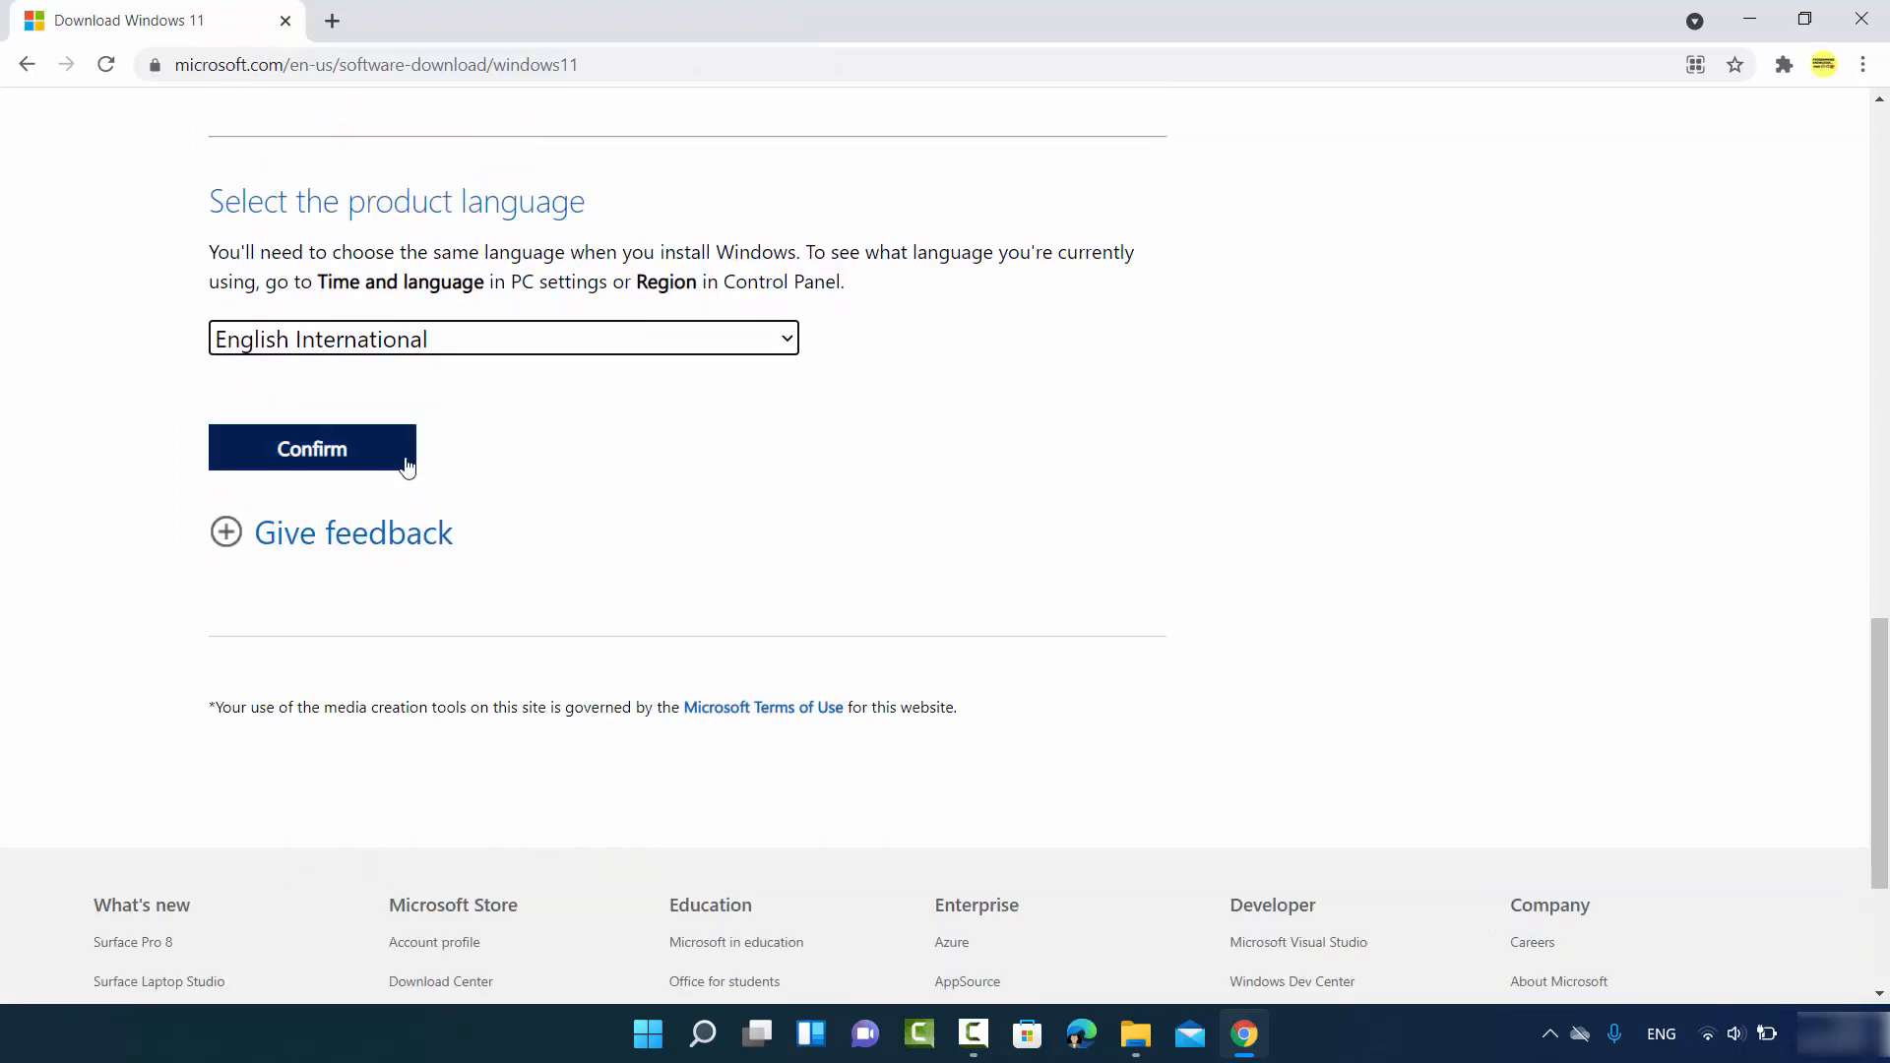
pyautogui.click(313, 458)
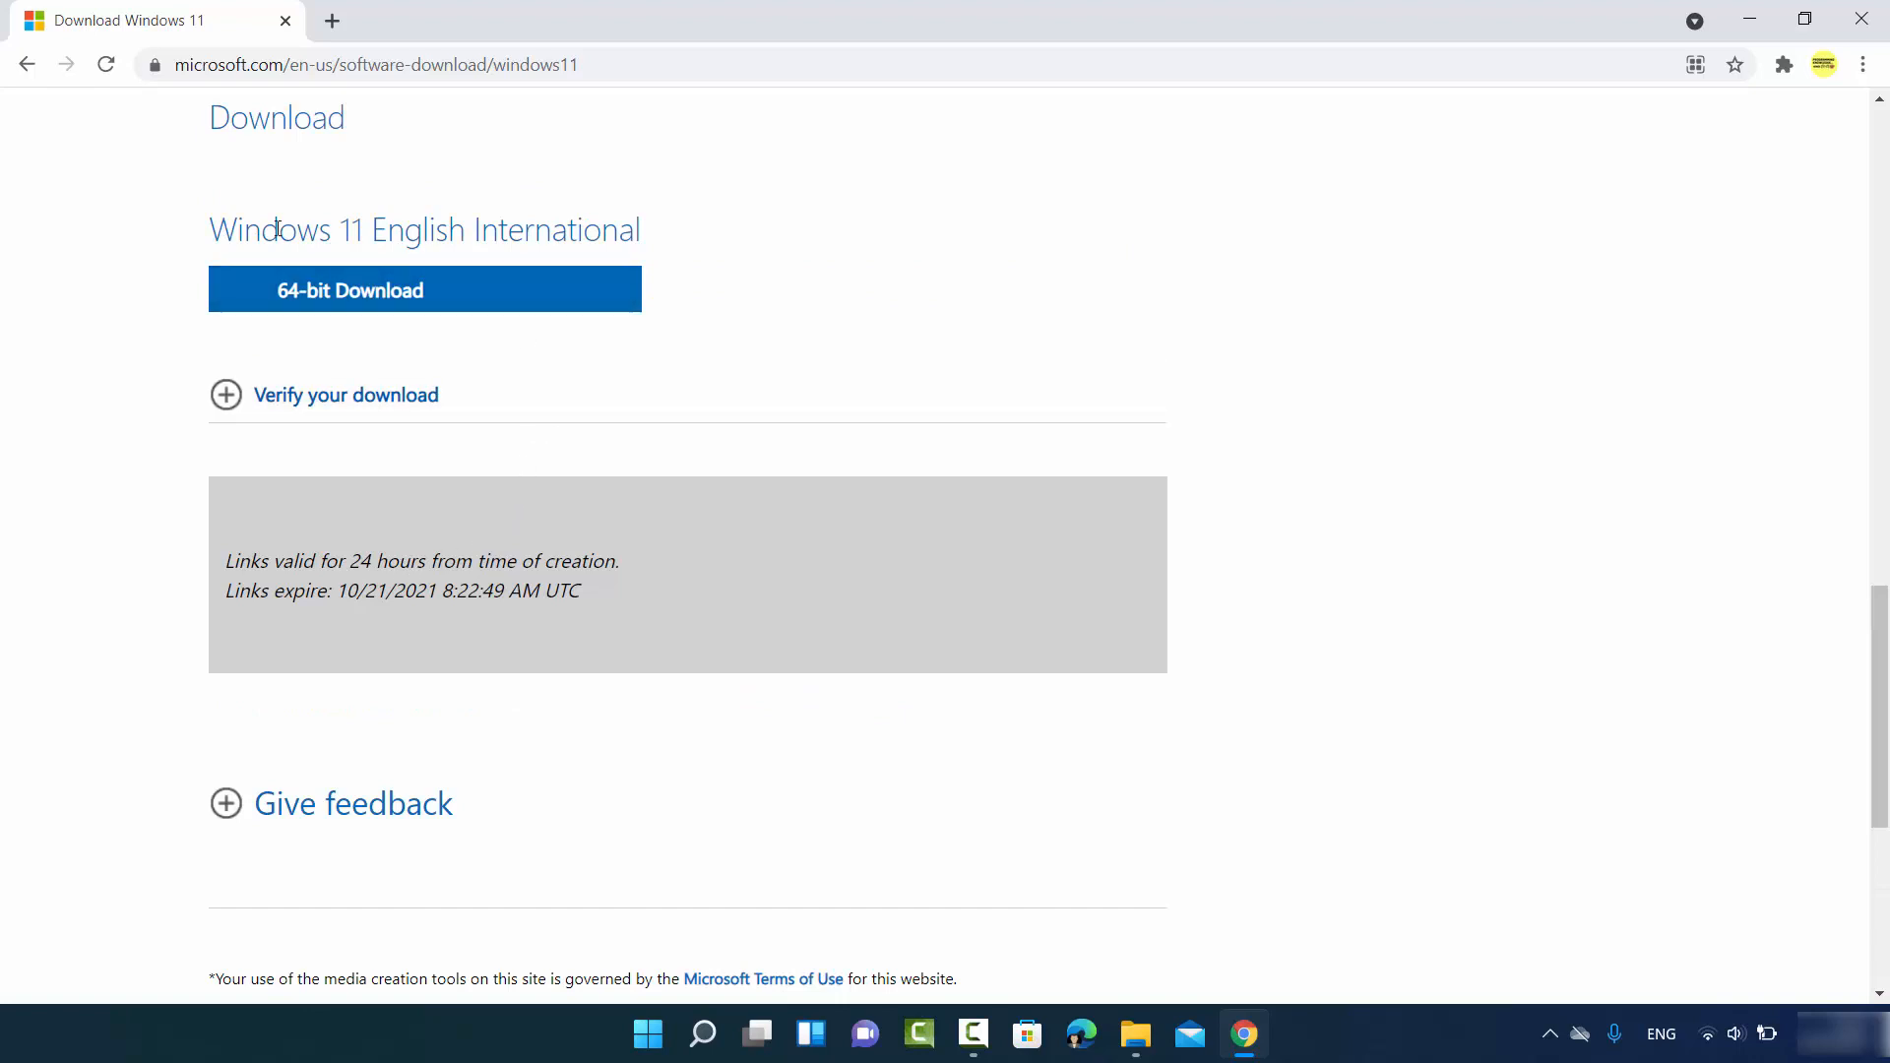
pyautogui.click(372, 297)
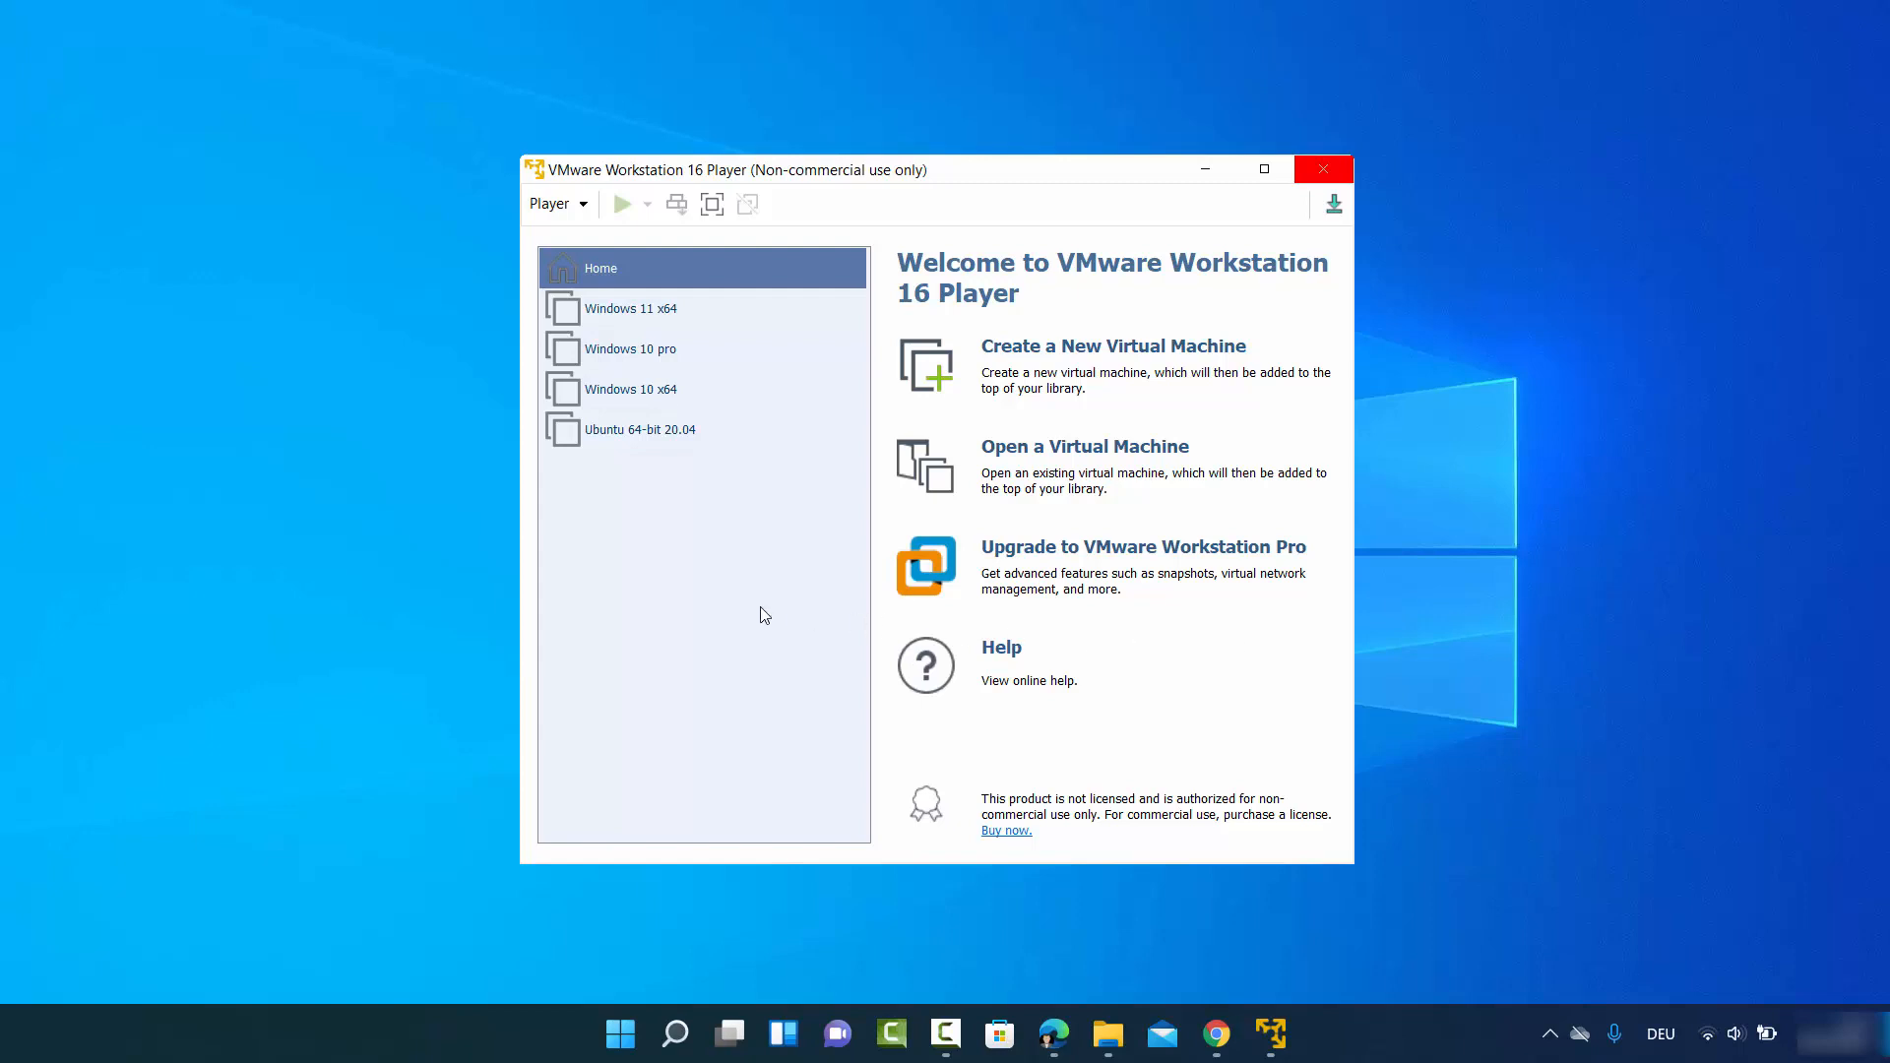
# Start a new virtual machine that installs the OS later, keeping Windows 10 x64 as guest version
pyautogui.click(775, 638)
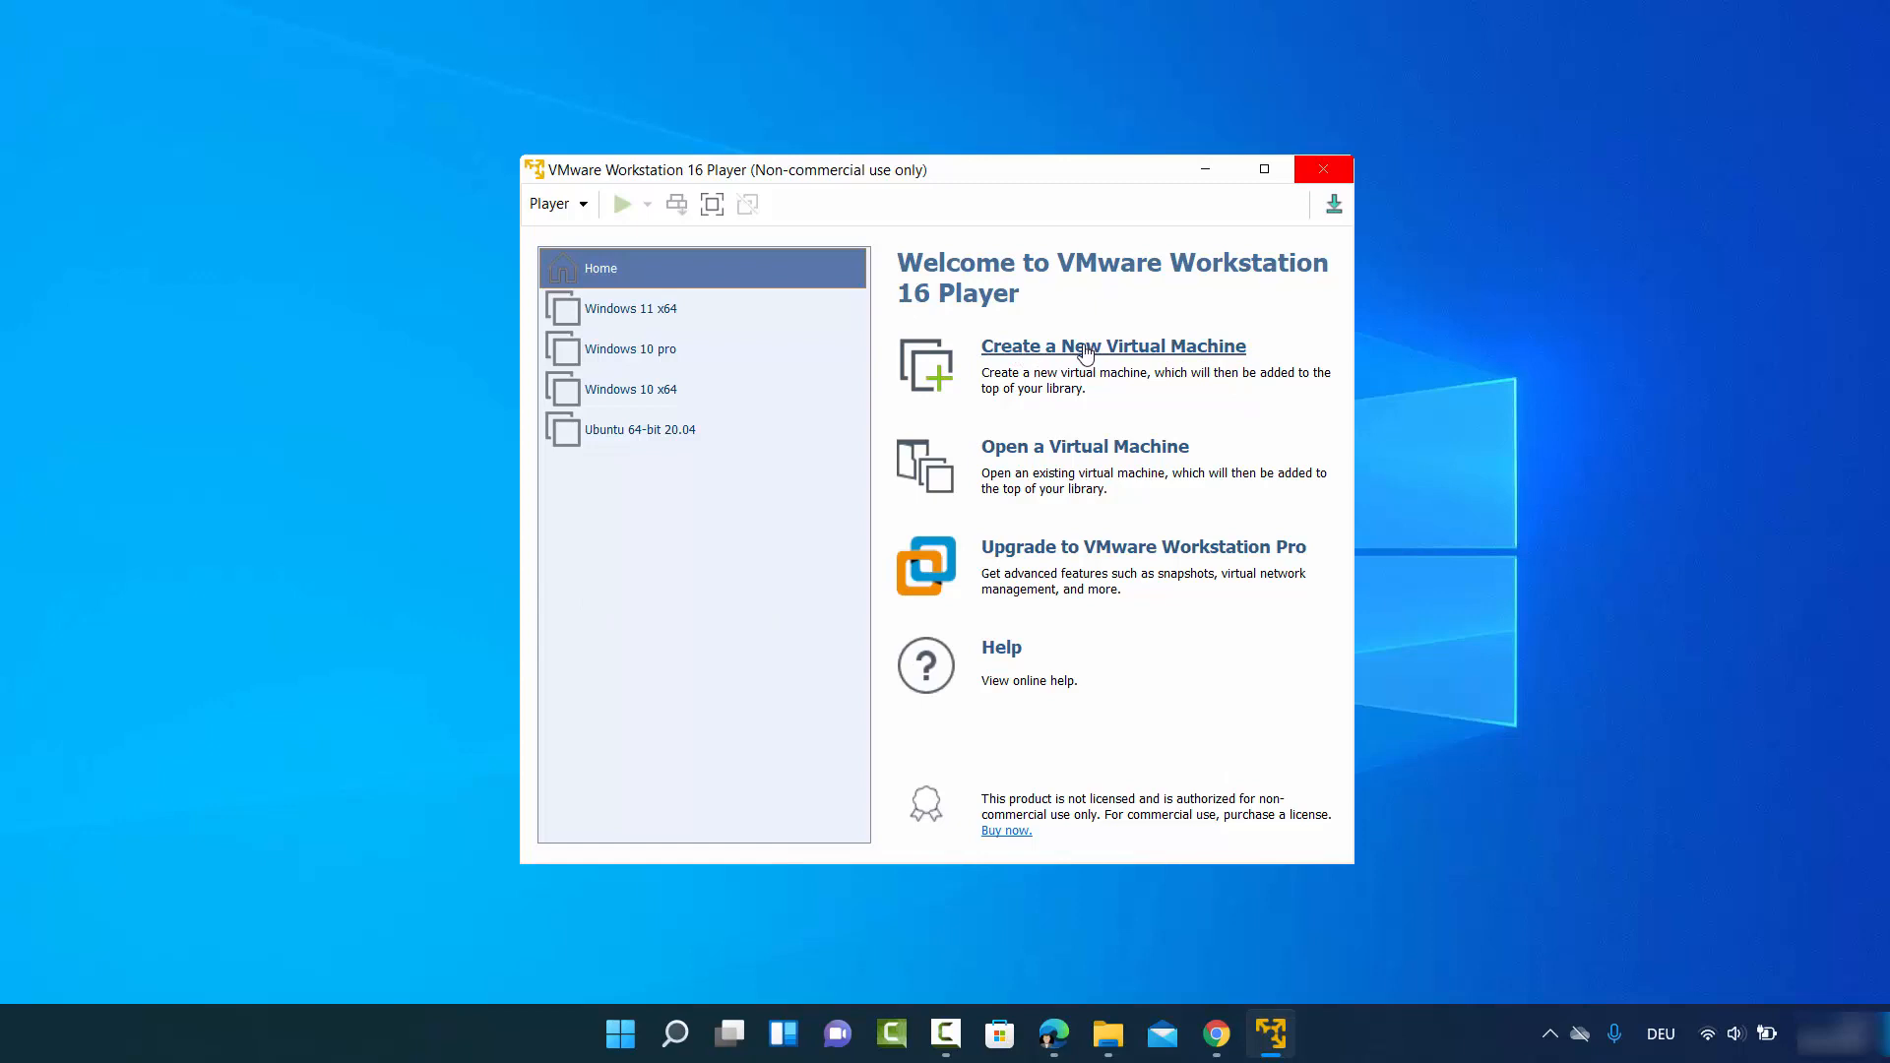
pyautogui.click(1051, 357)
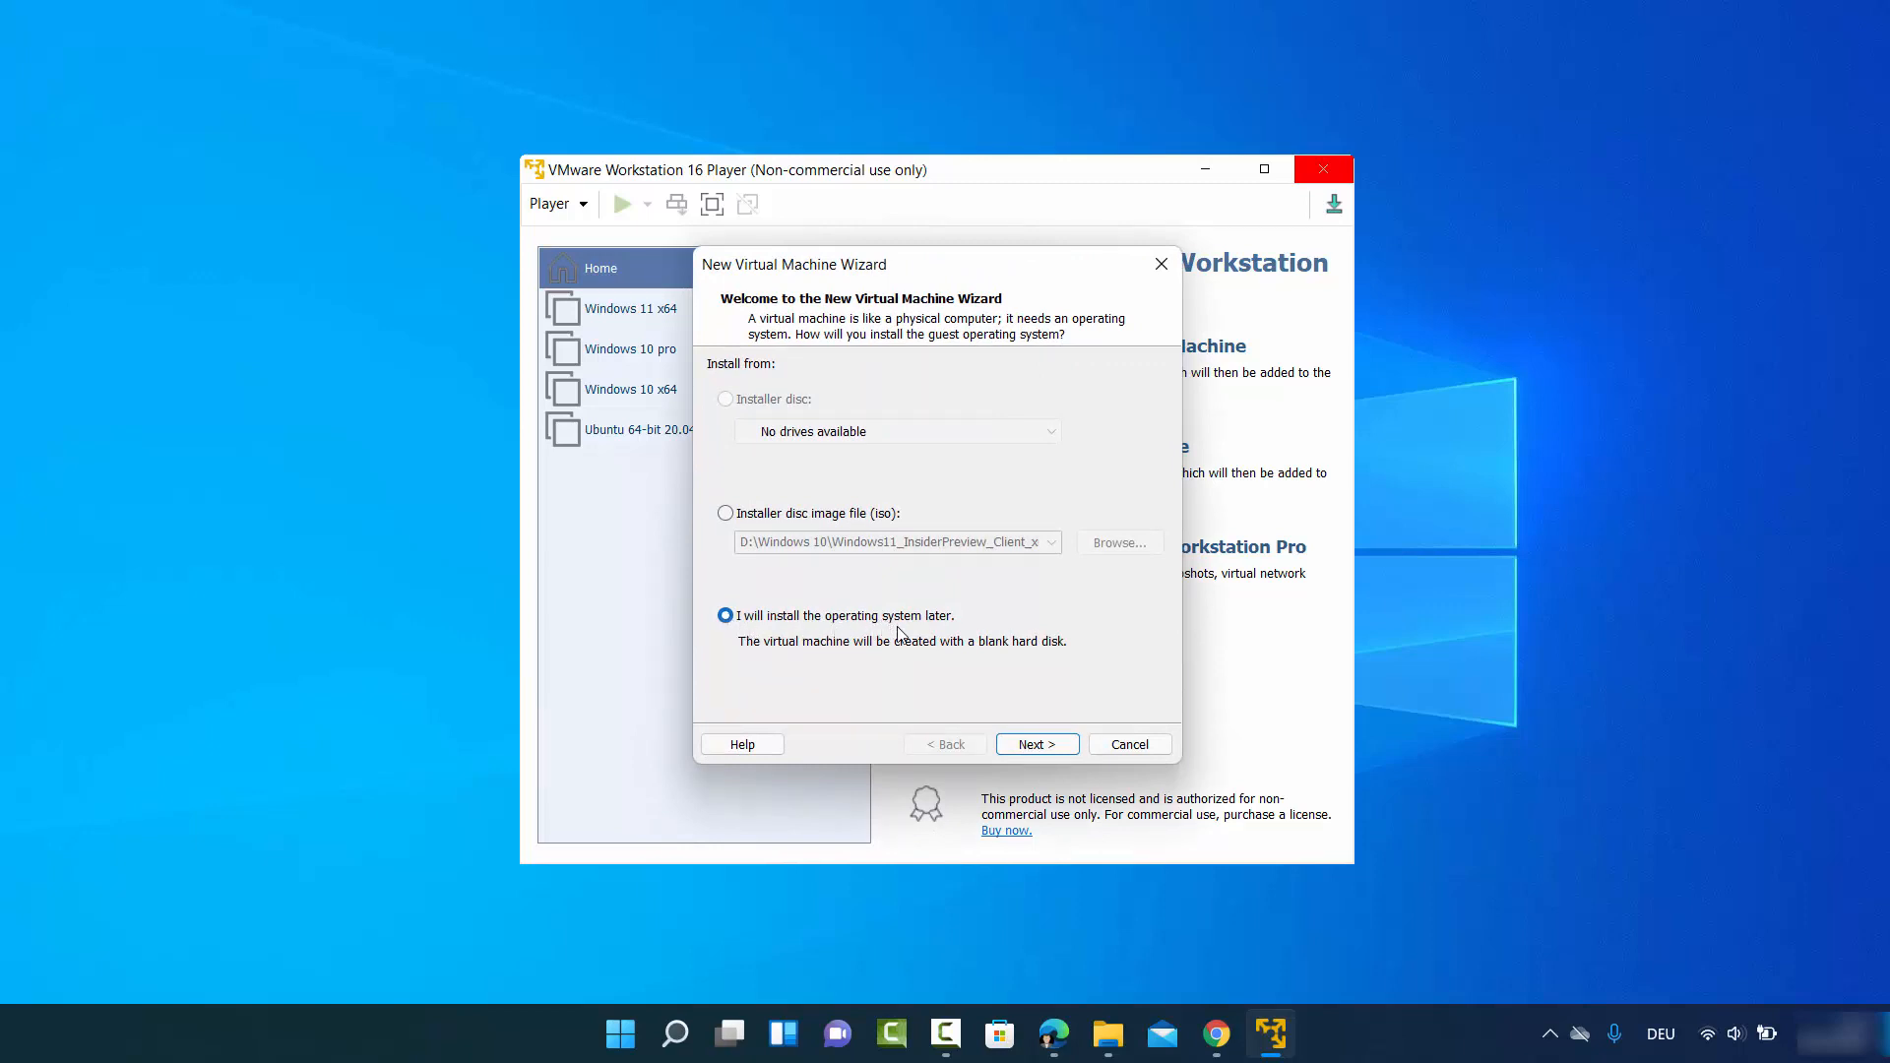
pyautogui.click(1031, 745)
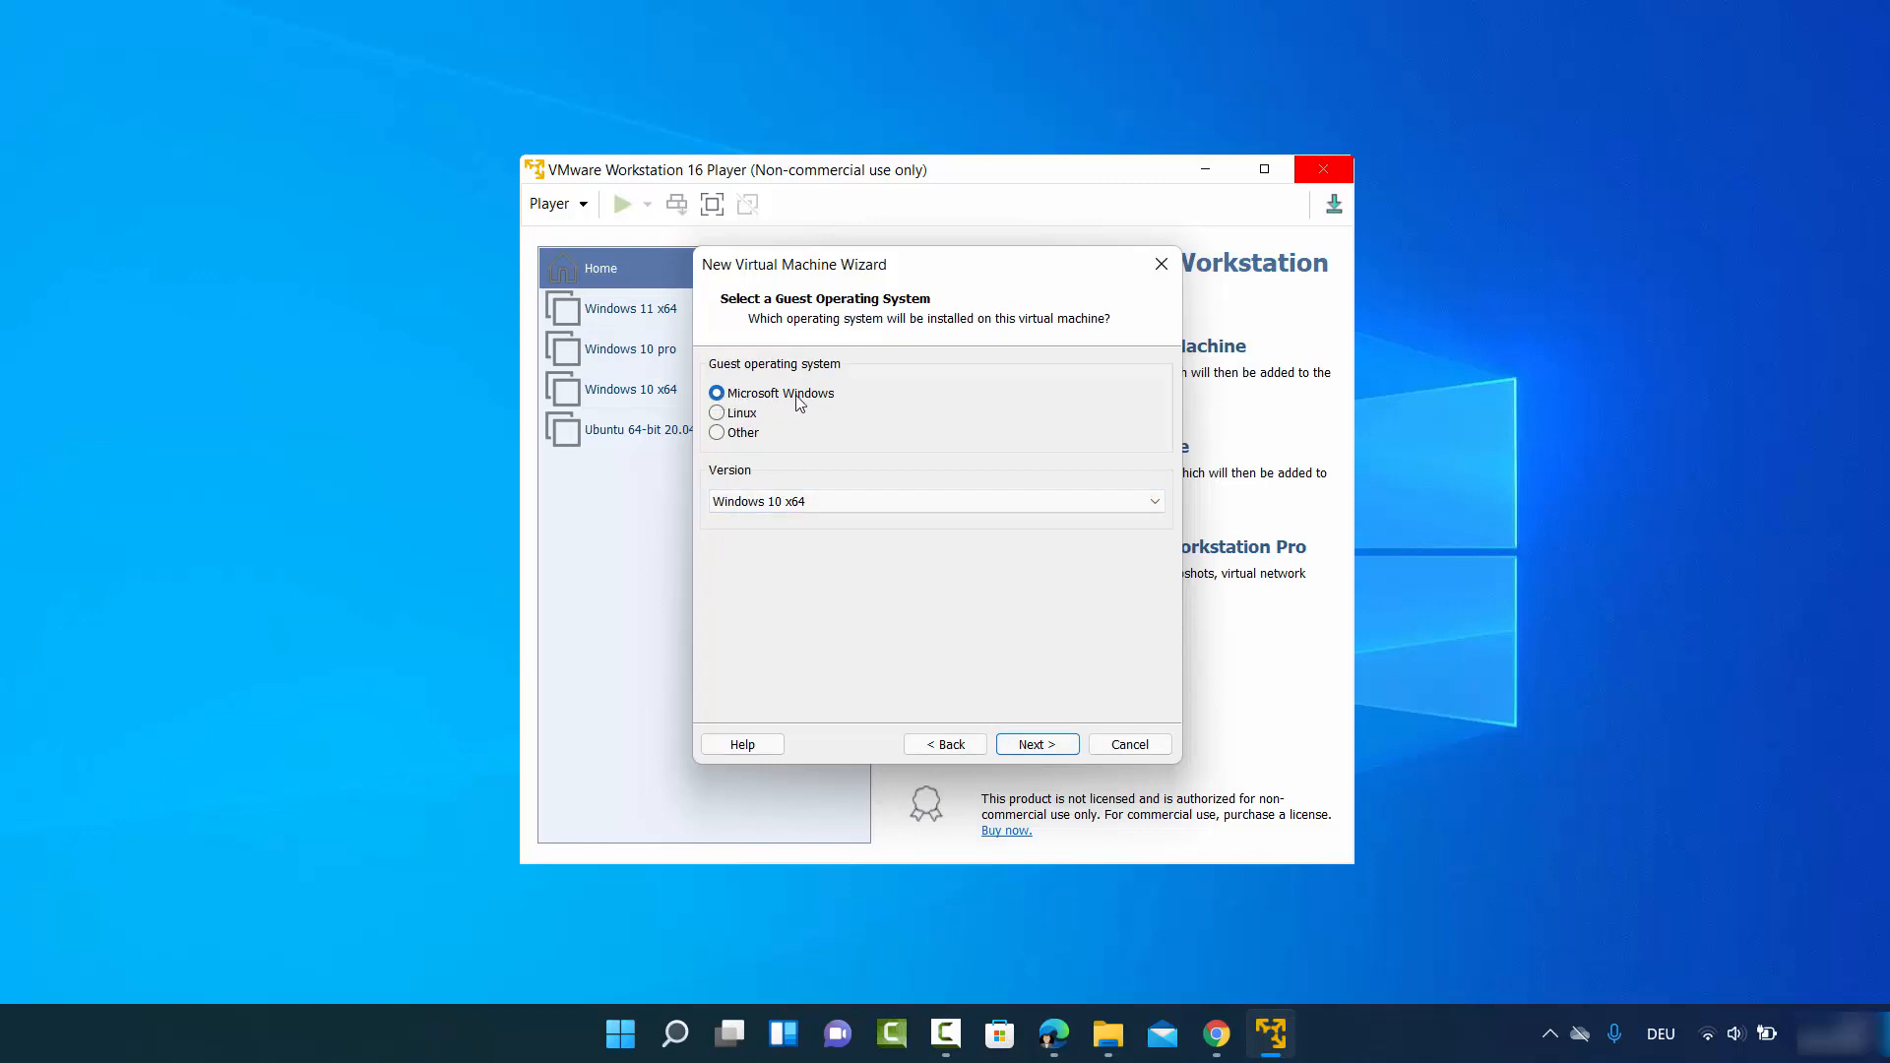
pyautogui.click(799, 502)
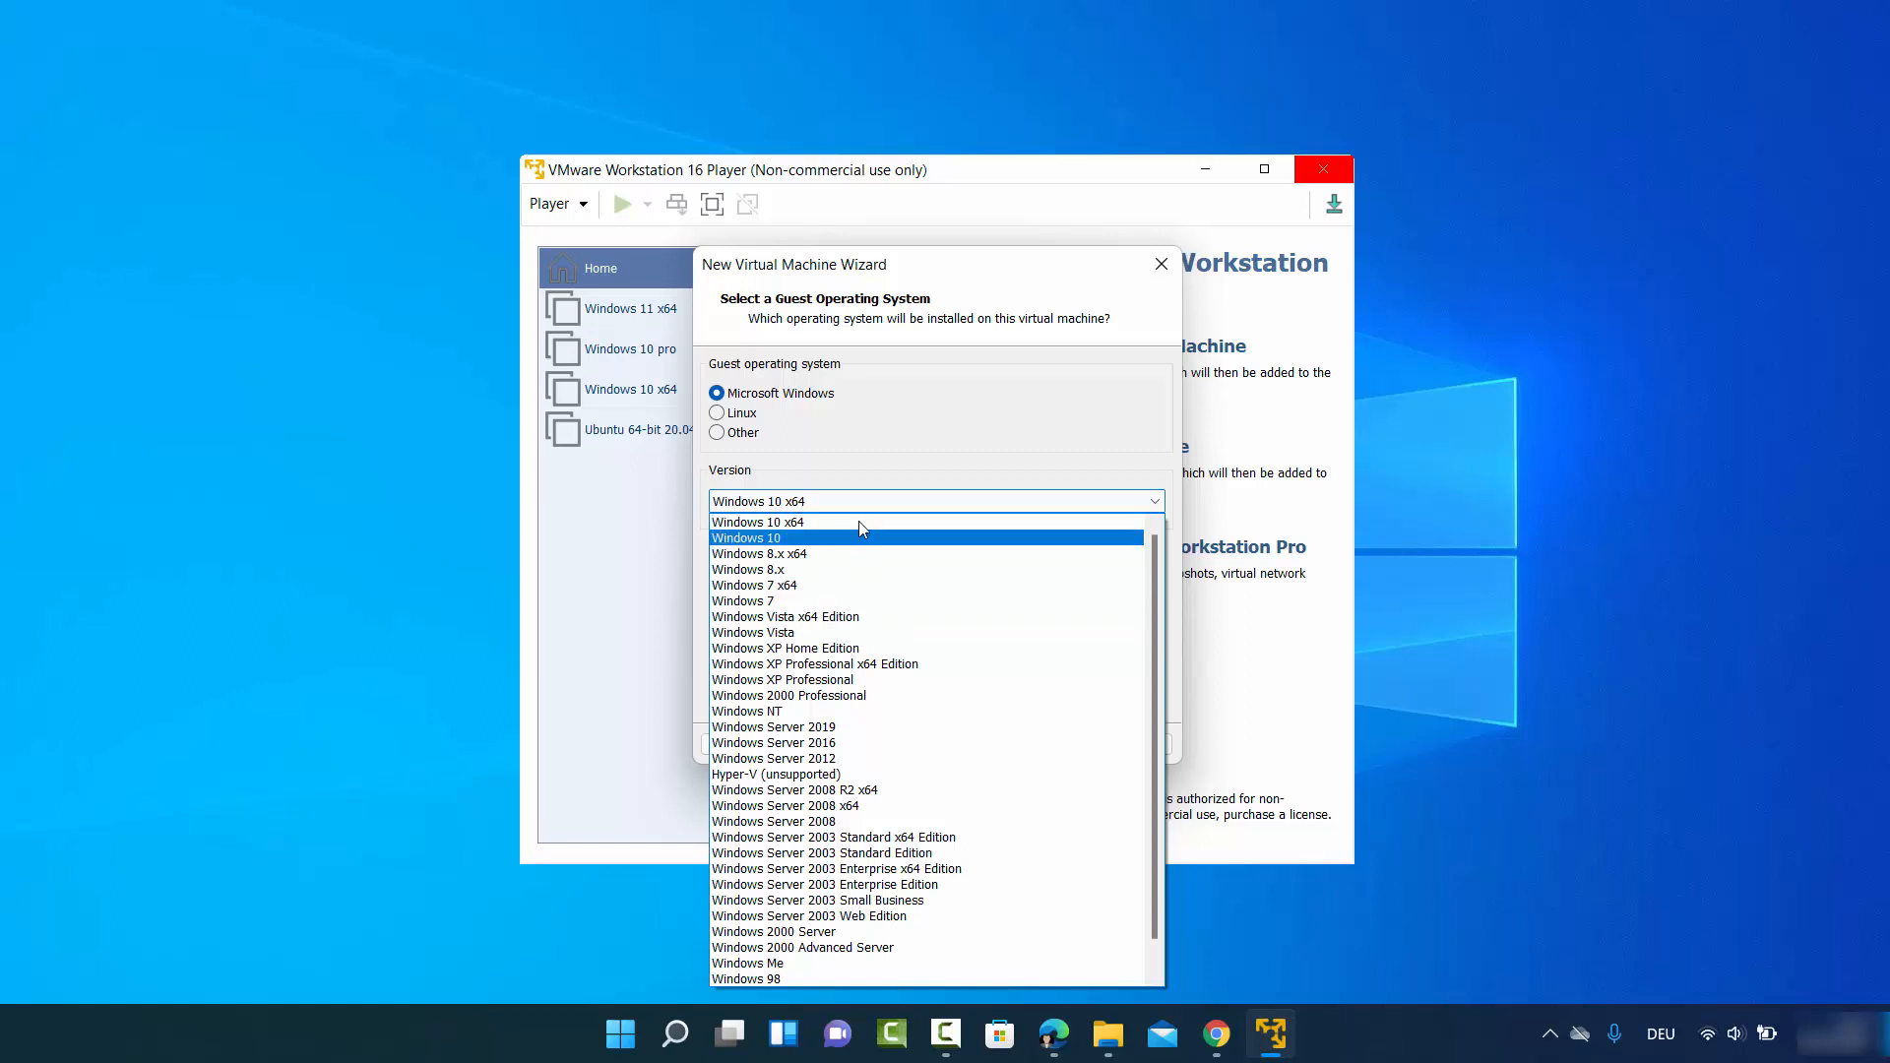
pyautogui.click(798, 522)
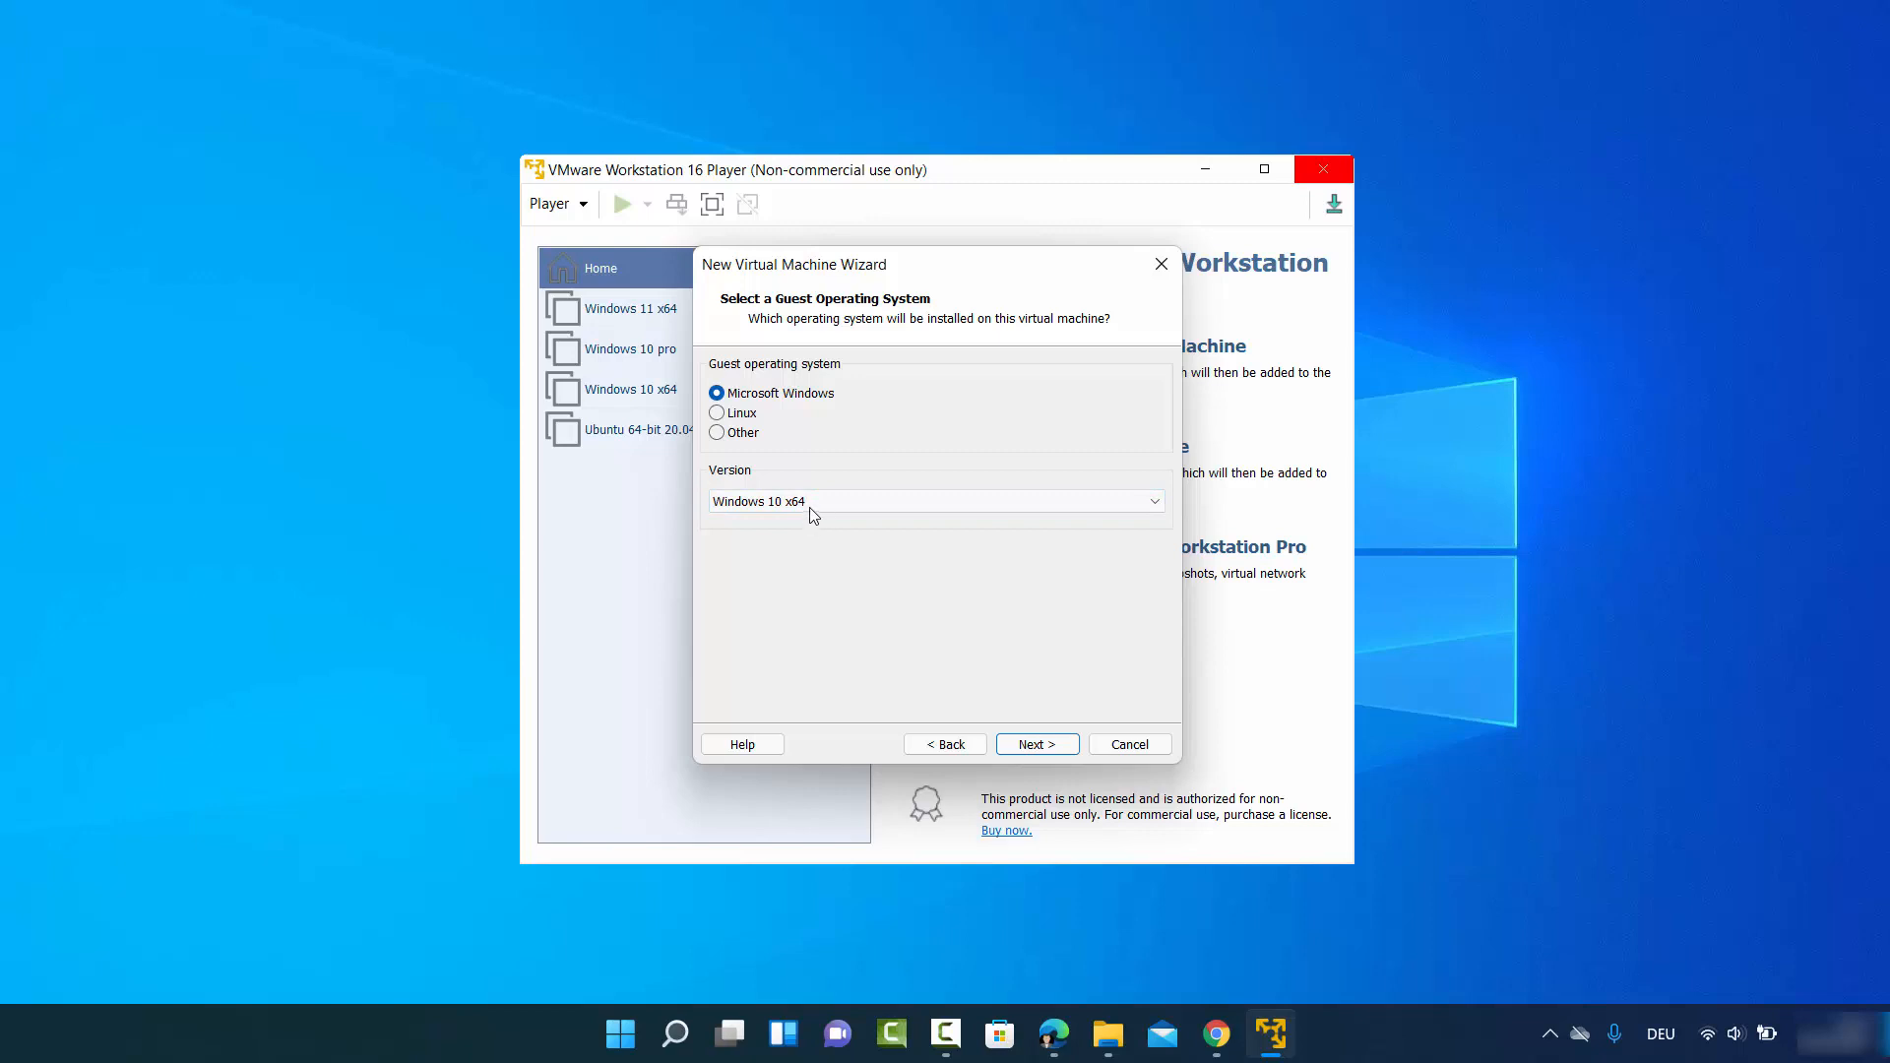
# Rename the virtual machine from 'Windows 10 x64' to 'Windows 11'
pyautogui.click(1033, 744)
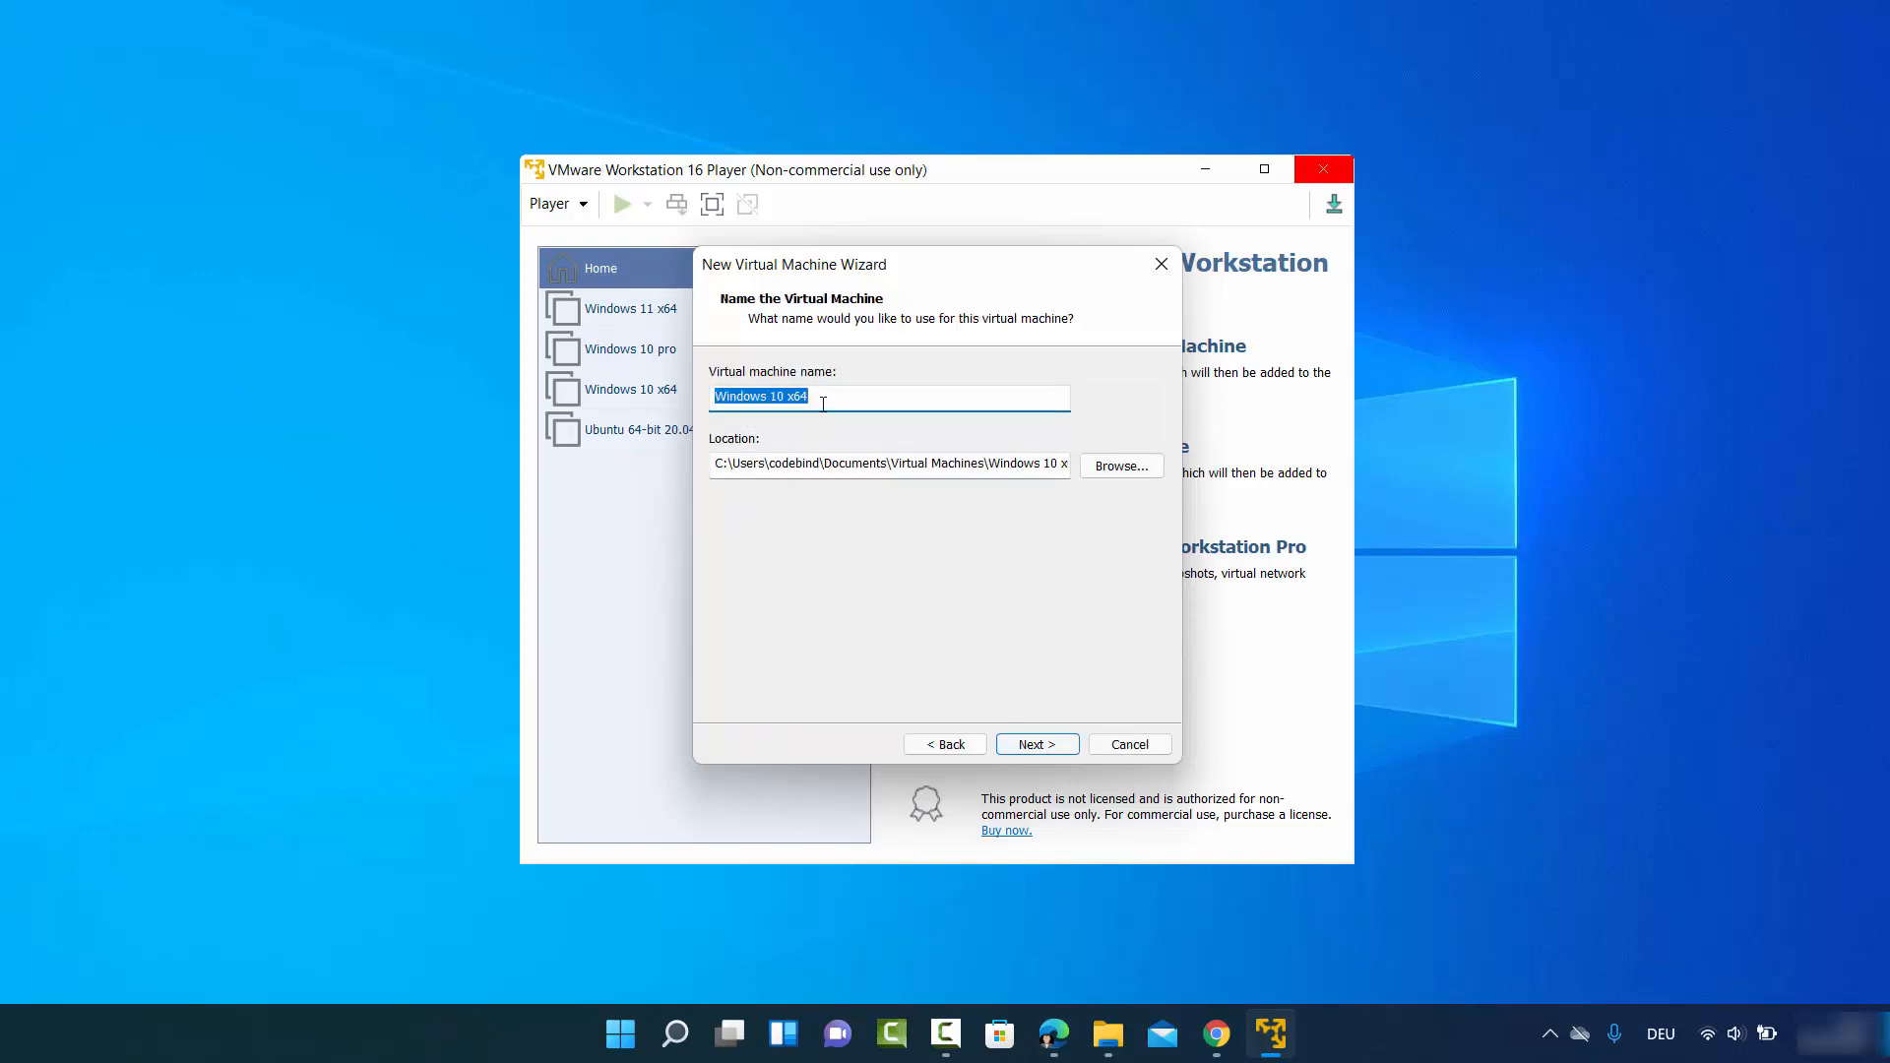
pyautogui.click(776, 400)
pyautogui.press('BackSpace')
pyautogui.write('1')
pyautogui.moveTo(787, 397); pyautogui.dragTo(832, 399)
pyautogui.press('BackSpace')
# Store the machine in D:\Windows 11 next and continue to the disk capacity step
pyautogui.click(1104, 471)
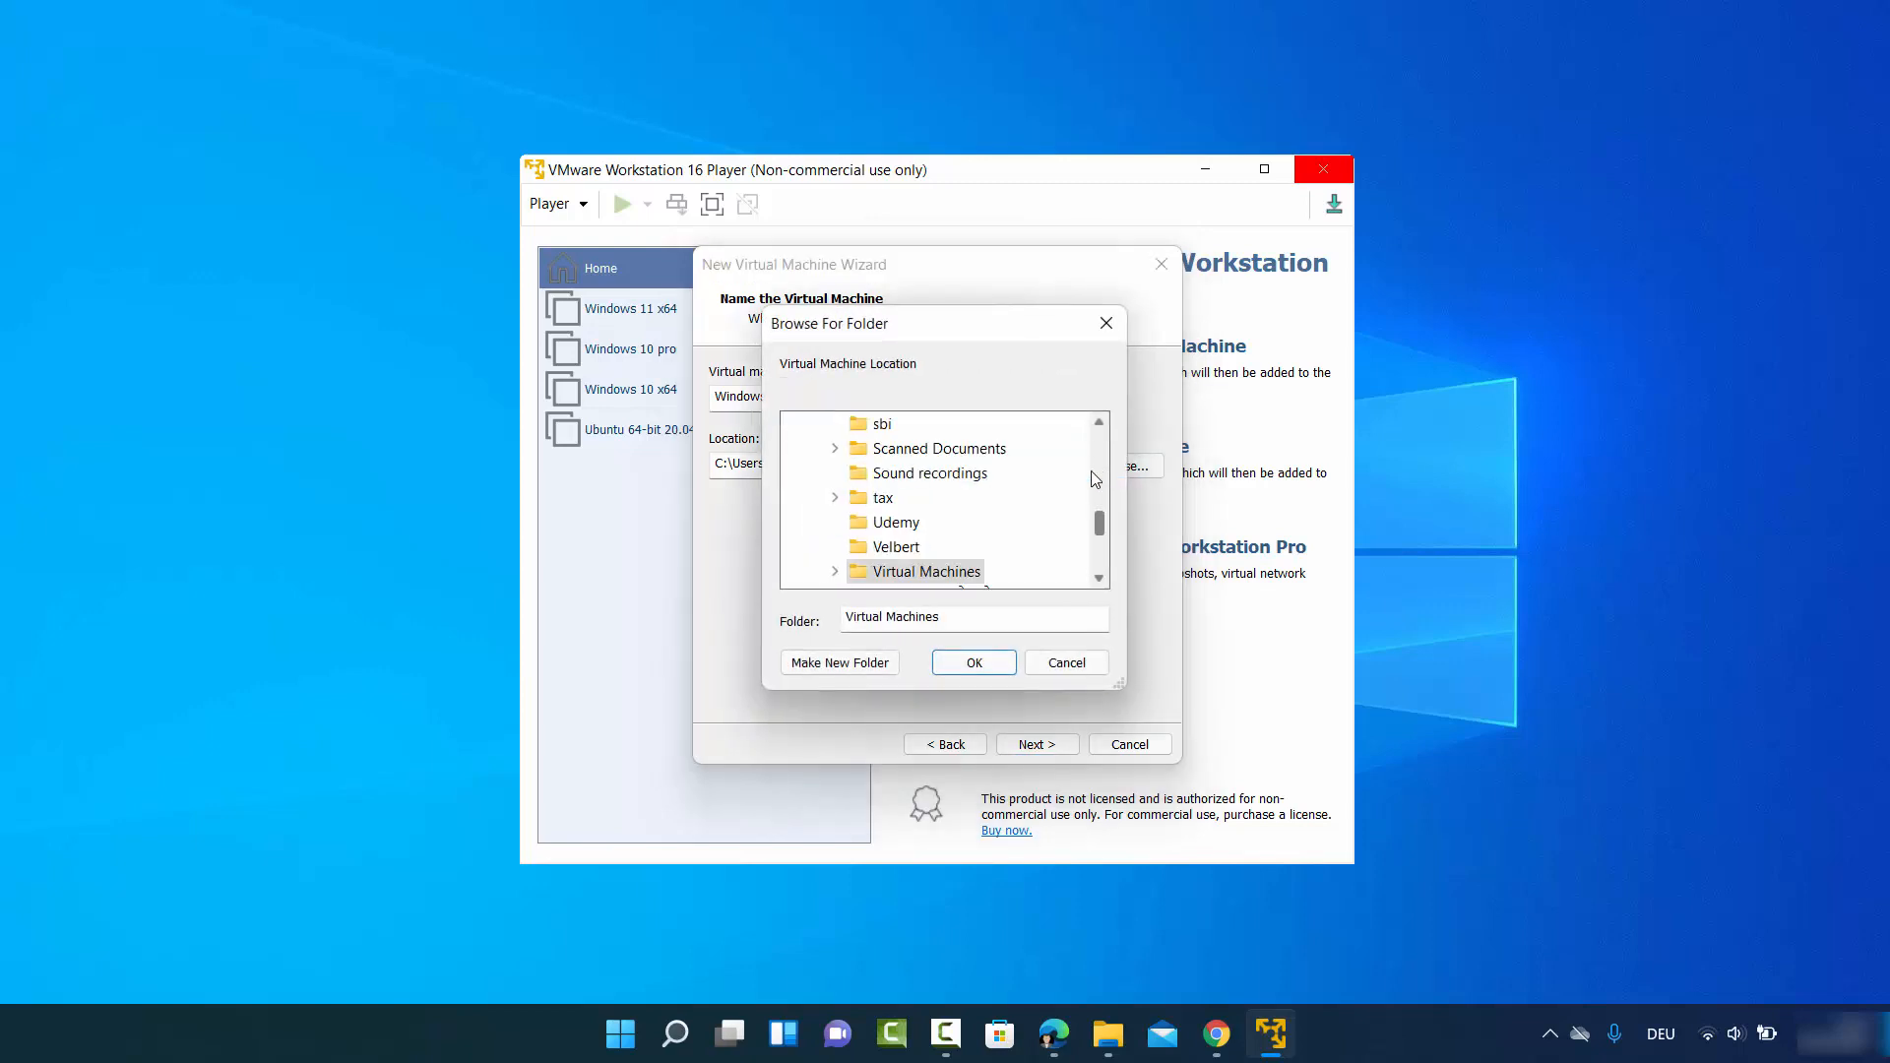
pyautogui.scroll(3, 1014, 519)
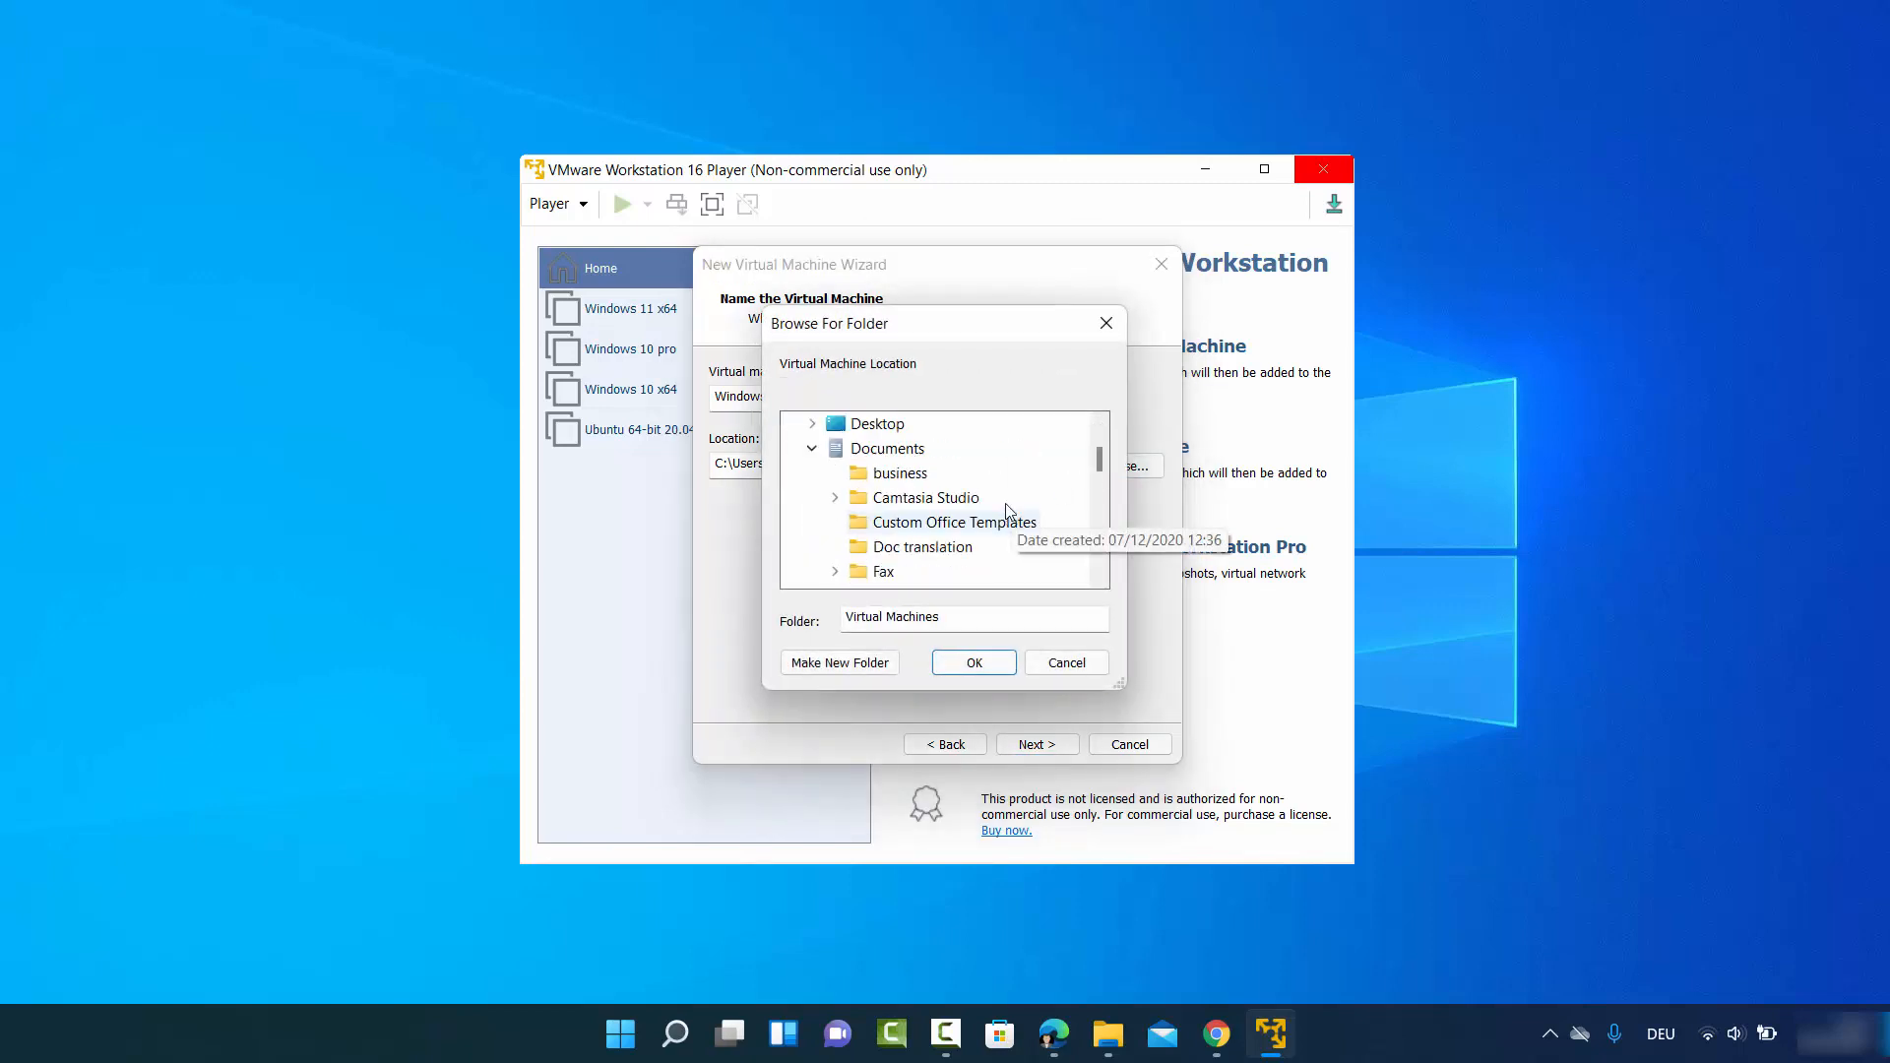
pyautogui.scroll(1, 1009, 514)
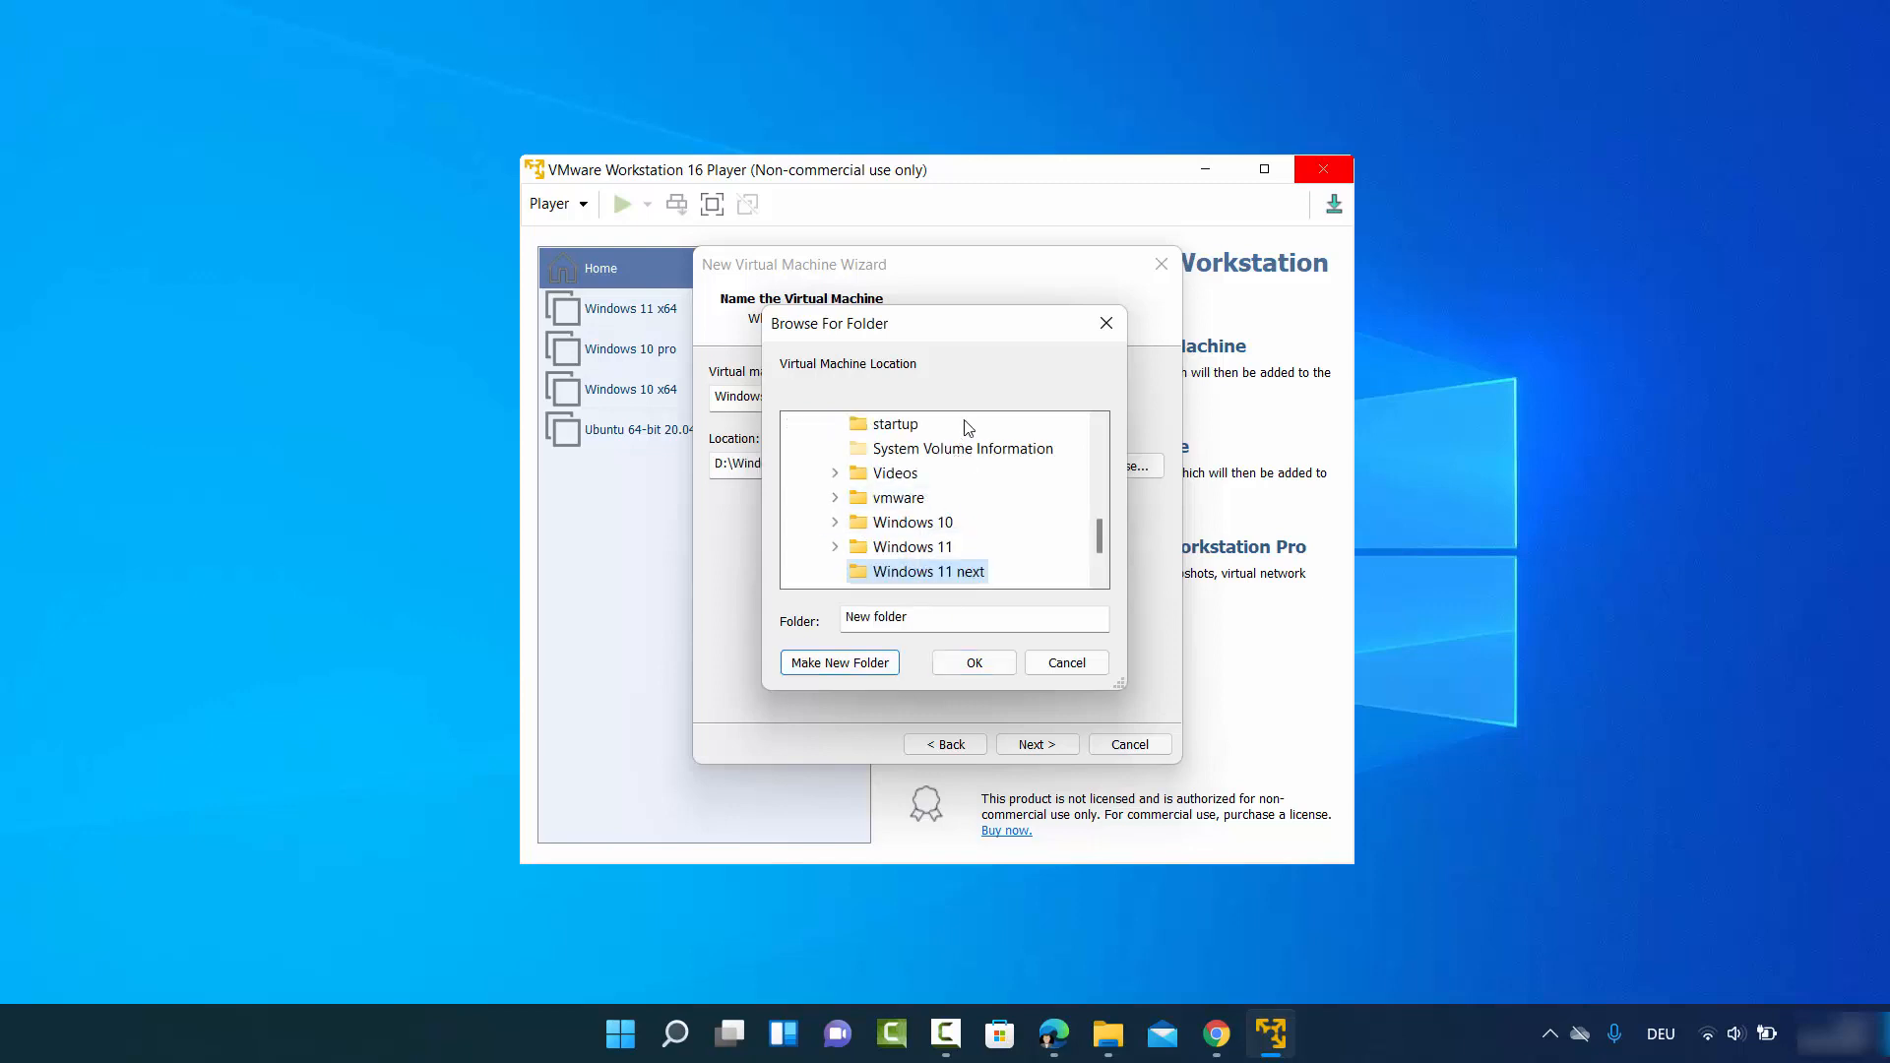
pyautogui.click(974, 662)
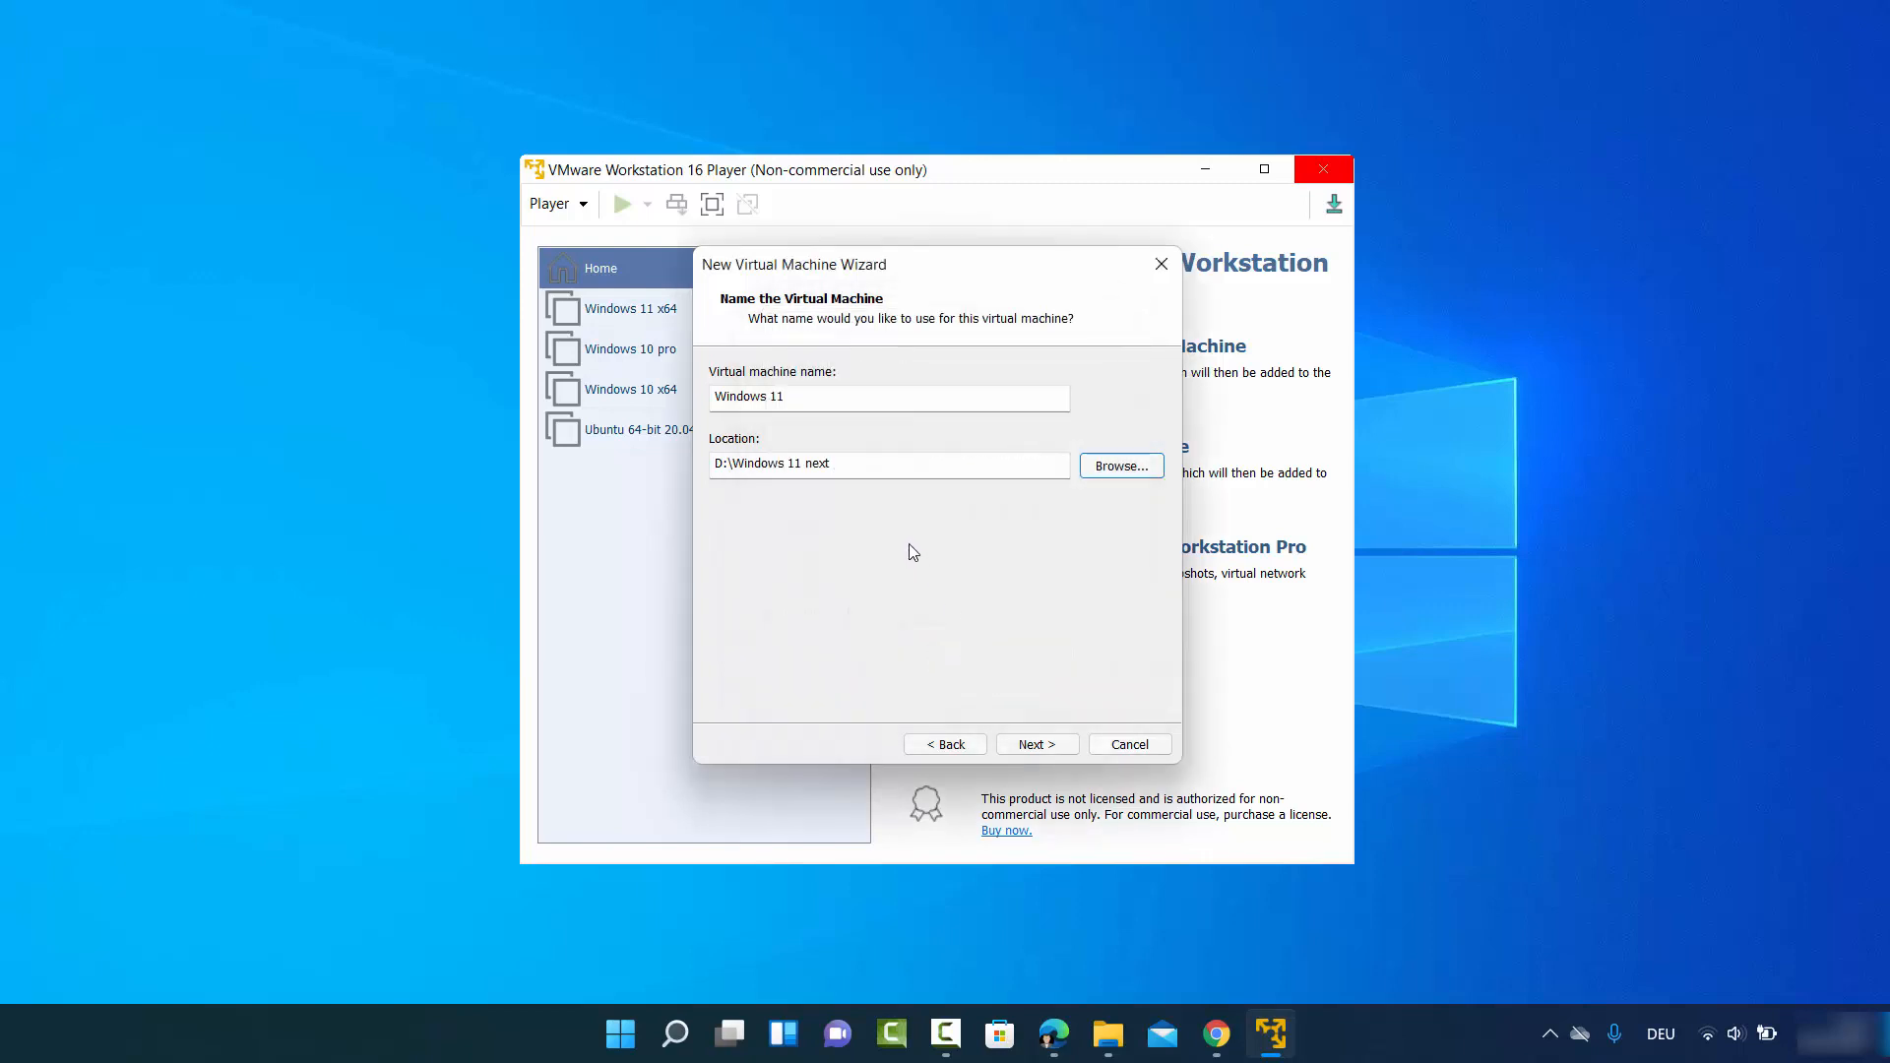
pyautogui.click(1045, 746)
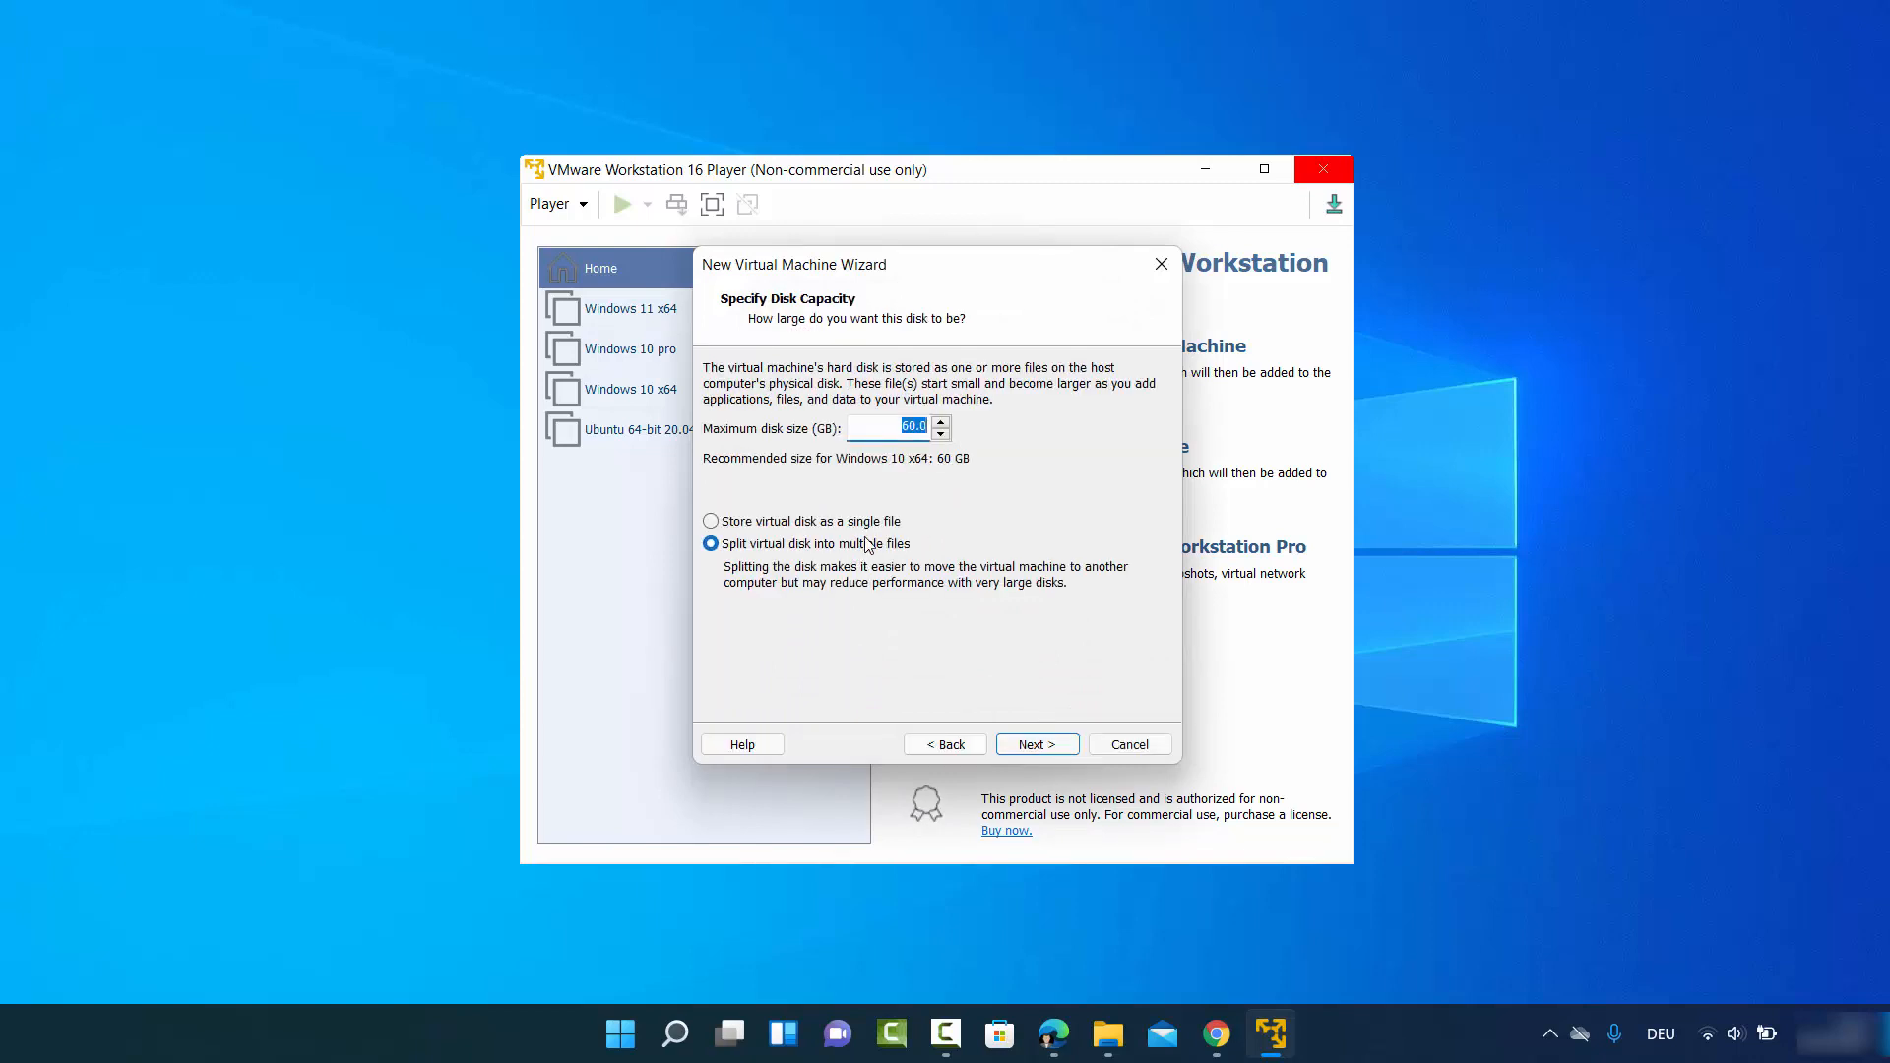
# Set a 100 GB split virtual disk and open Customize Hardware from the summary
pyautogui.click(906, 426)
pyautogui.click(1037, 746)
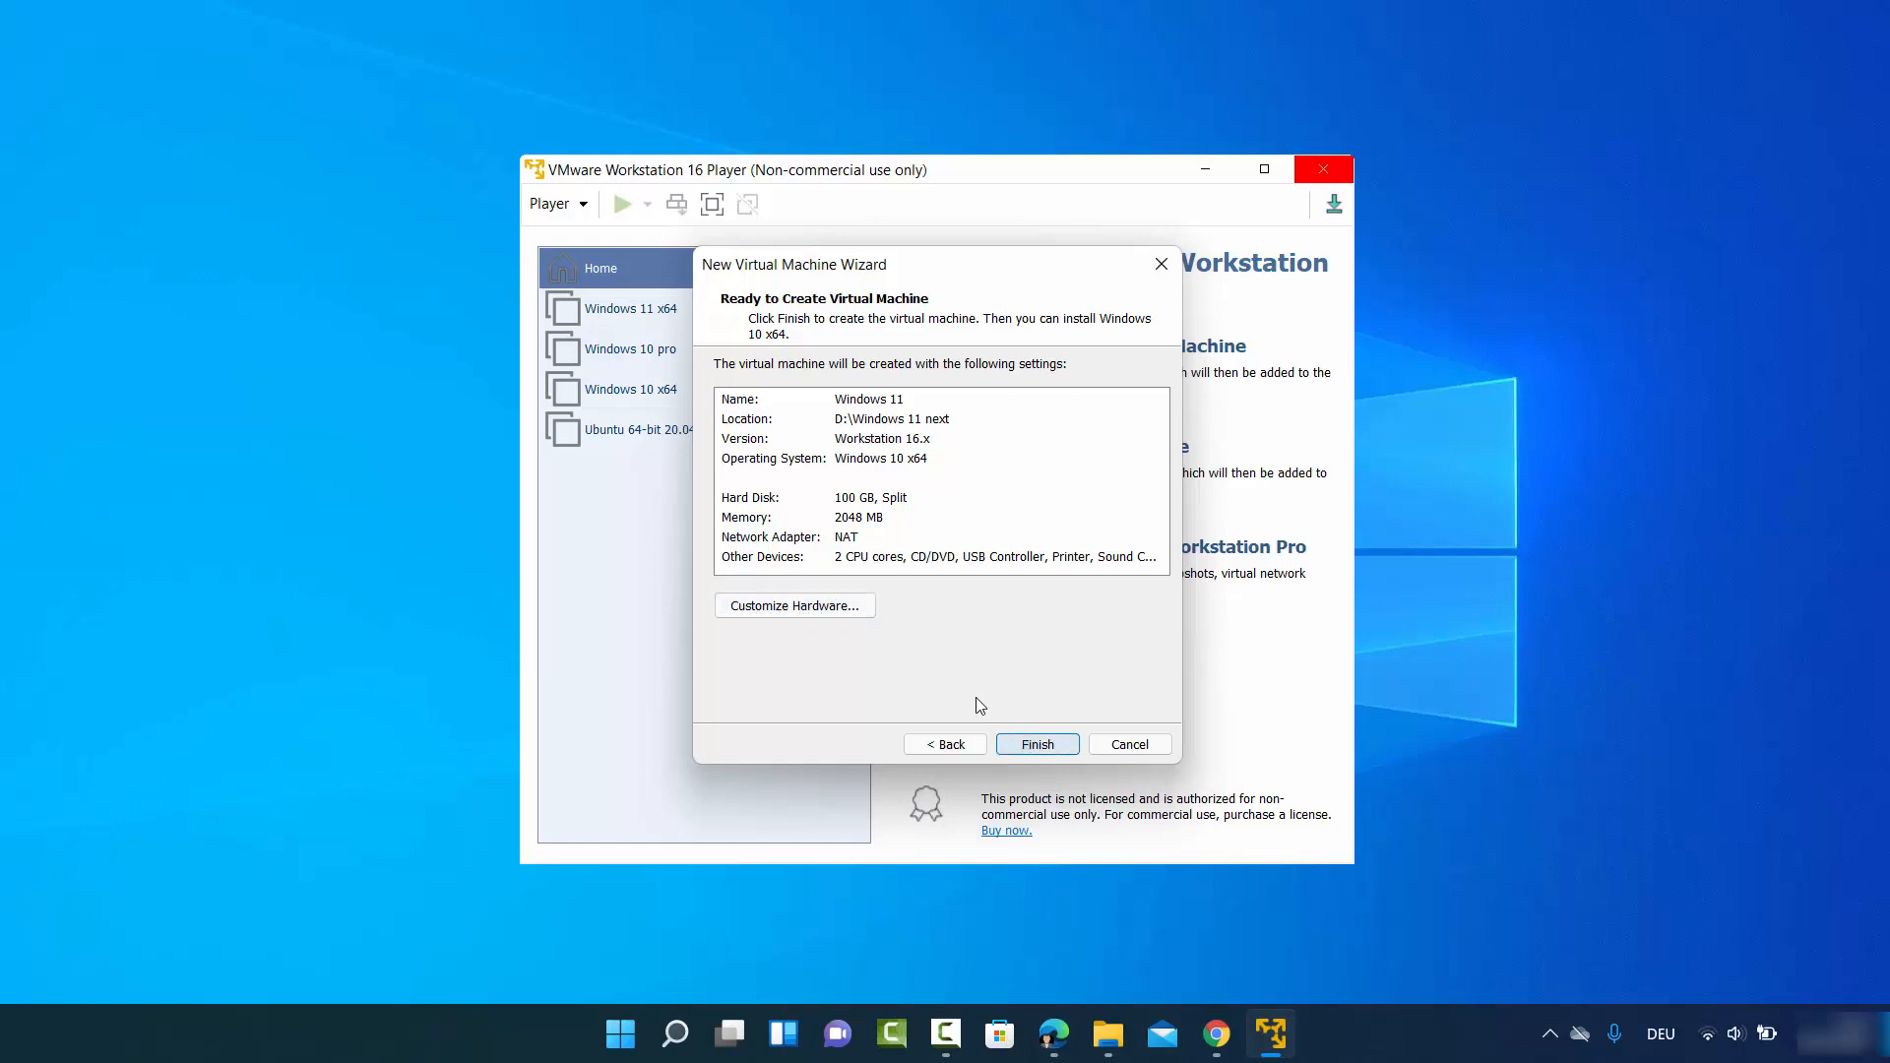
pyautogui.click(782, 610)
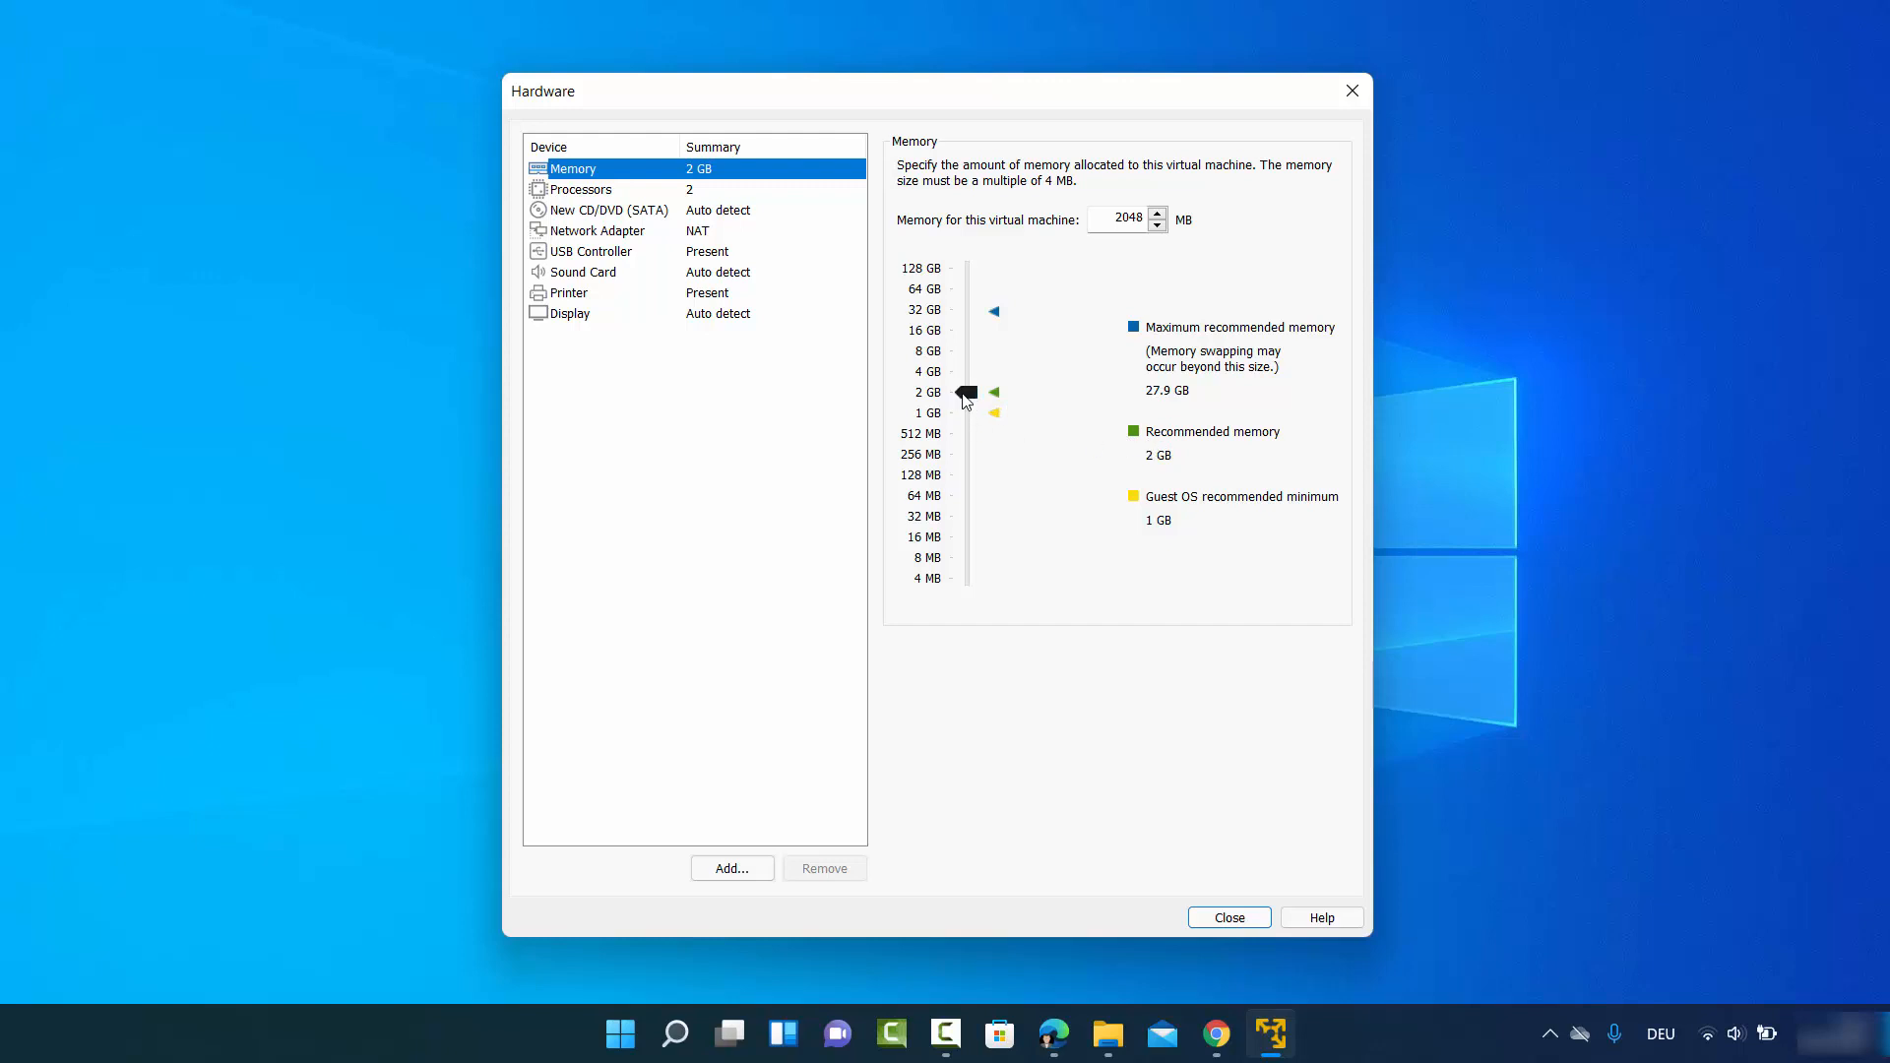
# Raise the virtual machine's memory to 8 GB and give it 4 processor cores
pyautogui.moveTo(966, 400); pyautogui.dragTo(971, 372)
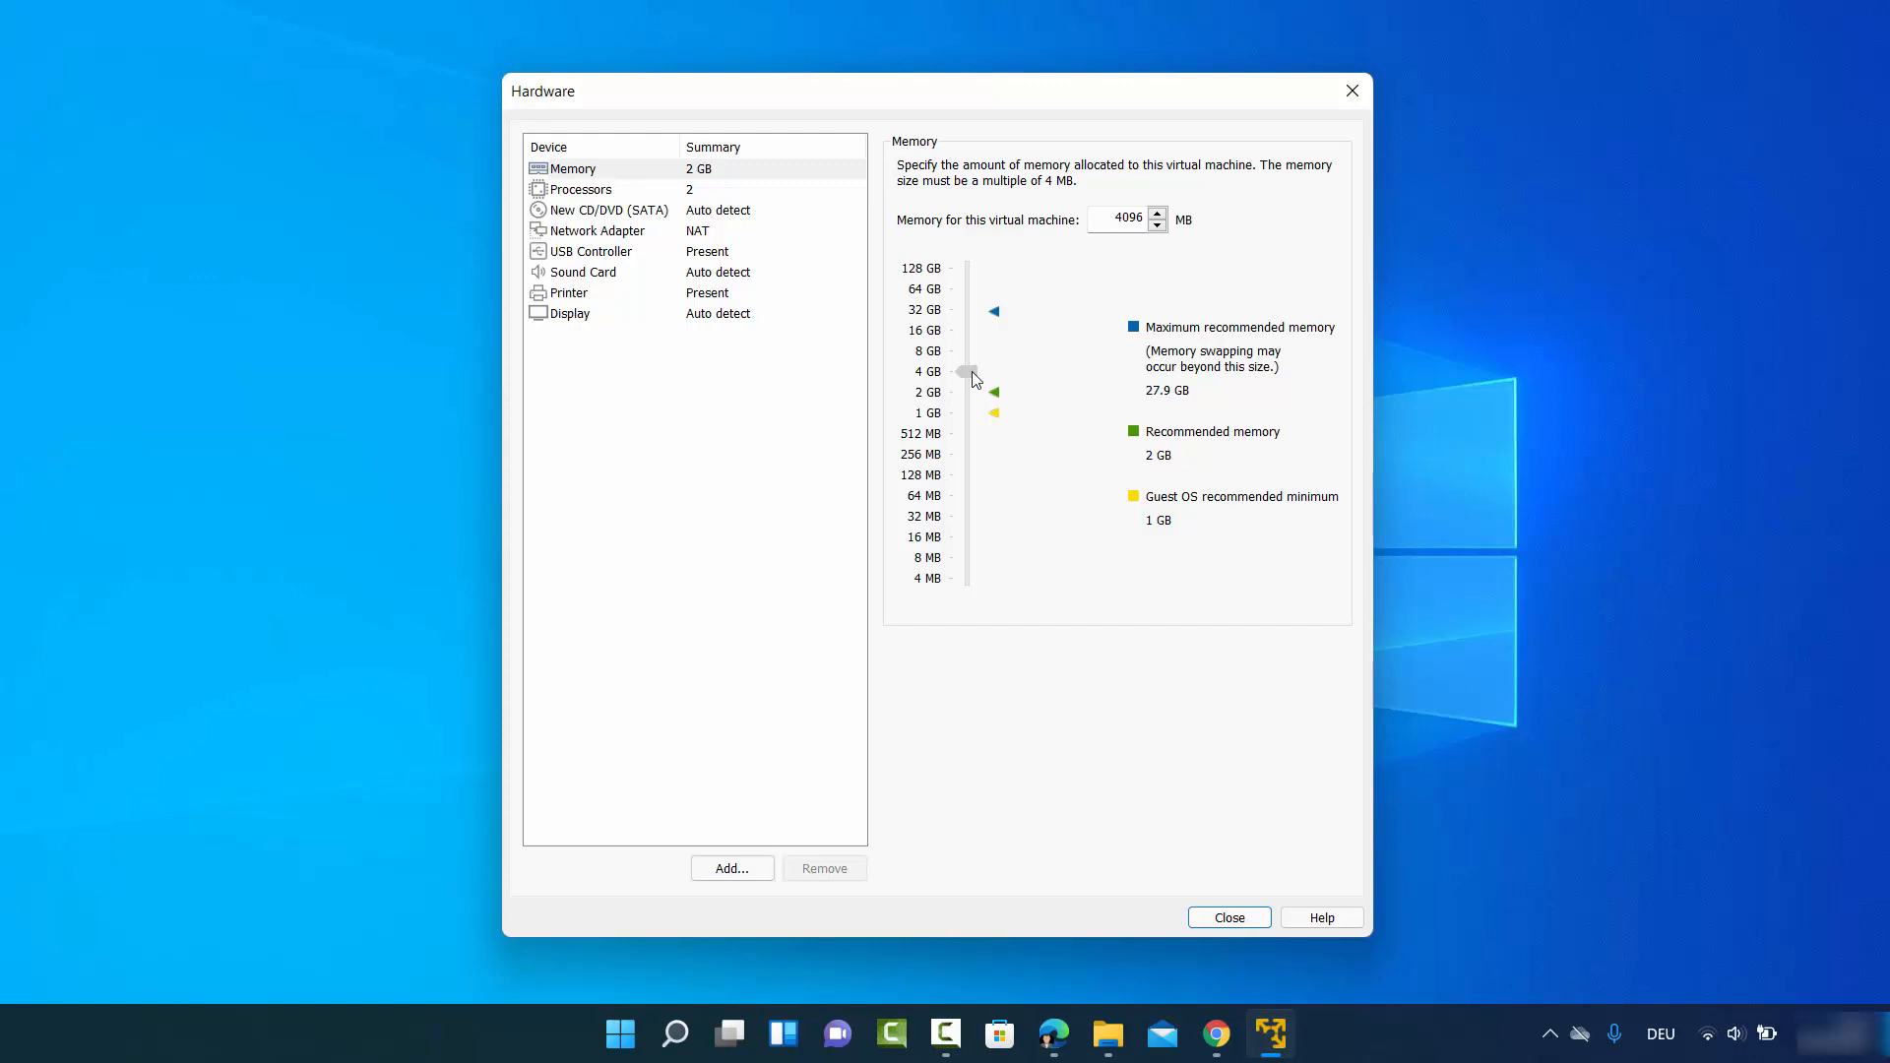
pyautogui.moveTo(971, 372); pyautogui.dragTo(968, 356)
pyautogui.click(633, 191)
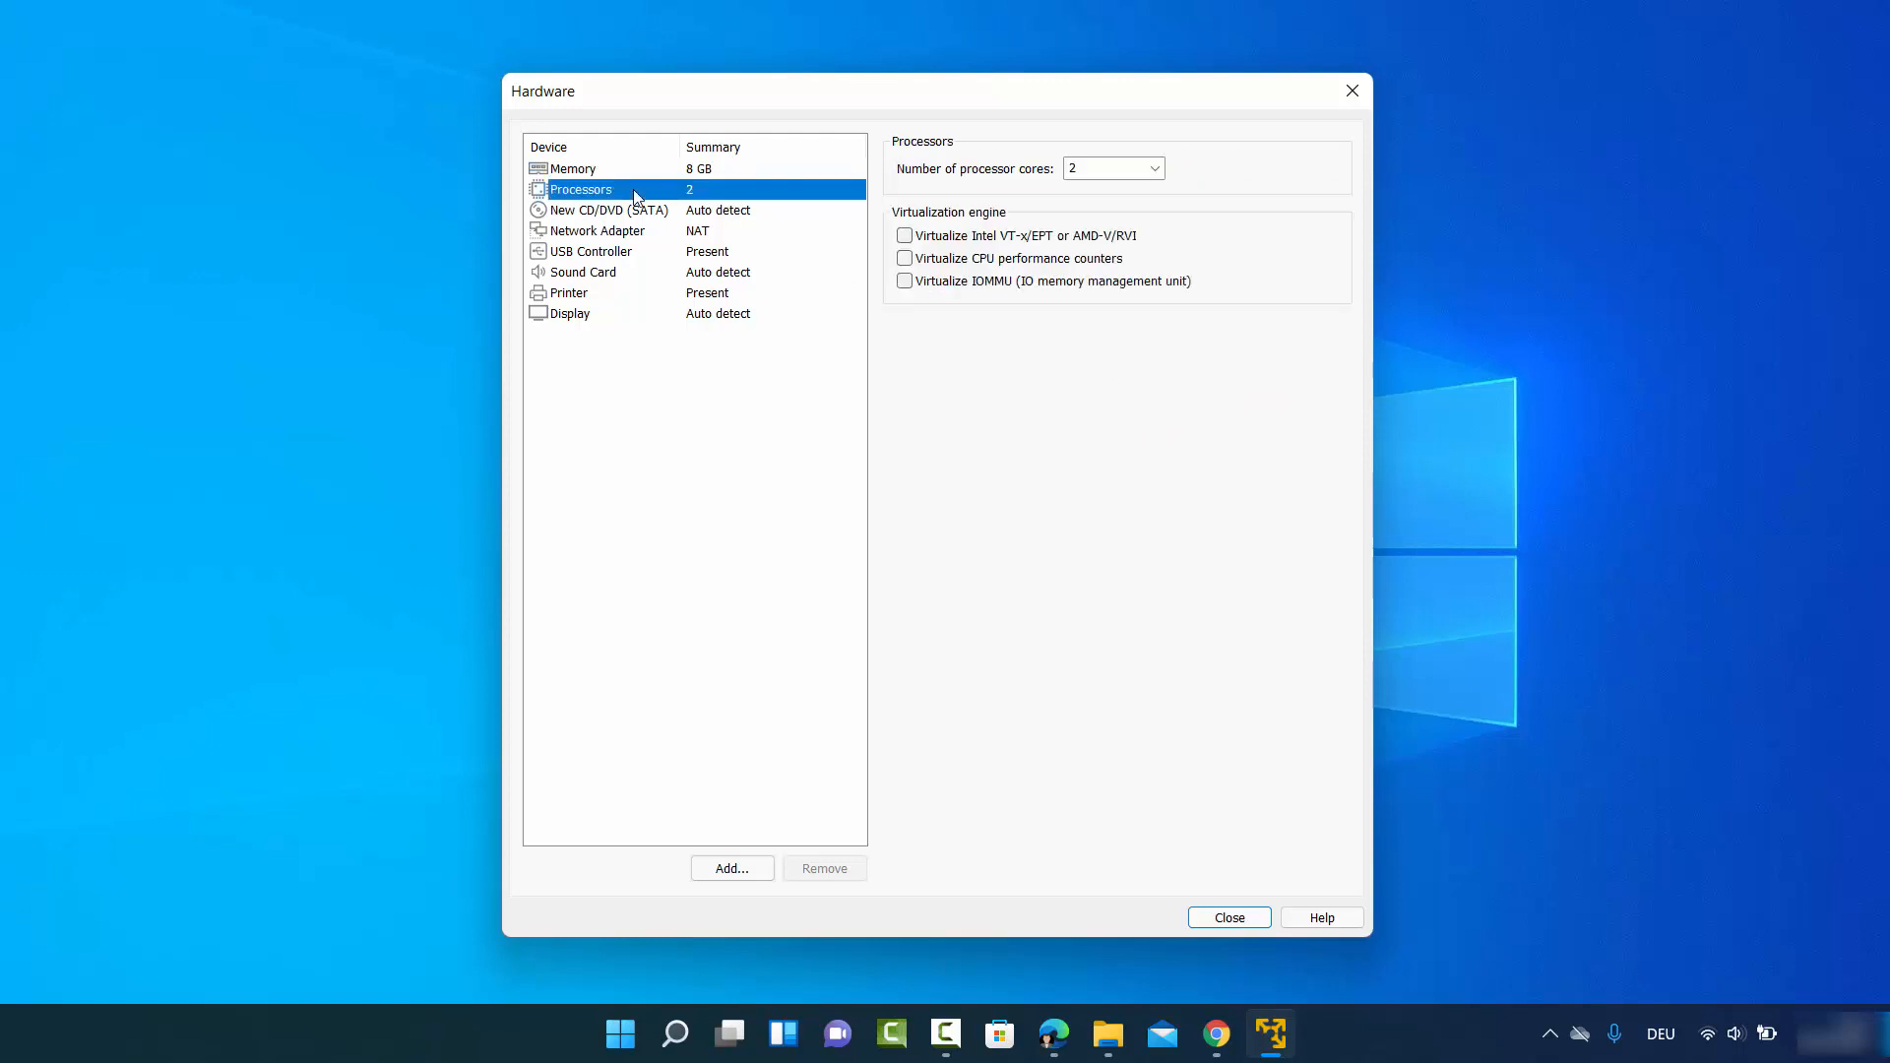
pyautogui.click(1153, 168)
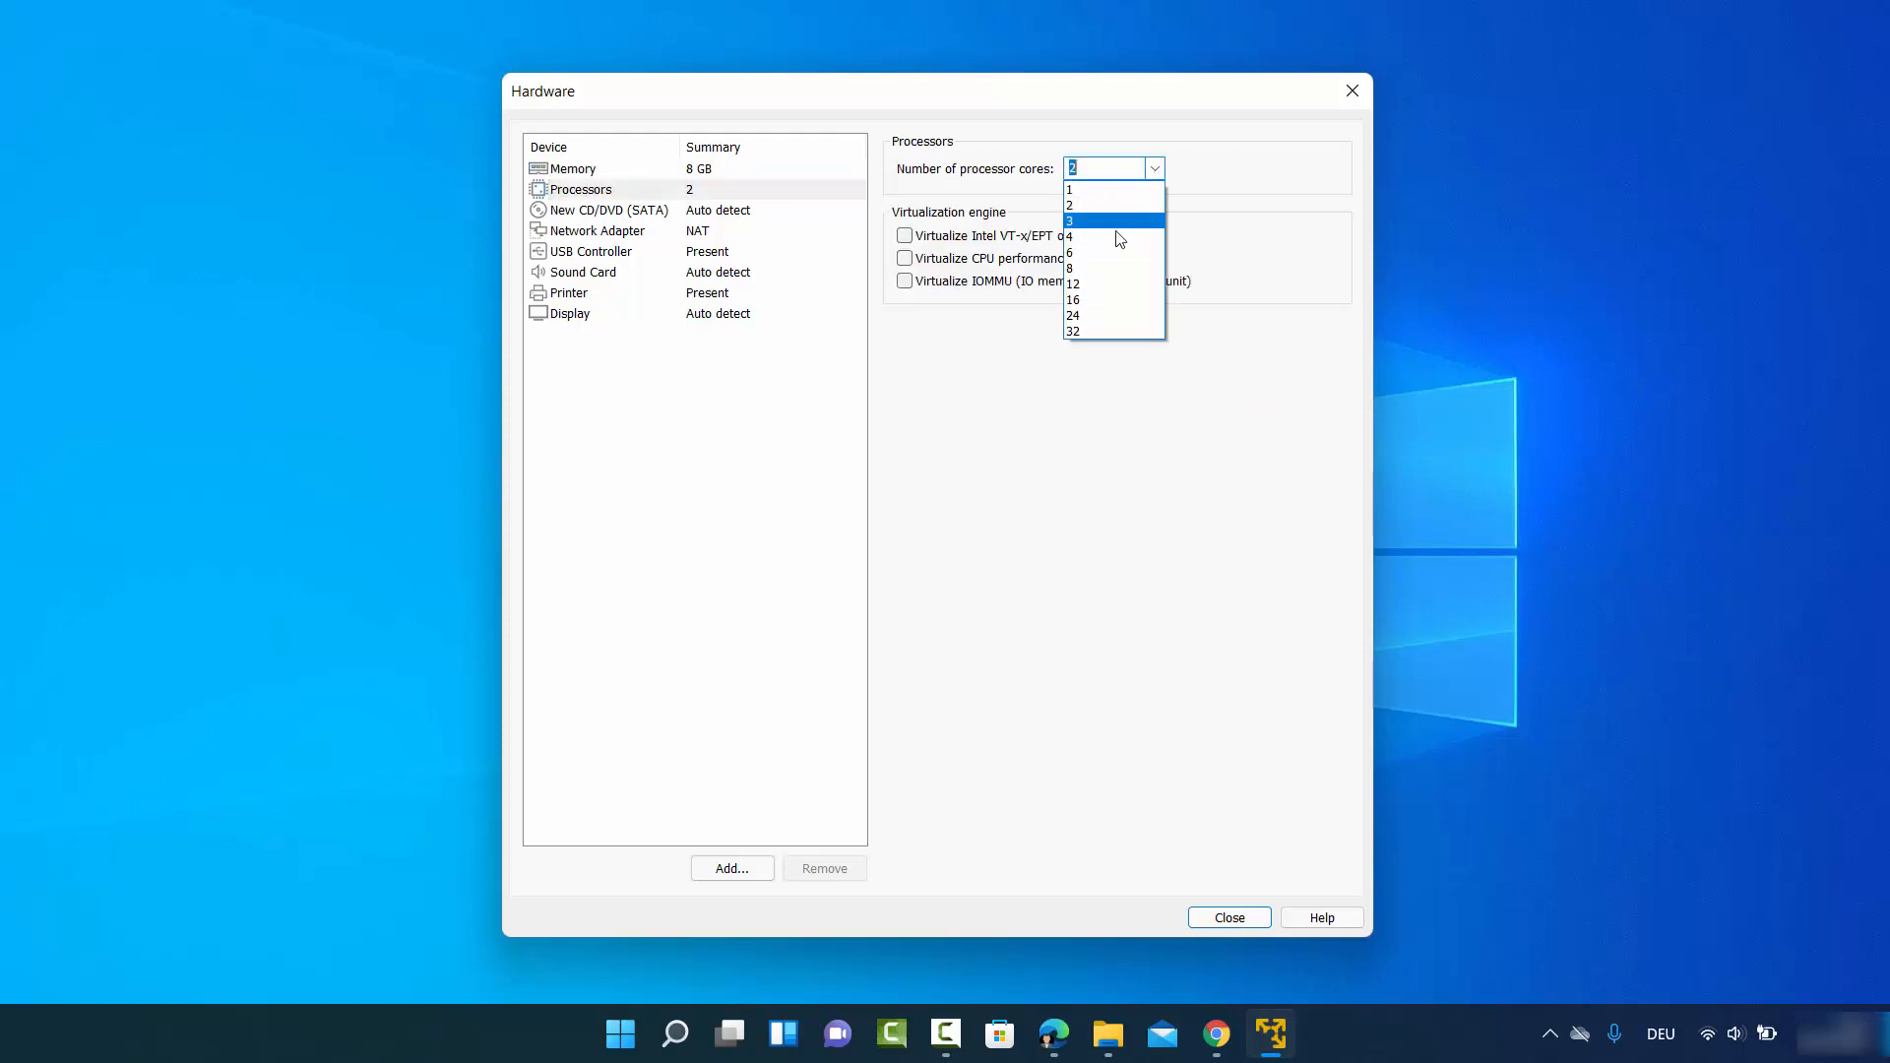
pyautogui.click(1119, 238)
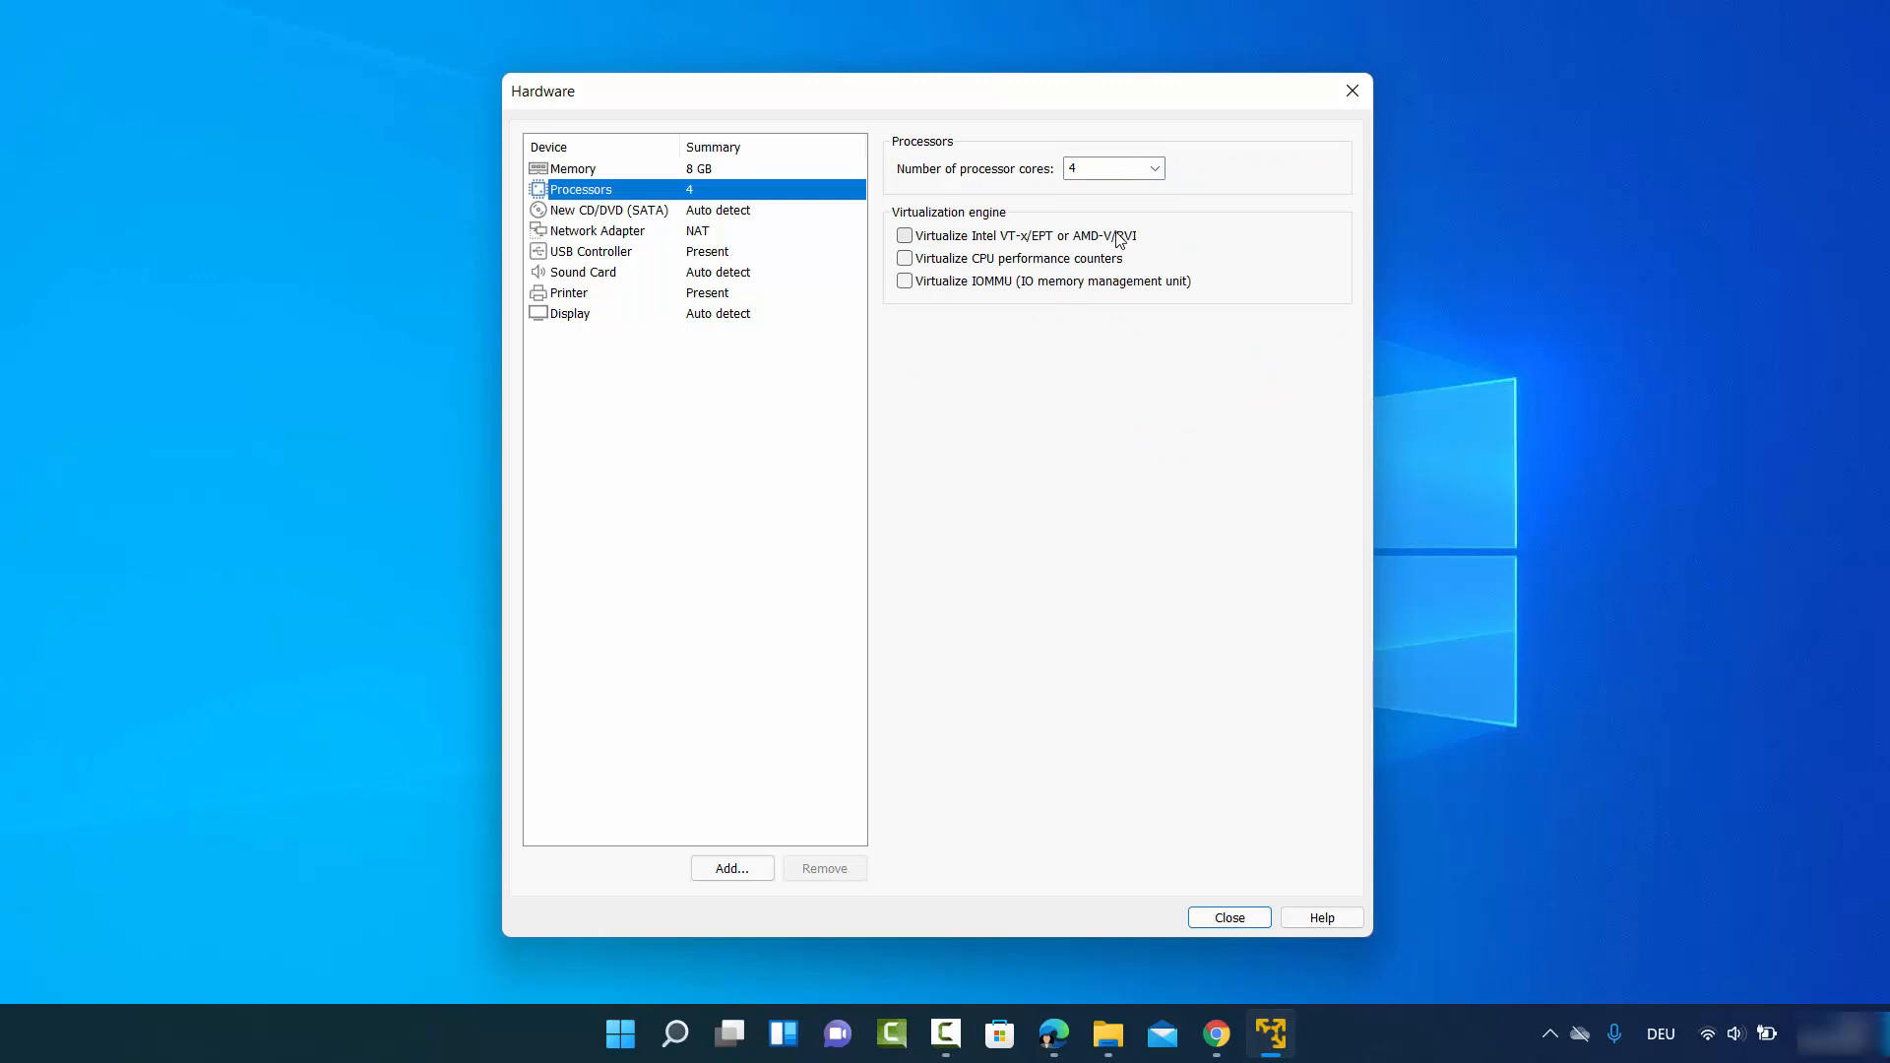
pyautogui.click(611, 215)
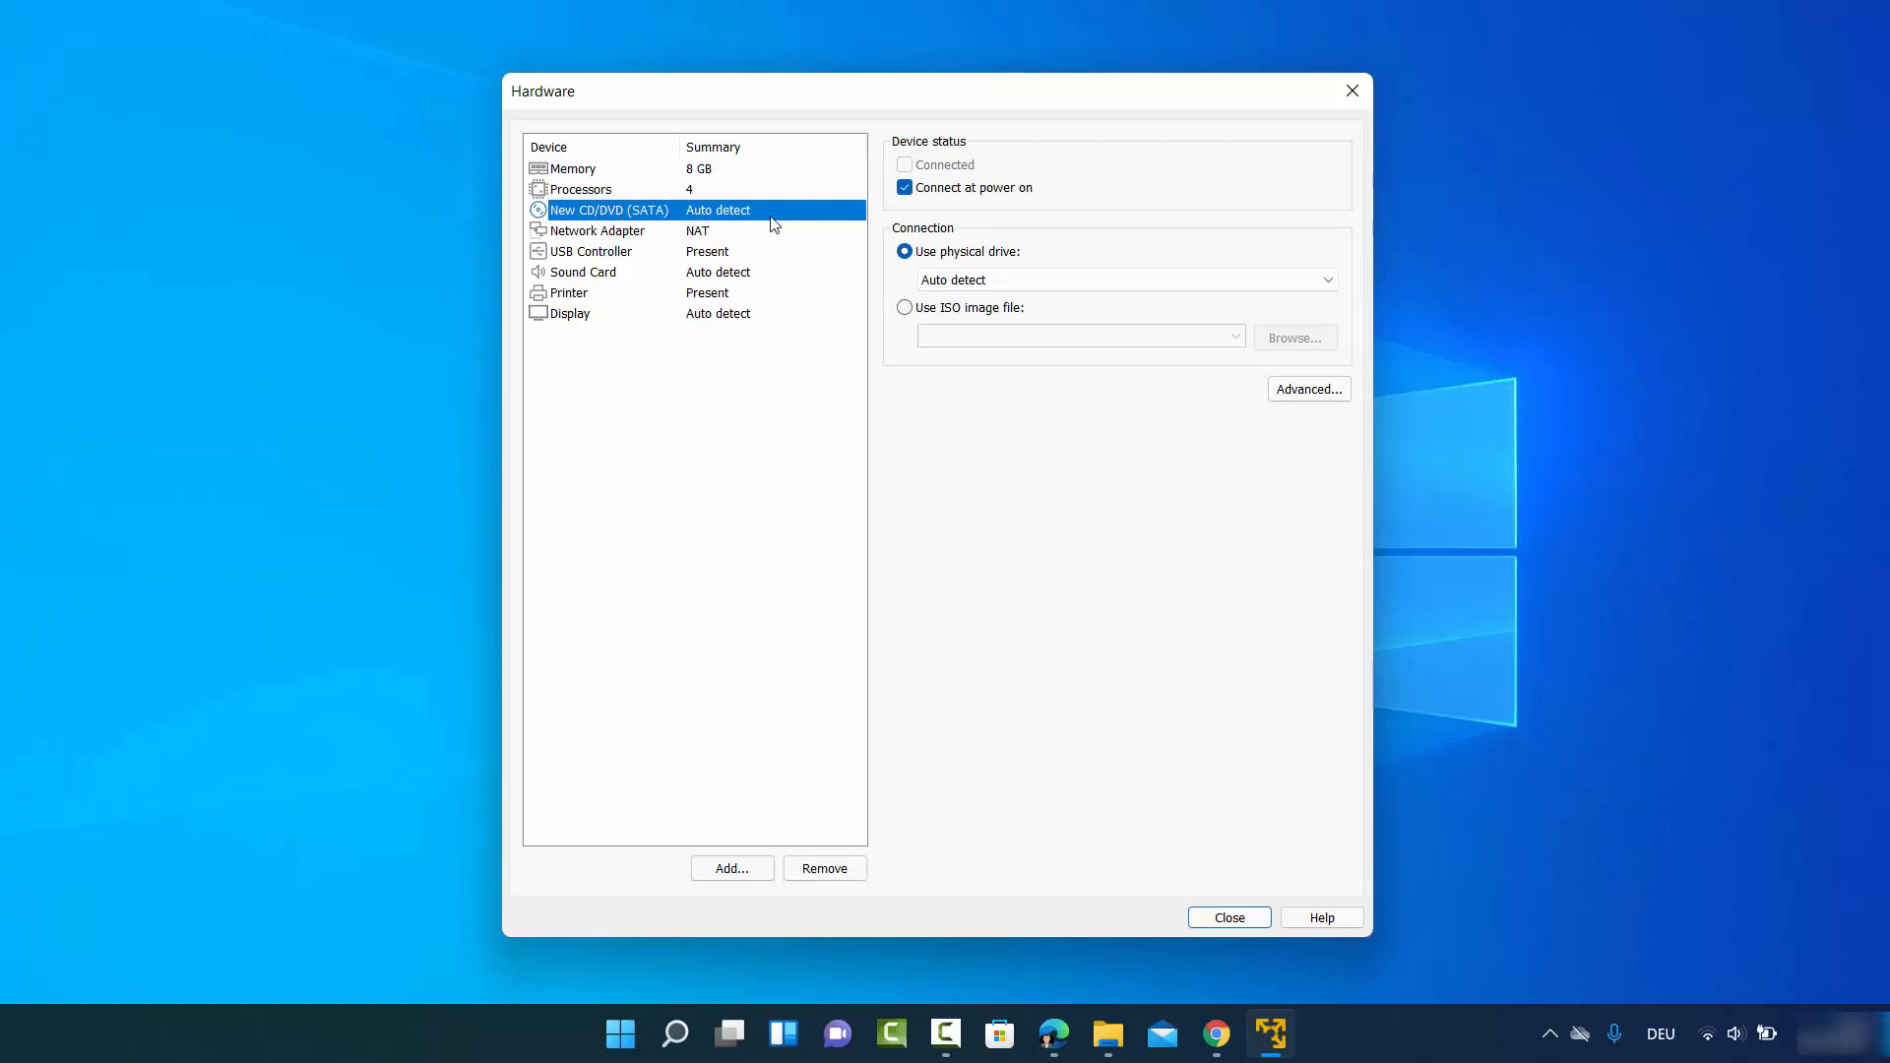
# Load the Windows11_InsiderPreview_Client ISO from D:\Windows 10 into the virtual CD/DVD drive
pyautogui.click(905, 310)
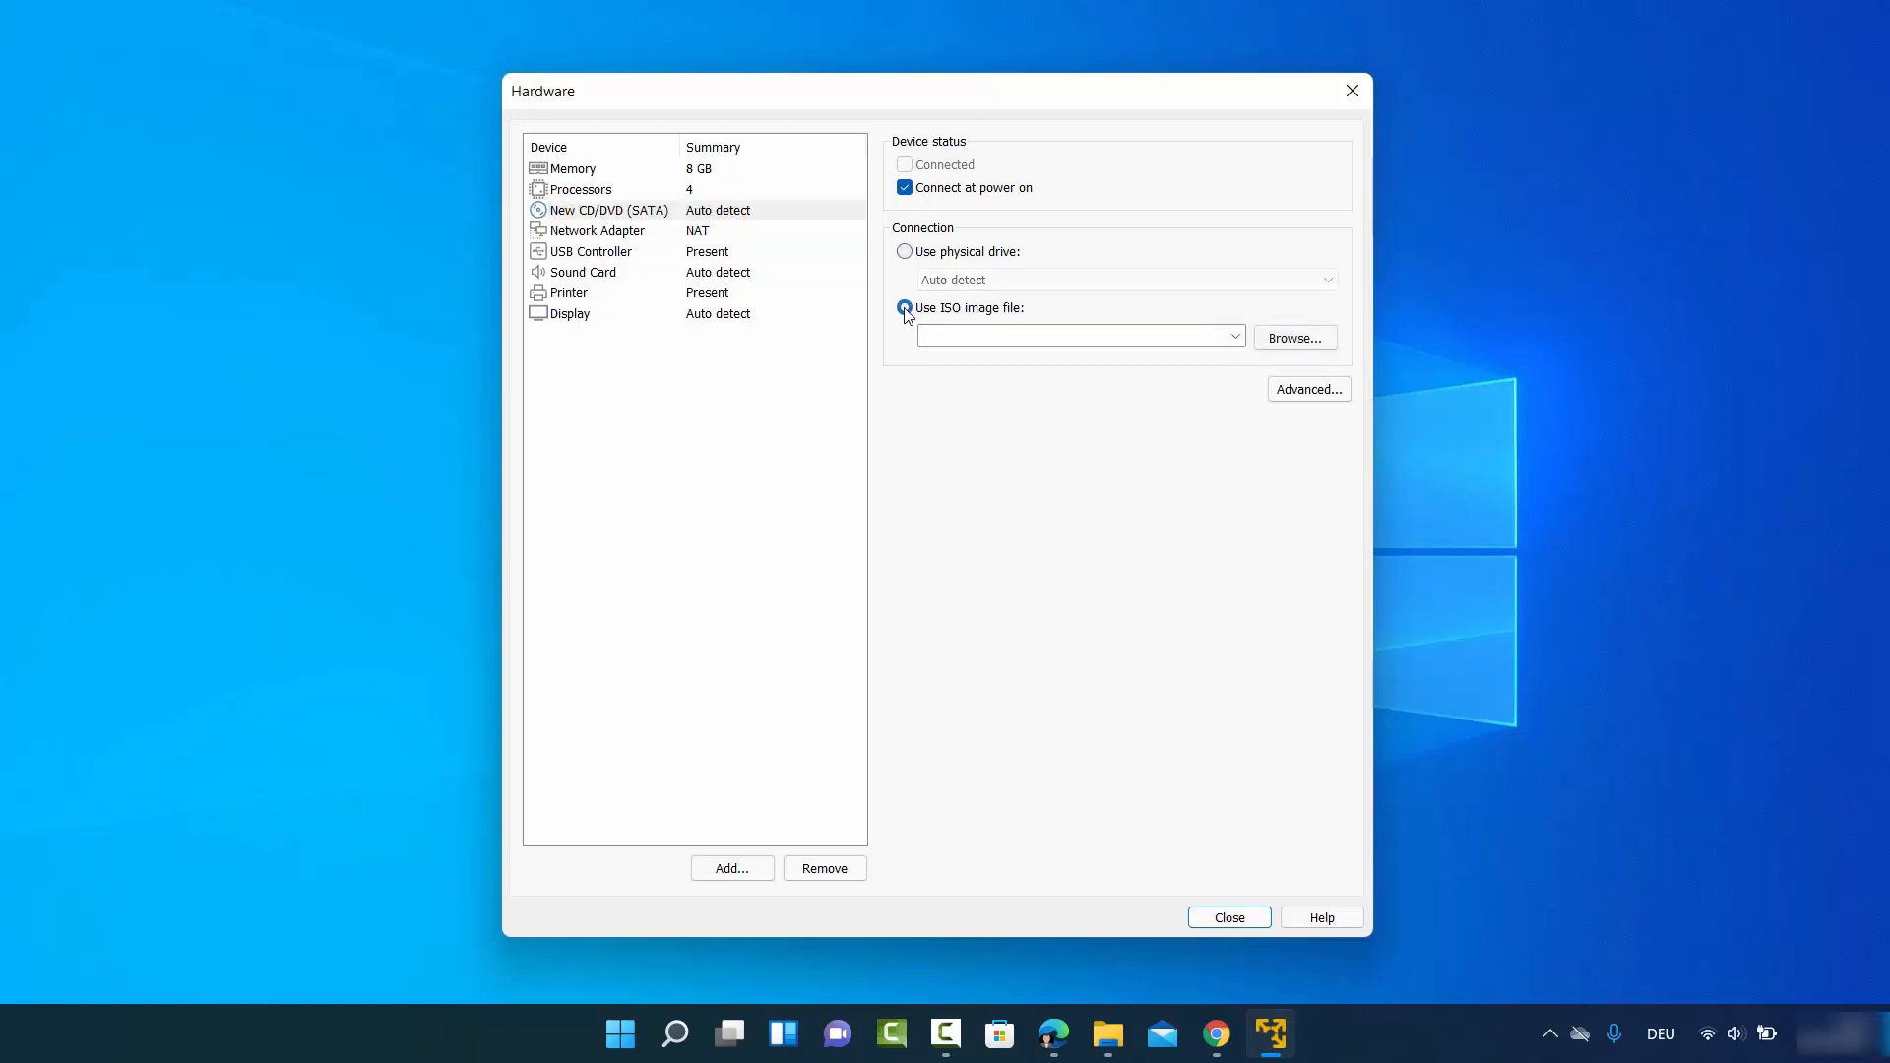
pyautogui.click(1299, 340)
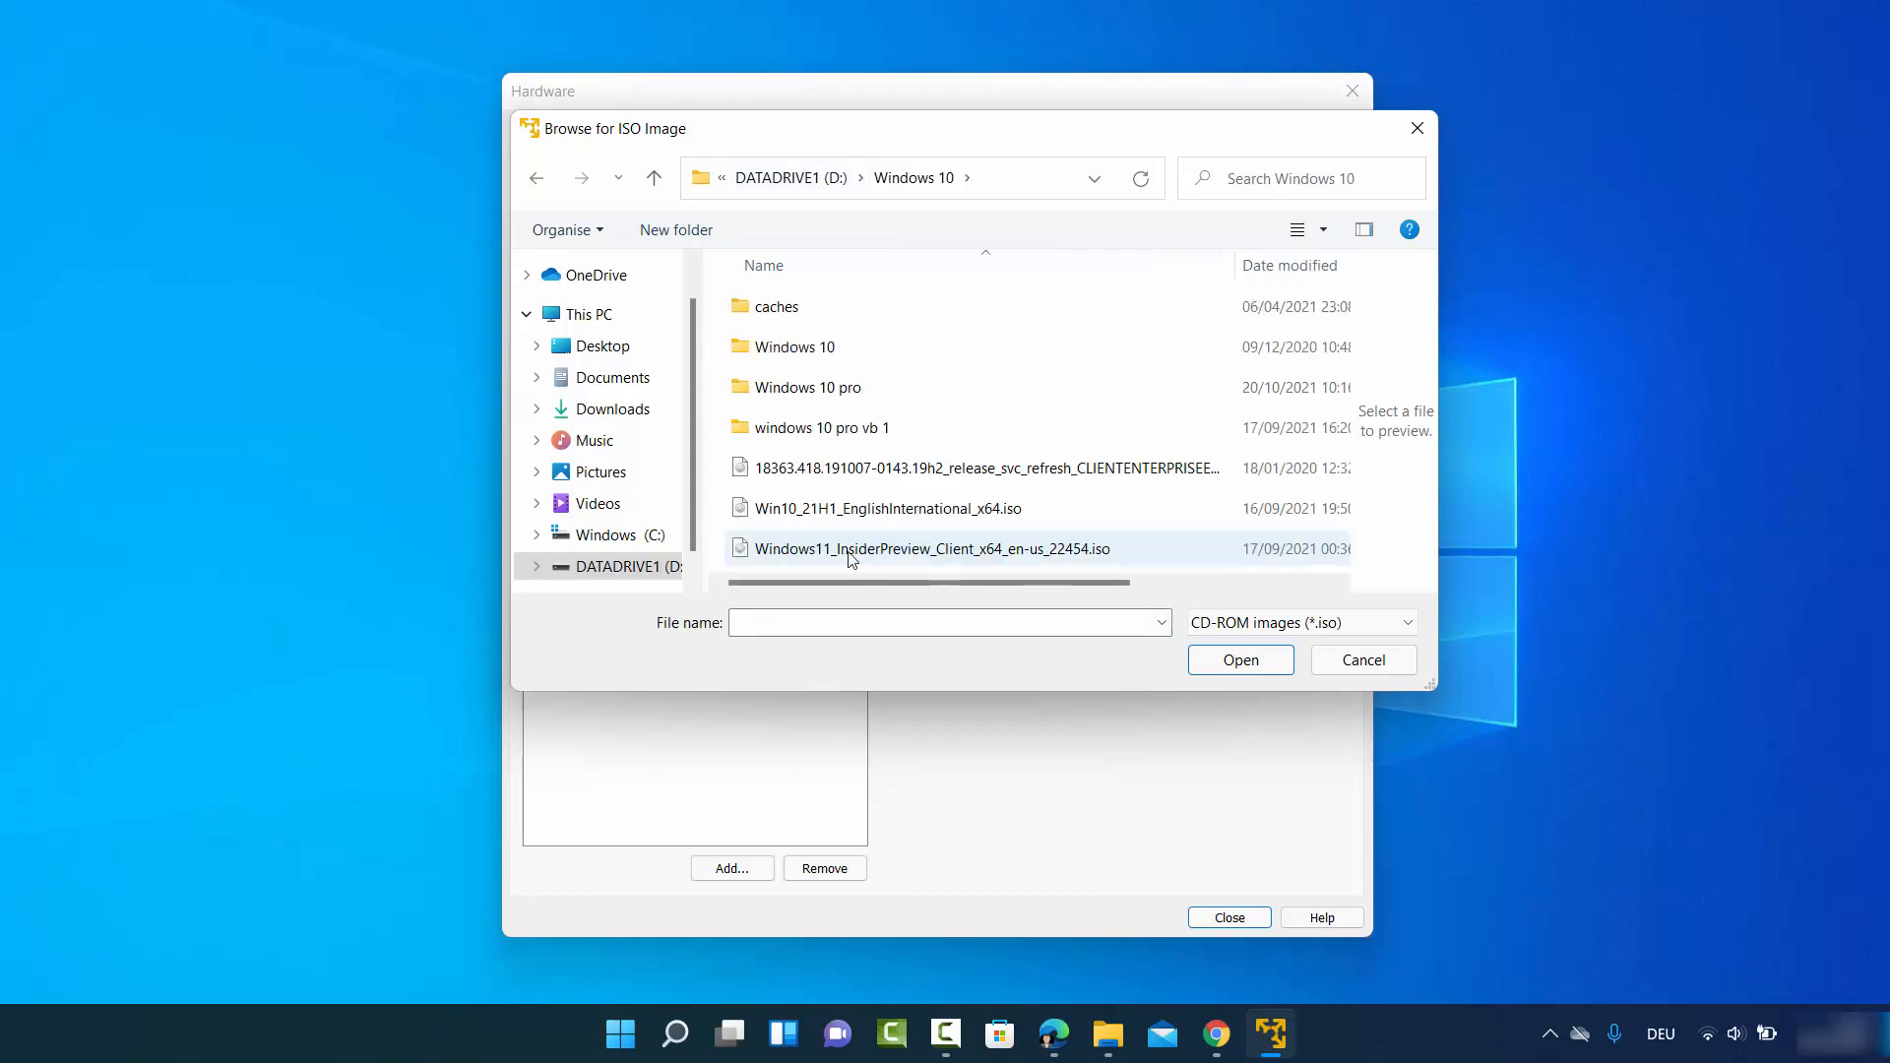
pyautogui.click(853, 549)
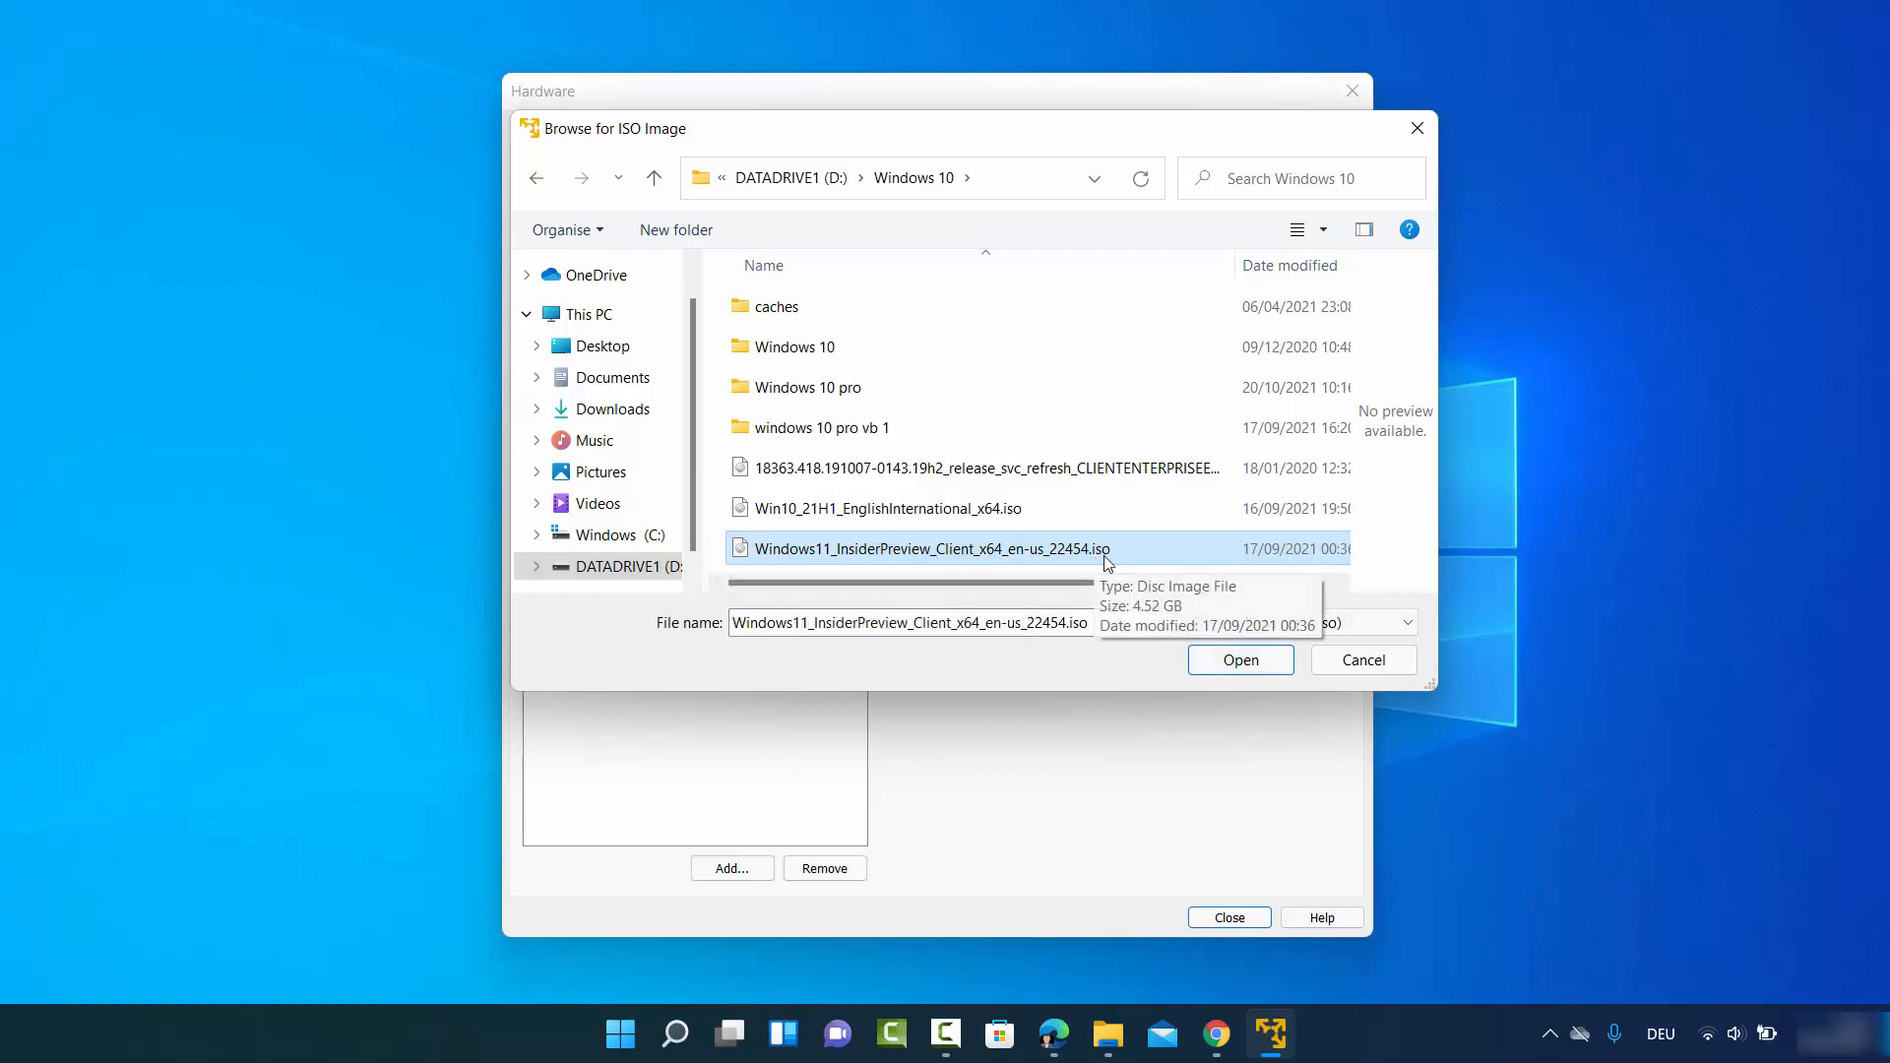
pyautogui.click(1231, 661)
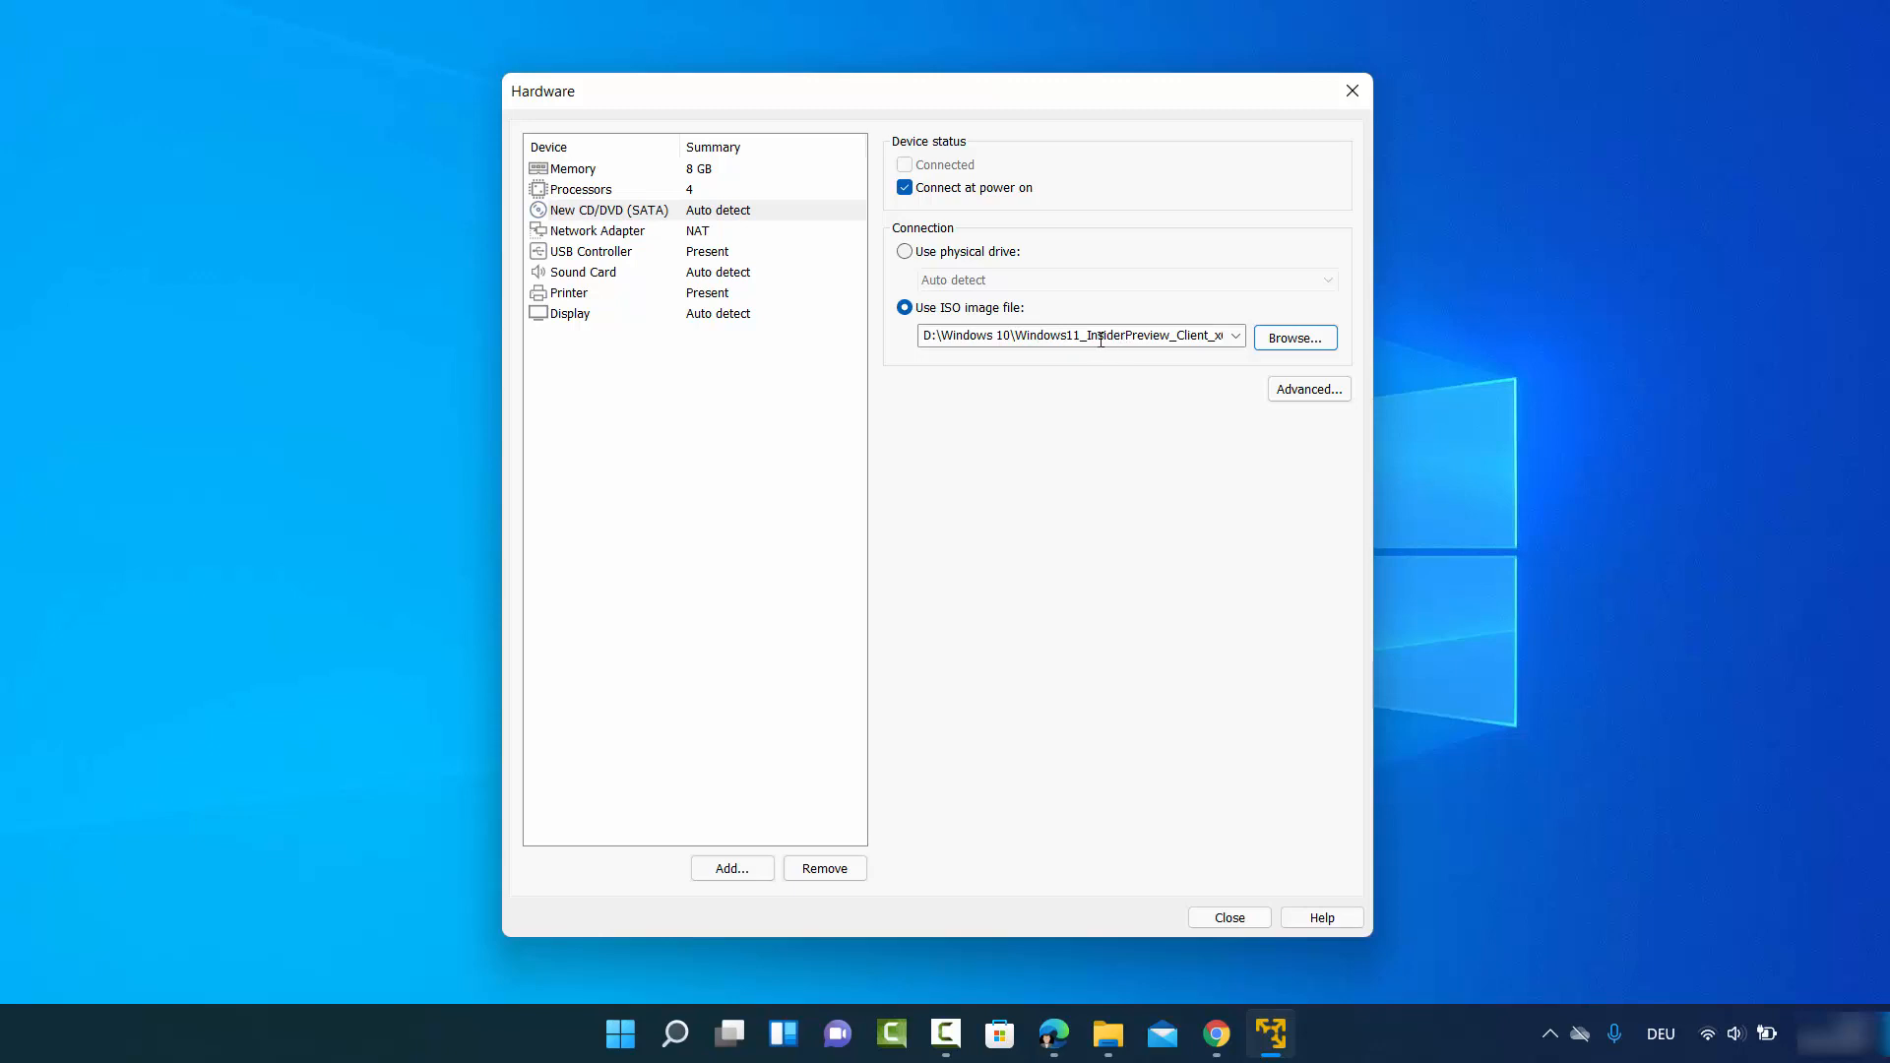
pyautogui.click(626, 236)
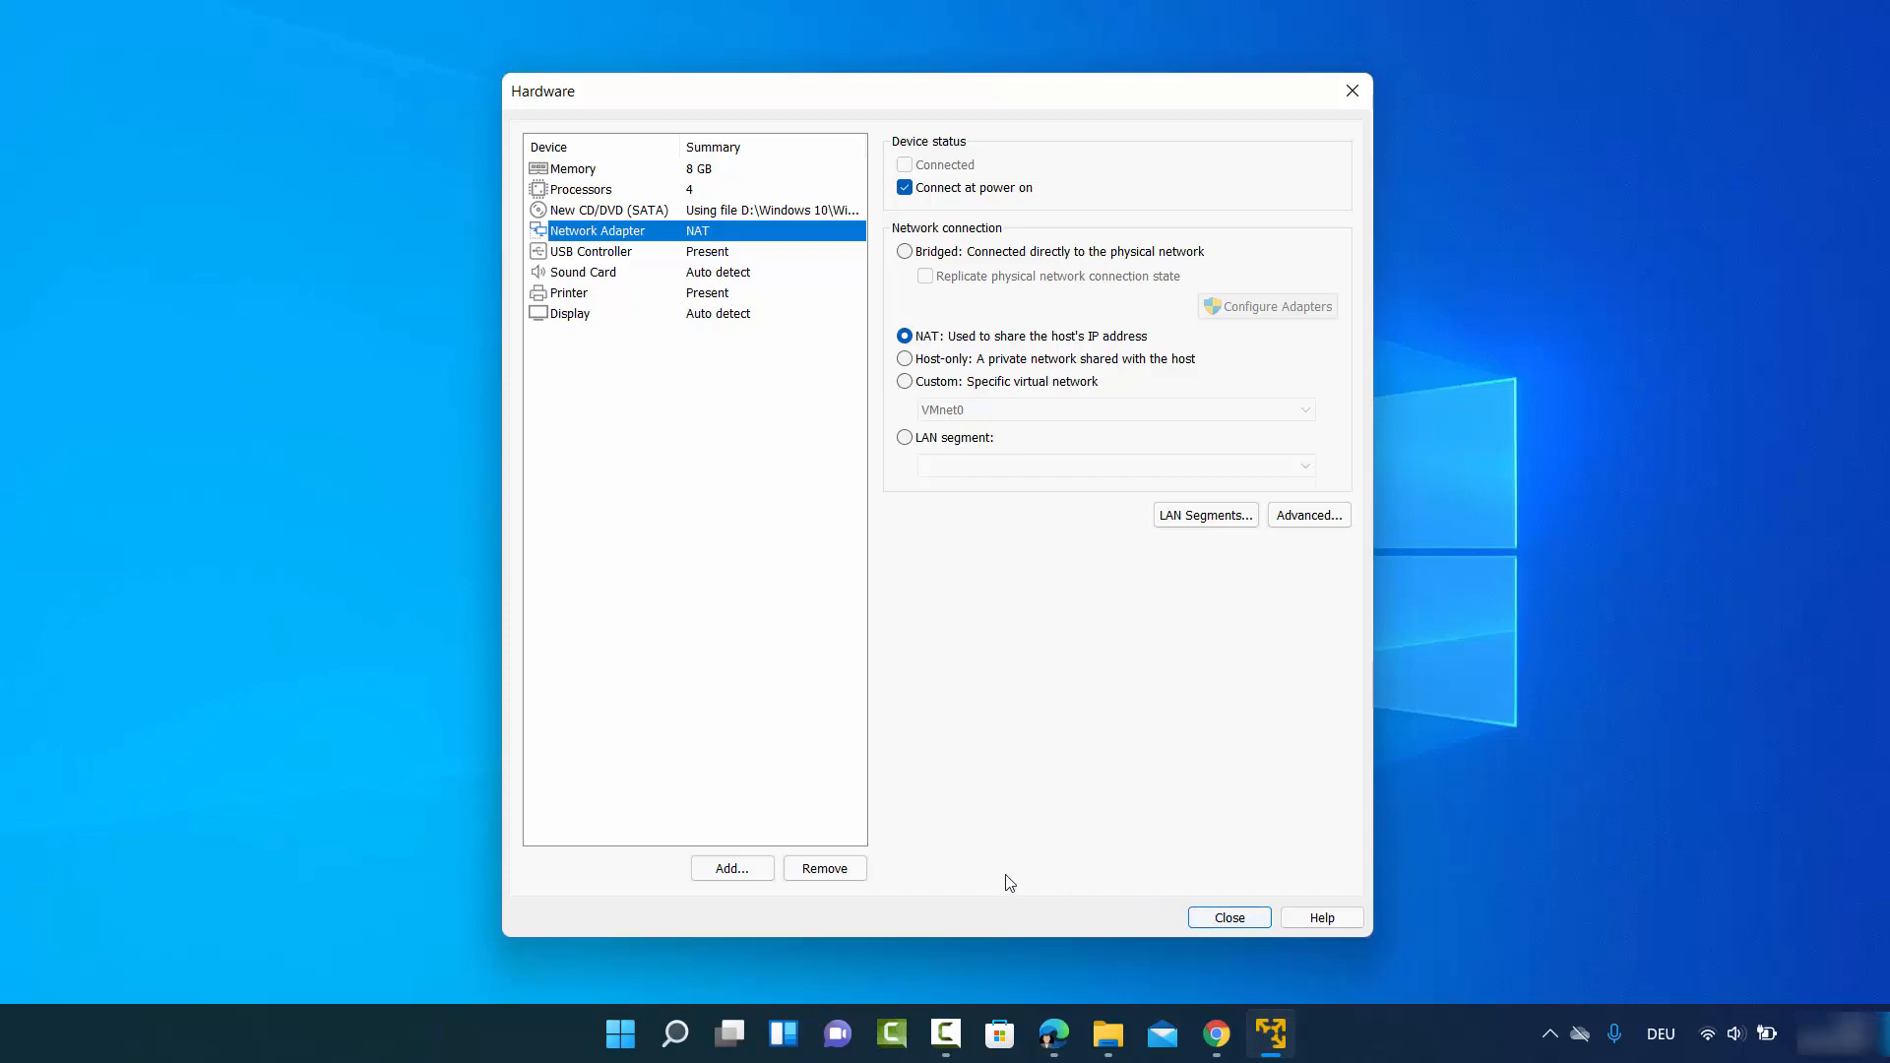
# Close hardware settings, finish the wizard, and power on the Windows 11 virtual machine
pyautogui.click(1206, 919)
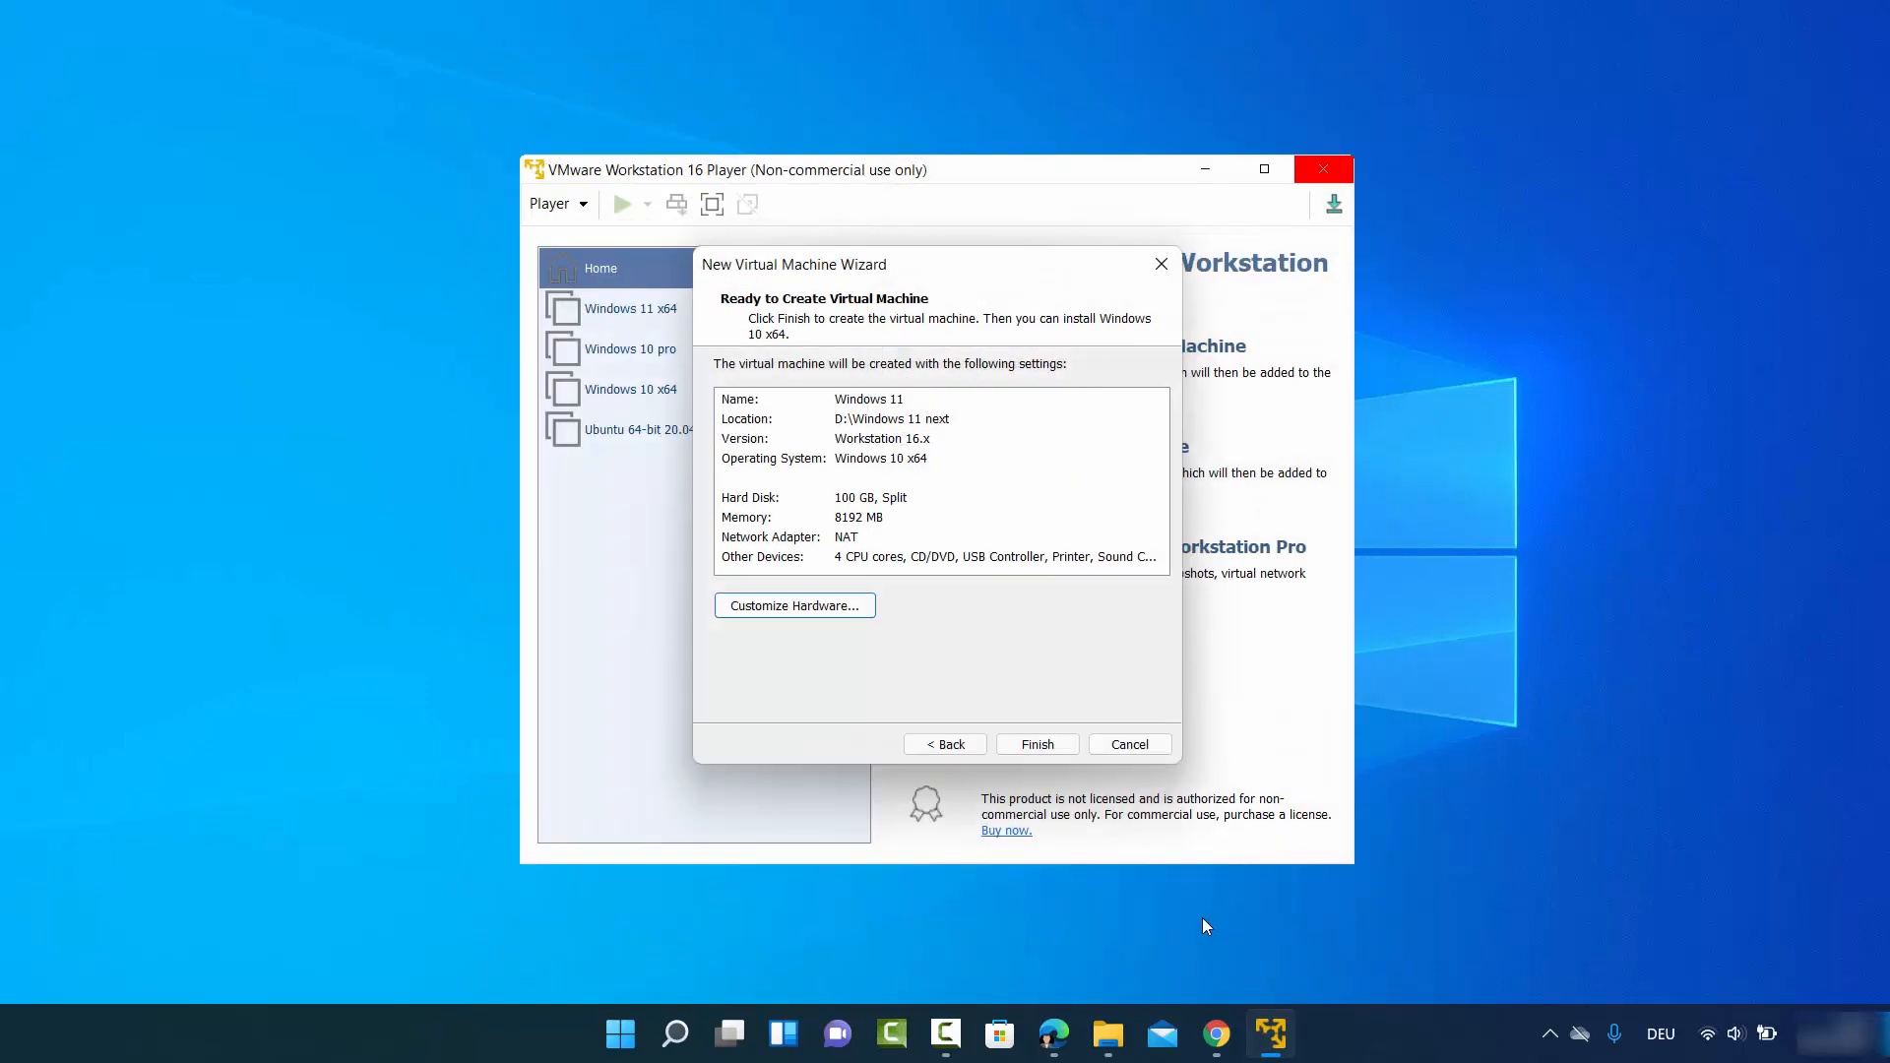
pyautogui.click(1060, 747)
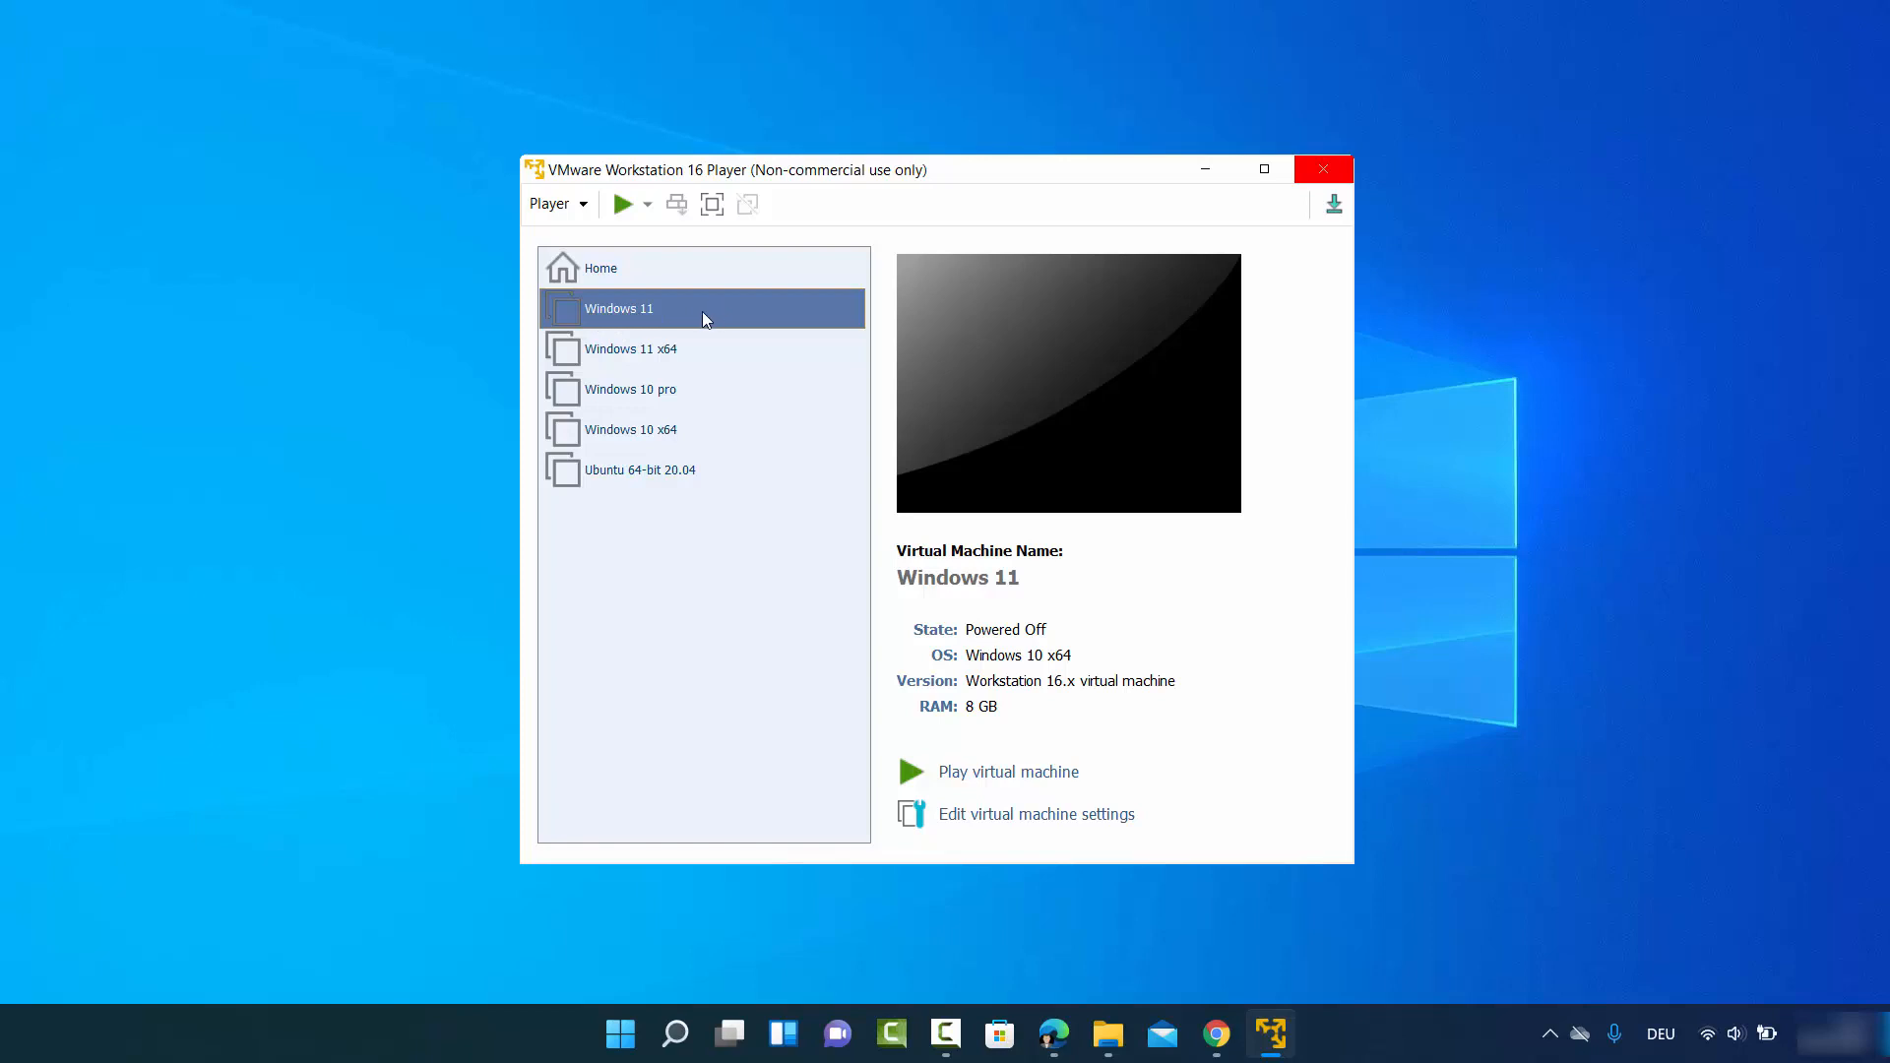
pyautogui.click(1006, 778)
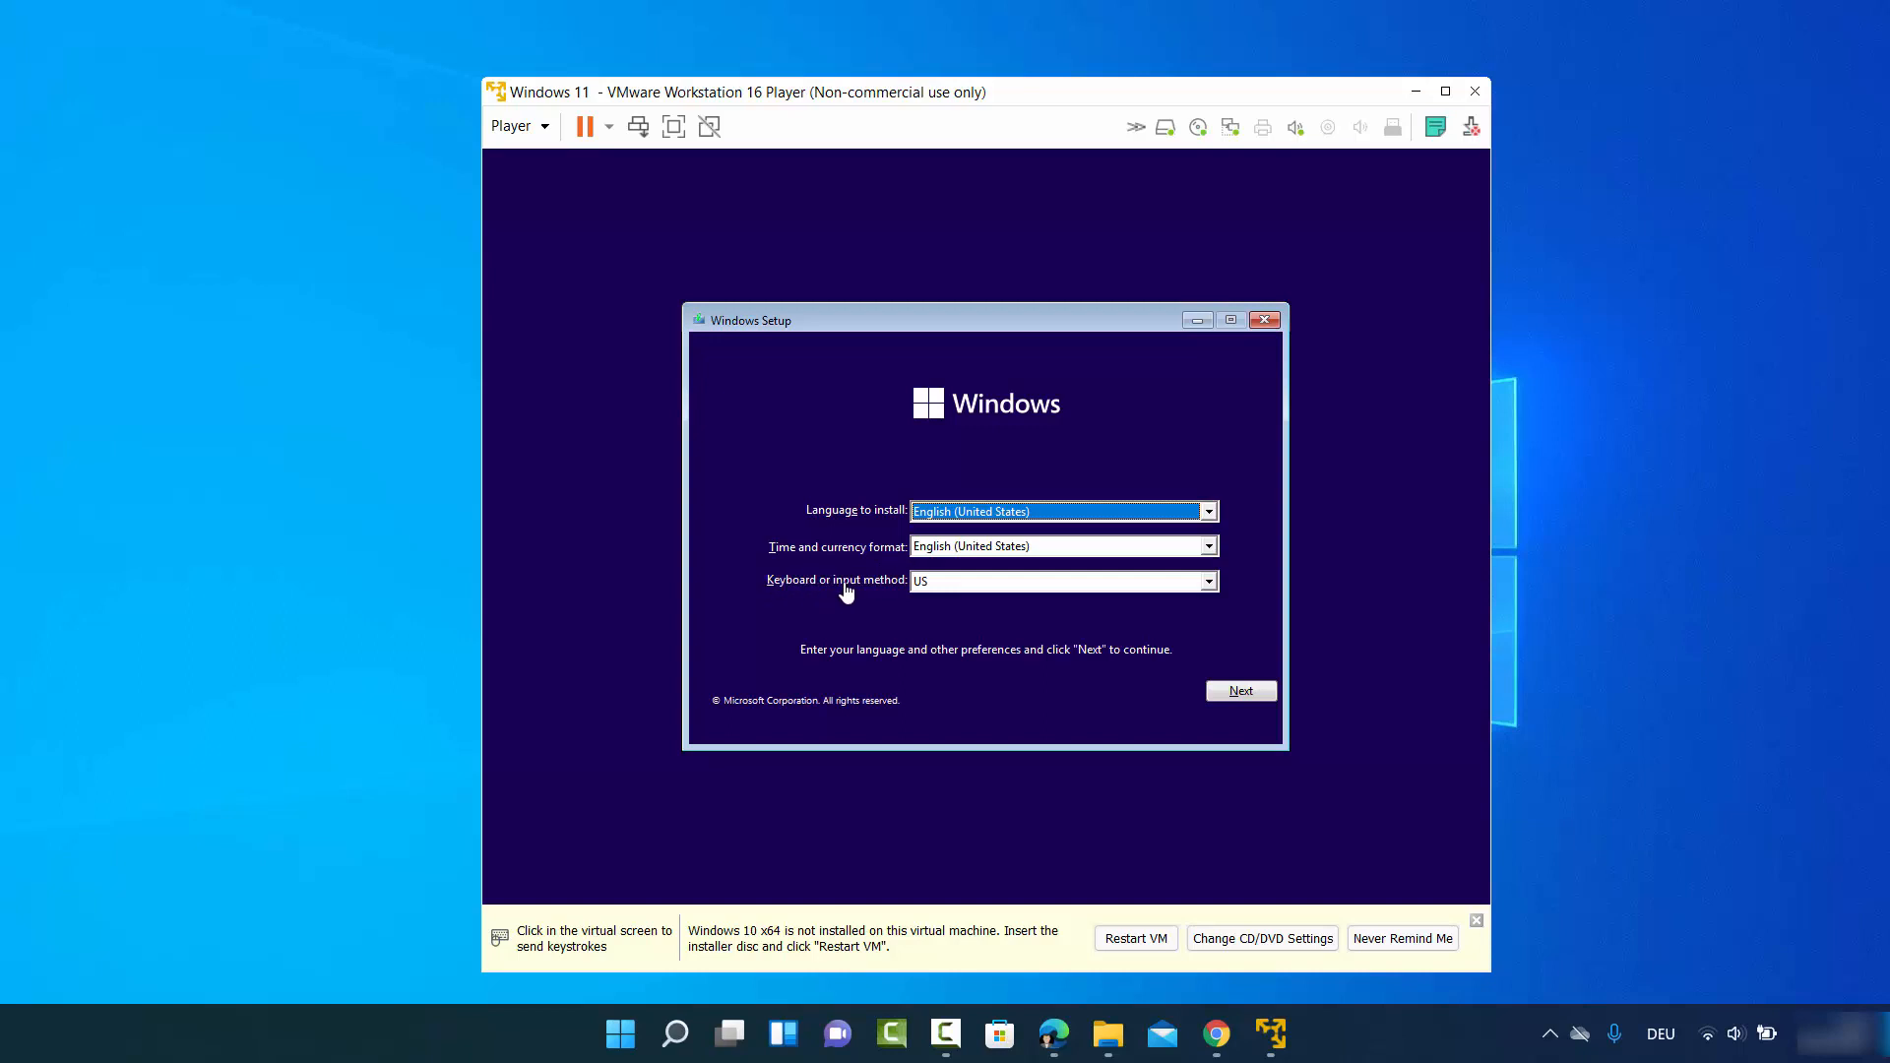
# Choose the German keyboard layout in Windows Setup and continue to the activation page
pyautogui.click(937, 581)
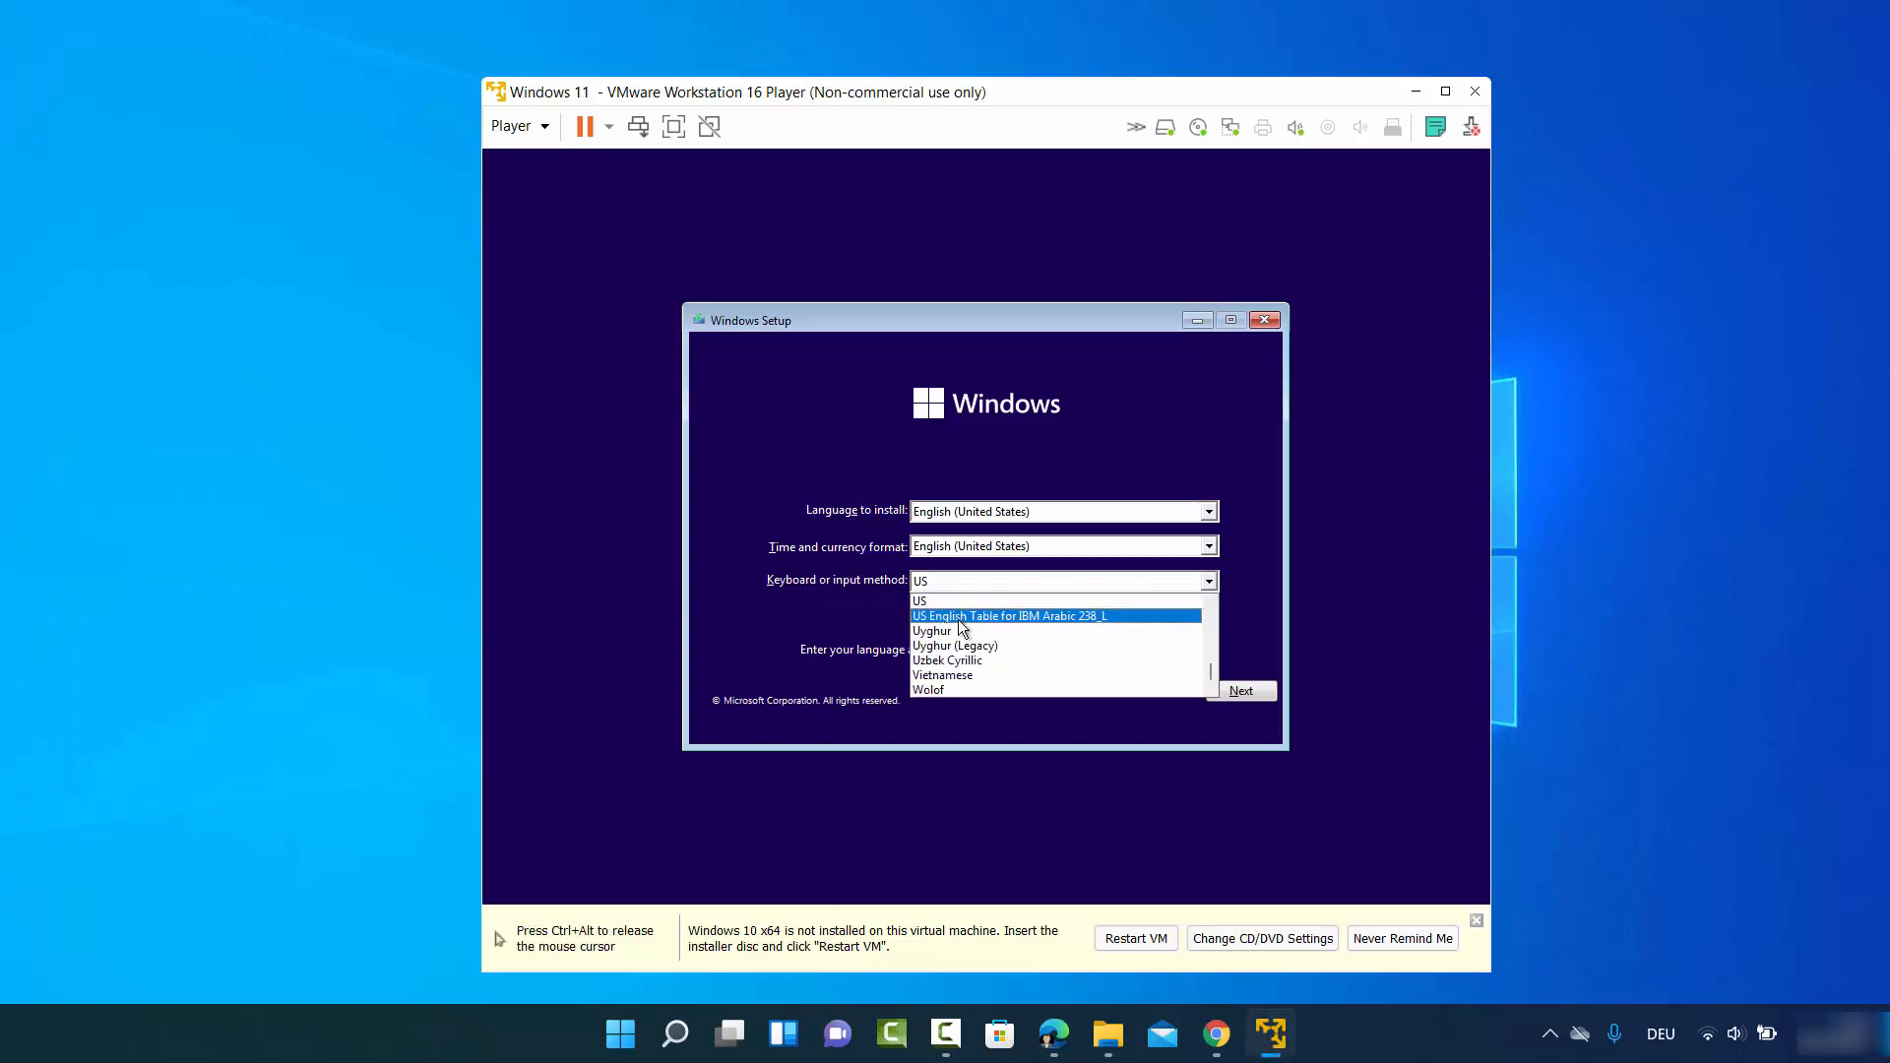
pyautogui.scroll(15, 958, 618)
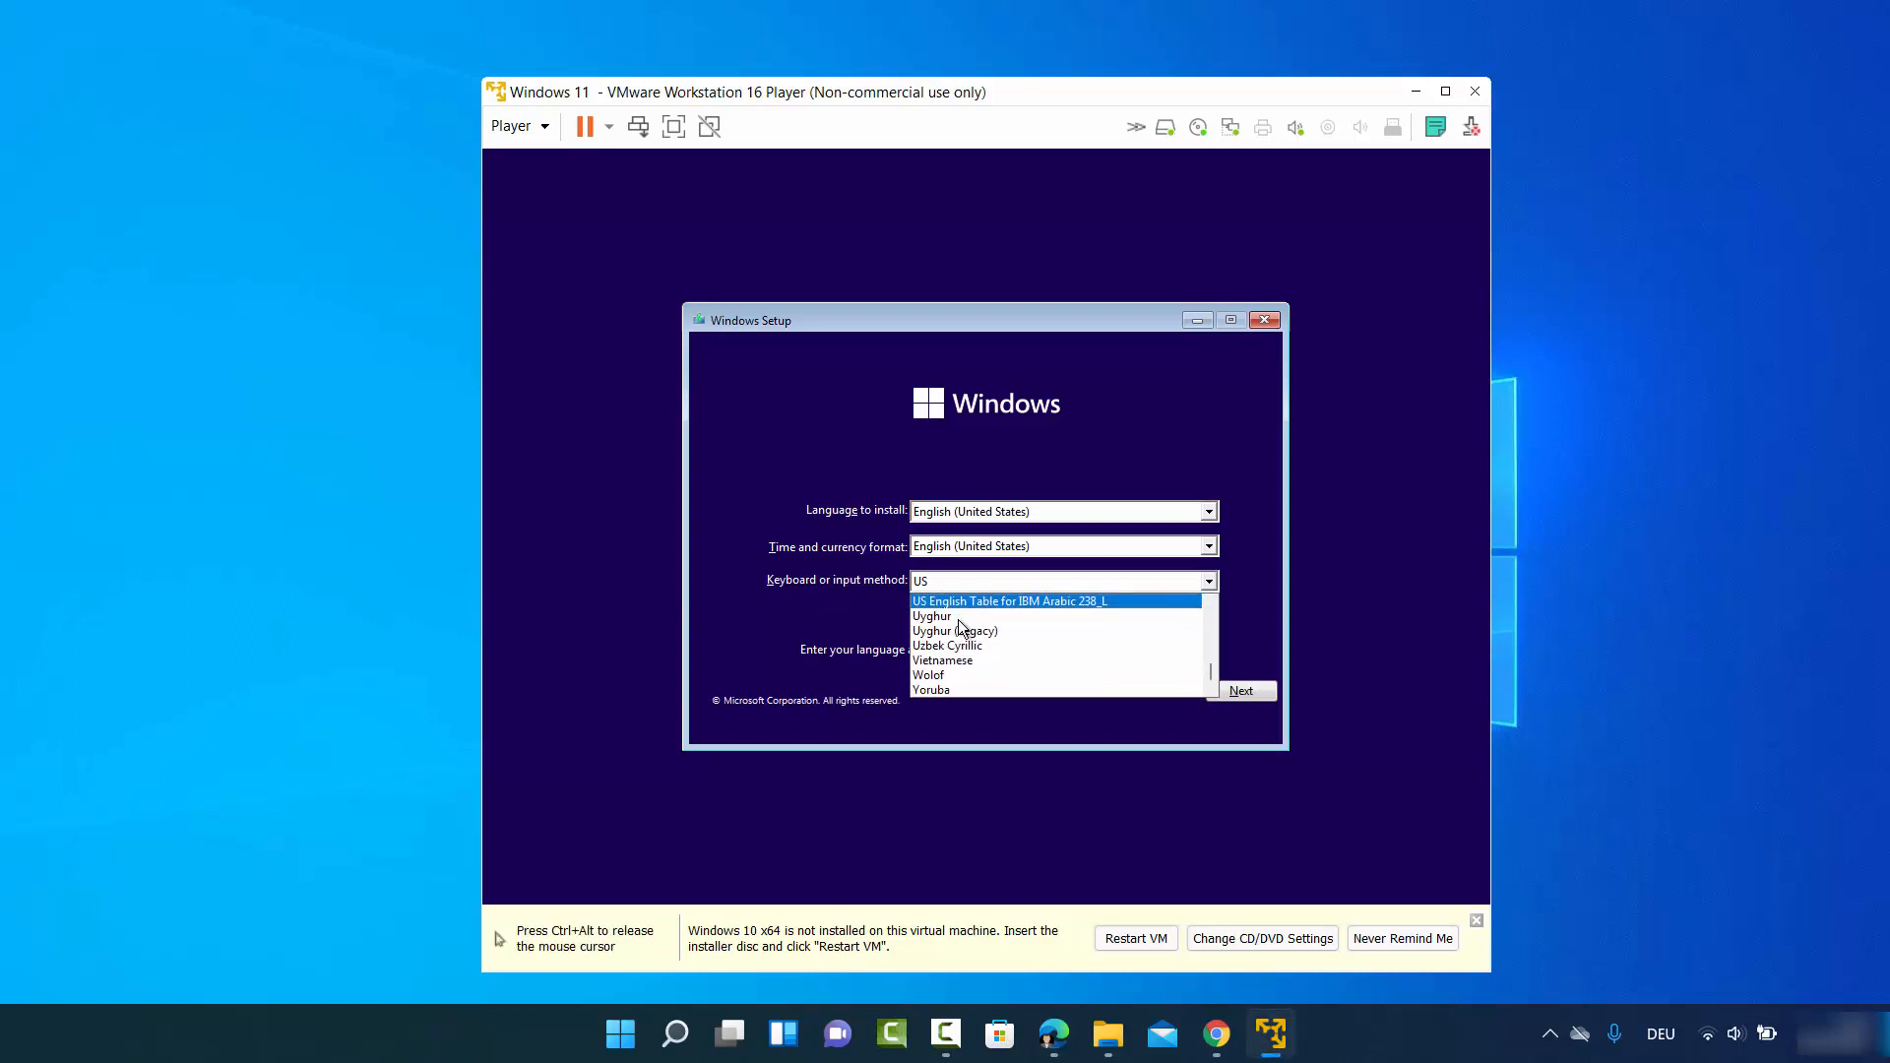
pyautogui.press('g')
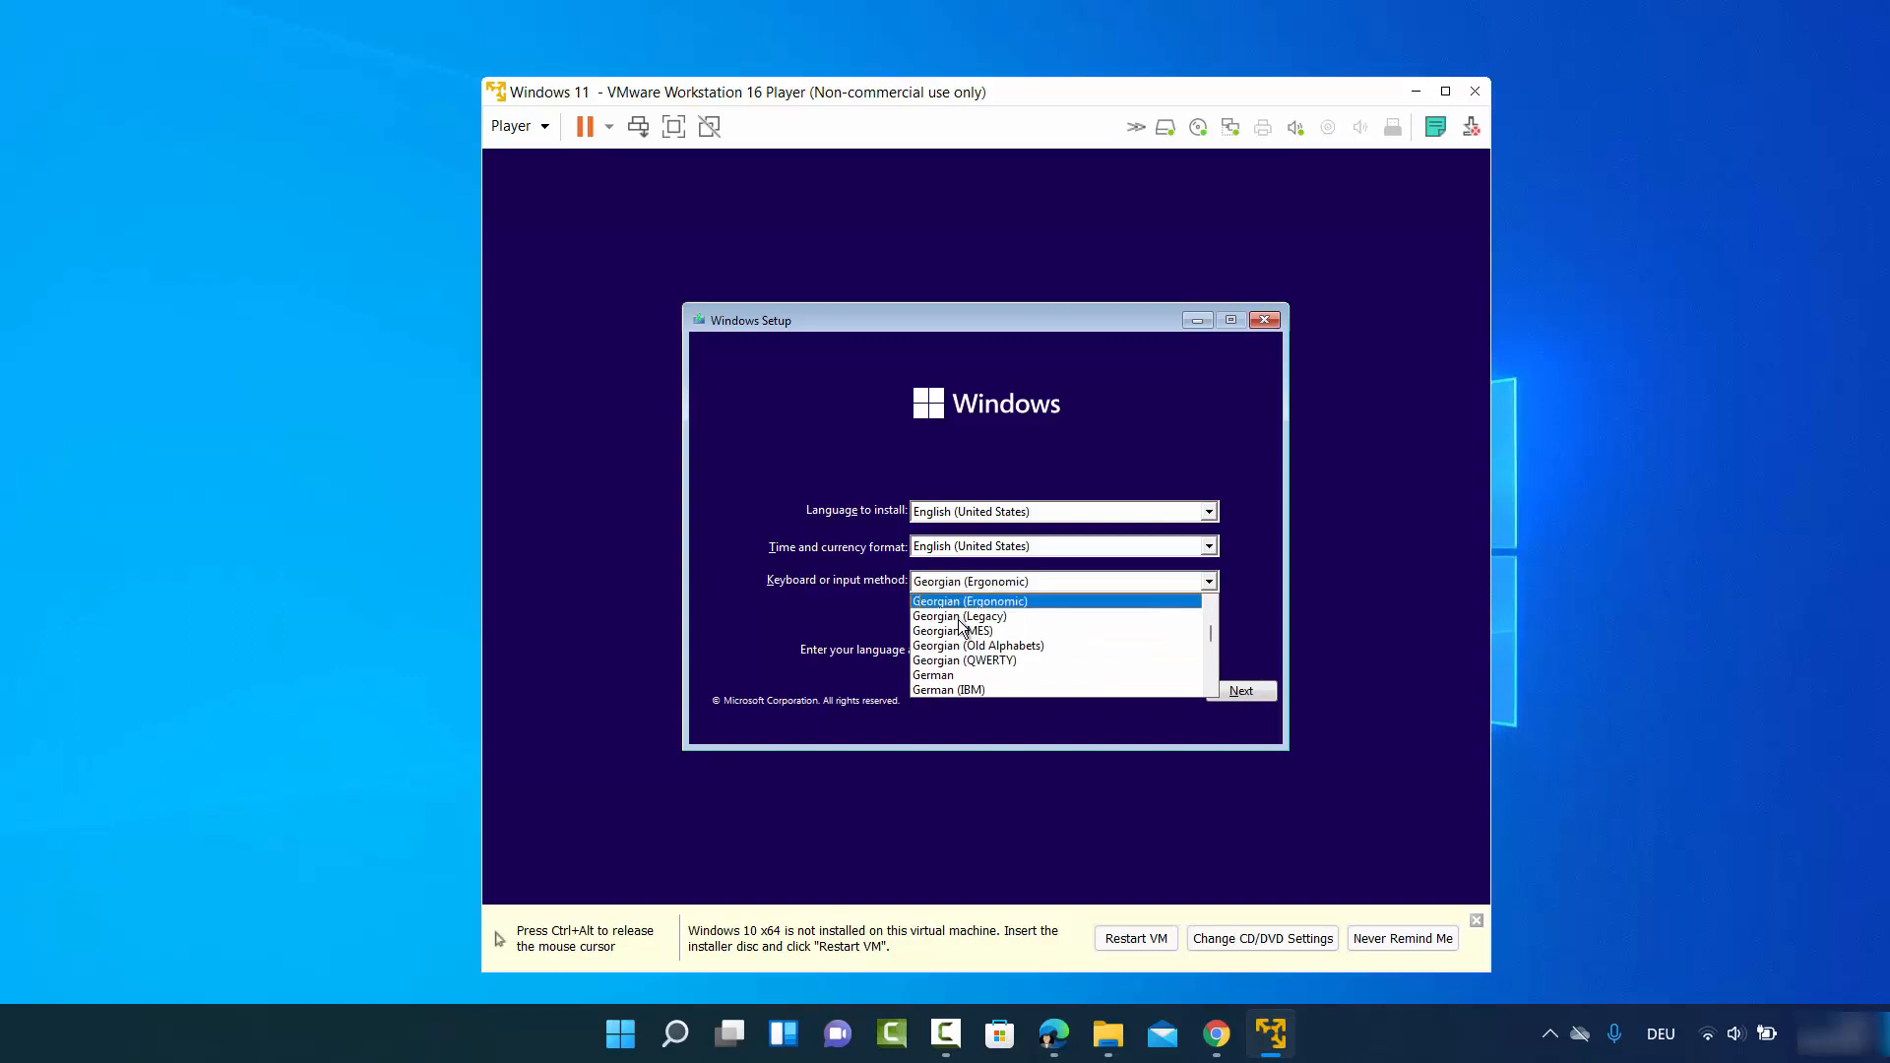
pyautogui.click(954, 673)
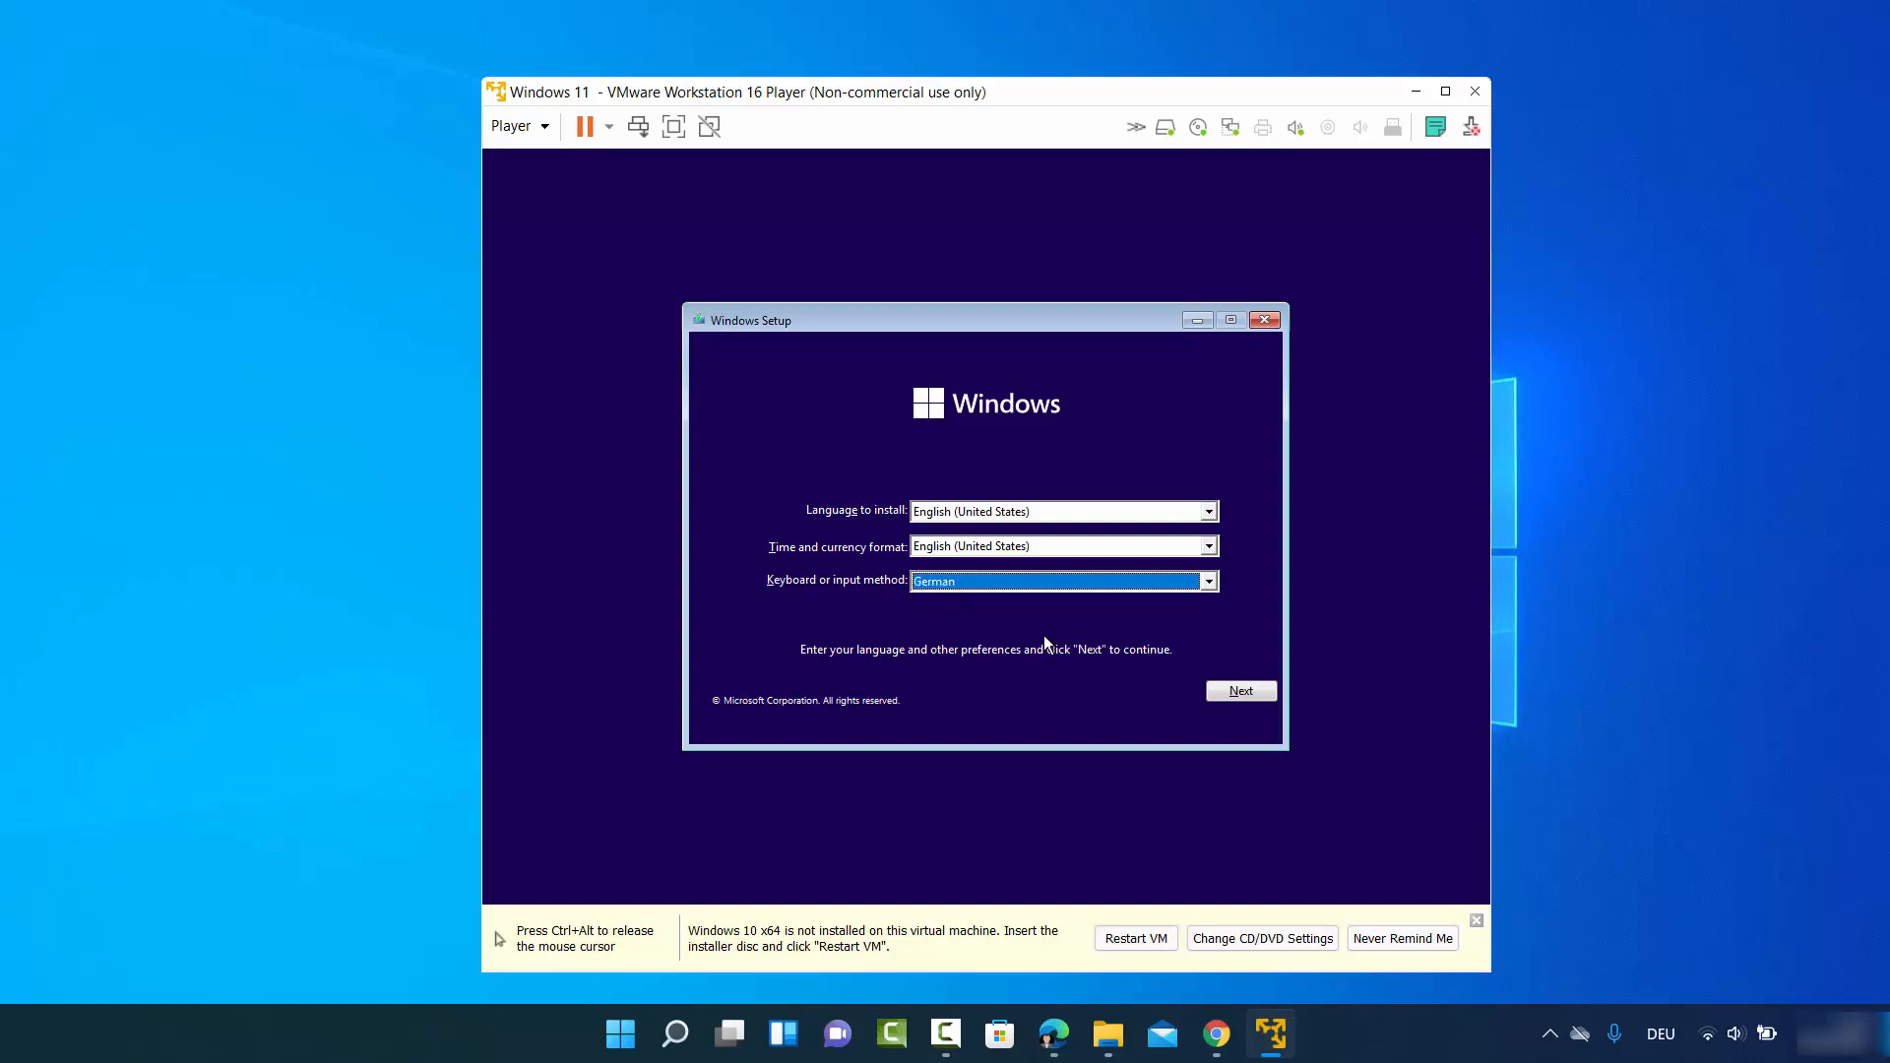
pyautogui.click(1242, 692)
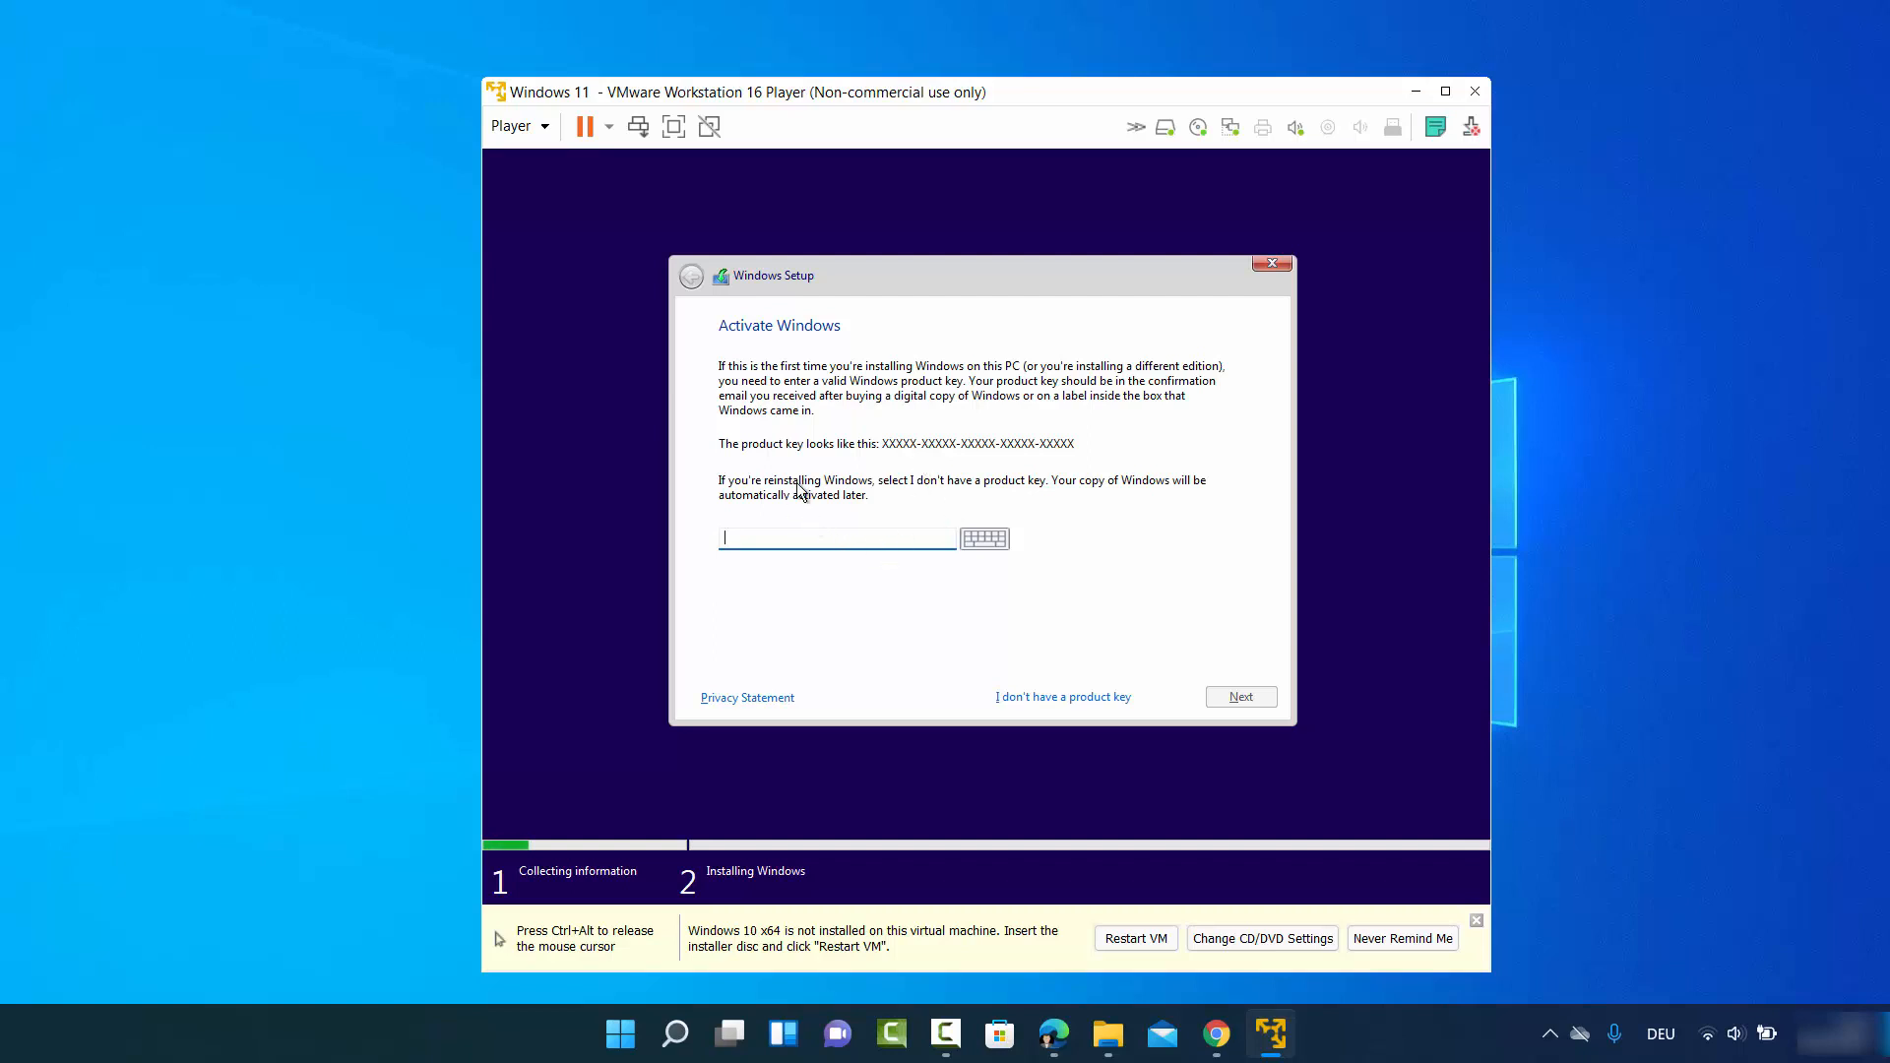
# Choose I don't have a product key, then select Windows 11 Pro as the edition to install
pyautogui.click(1042, 698)
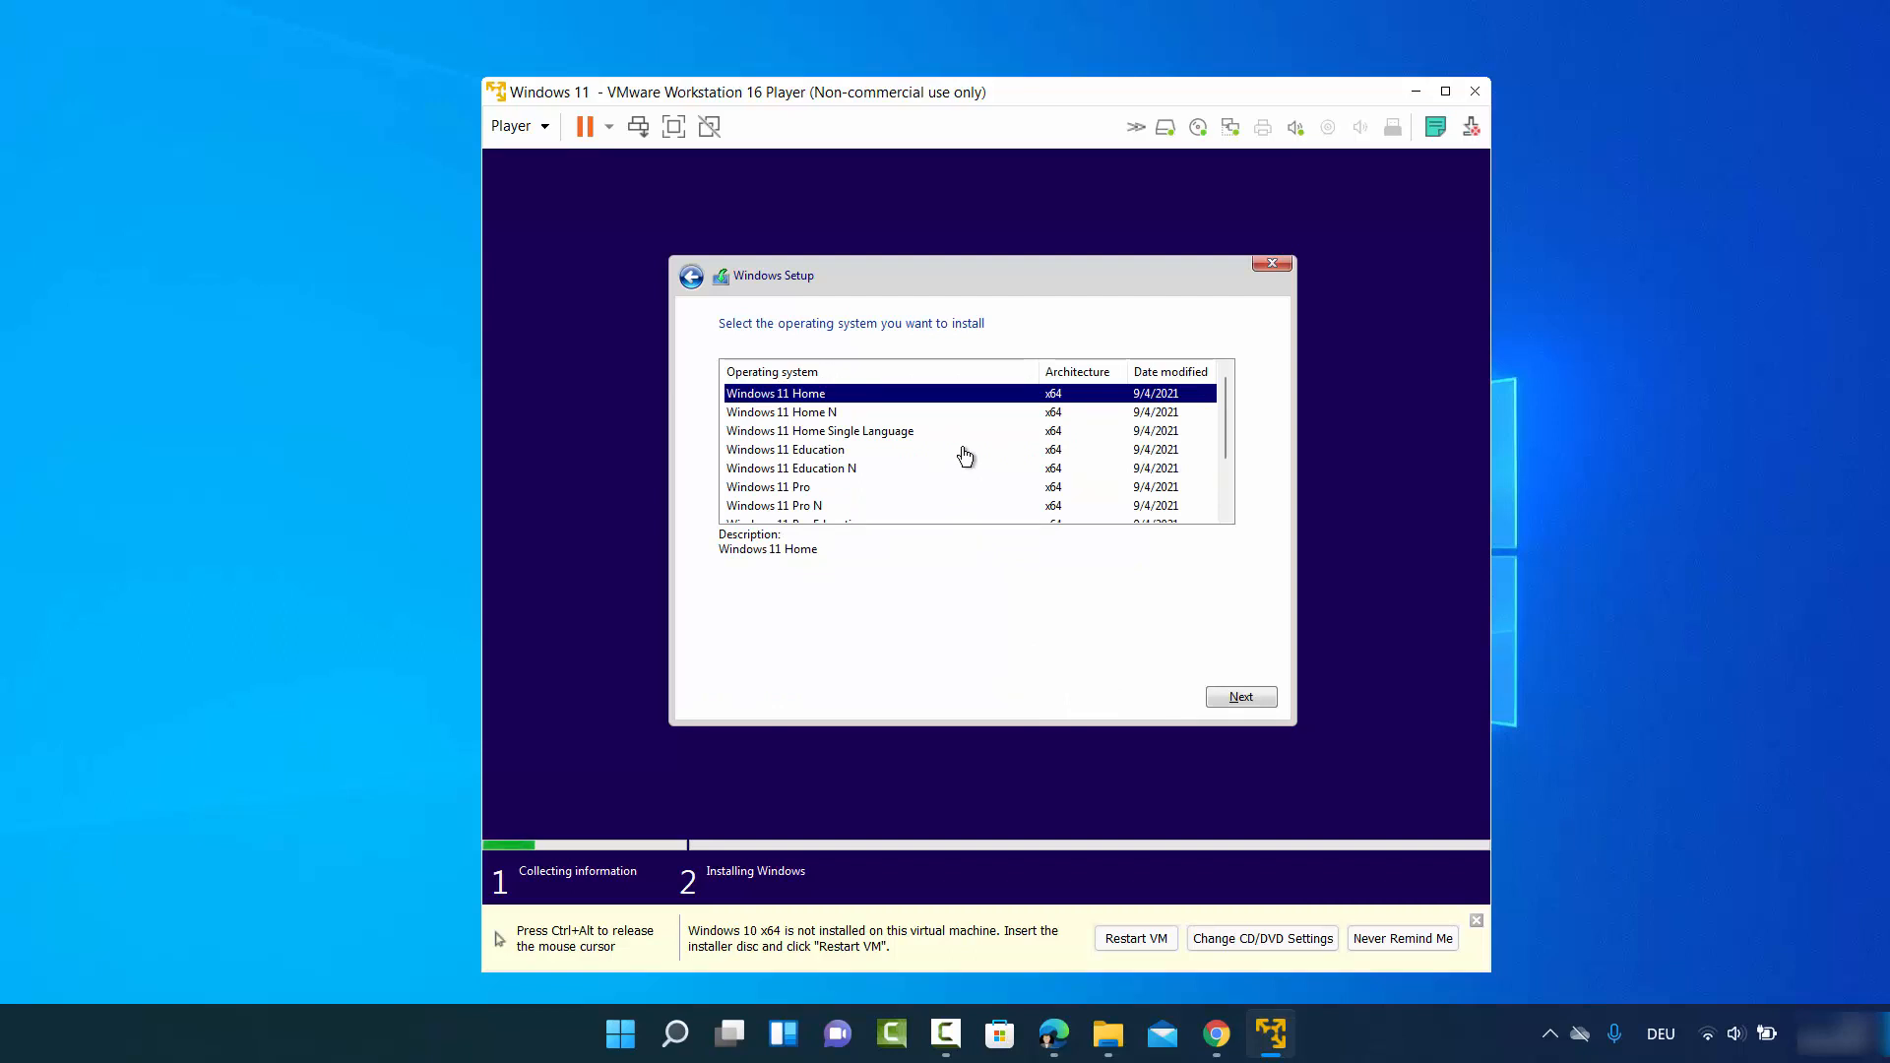
pyautogui.click(807, 488)
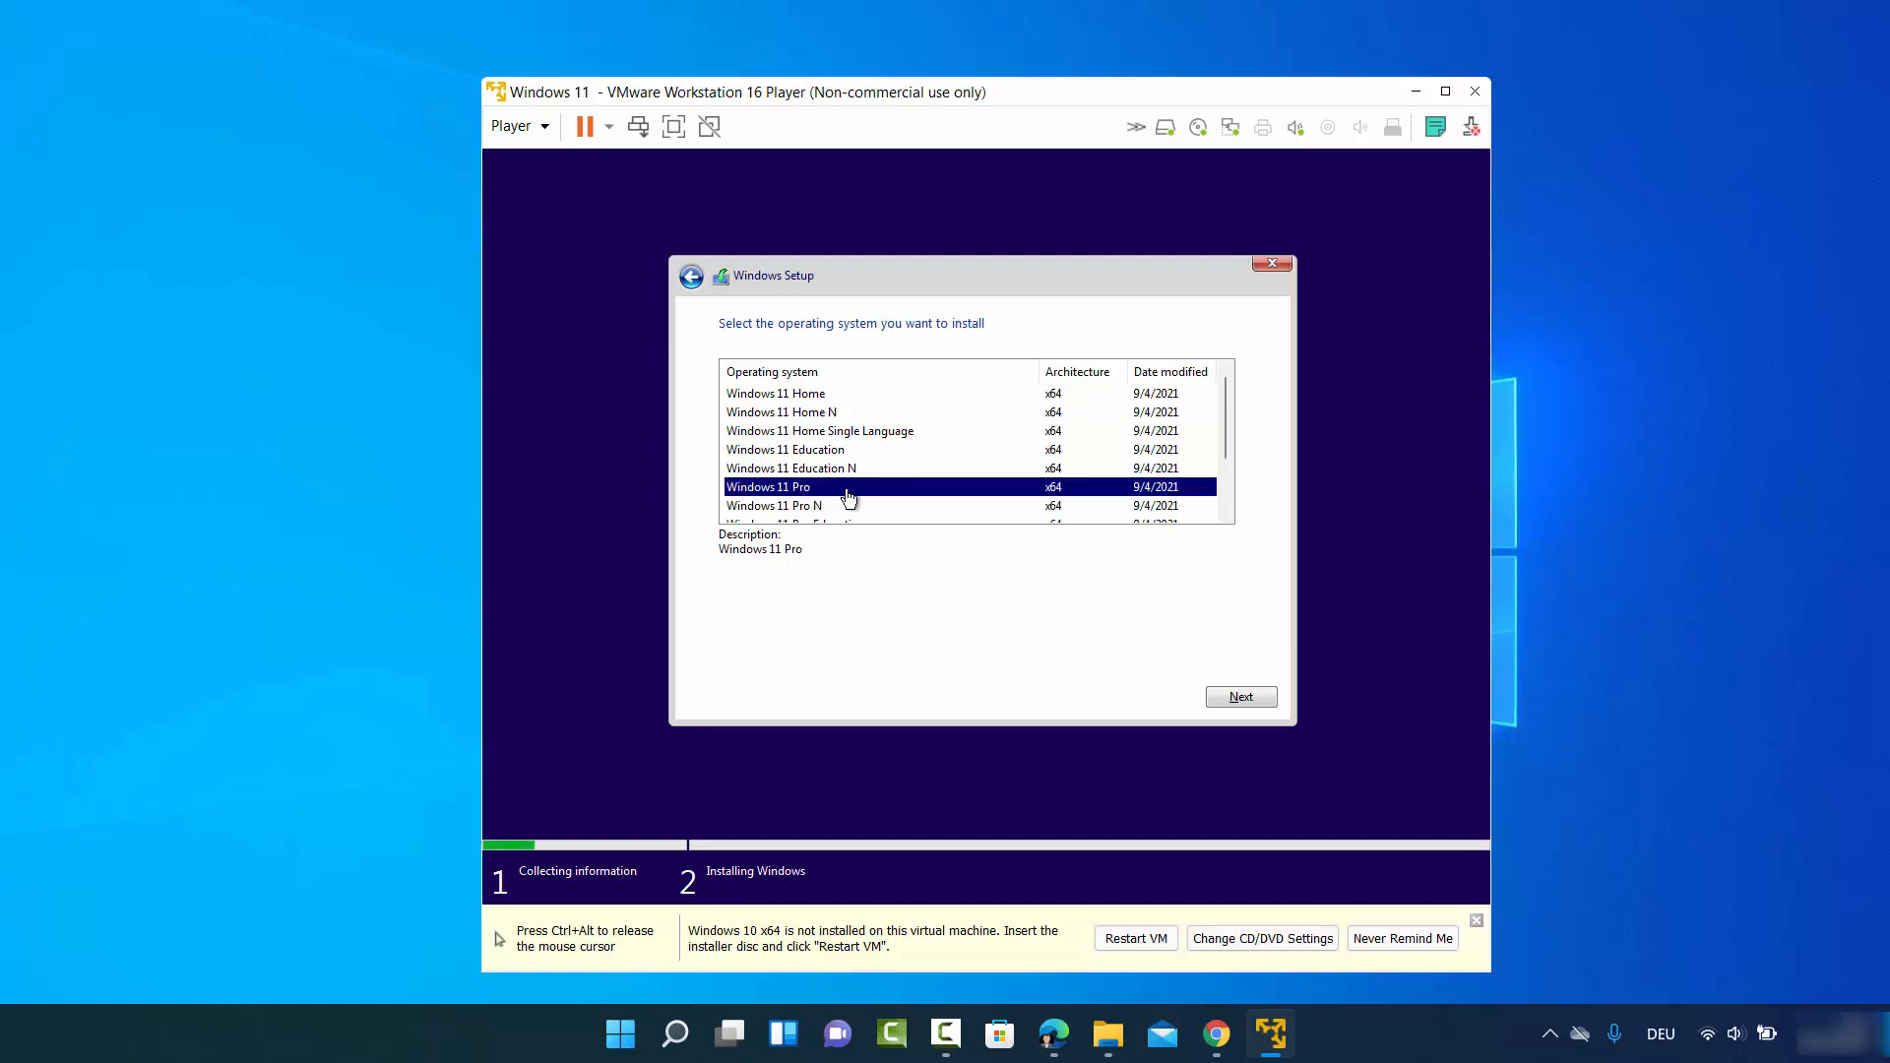
pyautogui.scroll(-1, 895, 465)
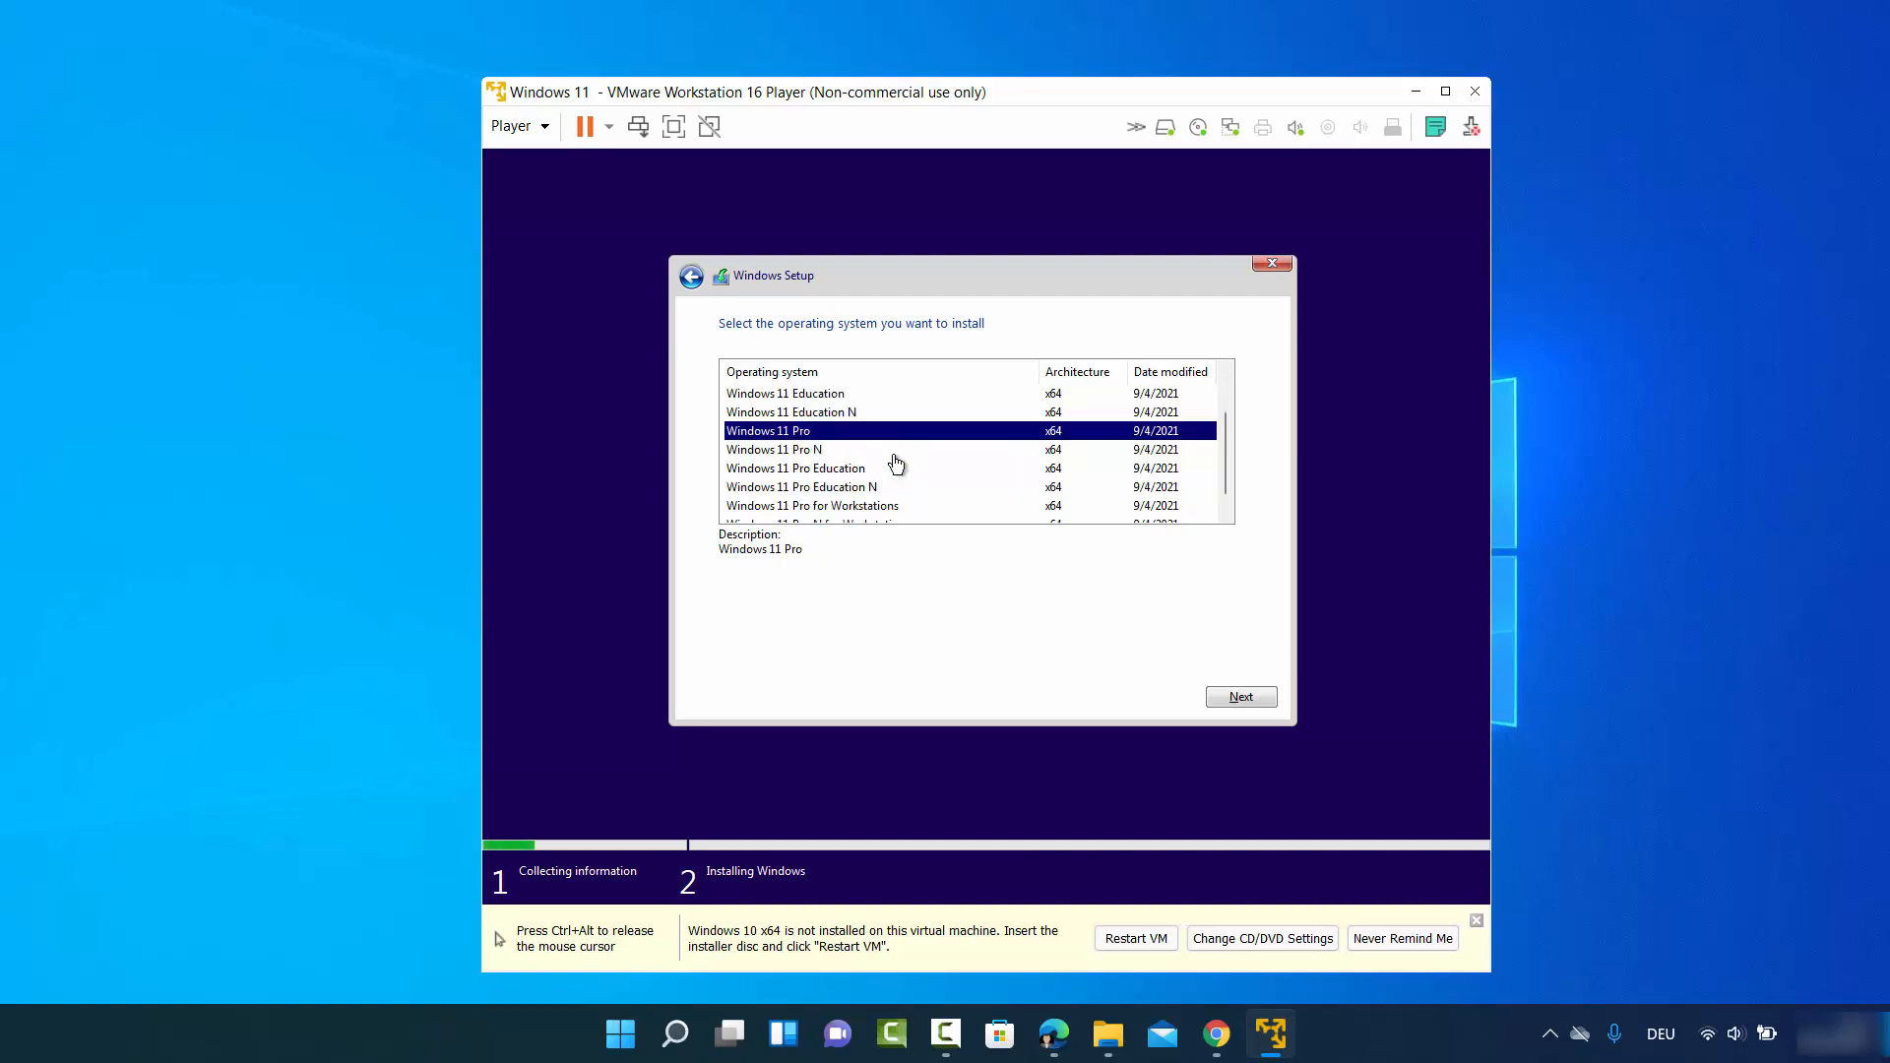
pyautogui.scroll(-1, 895, 464)
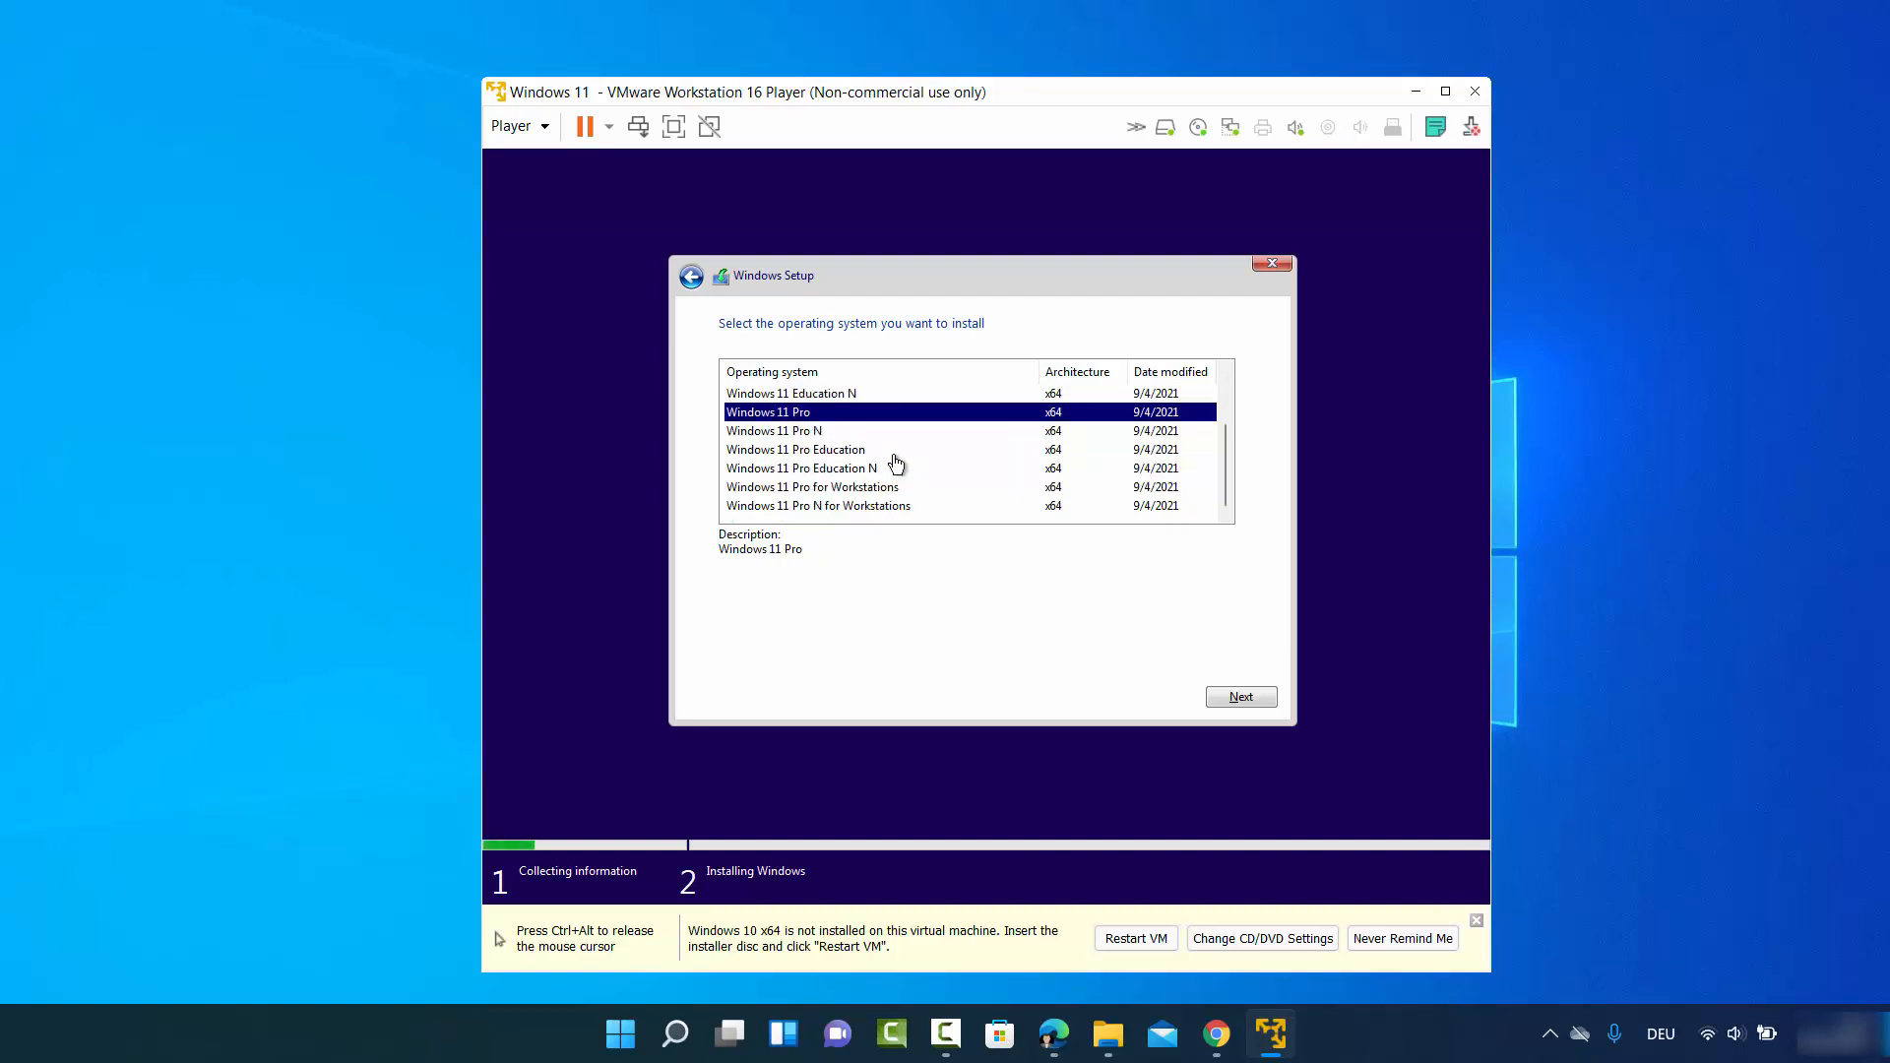
pyautogui.scroll(2, 895, 465)
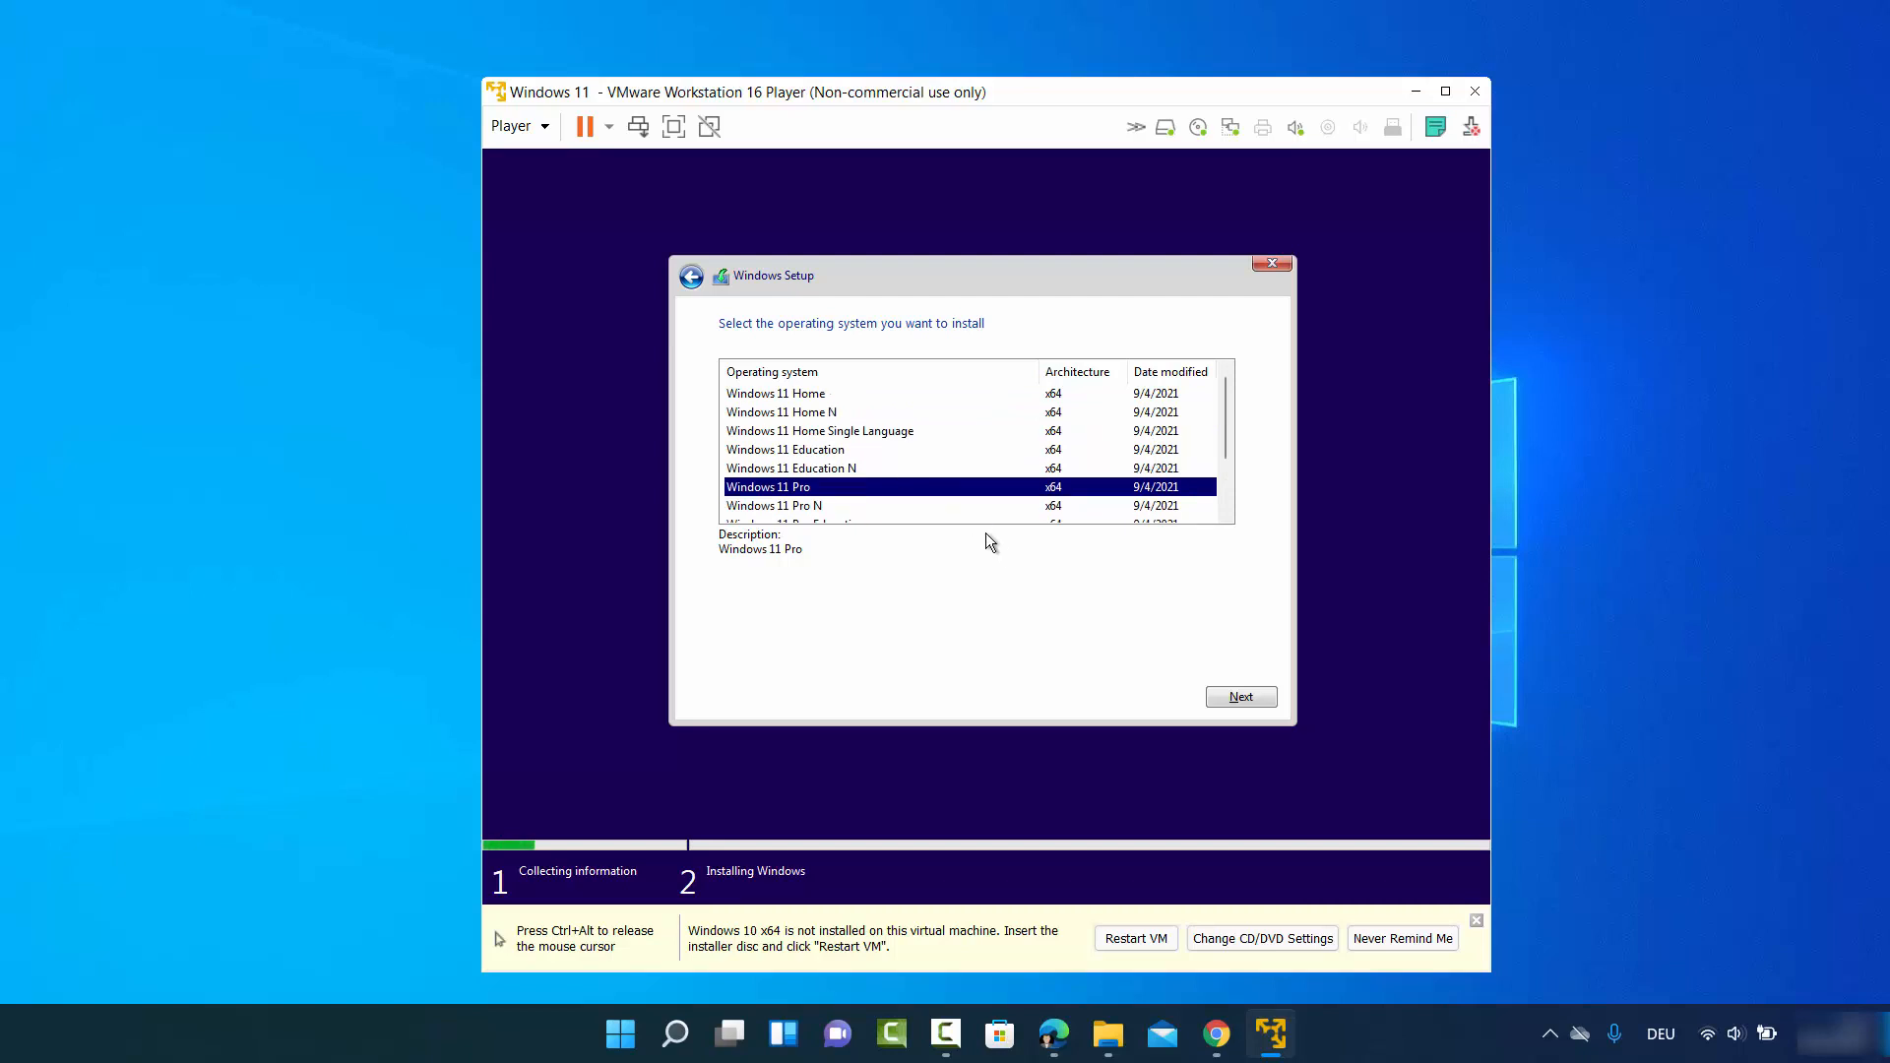
pyautogui.click(1232, 697)
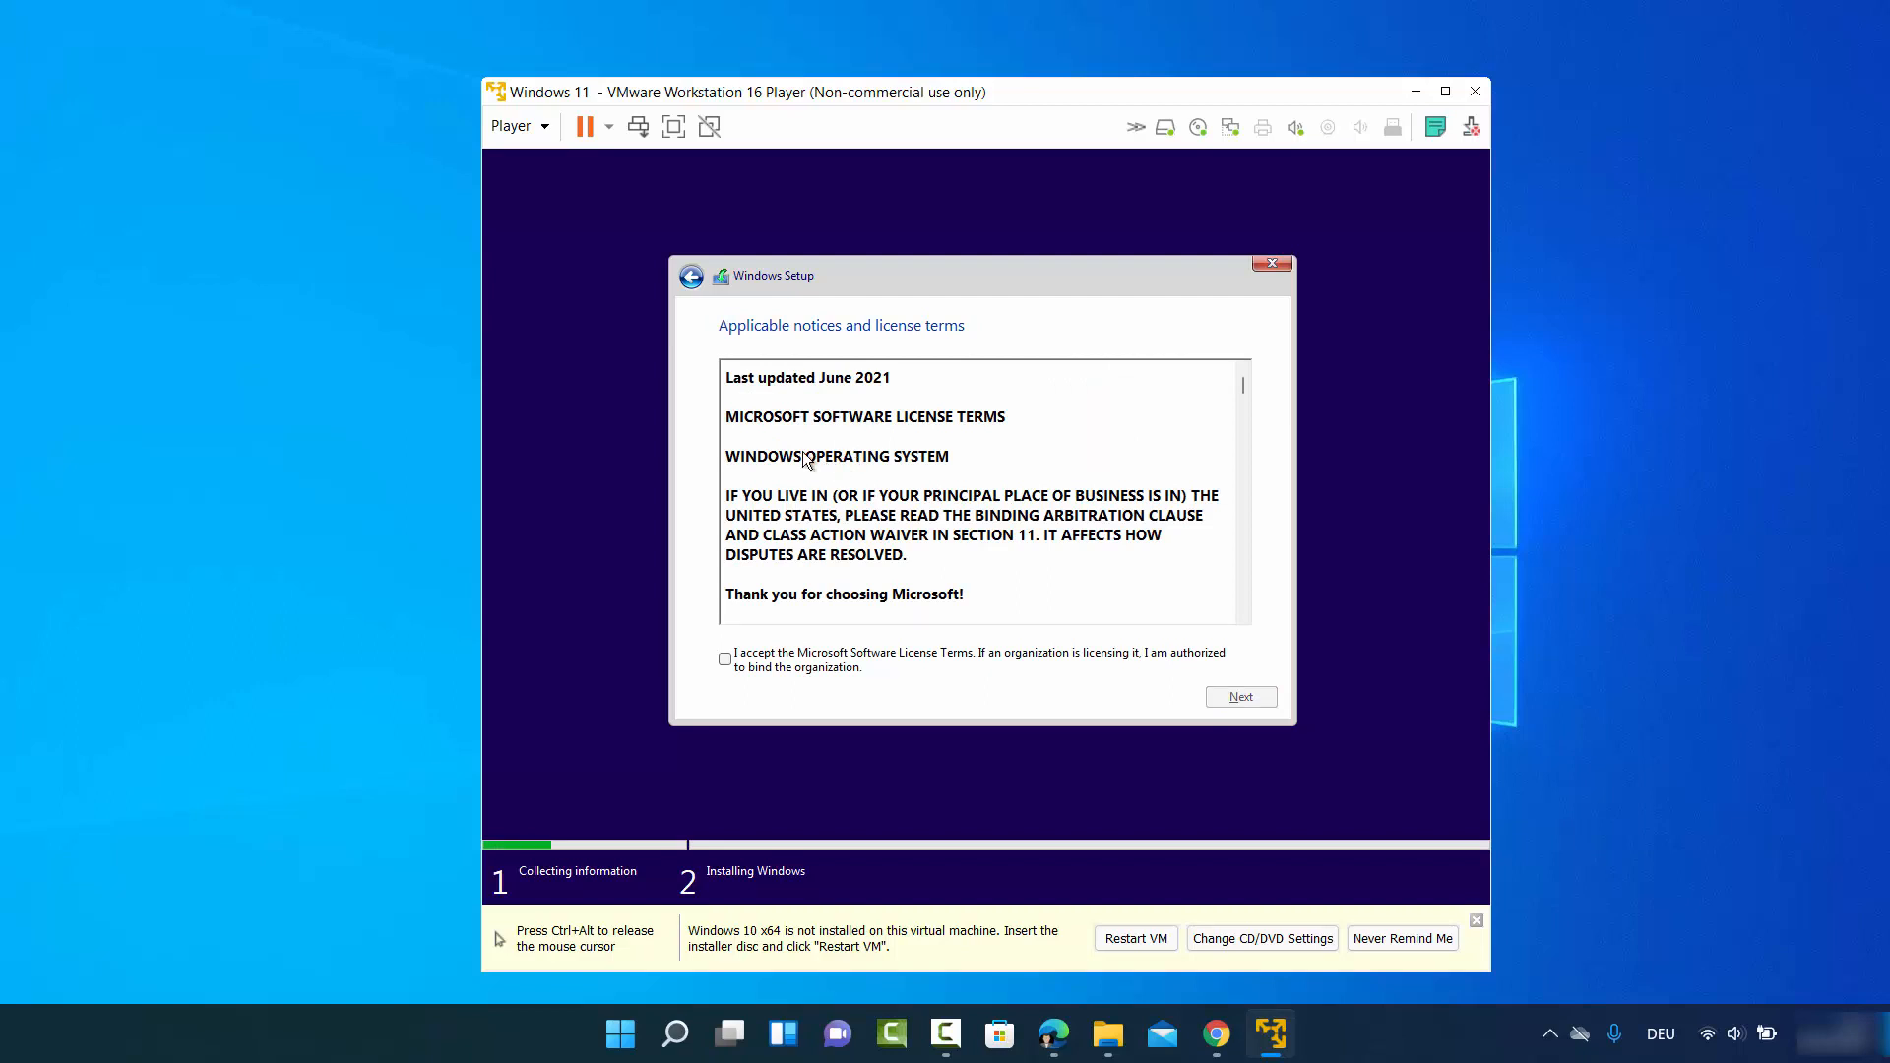
# Accept the licence terms and run a Custom install onto Drive 0's 100 GB unallocated space
pyautogui.click(726, 660)
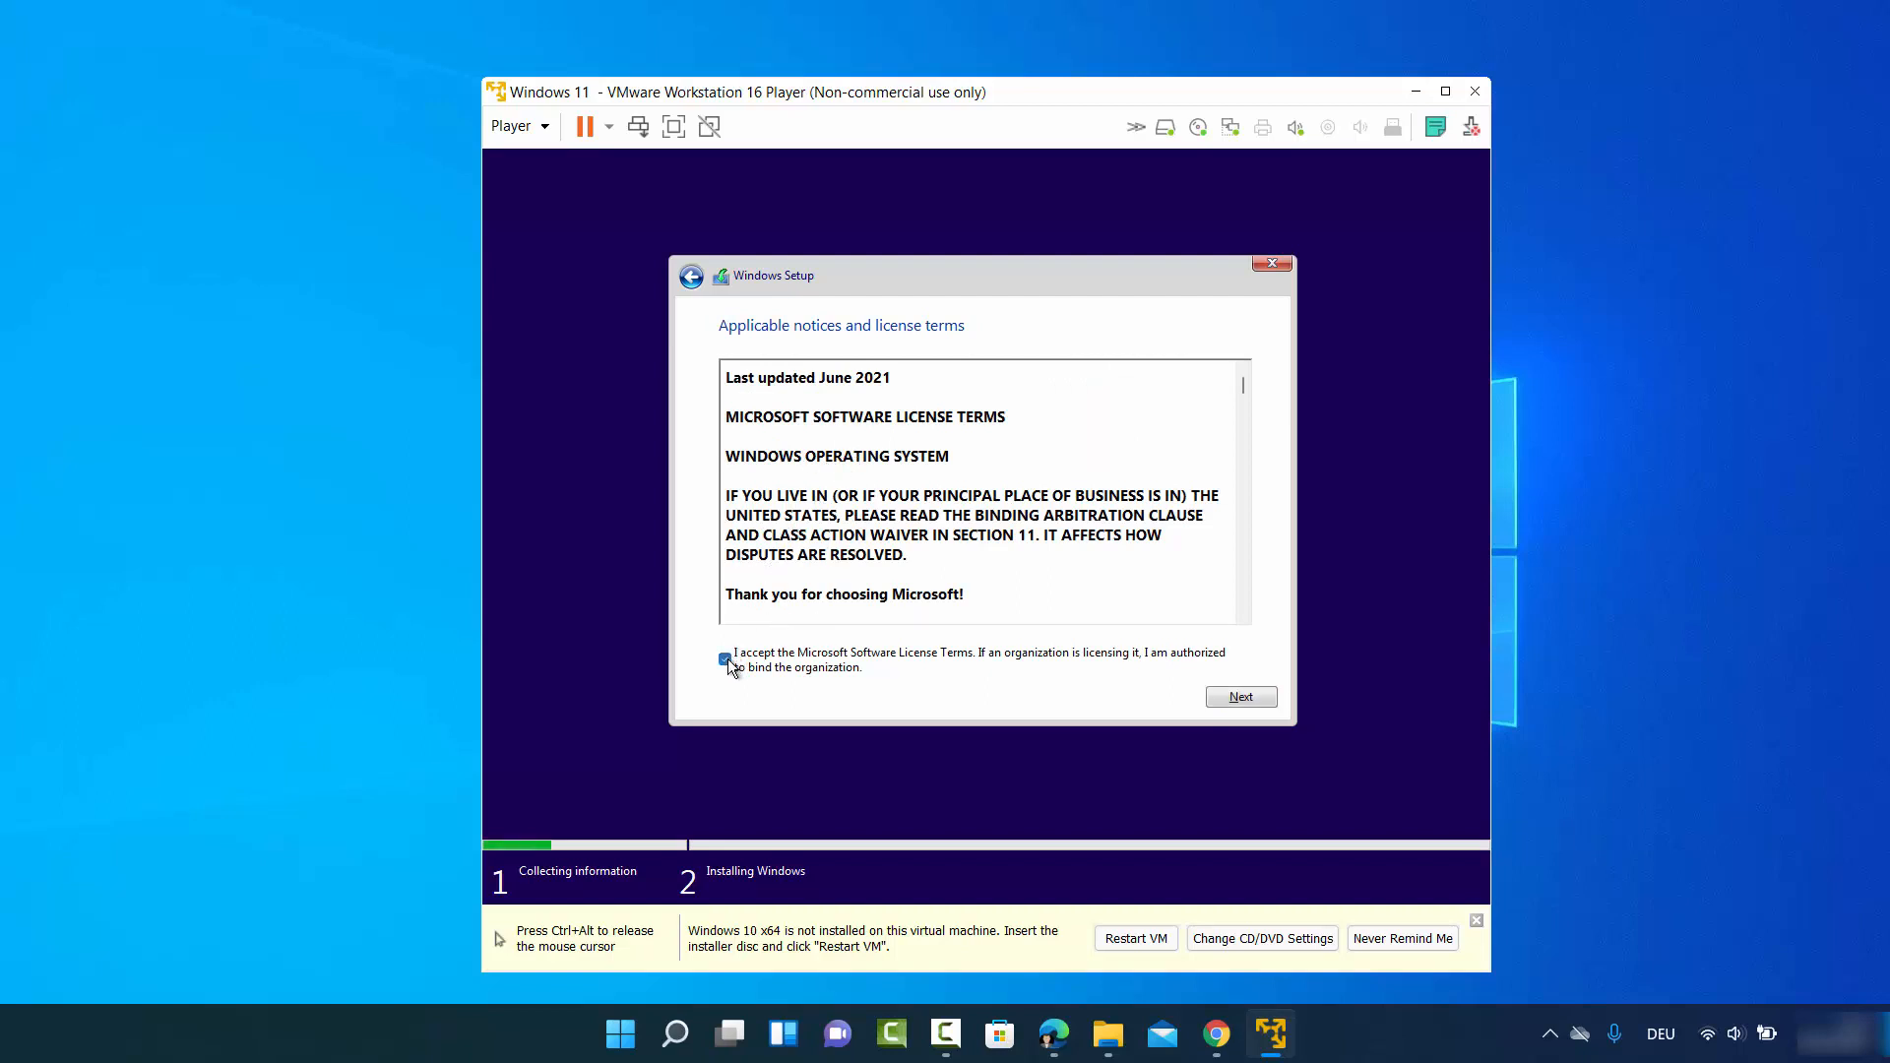
pyautogui.click(1240, 698)
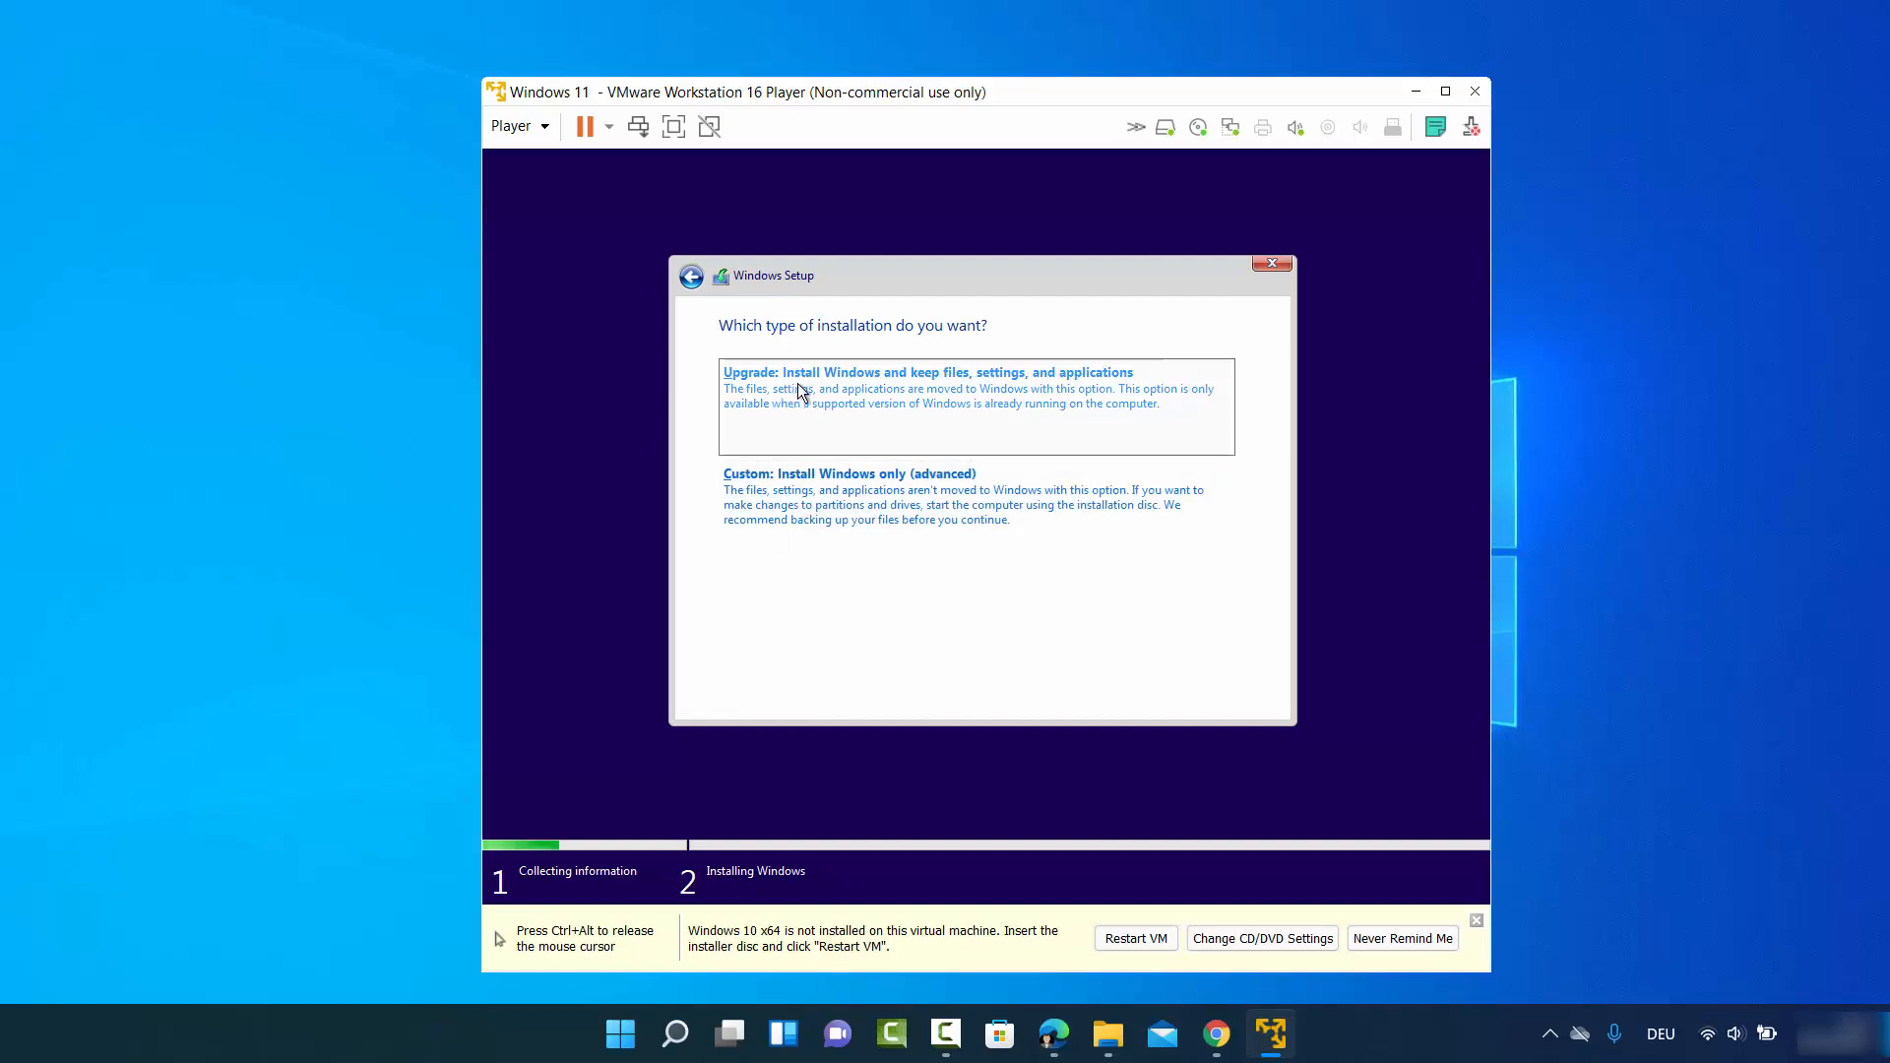
pyautogui.click(866, 498)
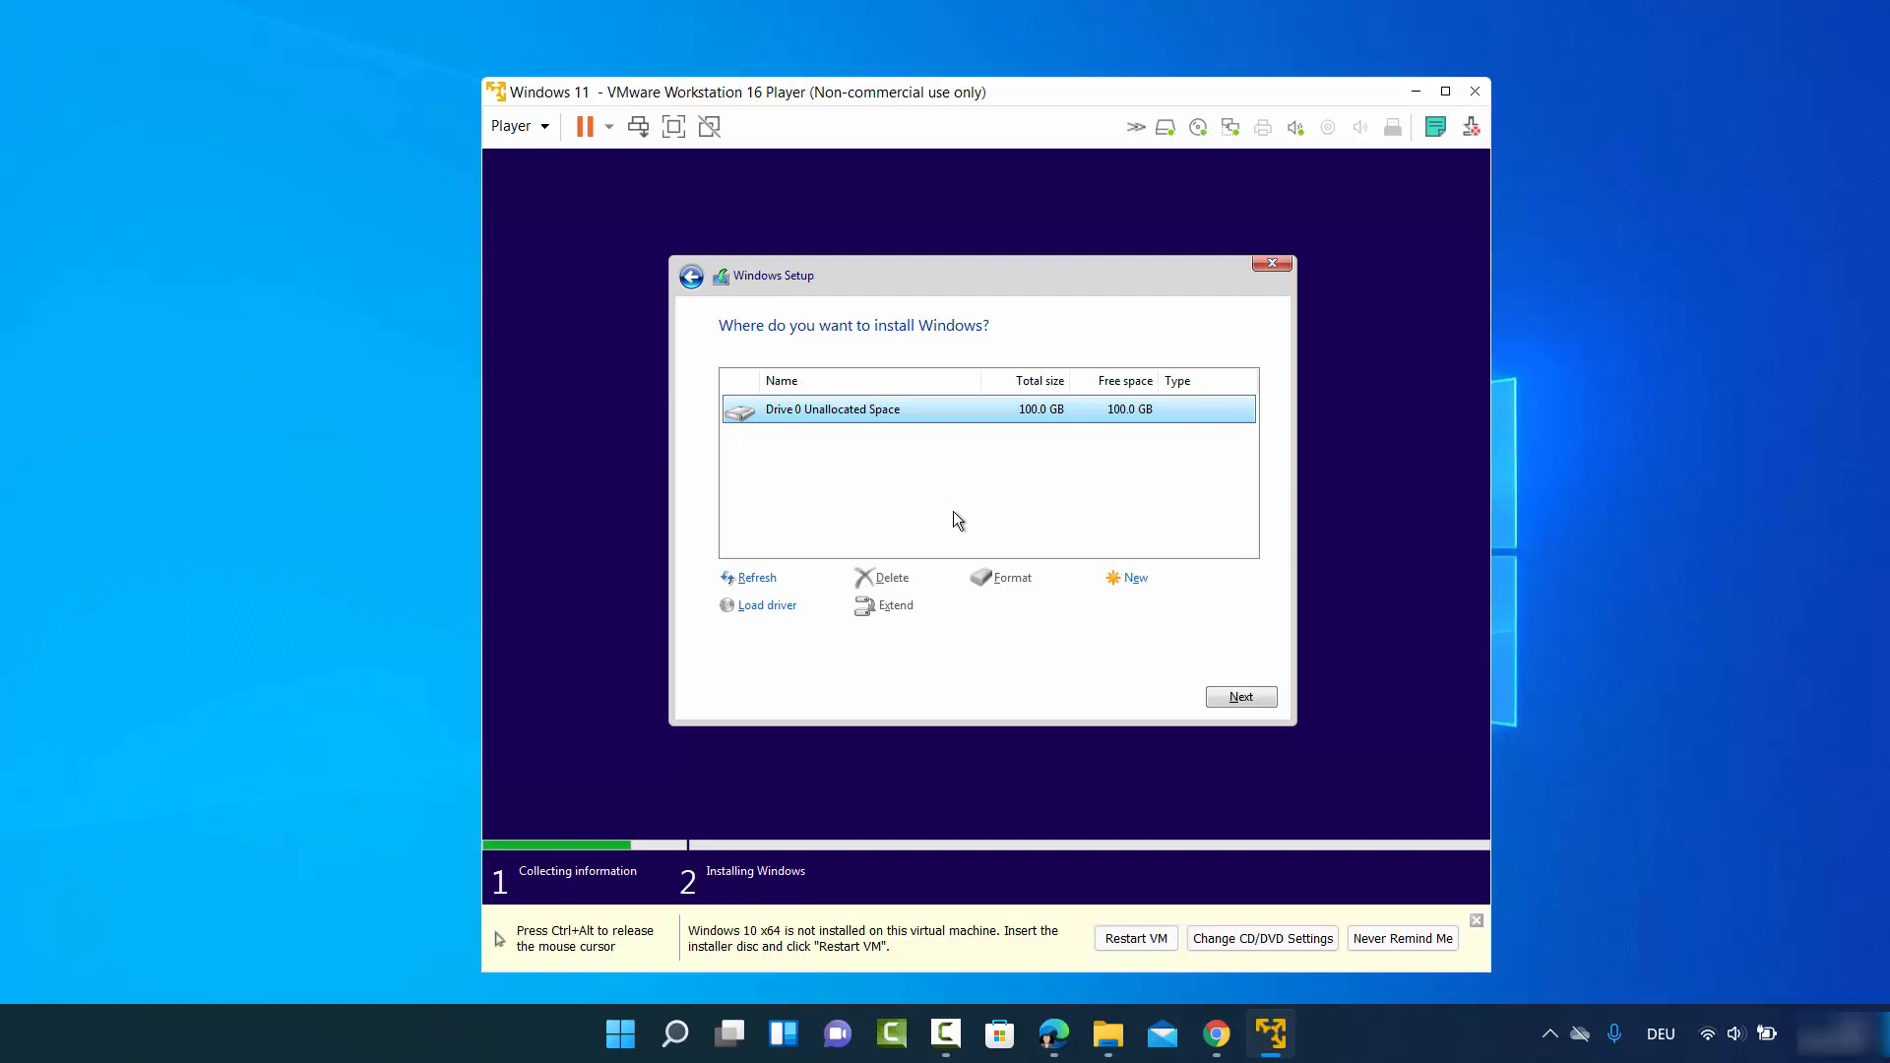
pyautogui.click(1235, 698)
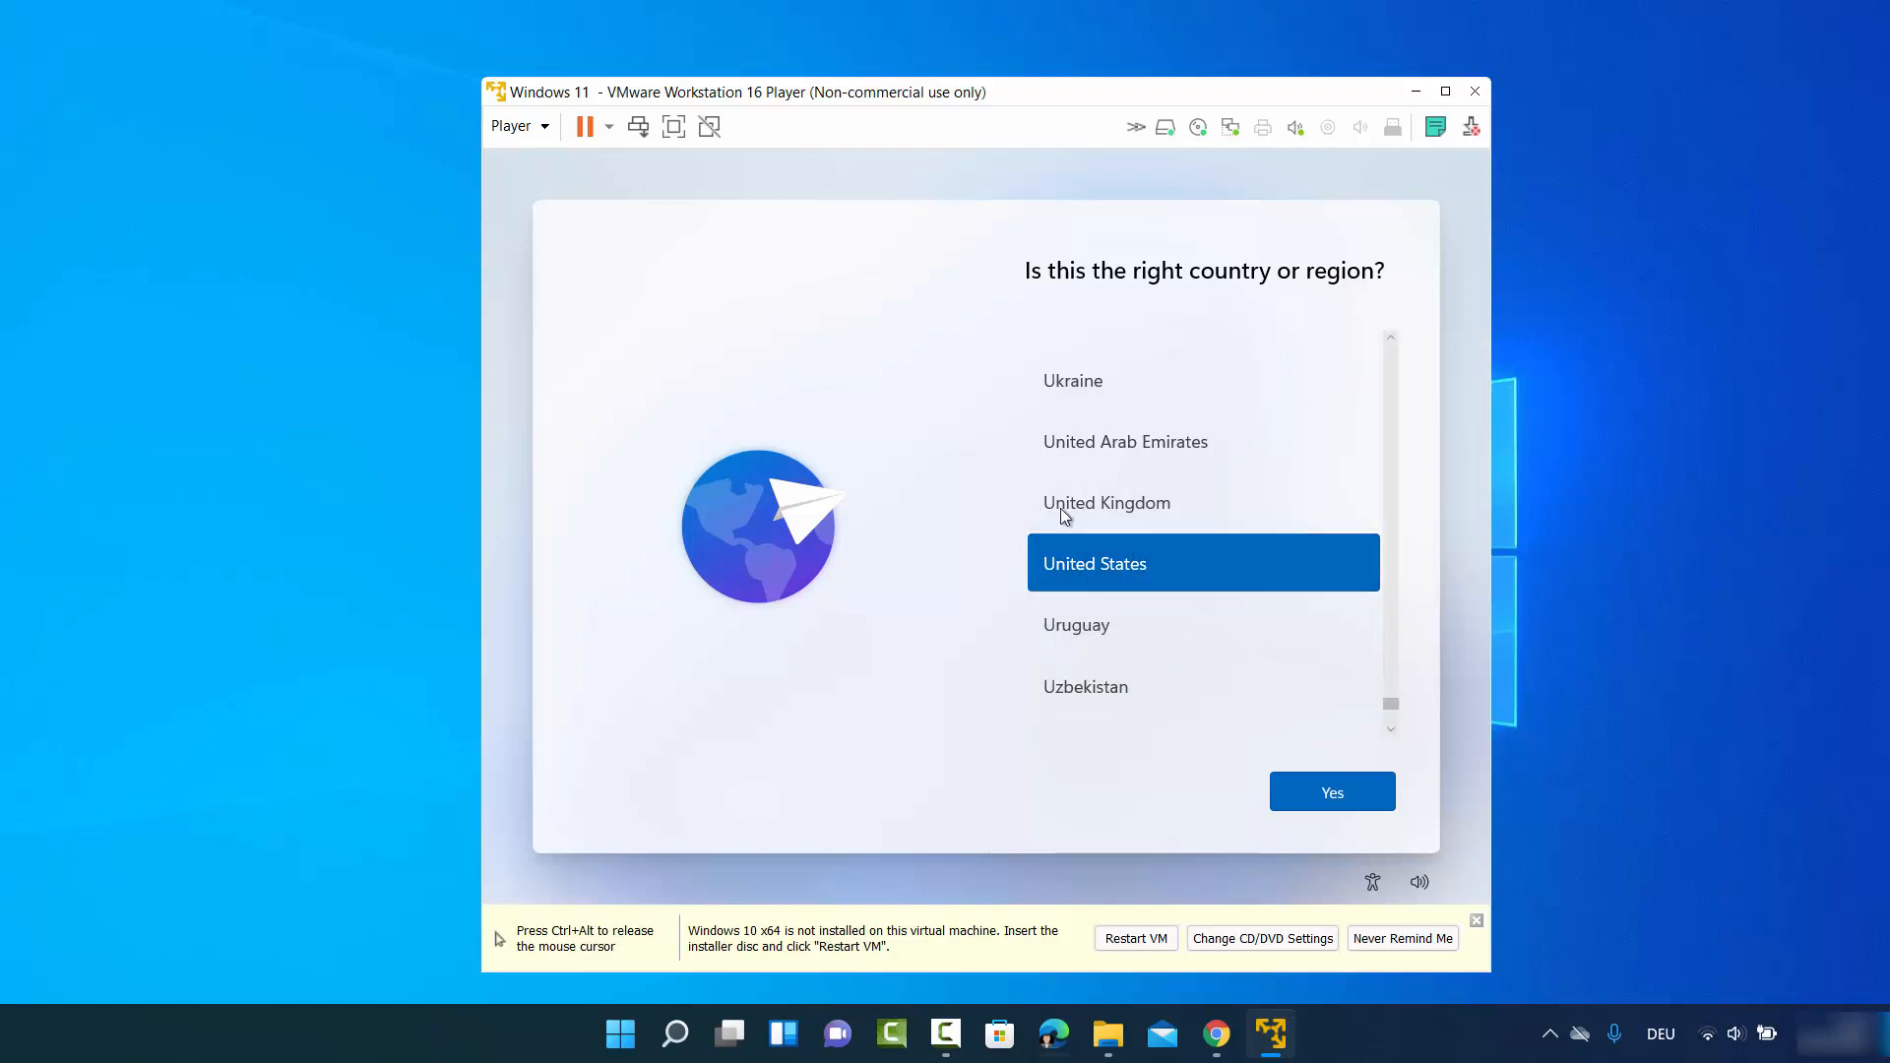
# Confirm United States as the region, pick the German keyboard layout, and skip a second layout
pyautogui.click(1322, 789)
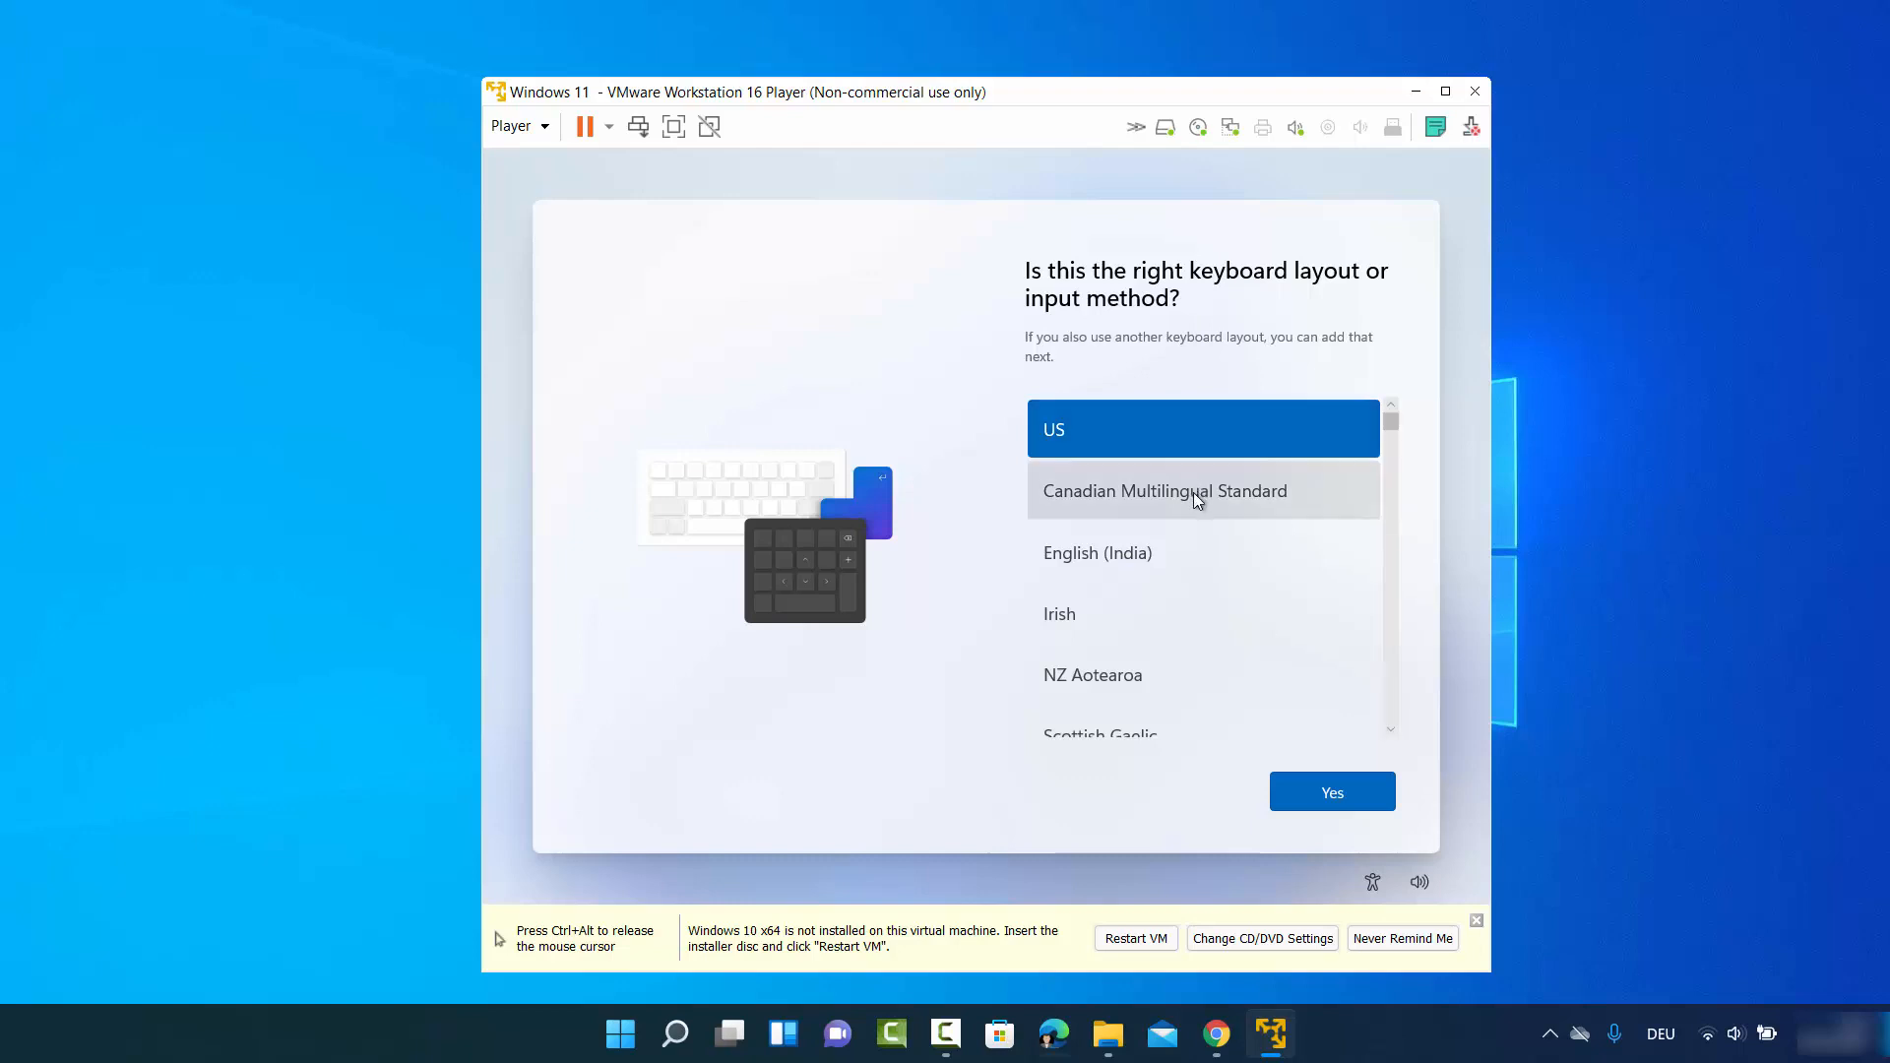
pyautogui.scroll(-3, 1194, 494)
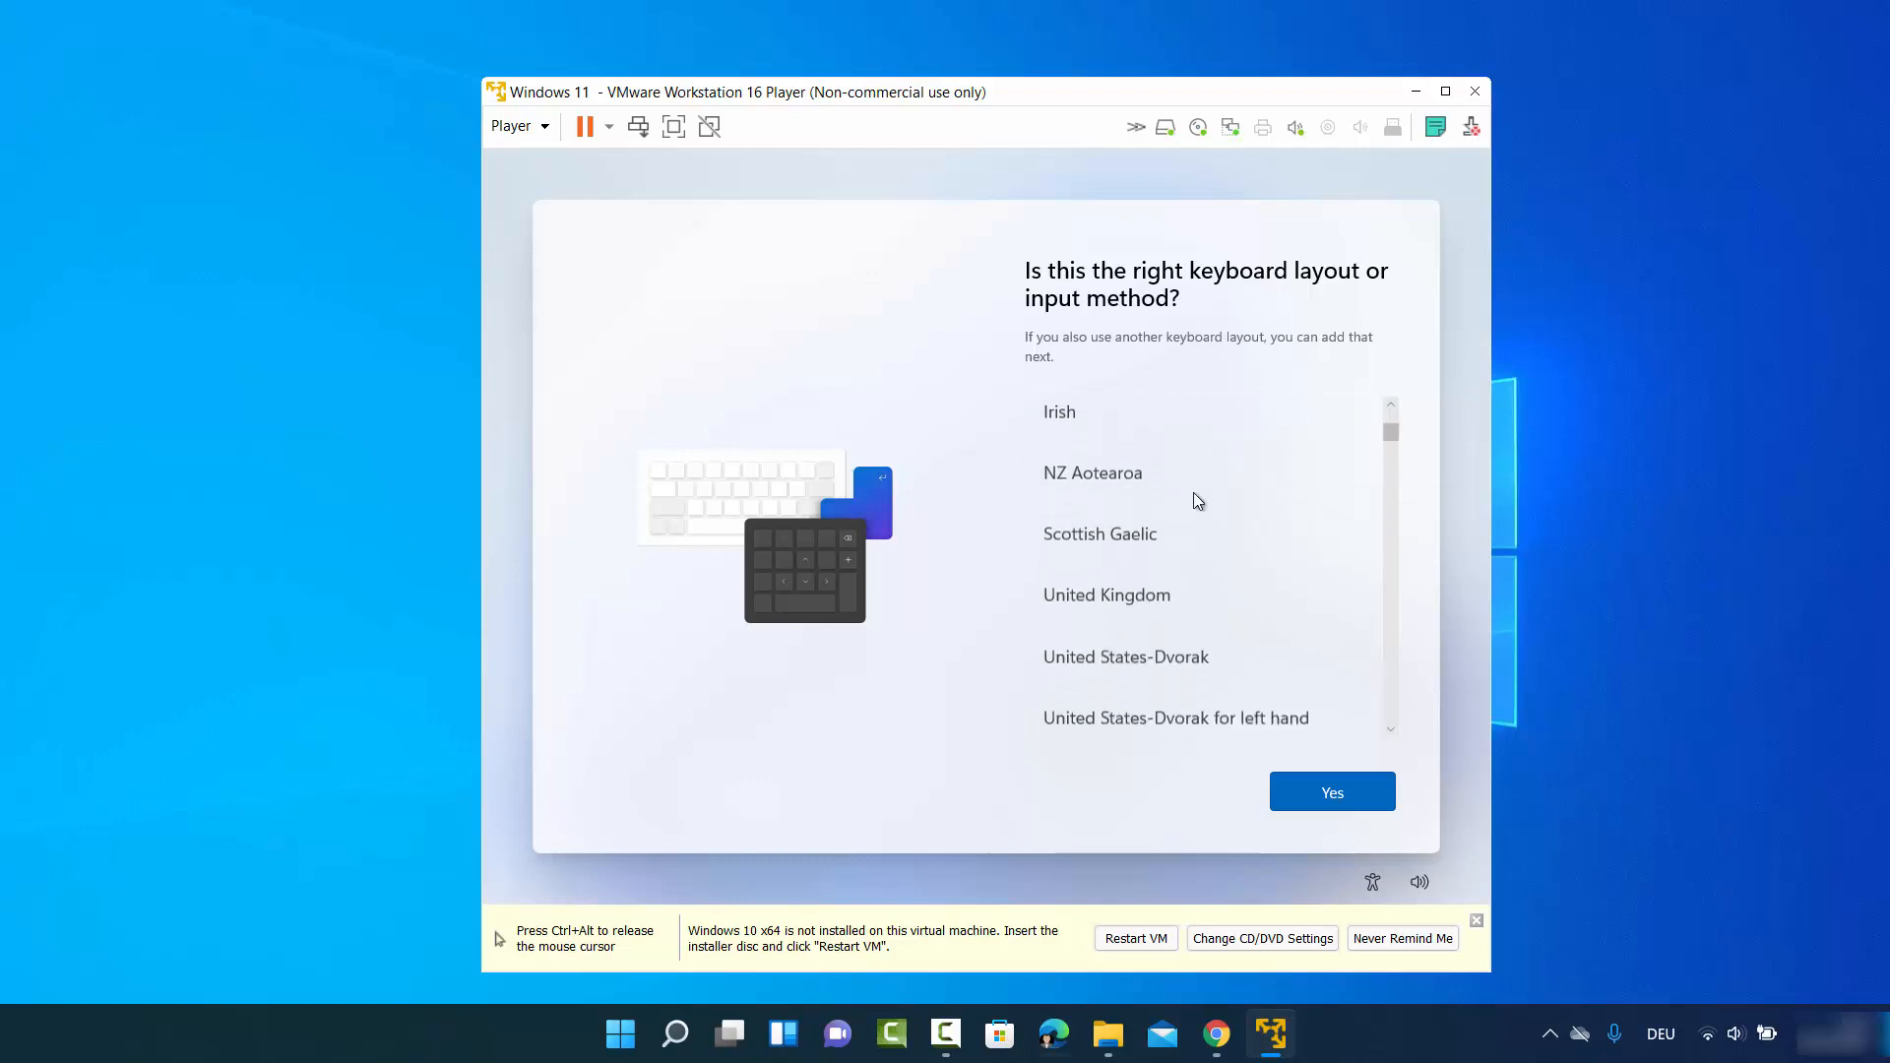
pyautogui.scroll(-3, 1194, 494)
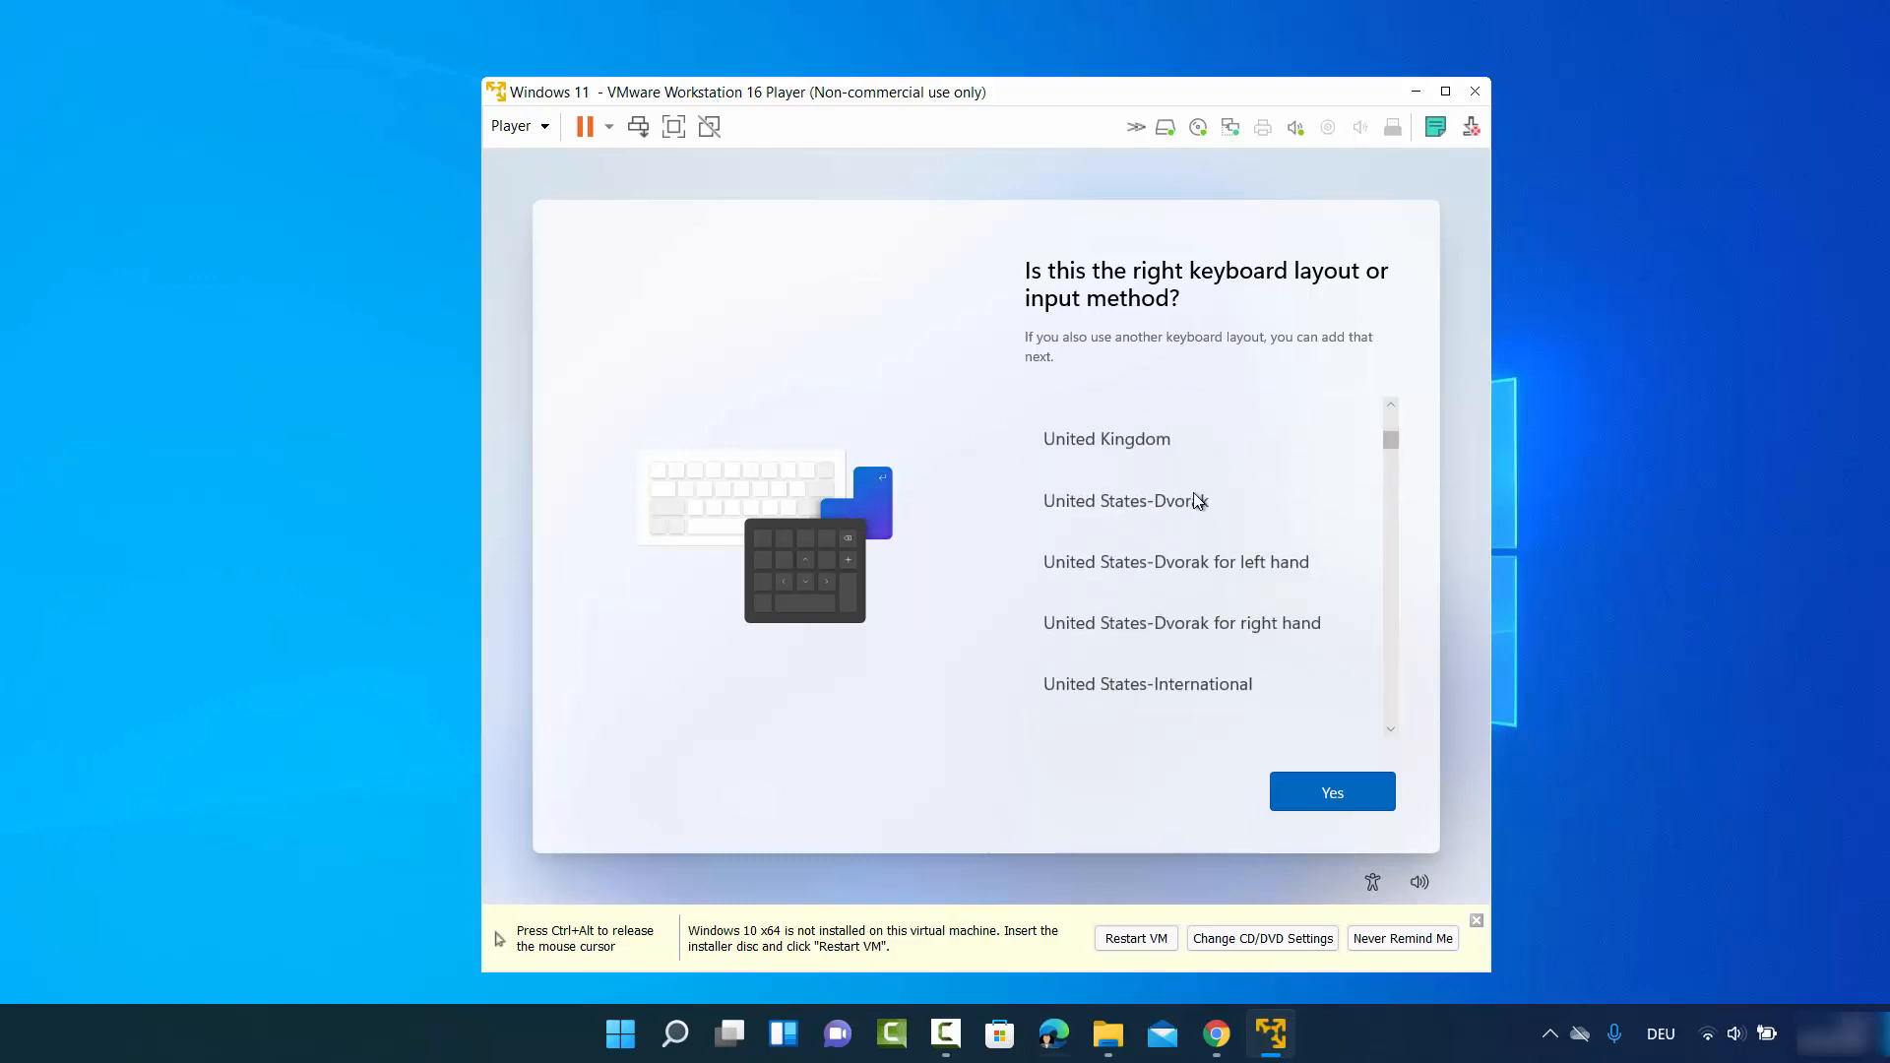
pyautogui.scroll(-3, 1148, 543)
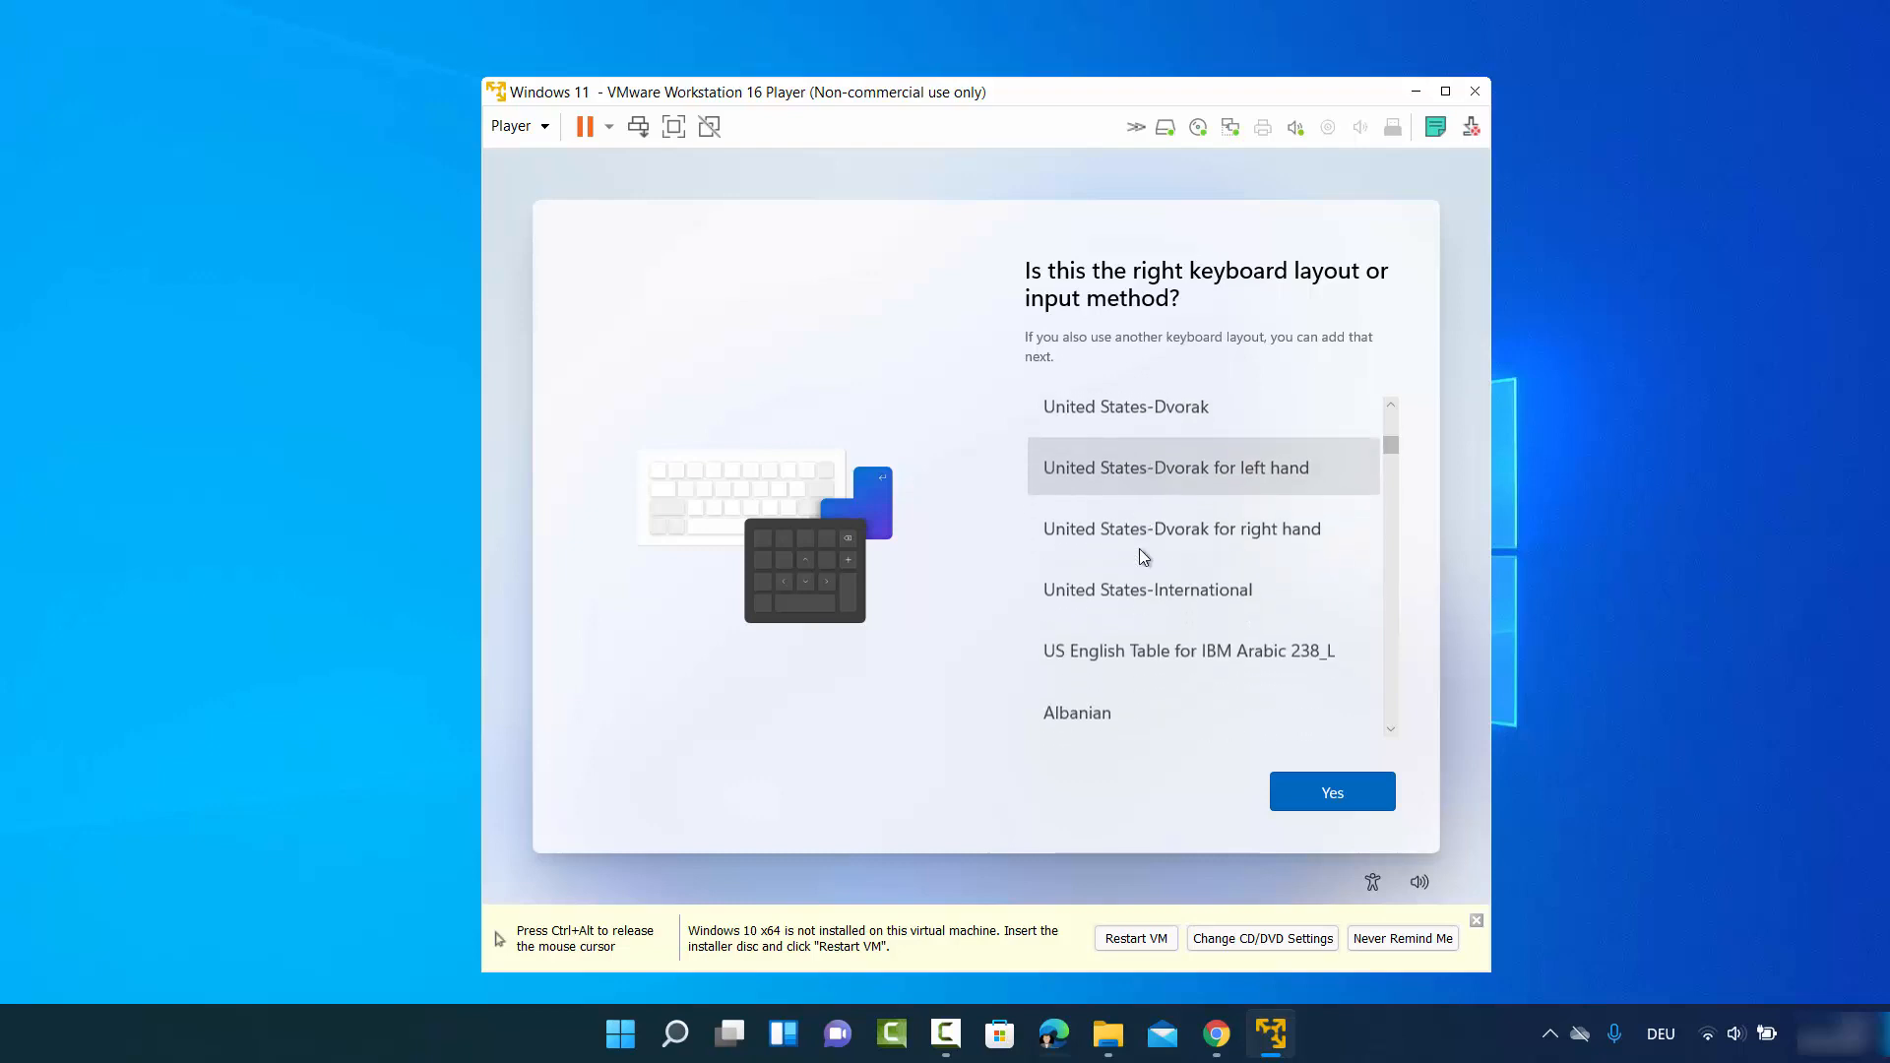
pyautogui.scroll(-15, 1125, 558)
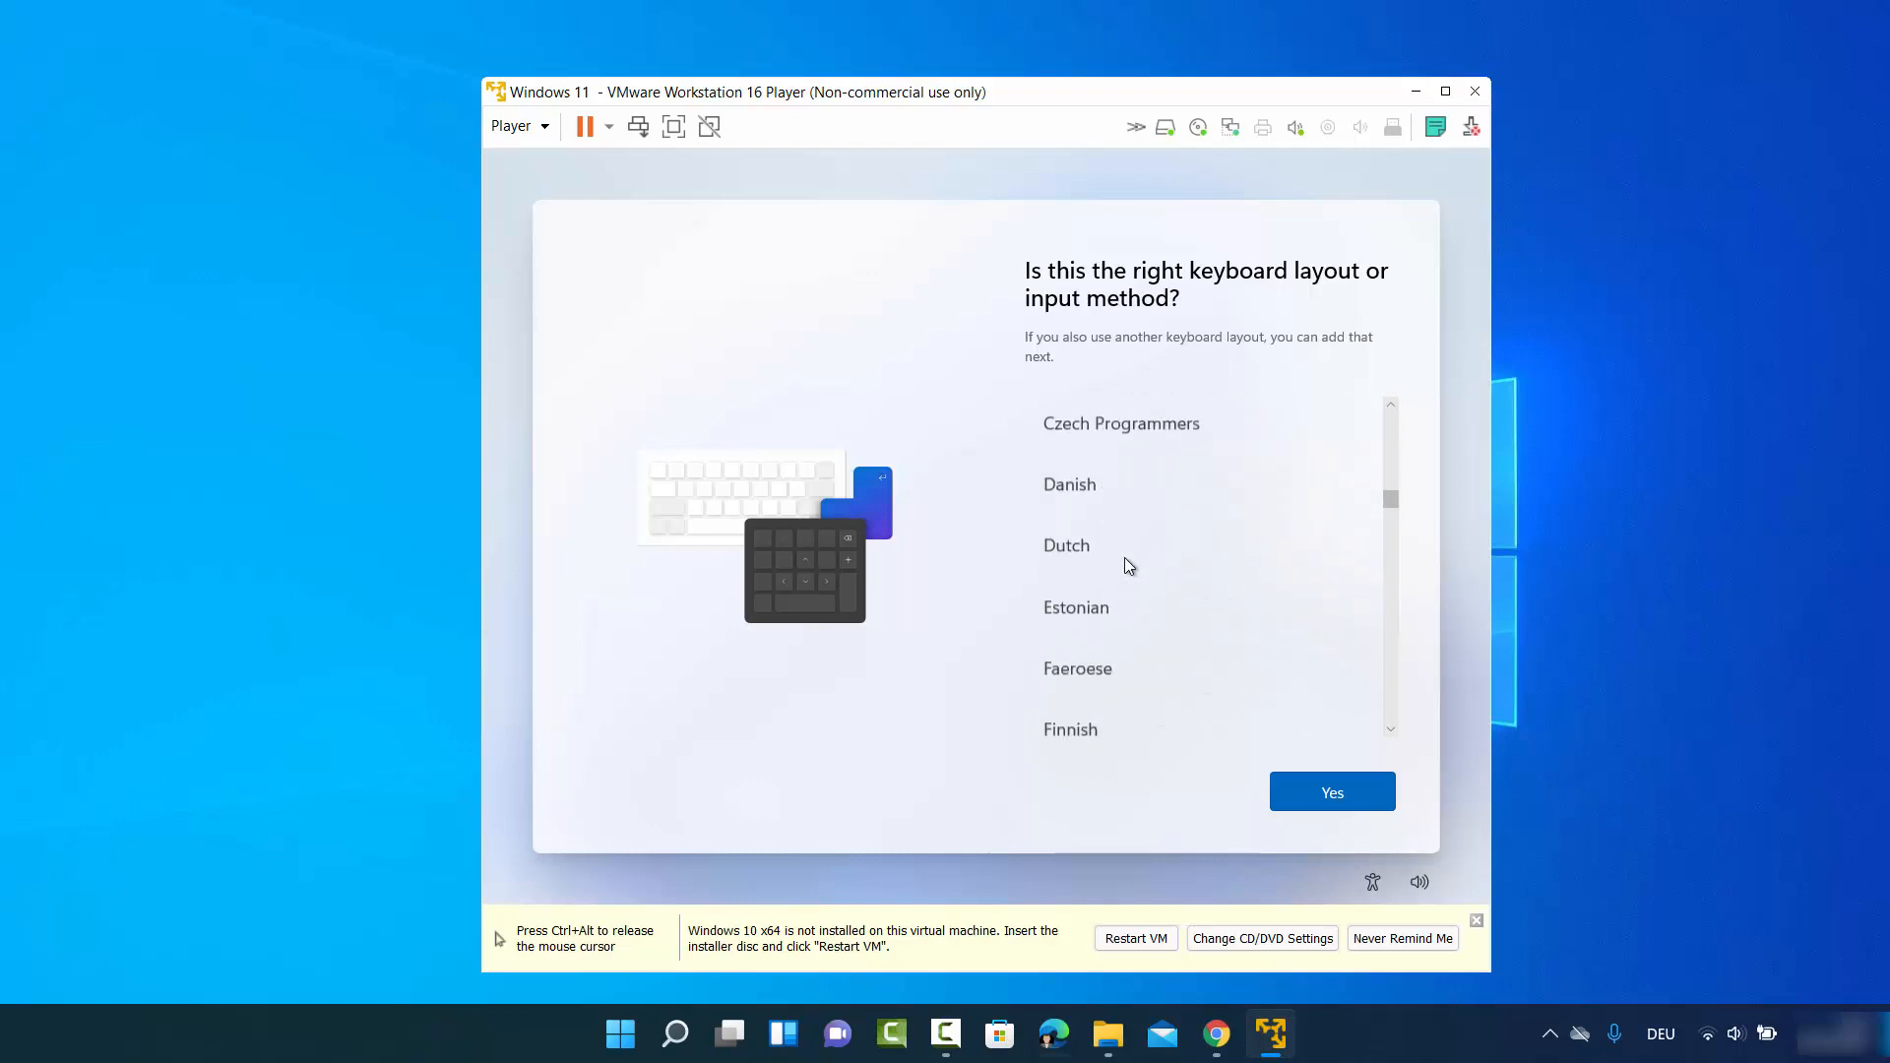
pyautogui.click(1124, 557)
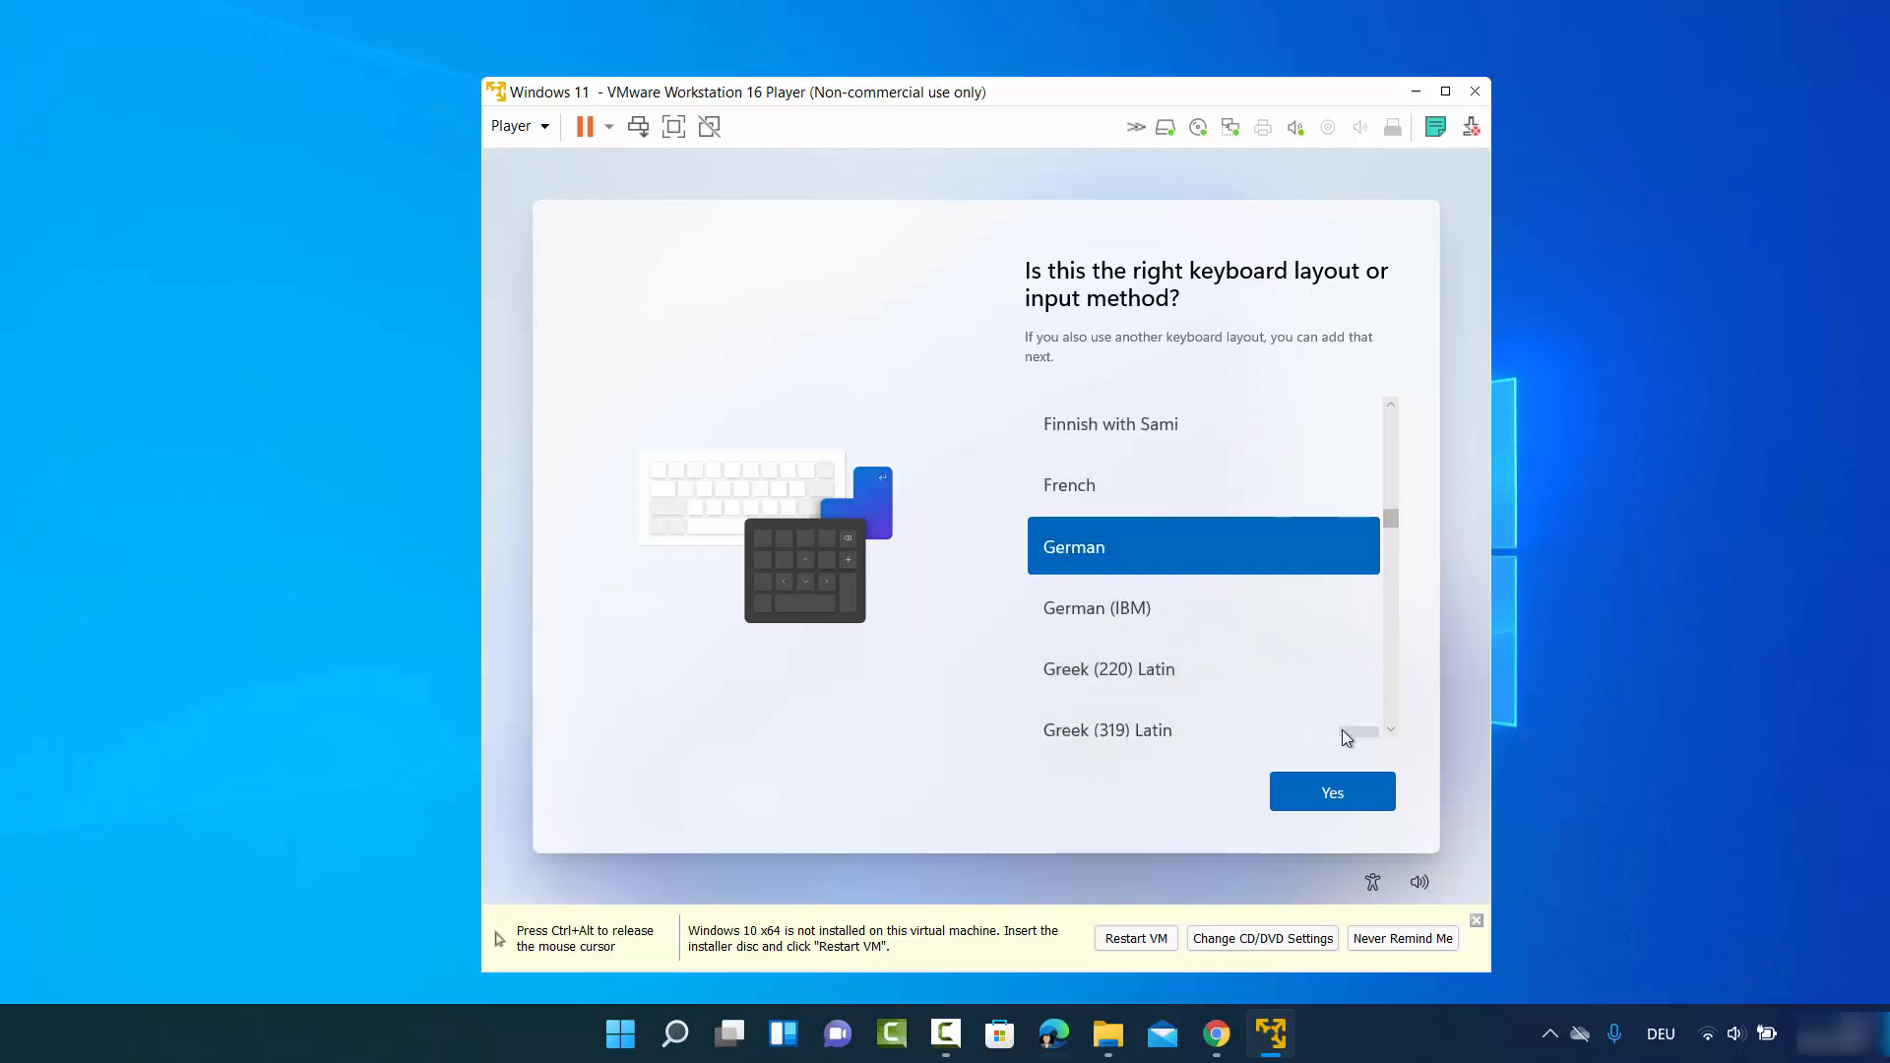
pyautogui.click(1314, 788)
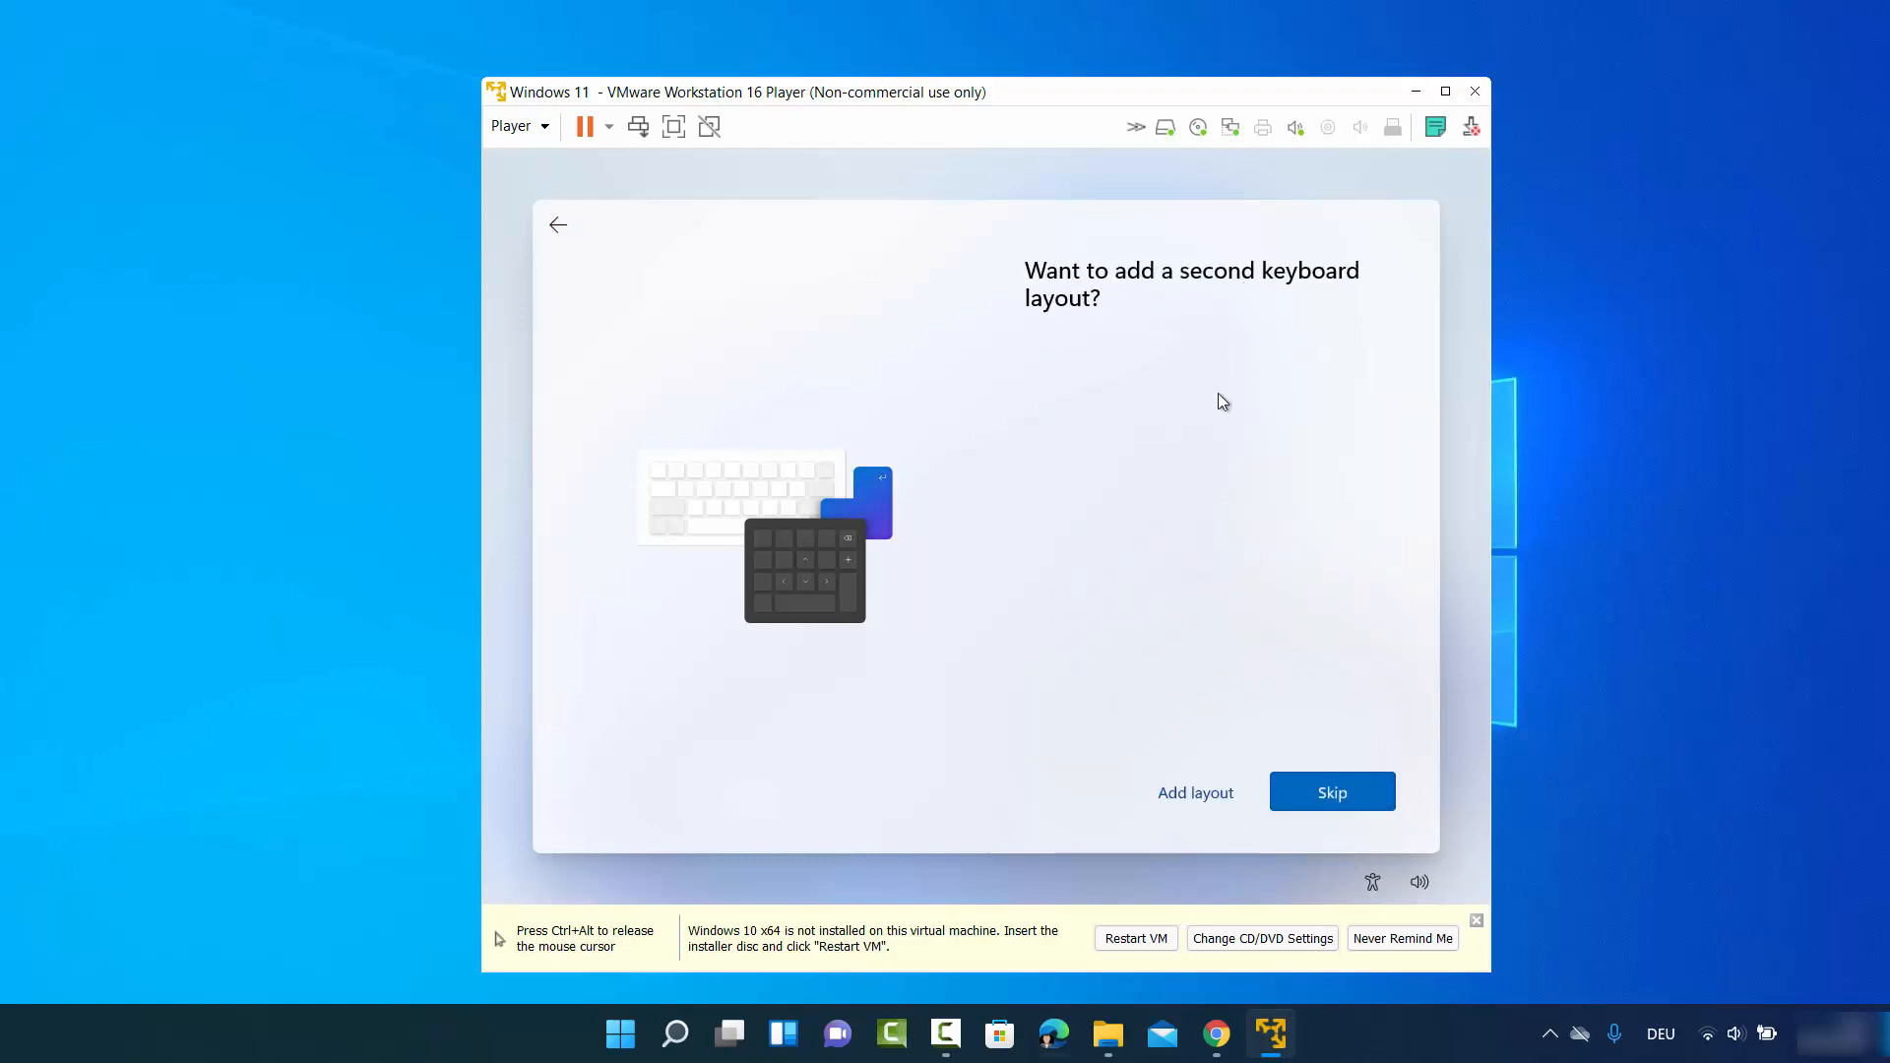
pyautogui.click(1319, 787)
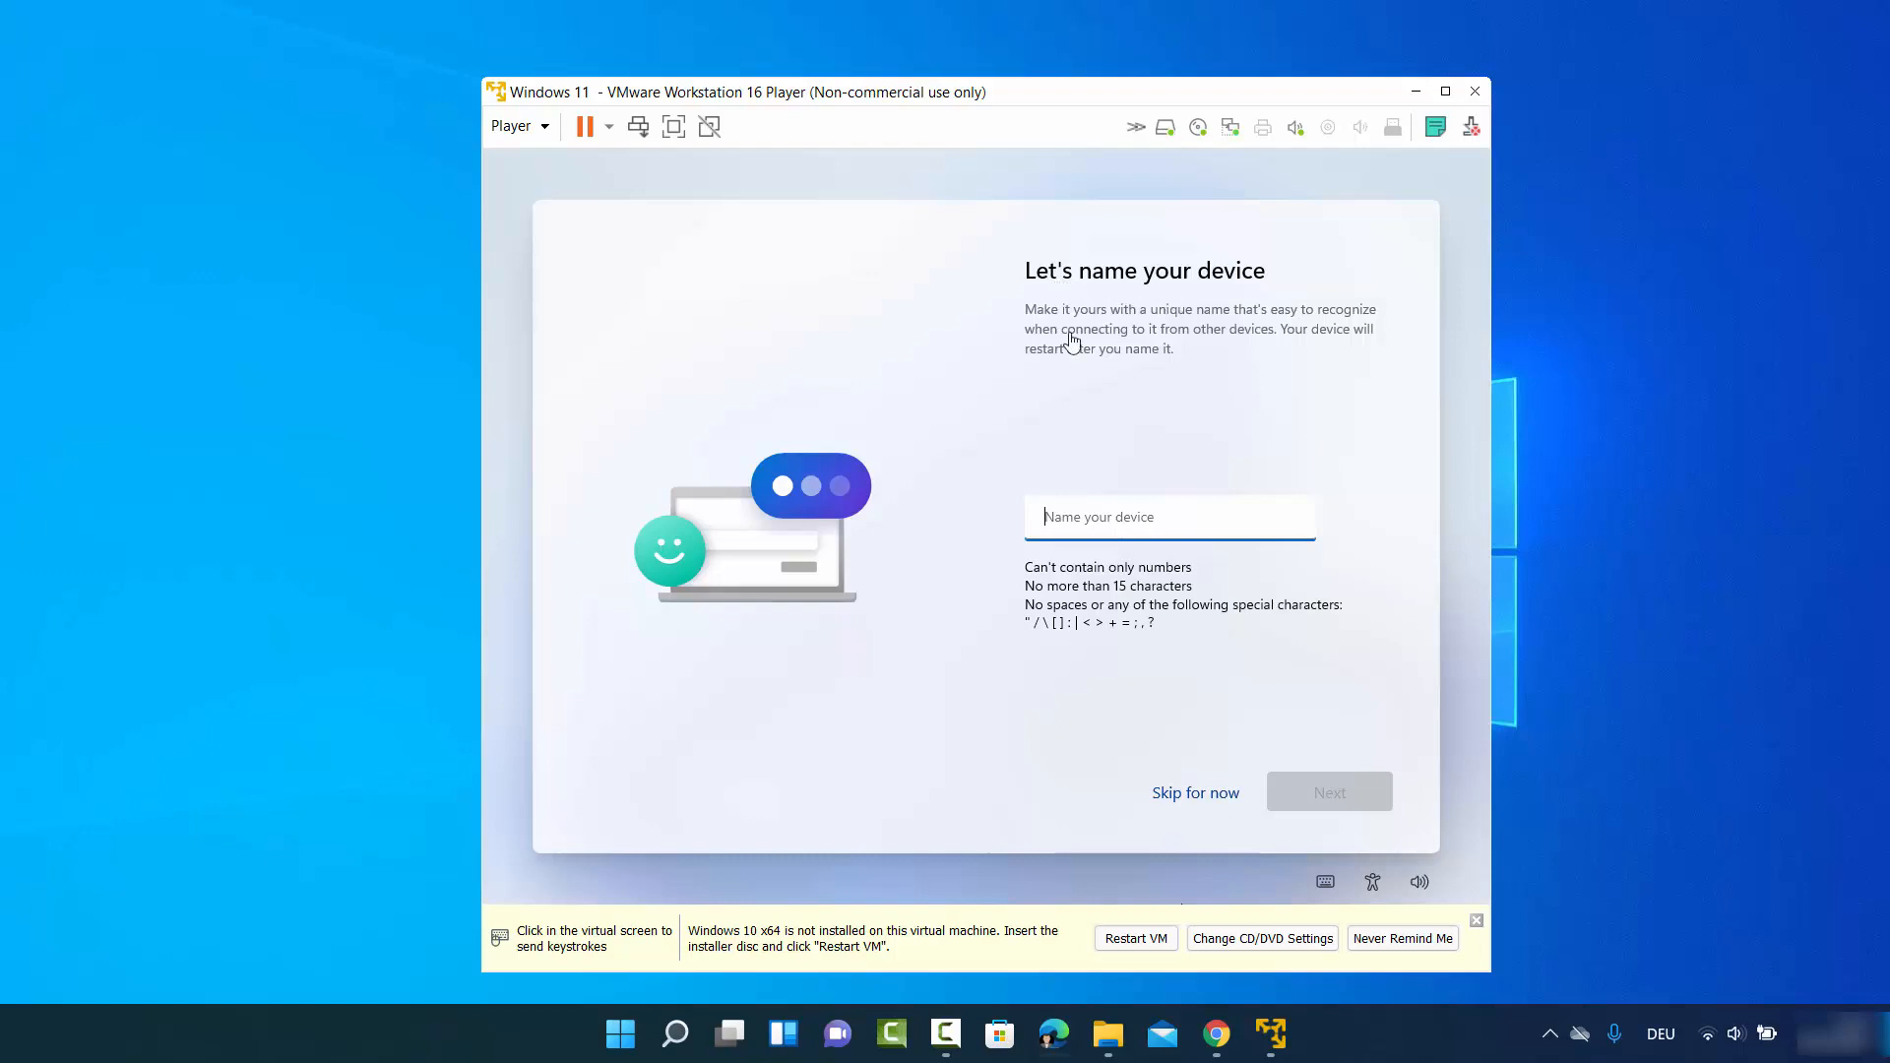
# Name the Windows device codebind
pyautogui.click(1137, 529)
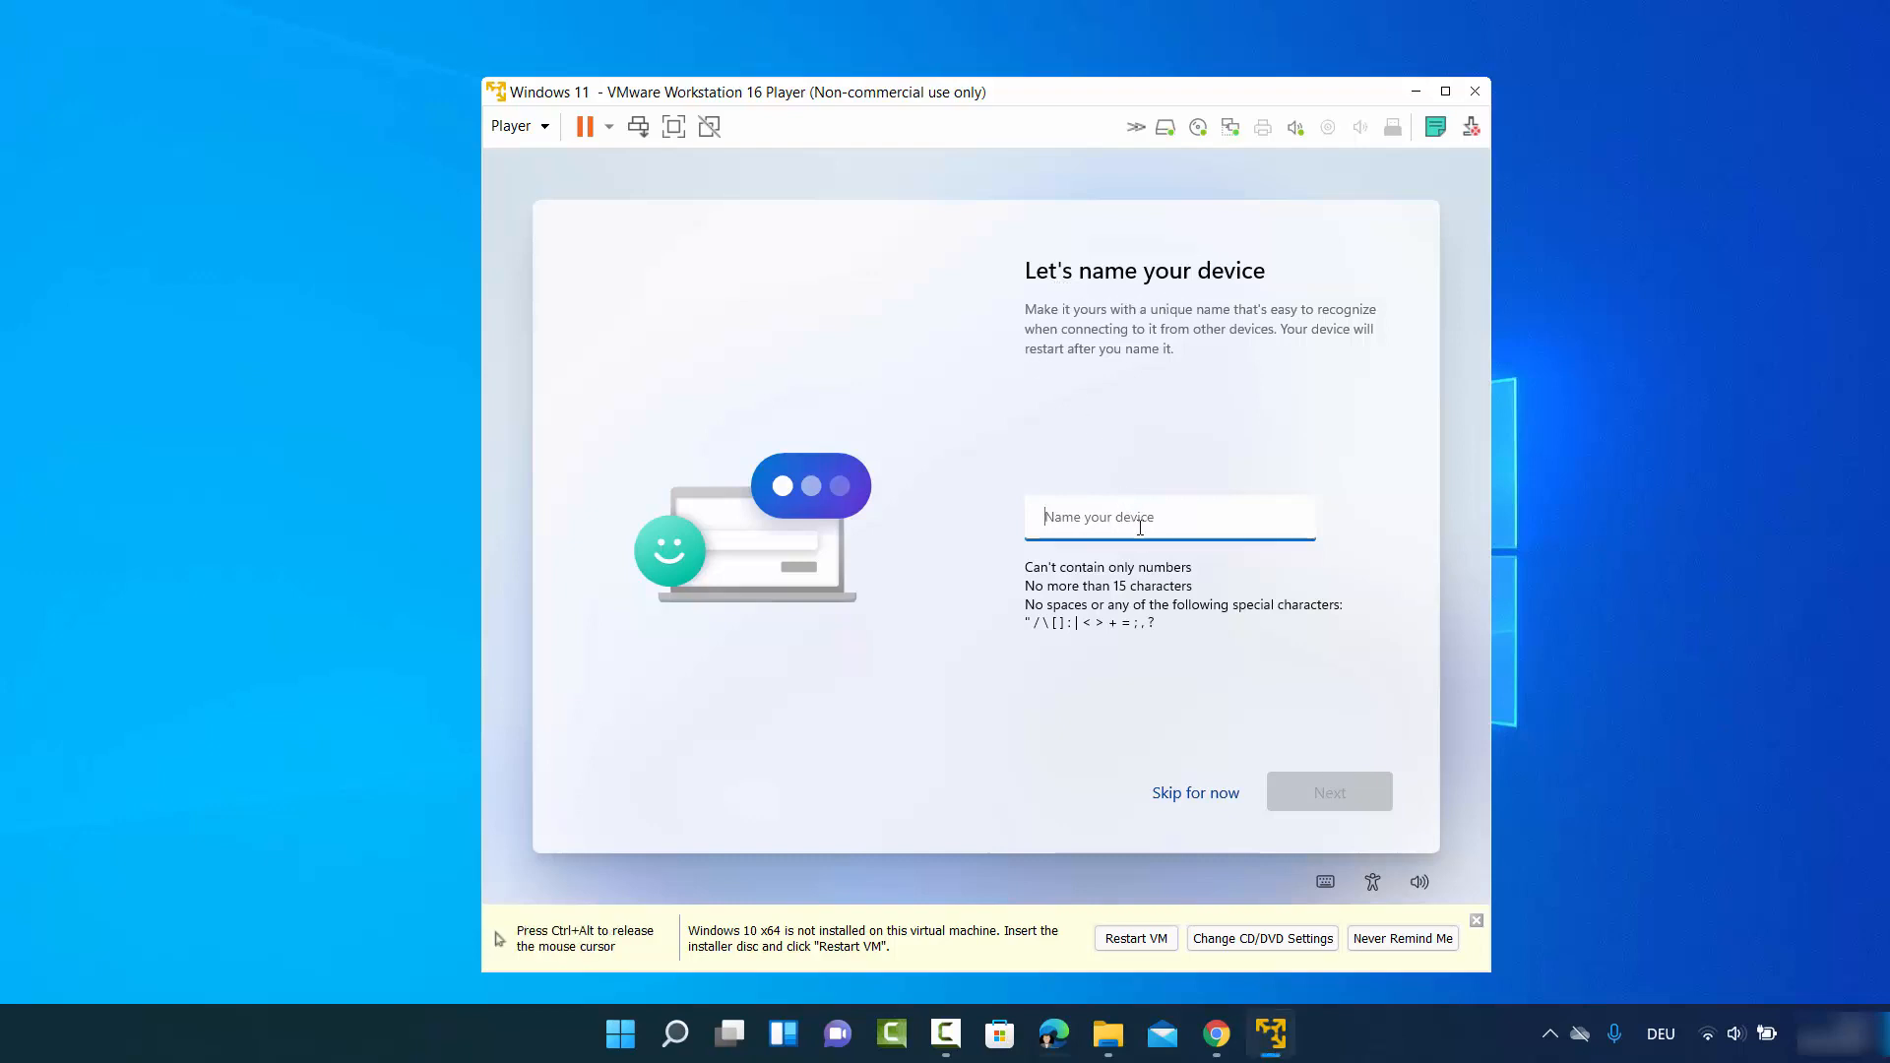
pyautogui.write('codebind')
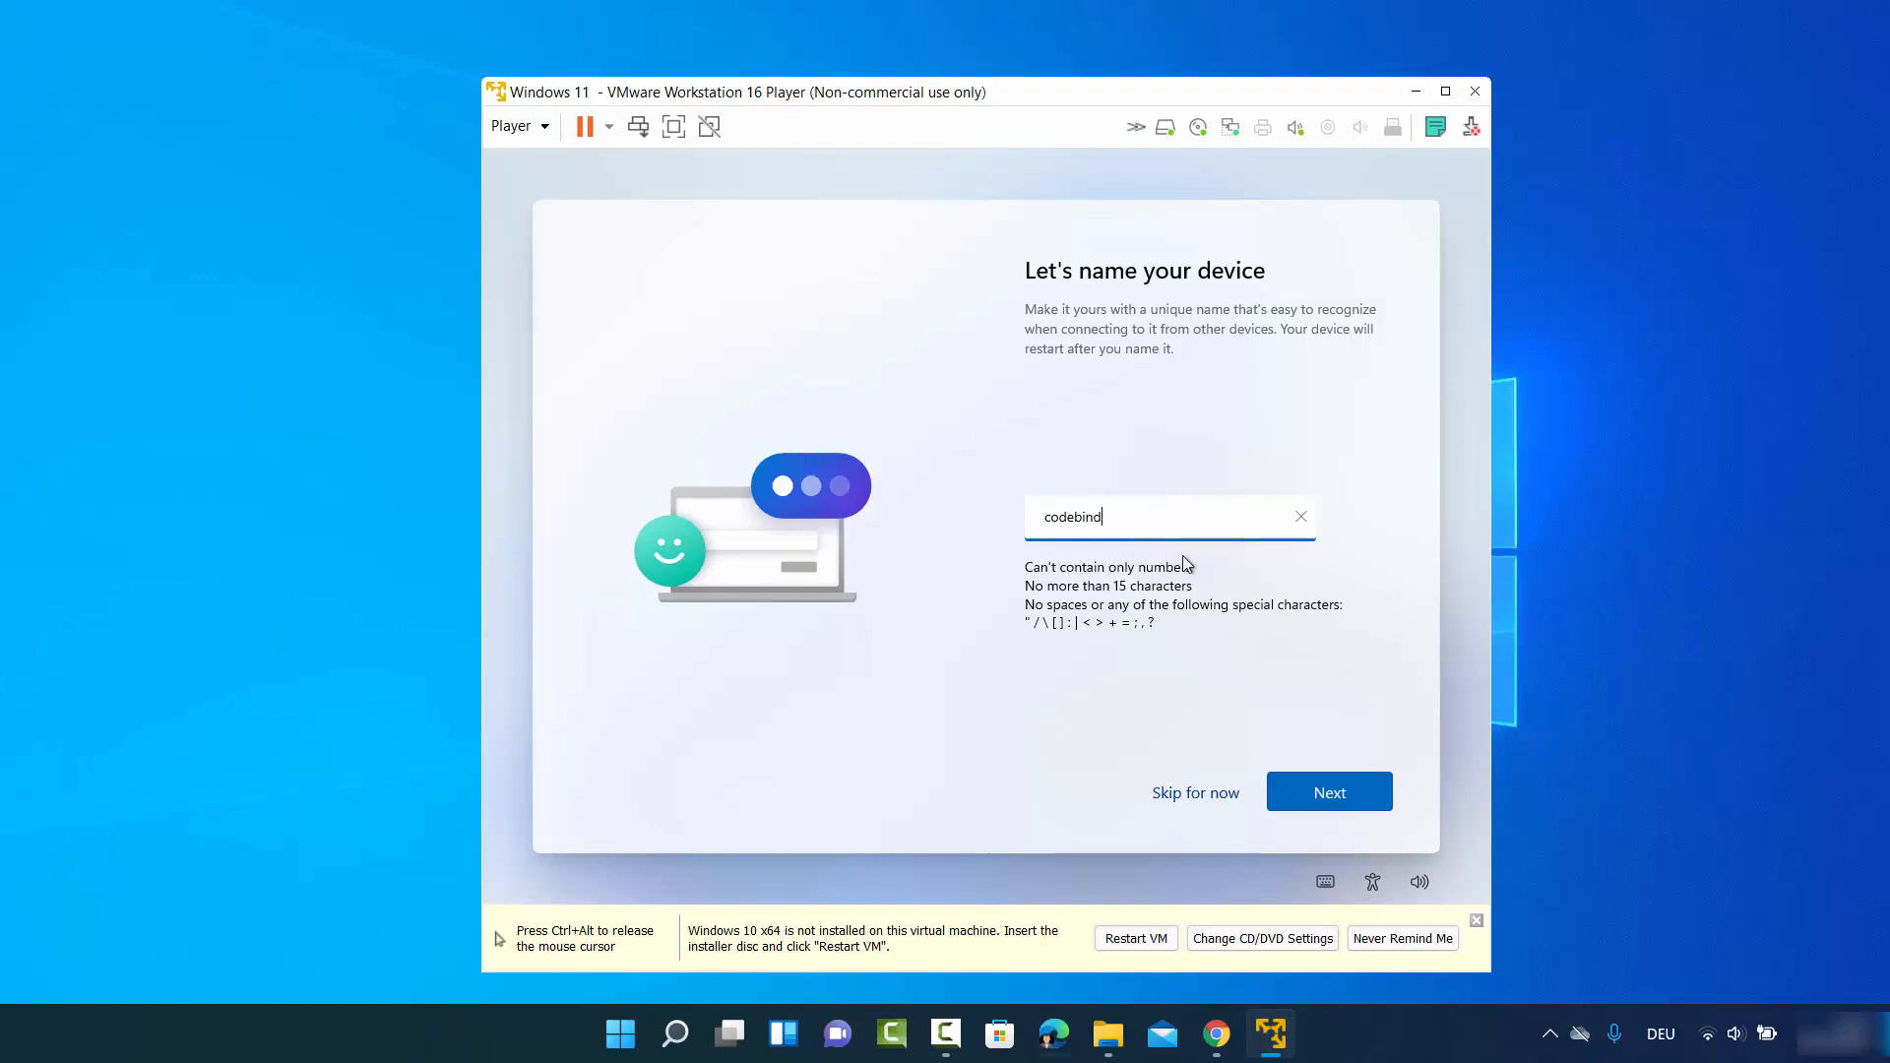
pyautogui.click(1300, 779)
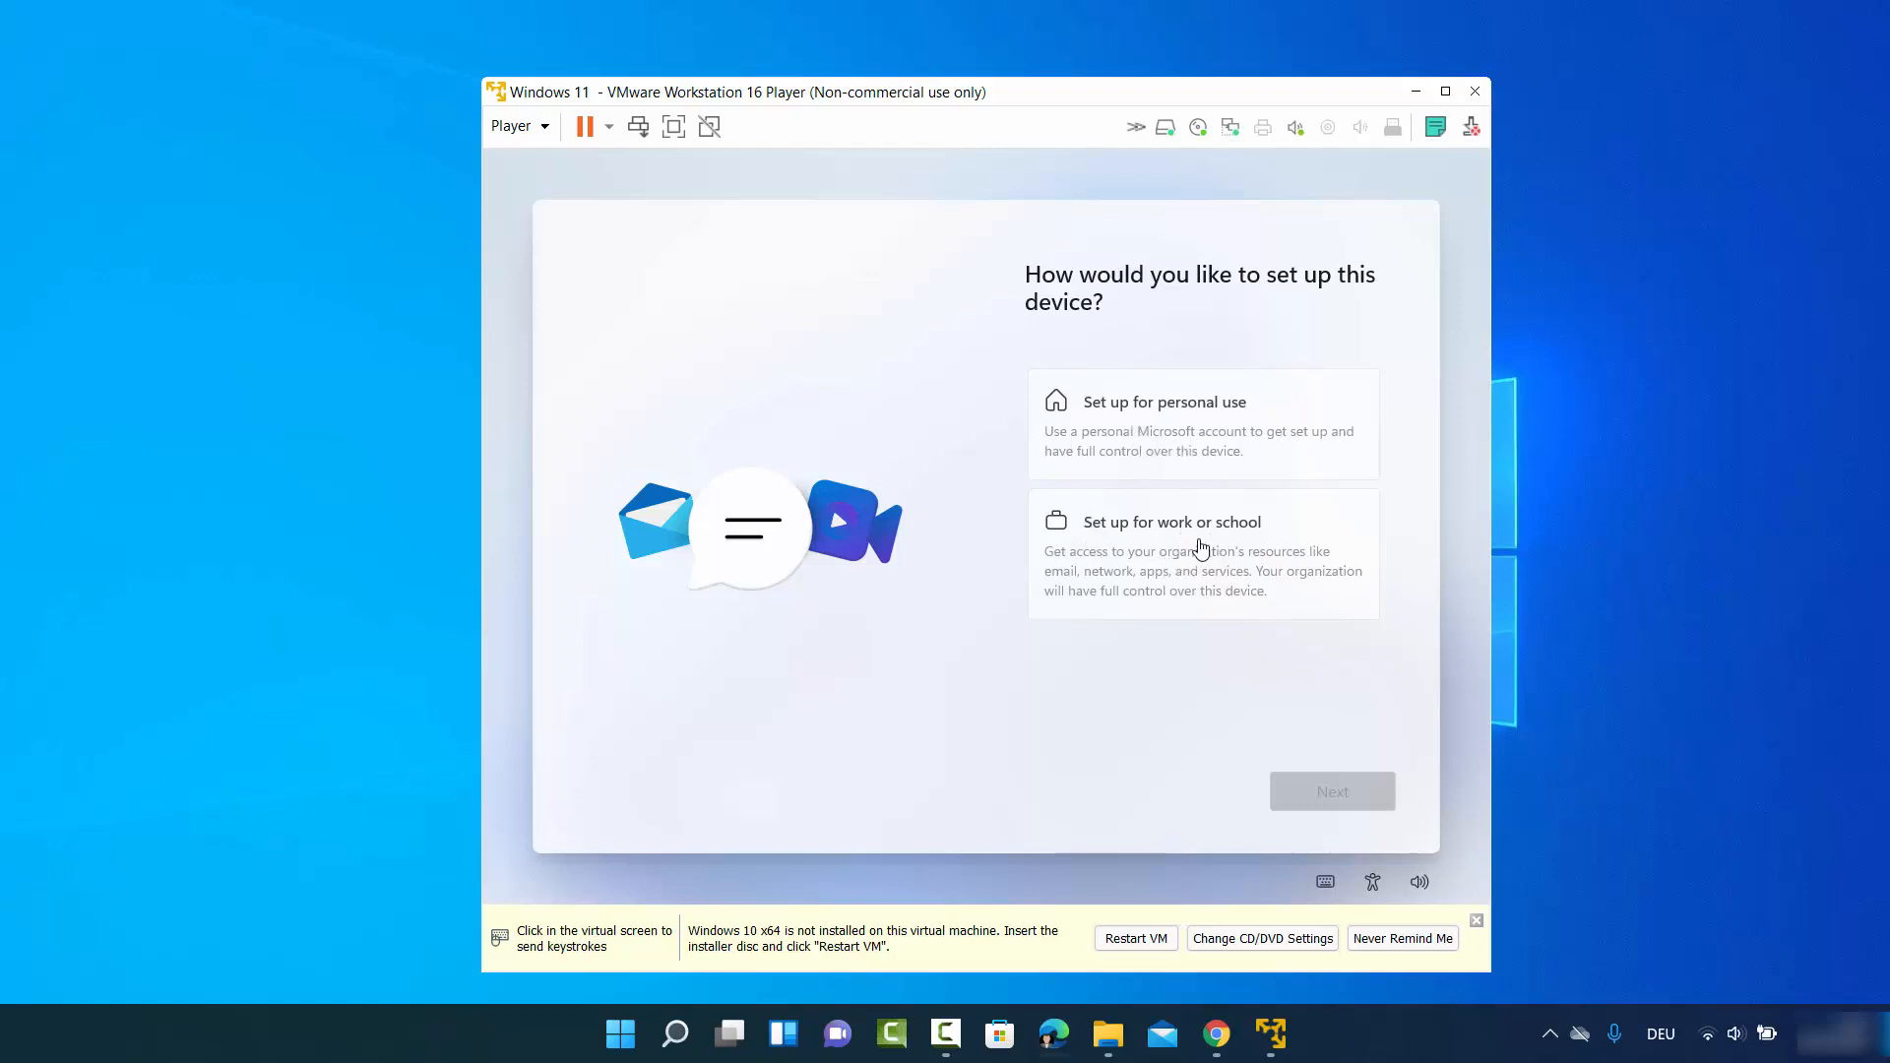
# Select Set up for personal use and continue
pyautogui.click(1167, 409)
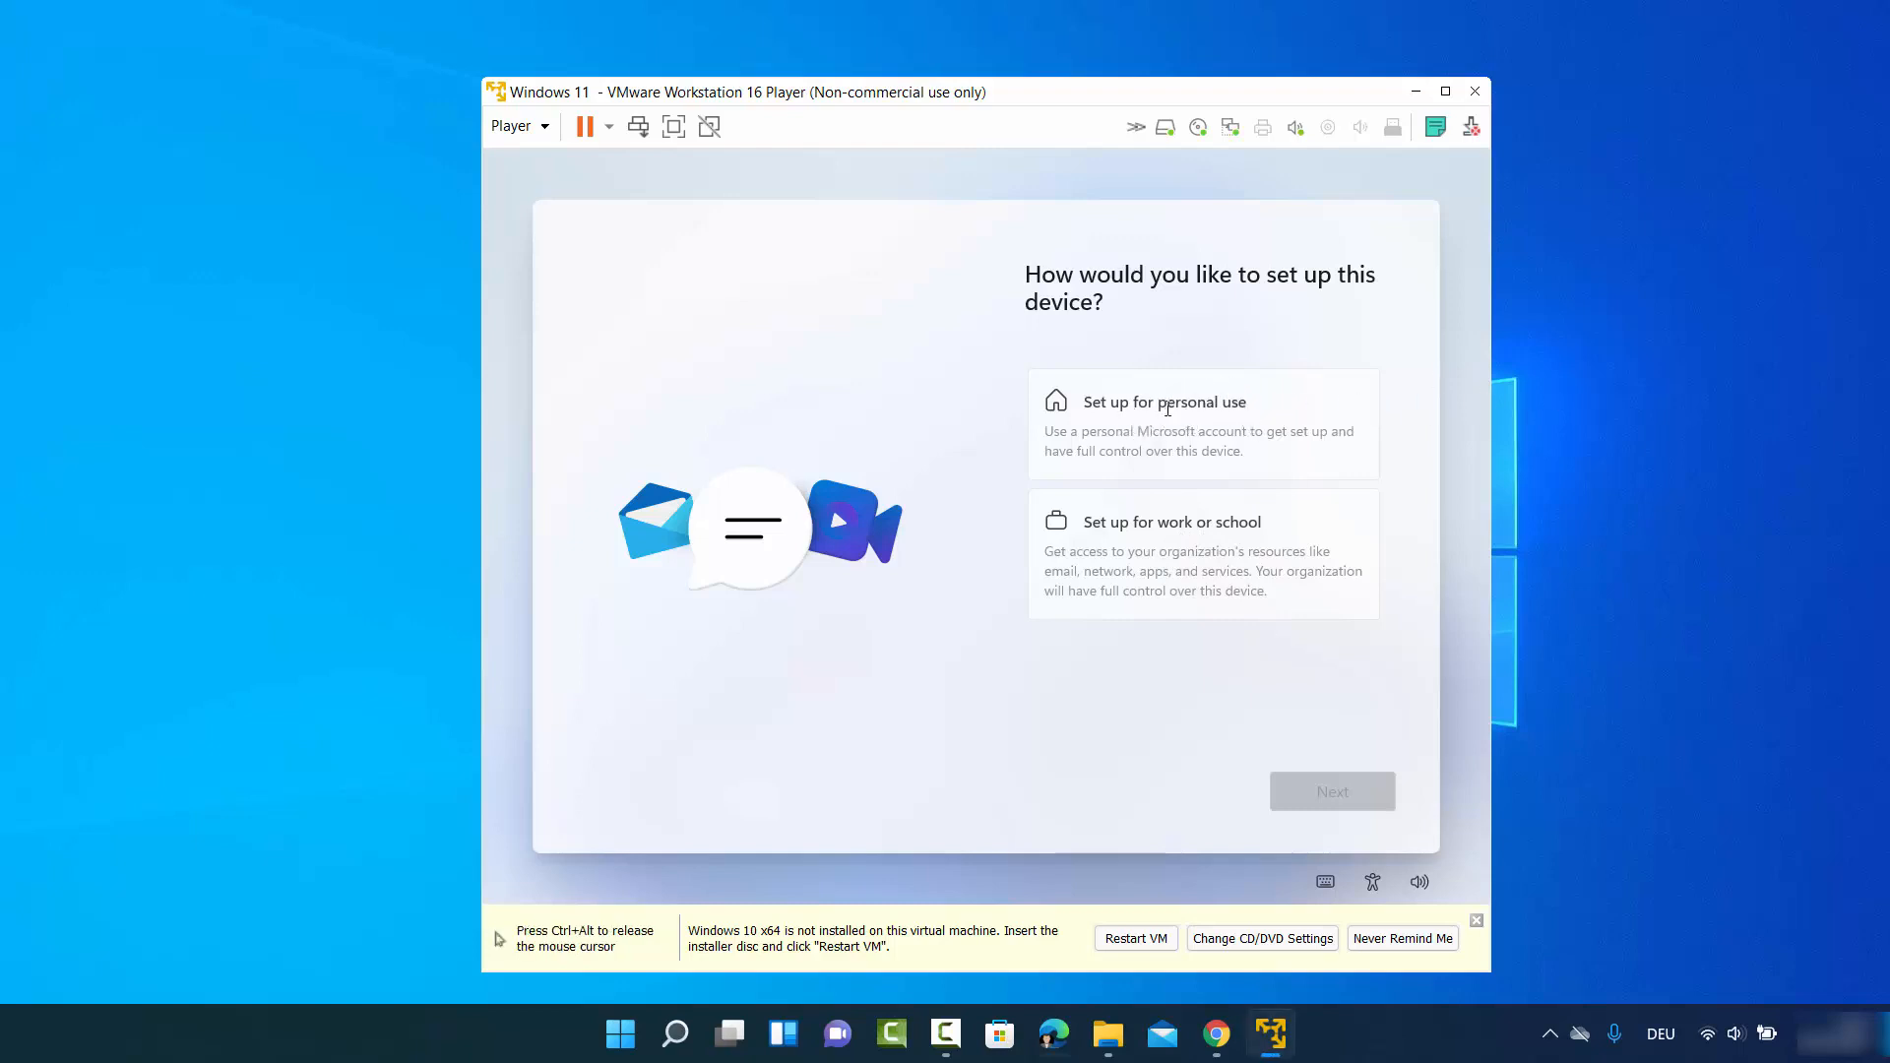
pyautogui.click(1099, 404)
pyautogui.click(1347, 791)
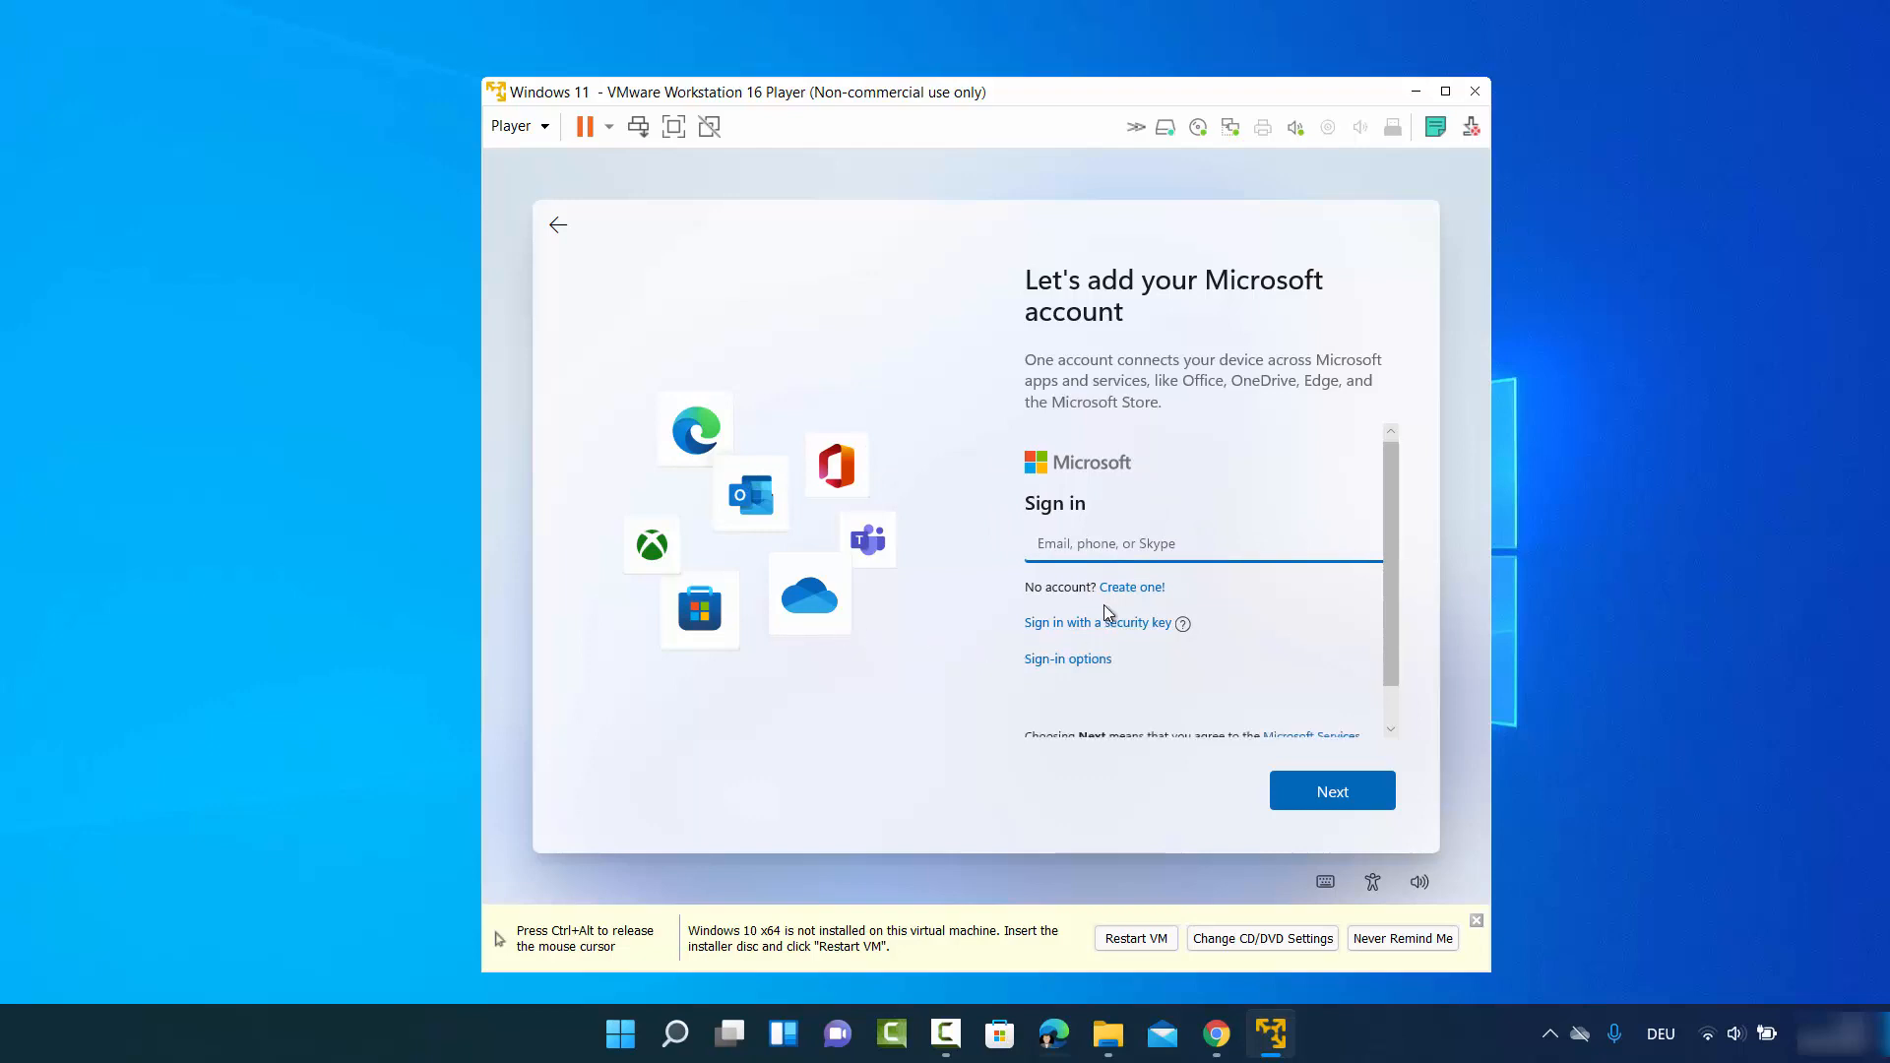
# Switch the sign-in option to an offline account and skip the Microsoft account prompt
pyautogui.scroll(-1, 1103, 604)
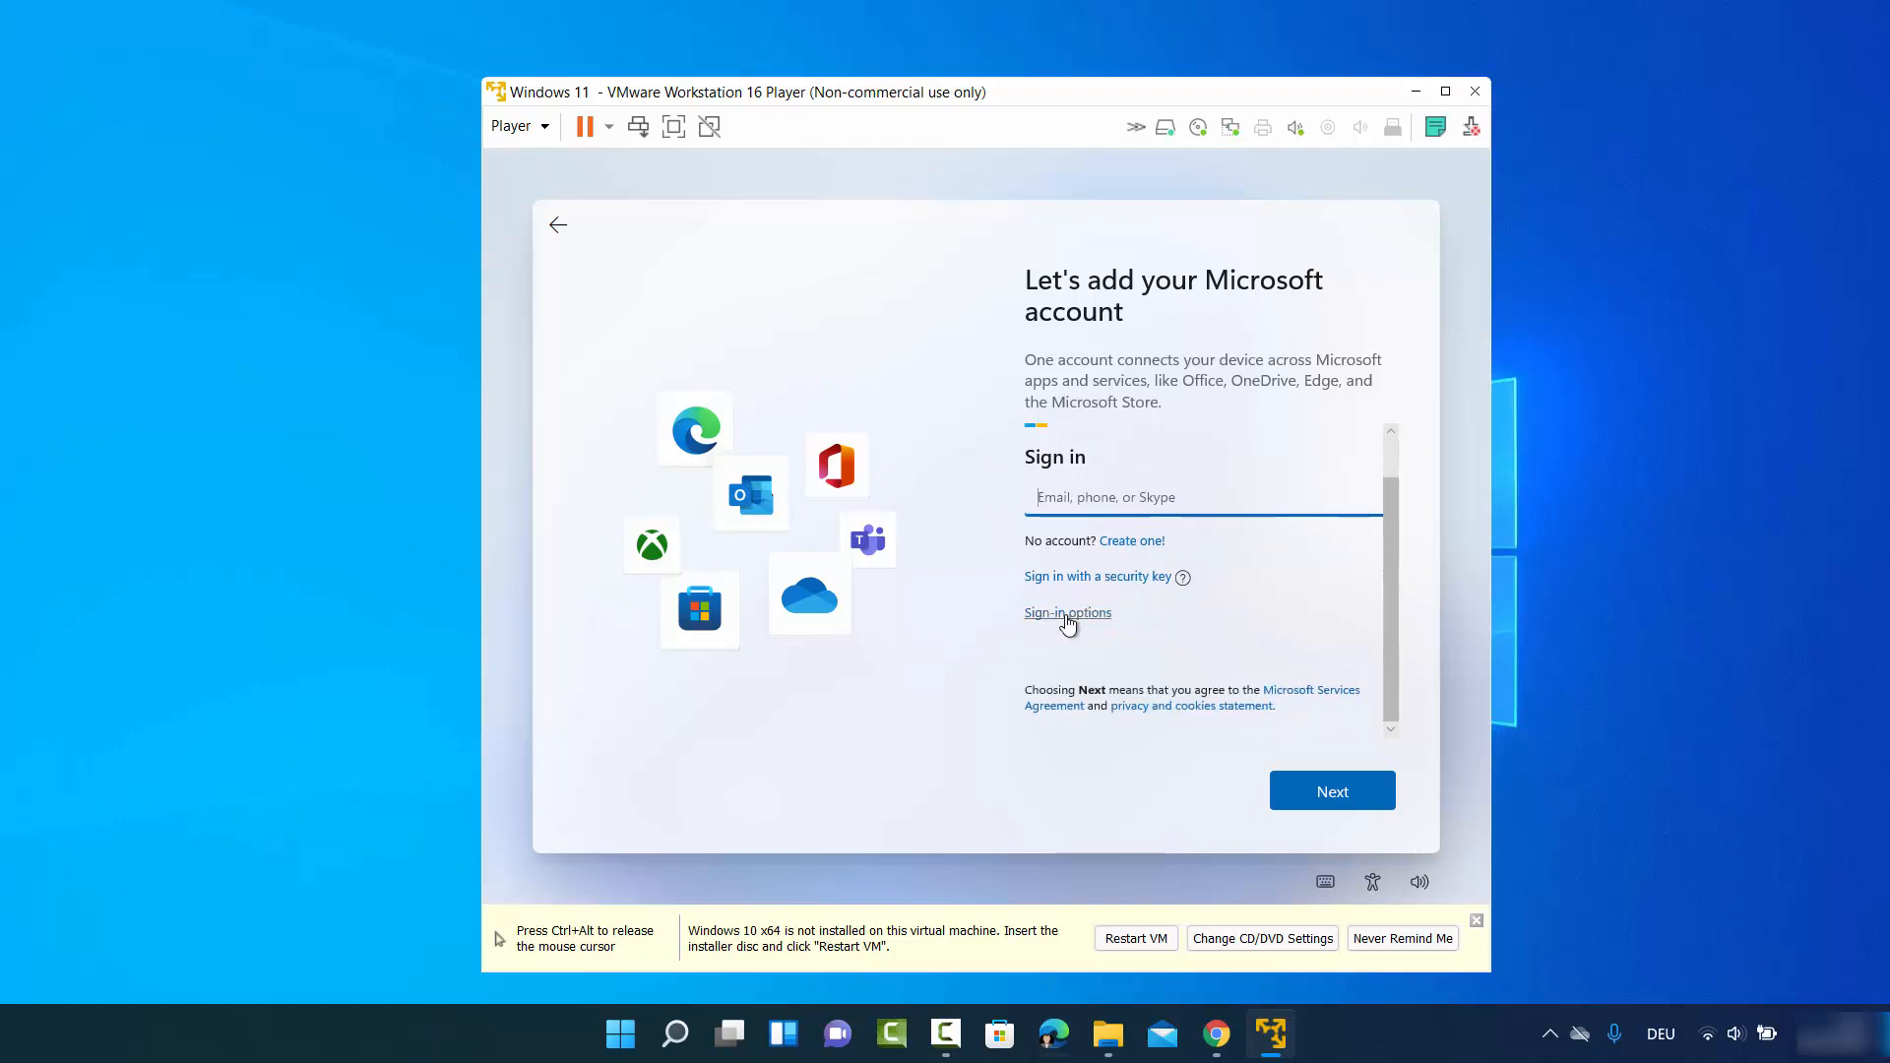
pyautogui.click(1065, 618)
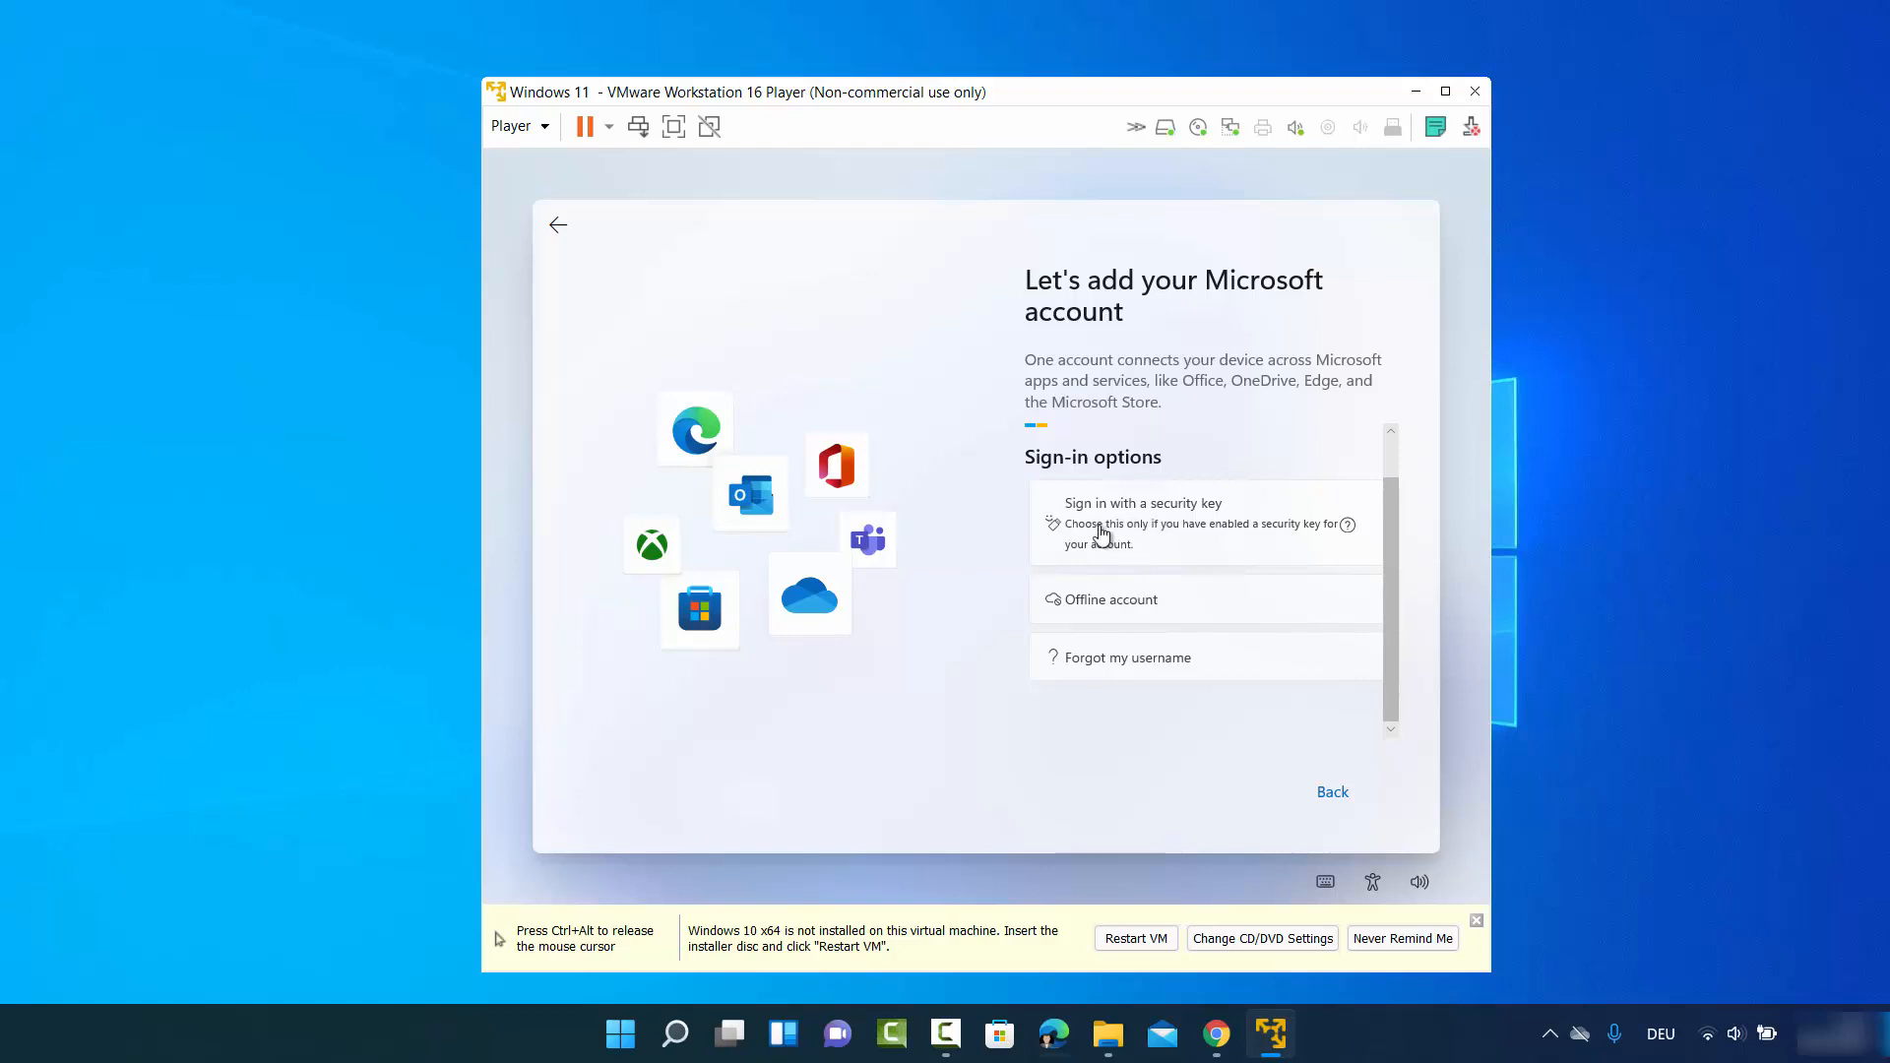
pyautogui.click(1089, 603)
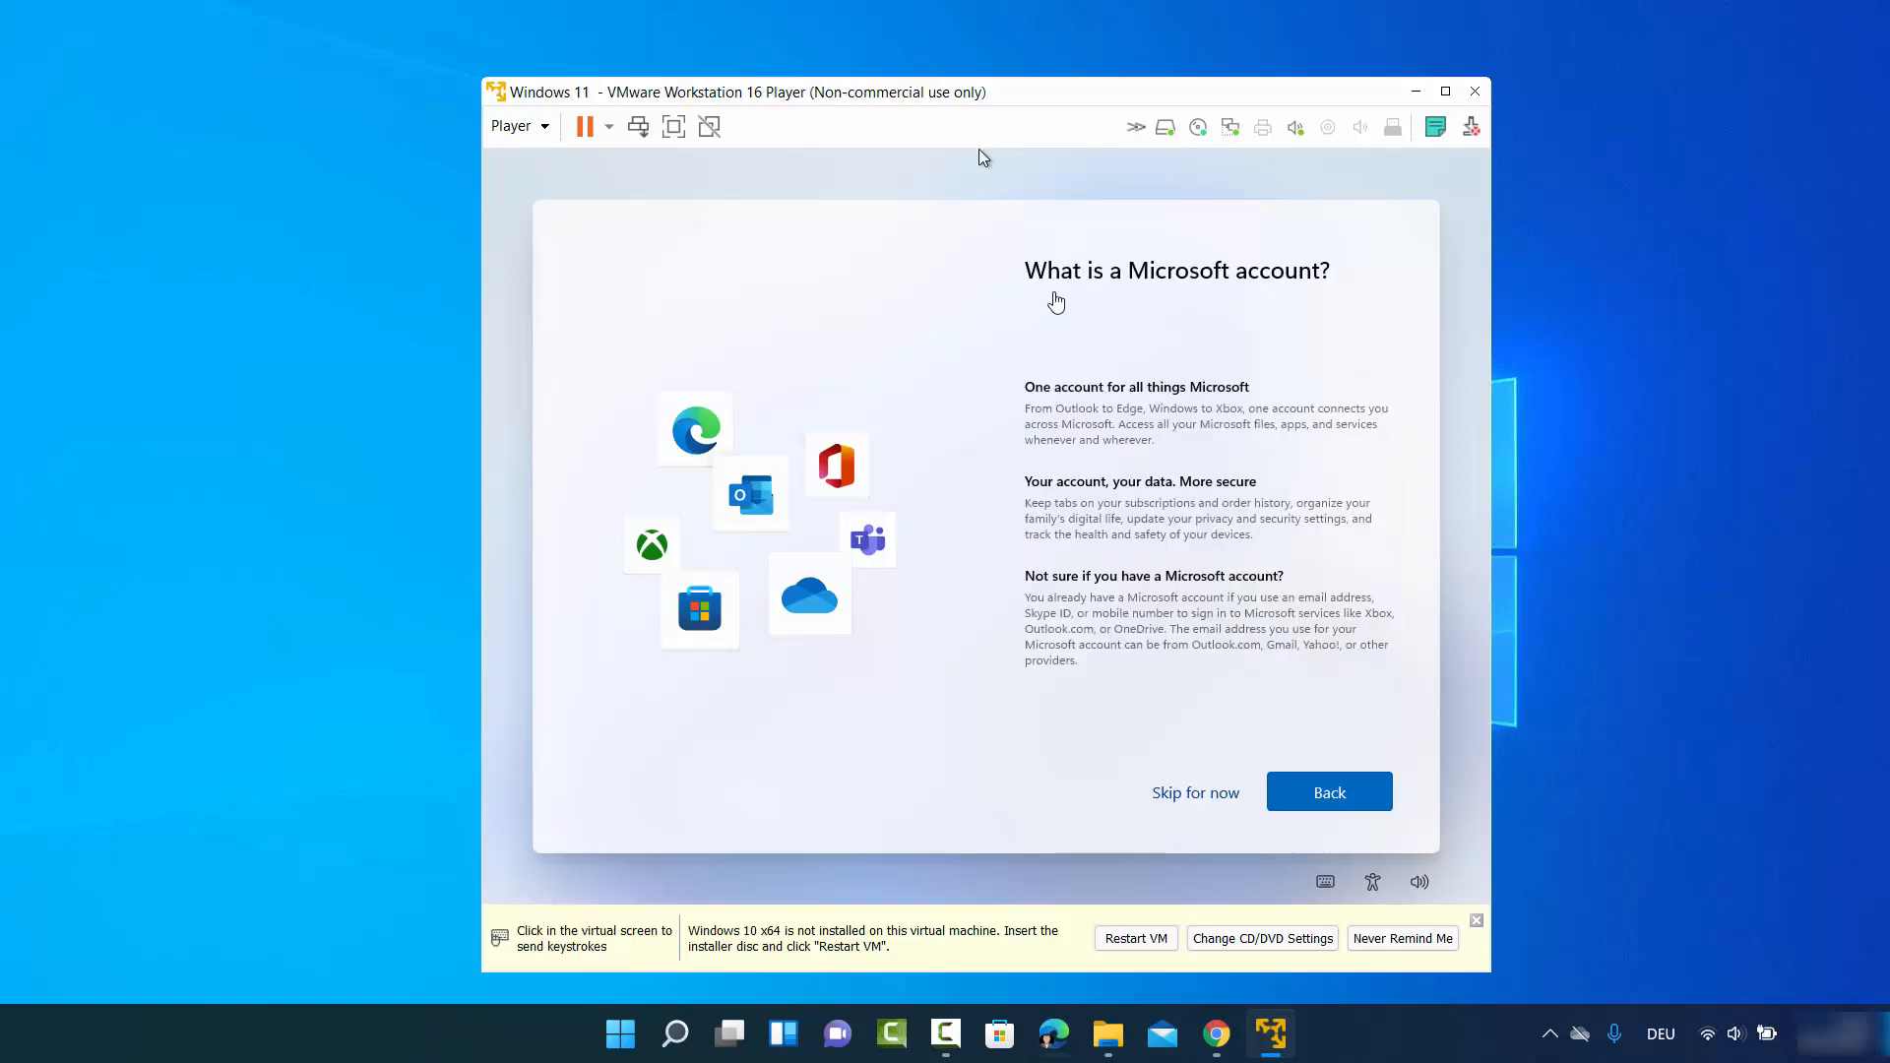
pyautogui.click(978, 150)
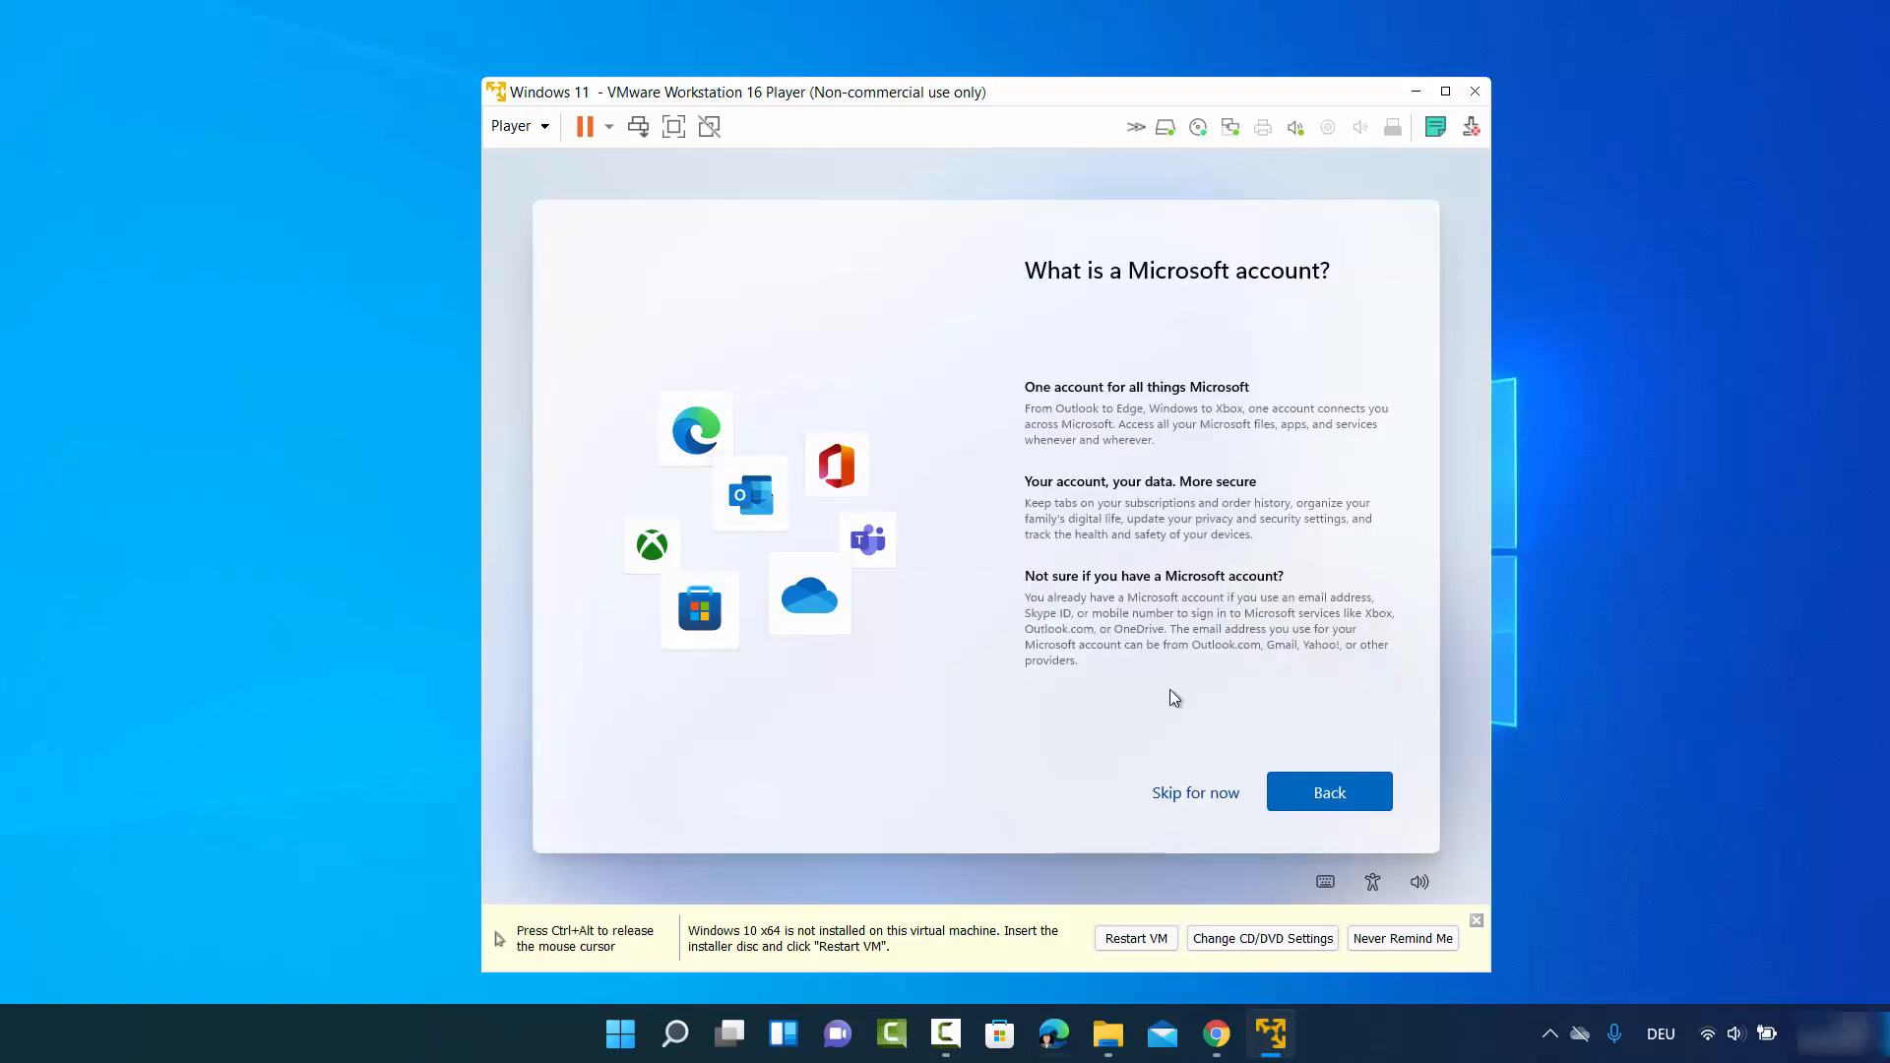
pyautogui.click(1195, 793)
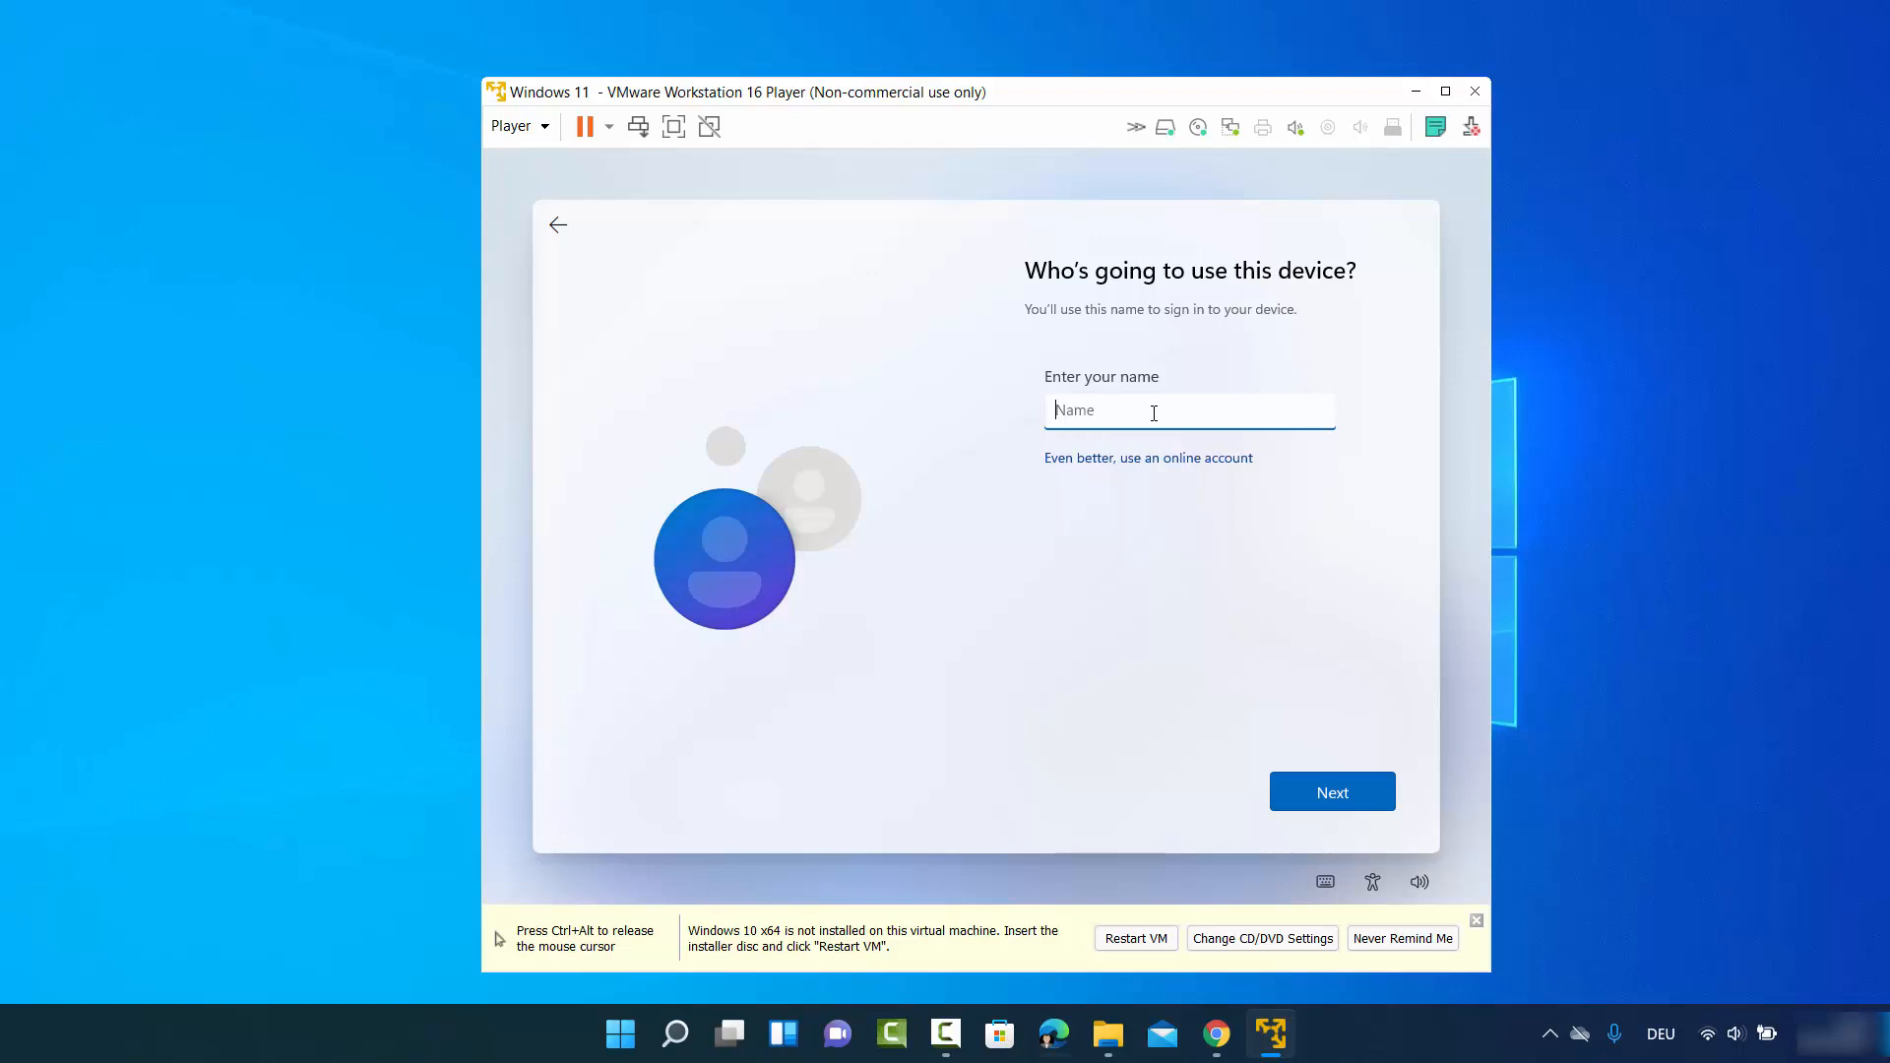
# Enter the local user name, then set and confirm the account password
pyautogui.write('yogesh')
pyautogui.click(1336, 784)
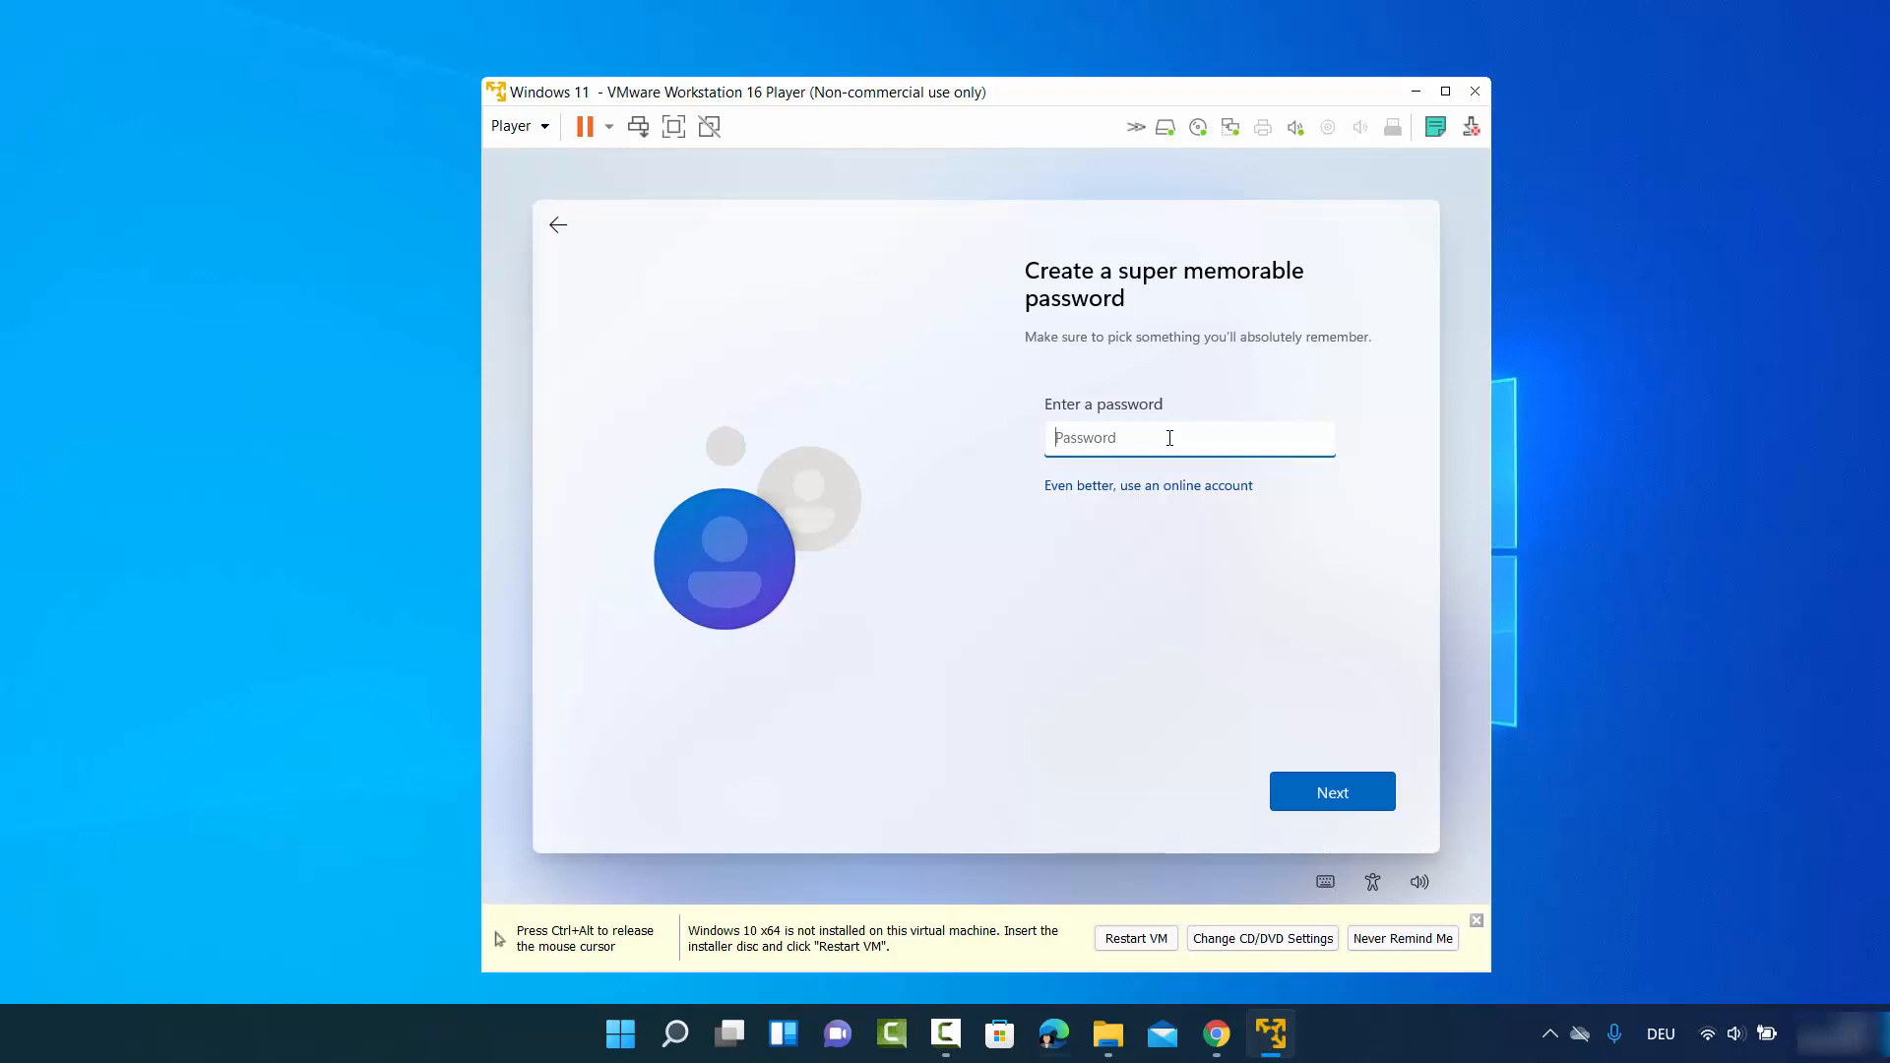
pyautogui.write('*******')
pyautogui.click(1310, 789)
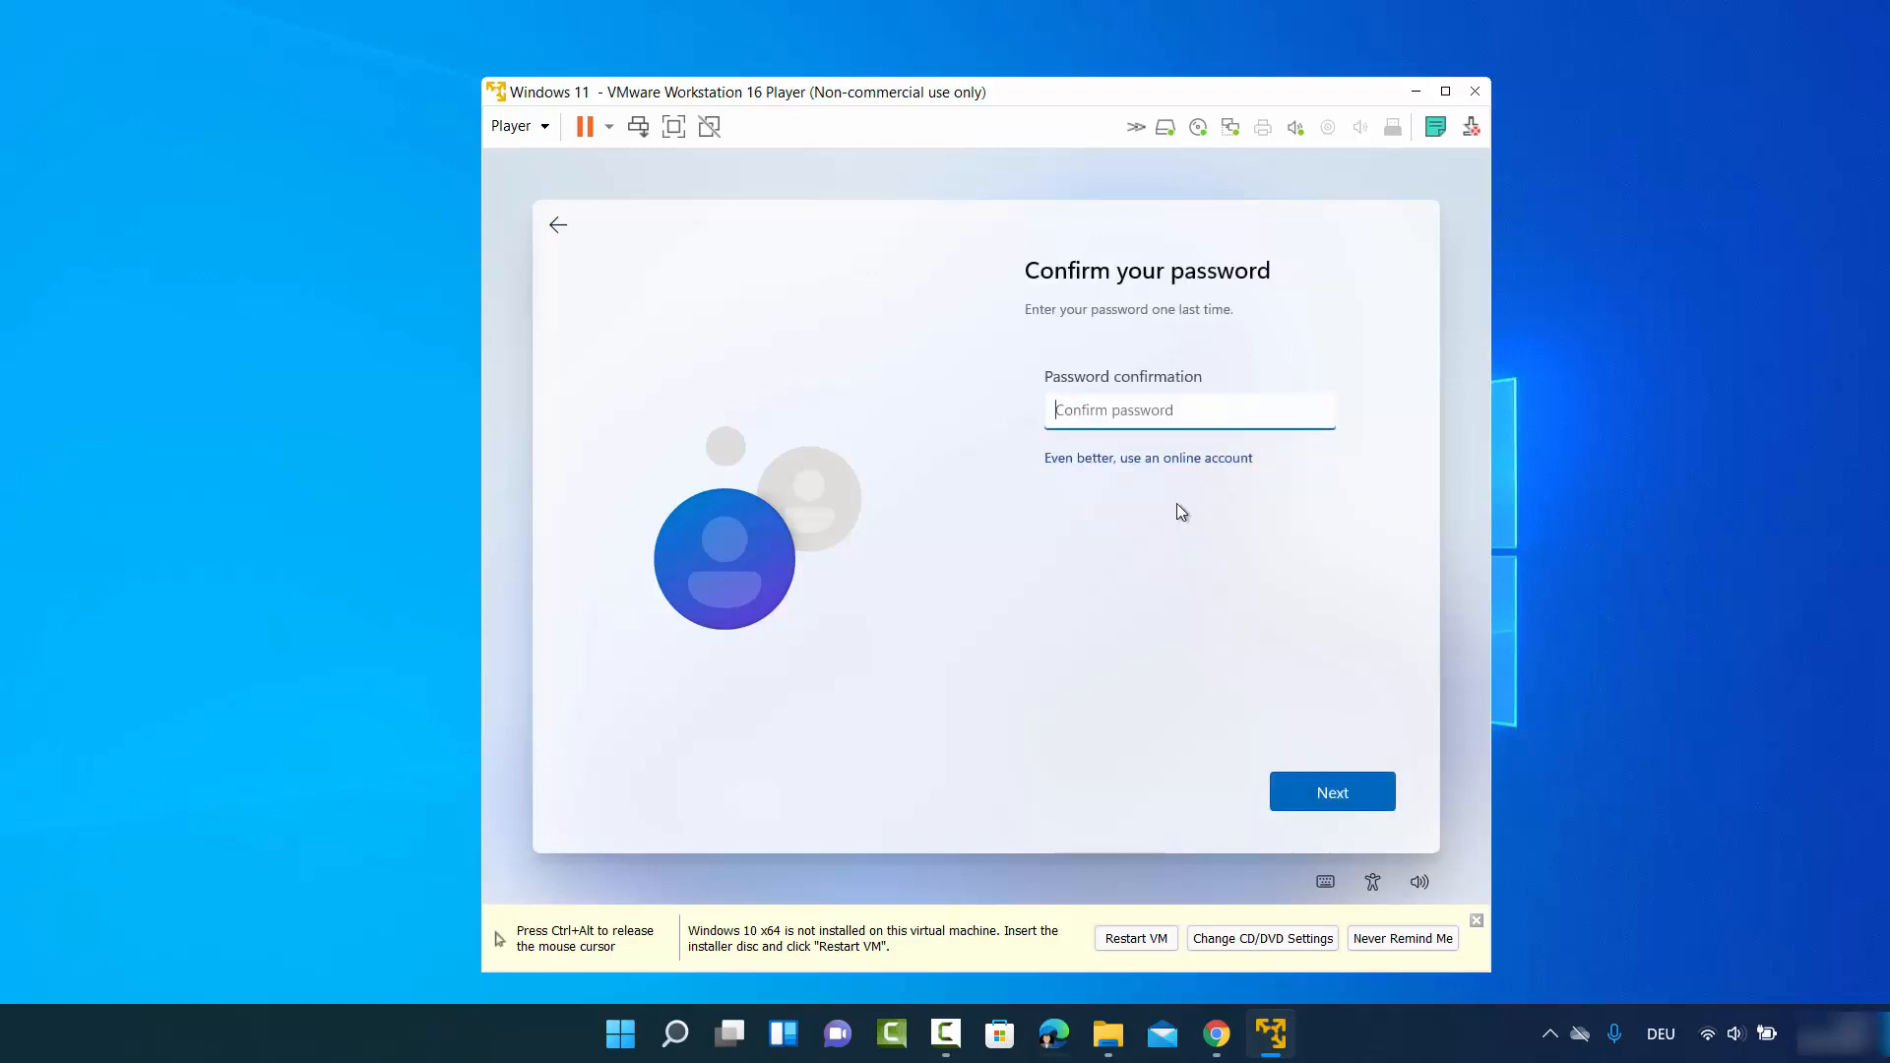
pyautogui.write('*******')
pyautogui.click(1320, 788)
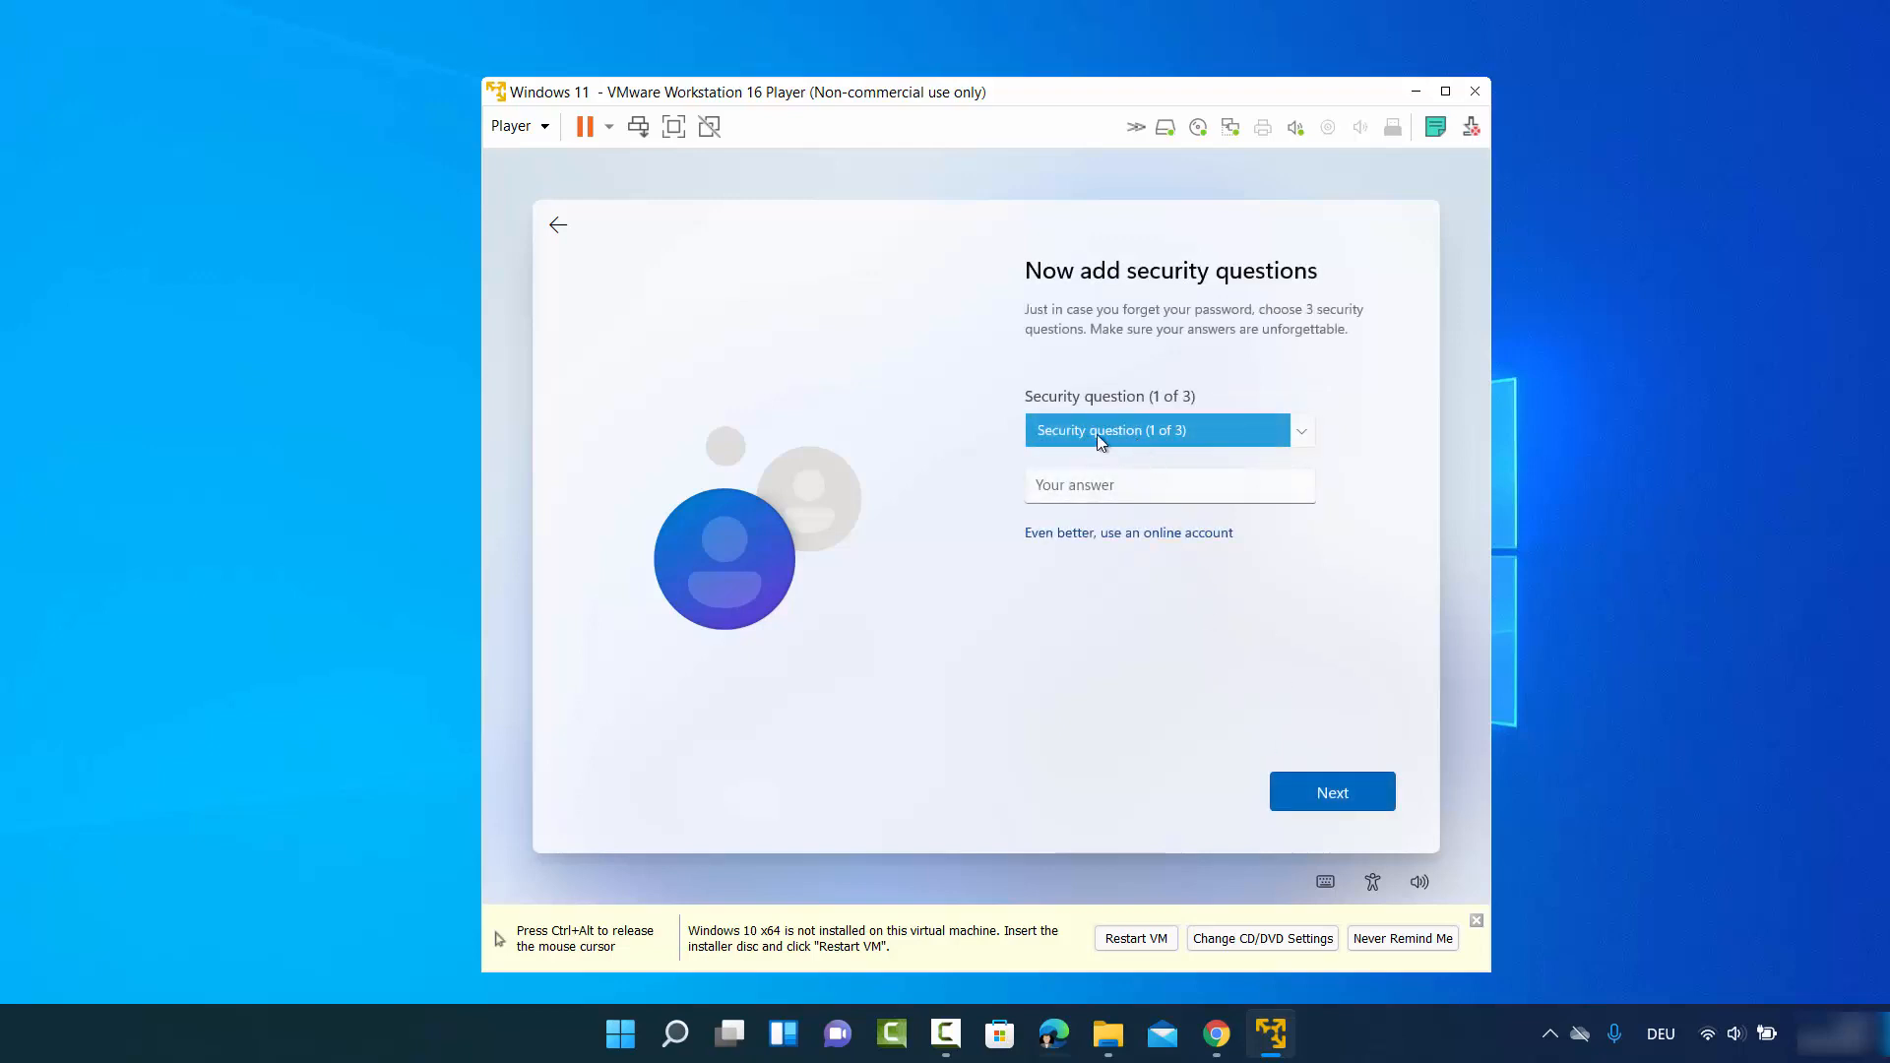
# Pick the first pet's name security question and enter its answer
pyautogui.click(1119, 438)
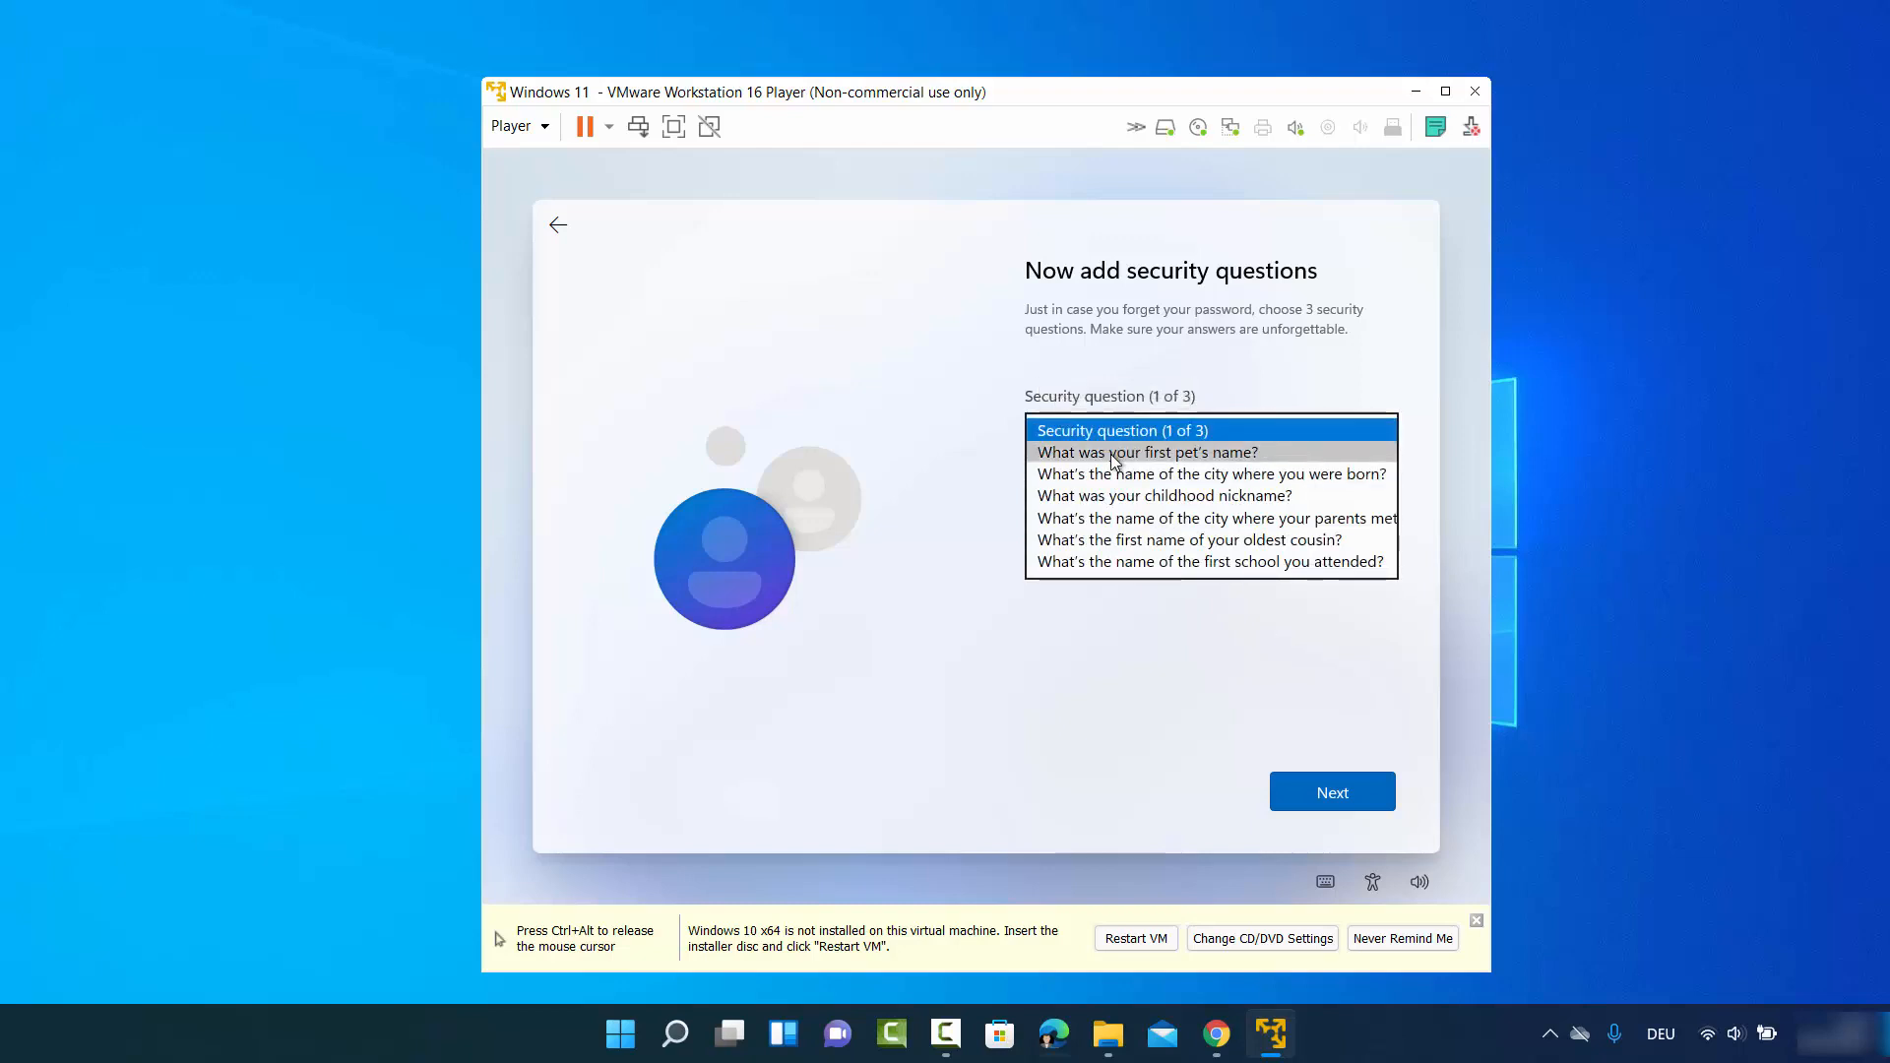
pyautogui.click(1122, 454)
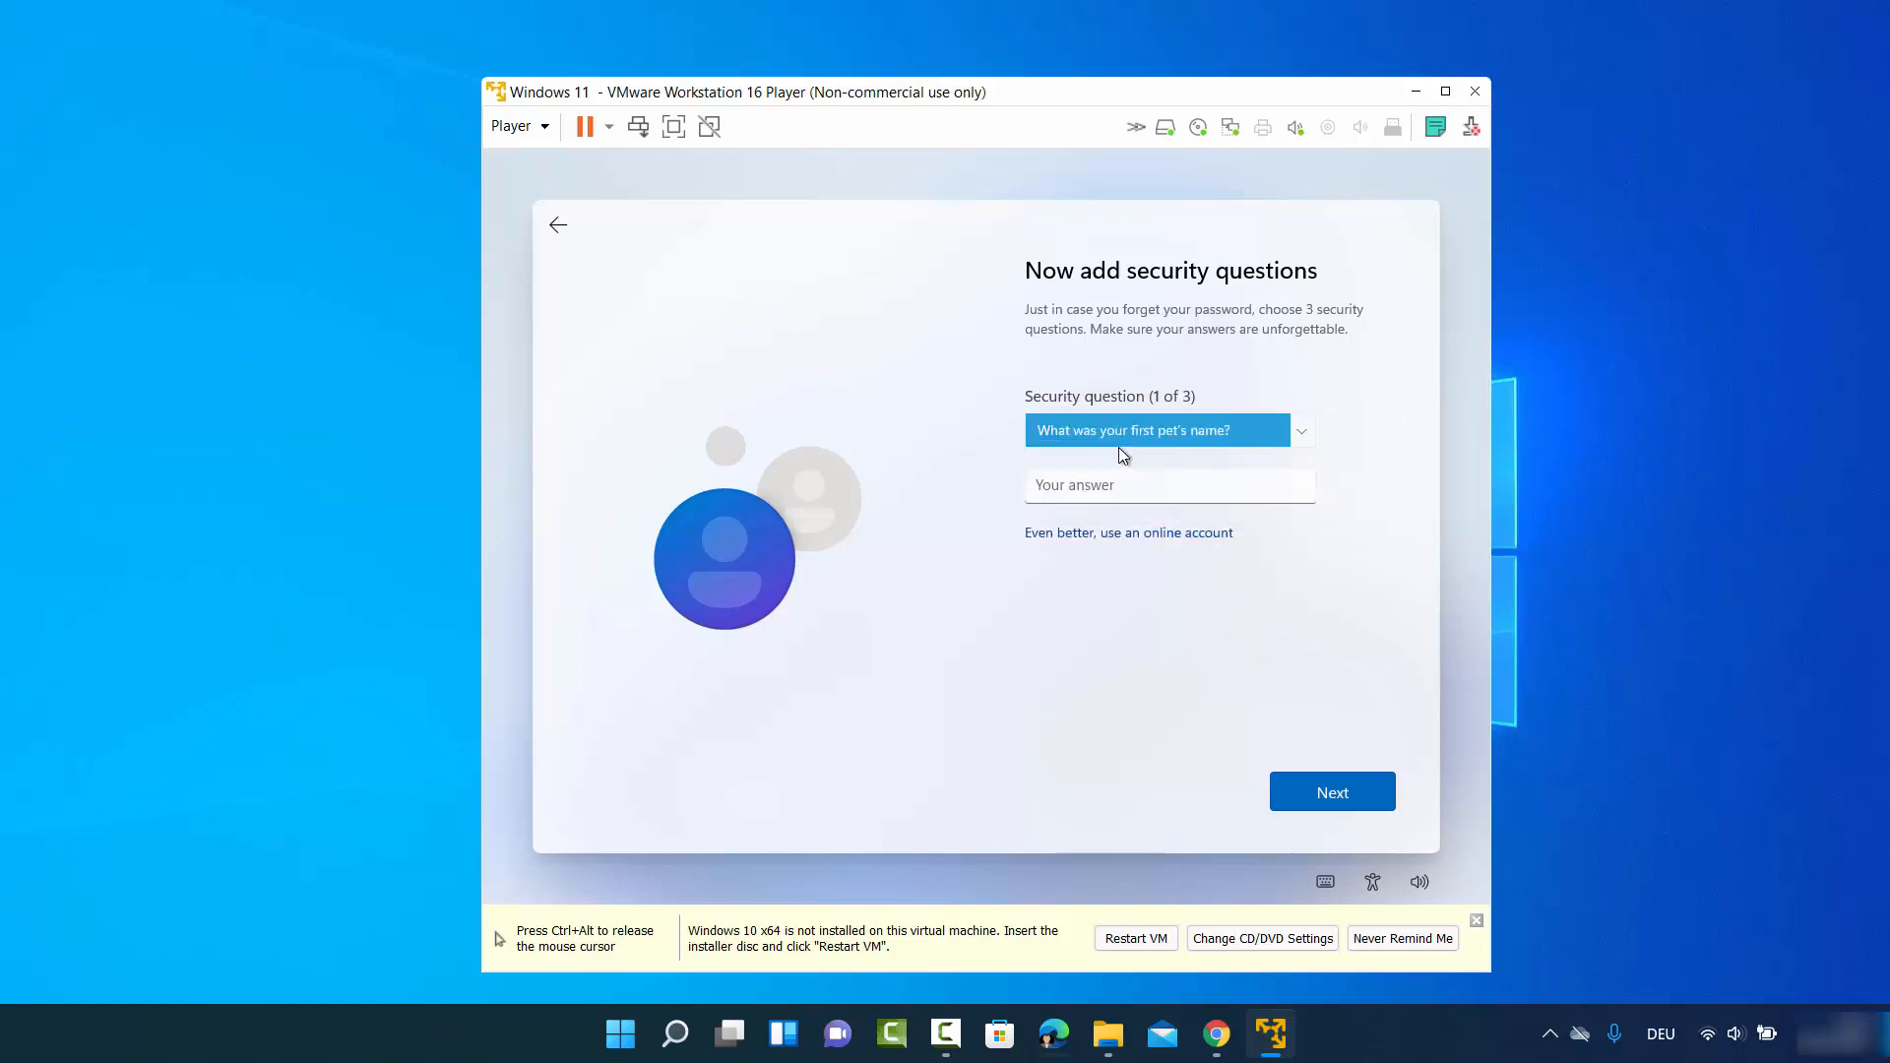
pyautogui.click(1117, 483)
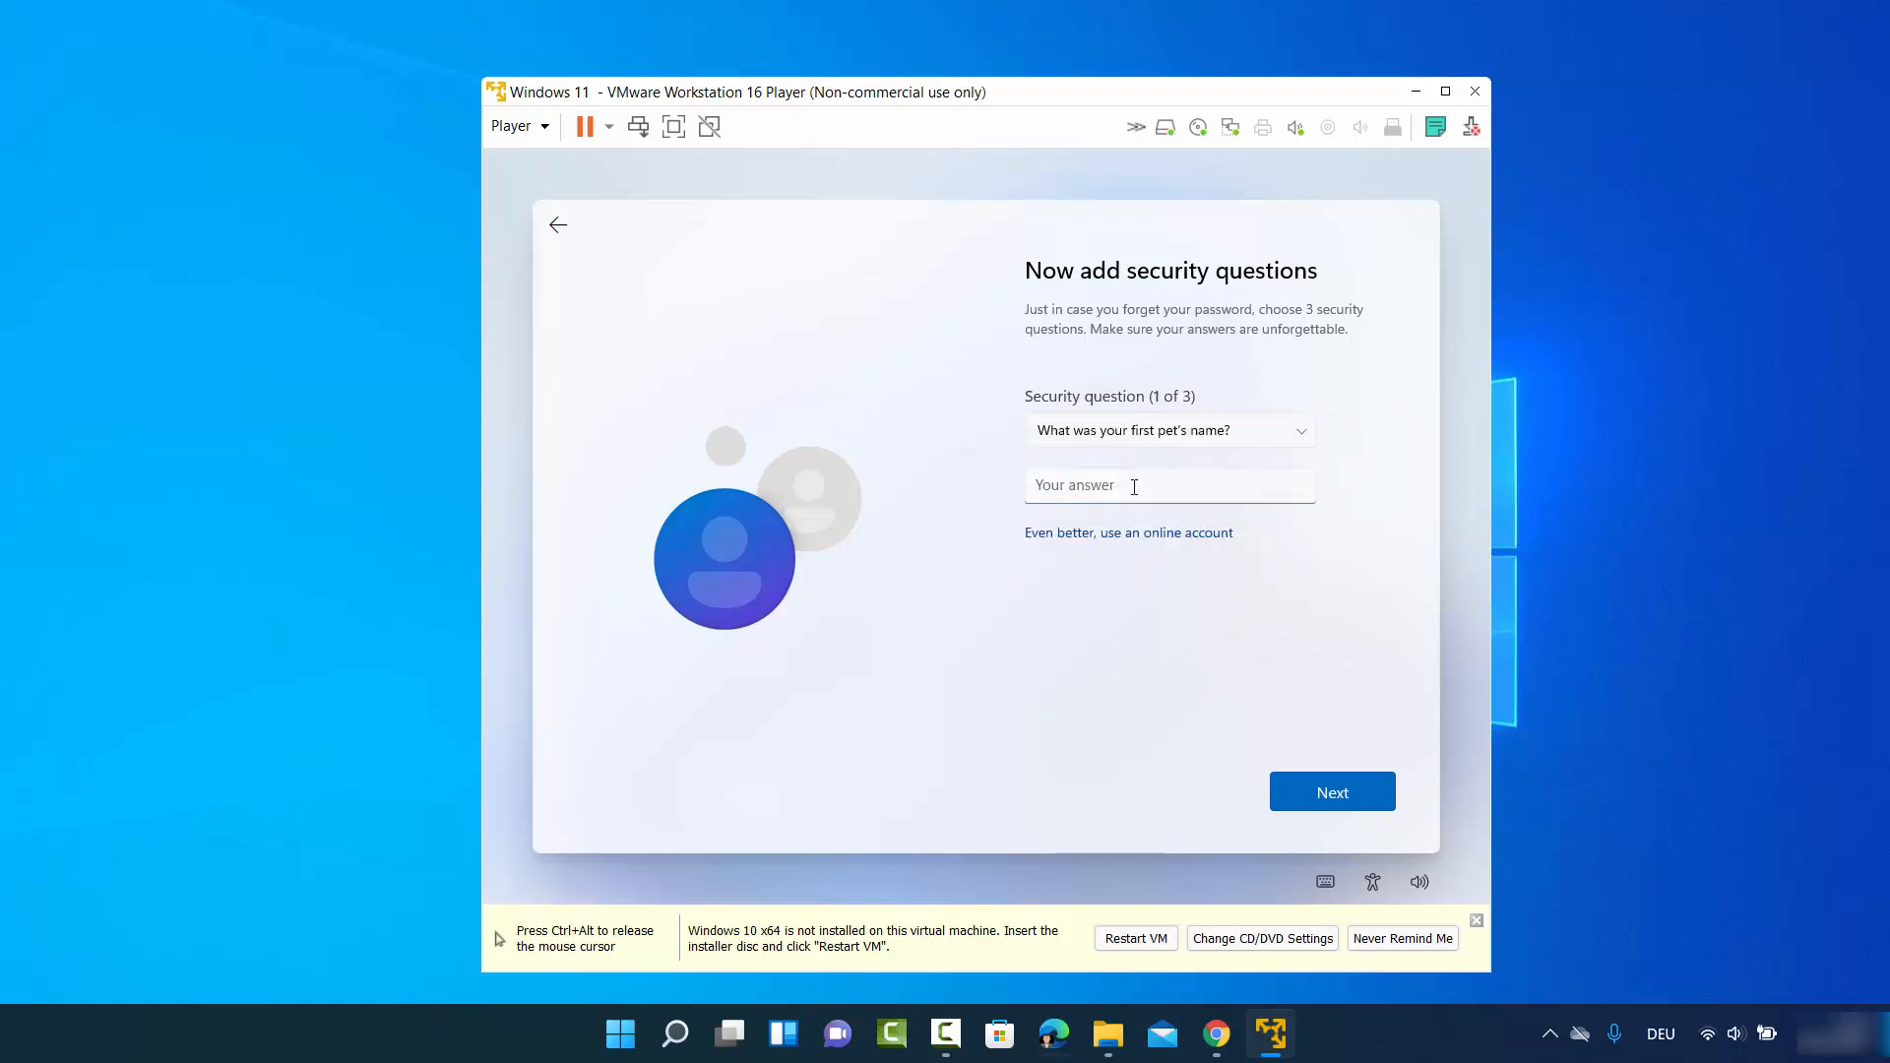
pyautogui.write('cd')
pyautogui.doubleClick(1109, 489)
pyautogui.click(1109, 489)
pyautogui.click(1328, 786)
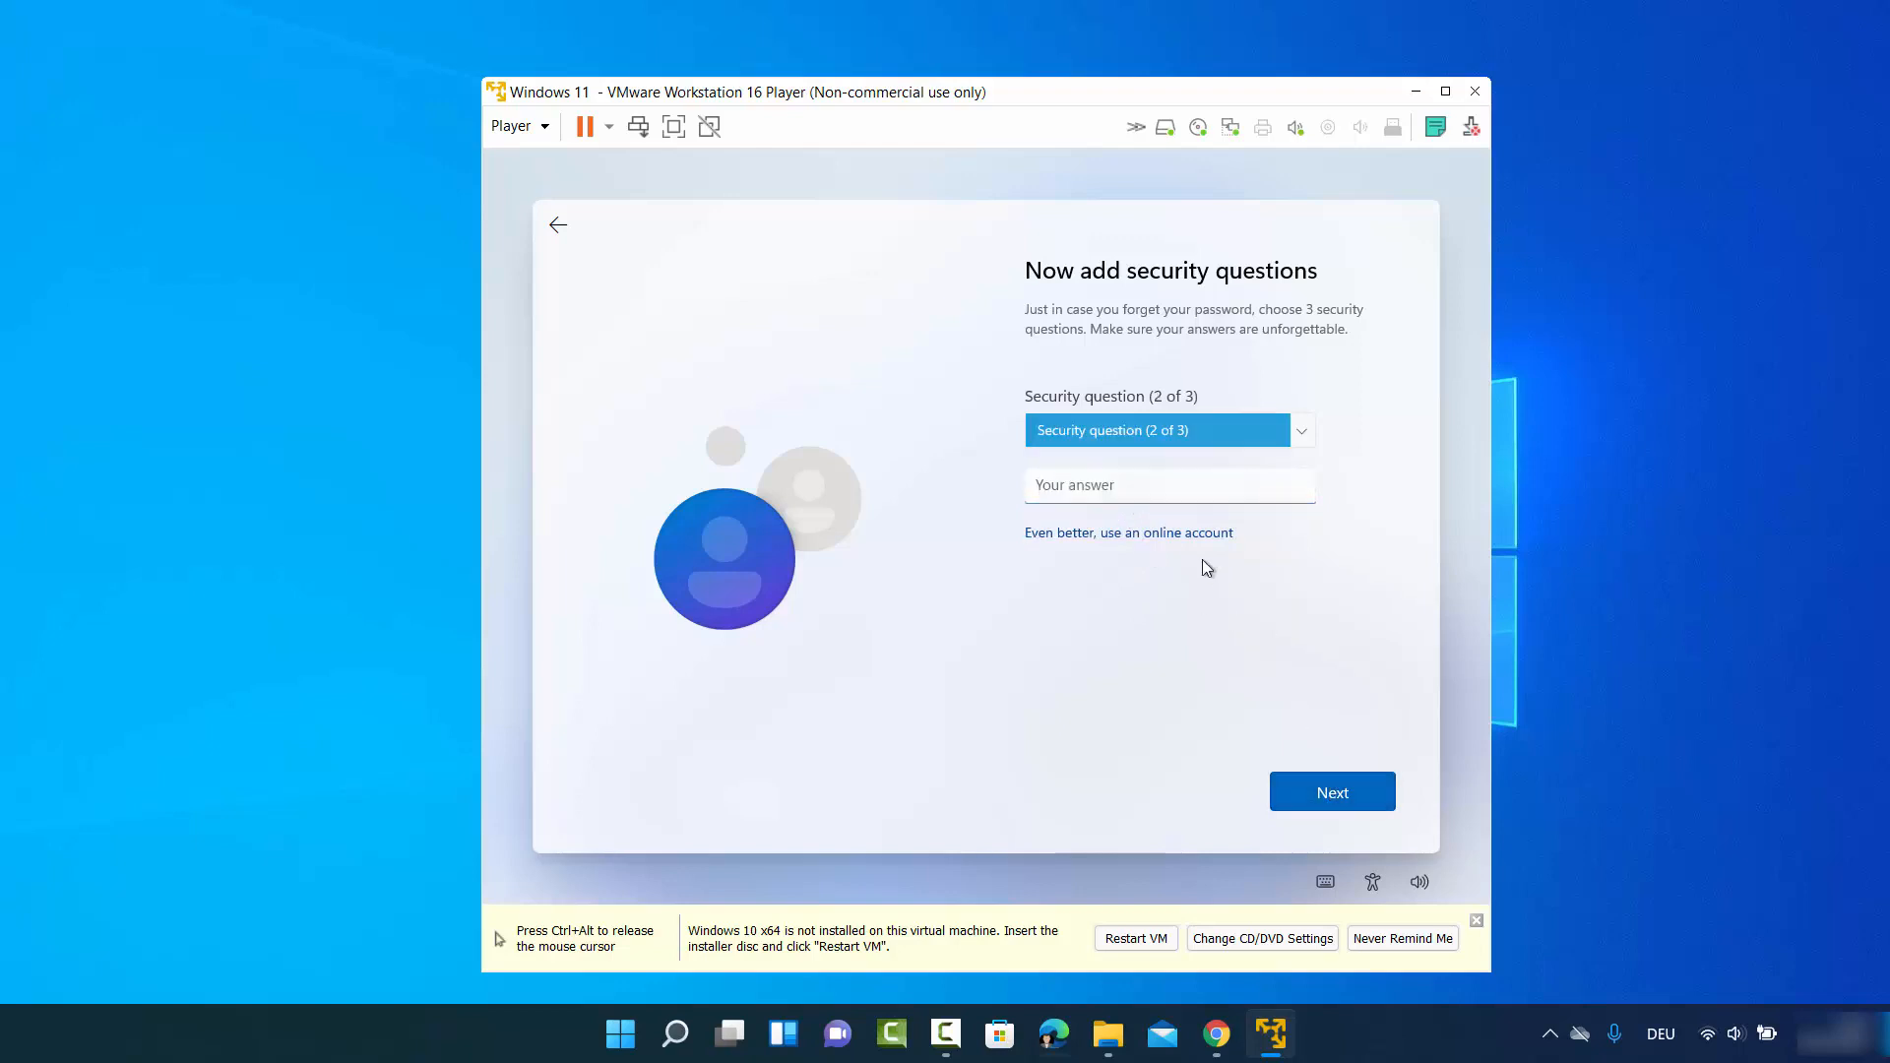
# Answer the birth-city question and a third security question to finish the account
pyautogui.click(1162, 433)
pyautogui.click(1149, 453)
pyautogui.click(1141, 483)
pyautogui.write('cd')
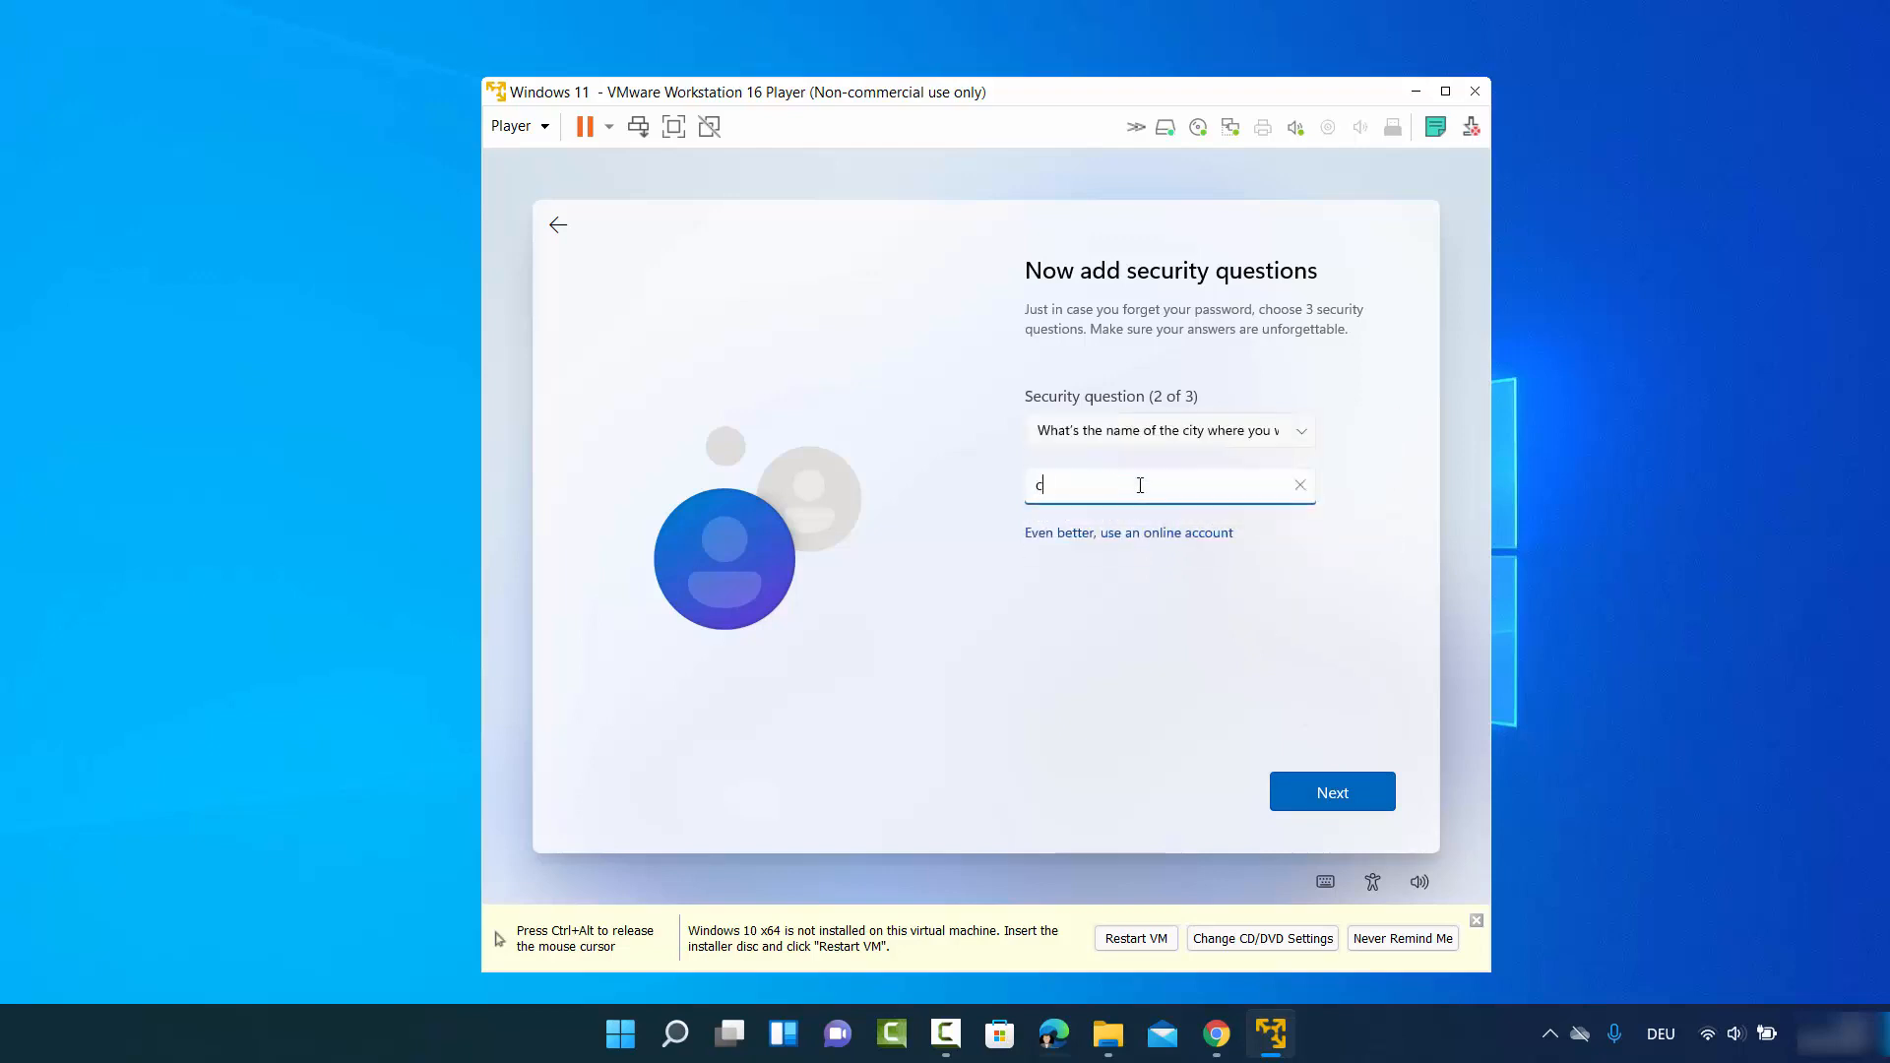
pyautogui.click(1333, 791)
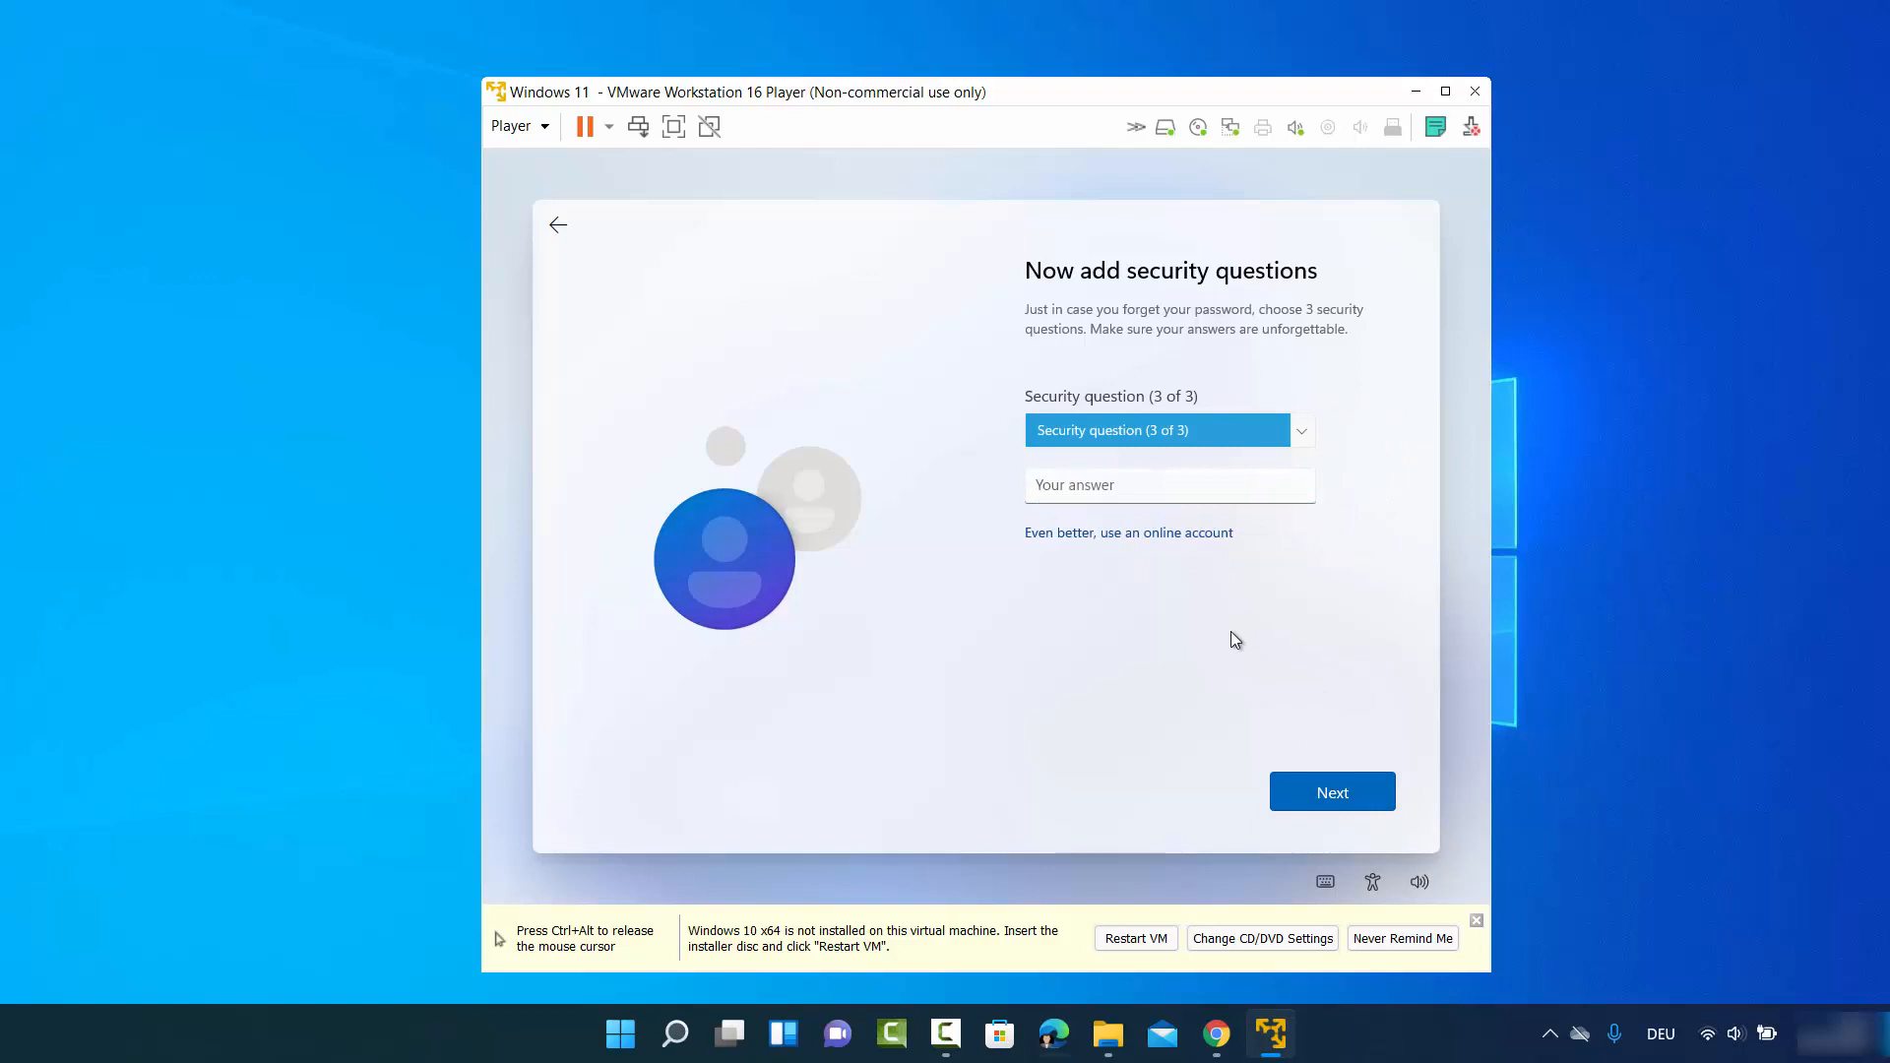
pyautogui.click(1152, 442)
pyautogui.click(1147, 465)
pyautogui.click(1138, 492)
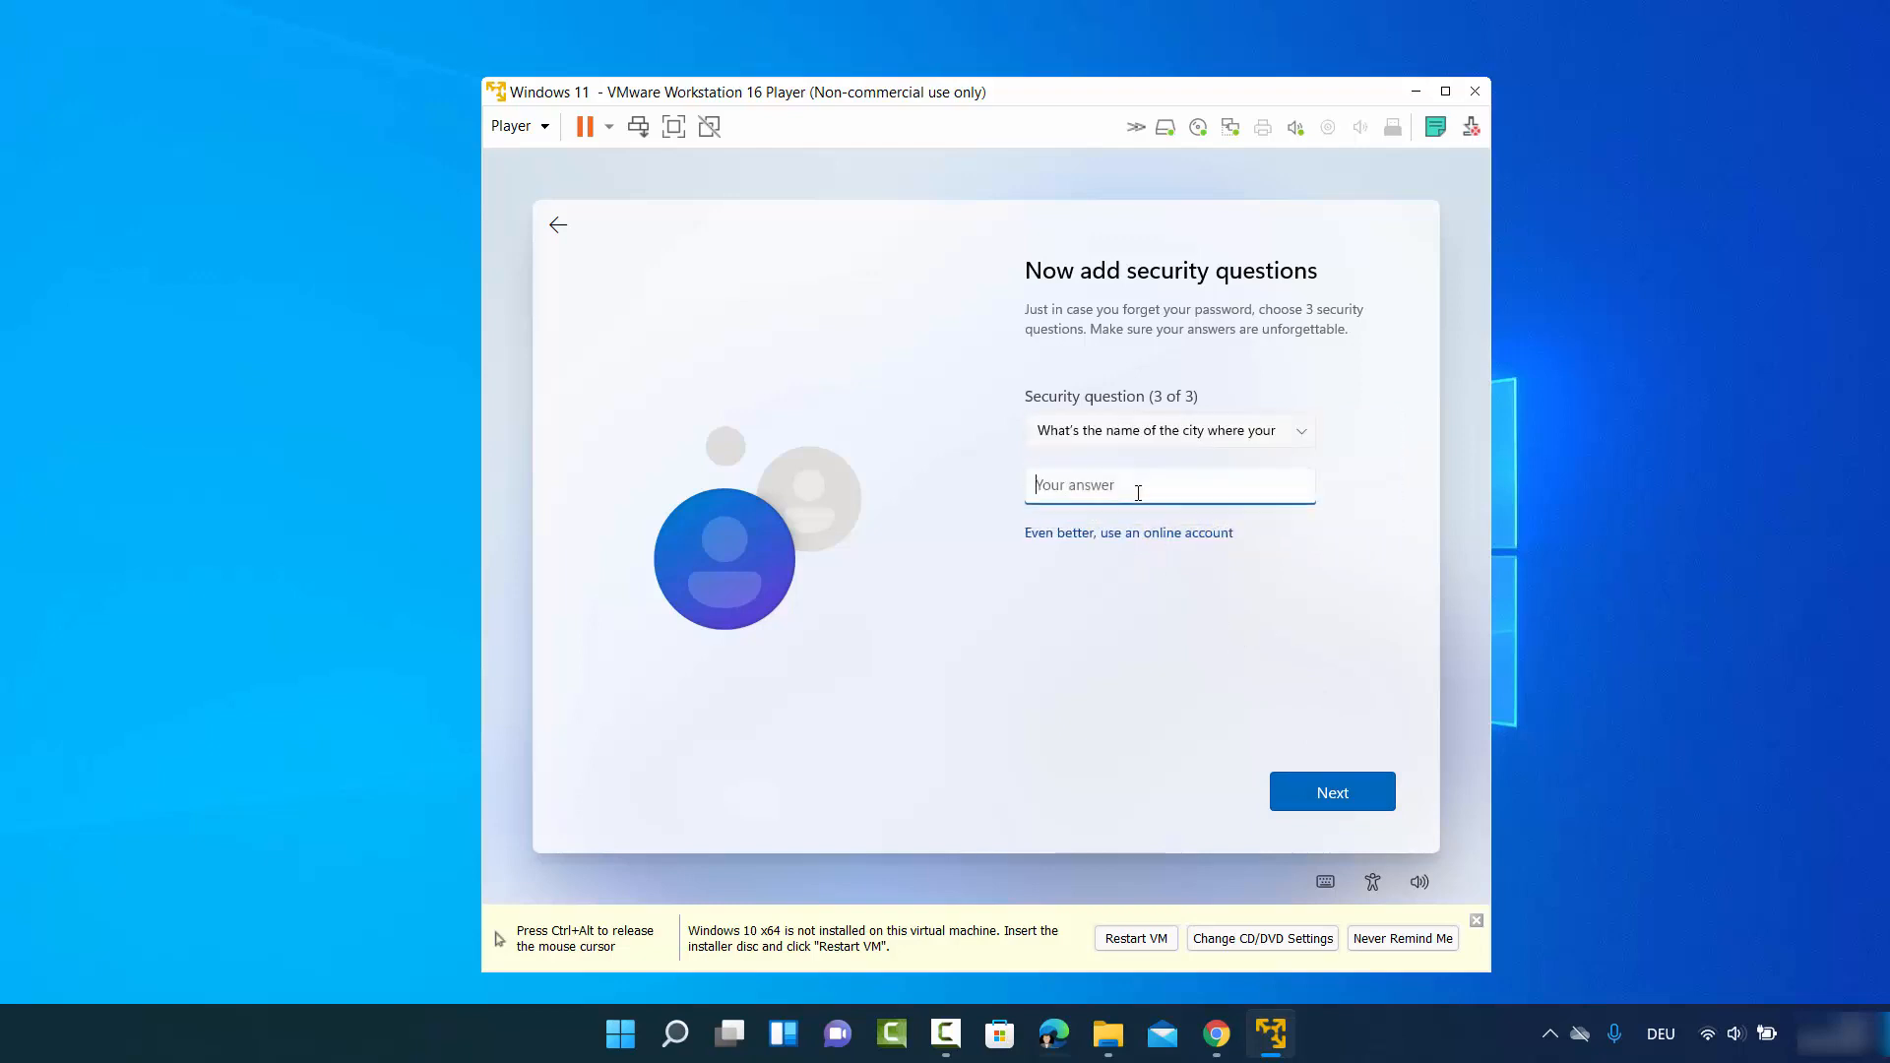
pyautogui.write('cb')
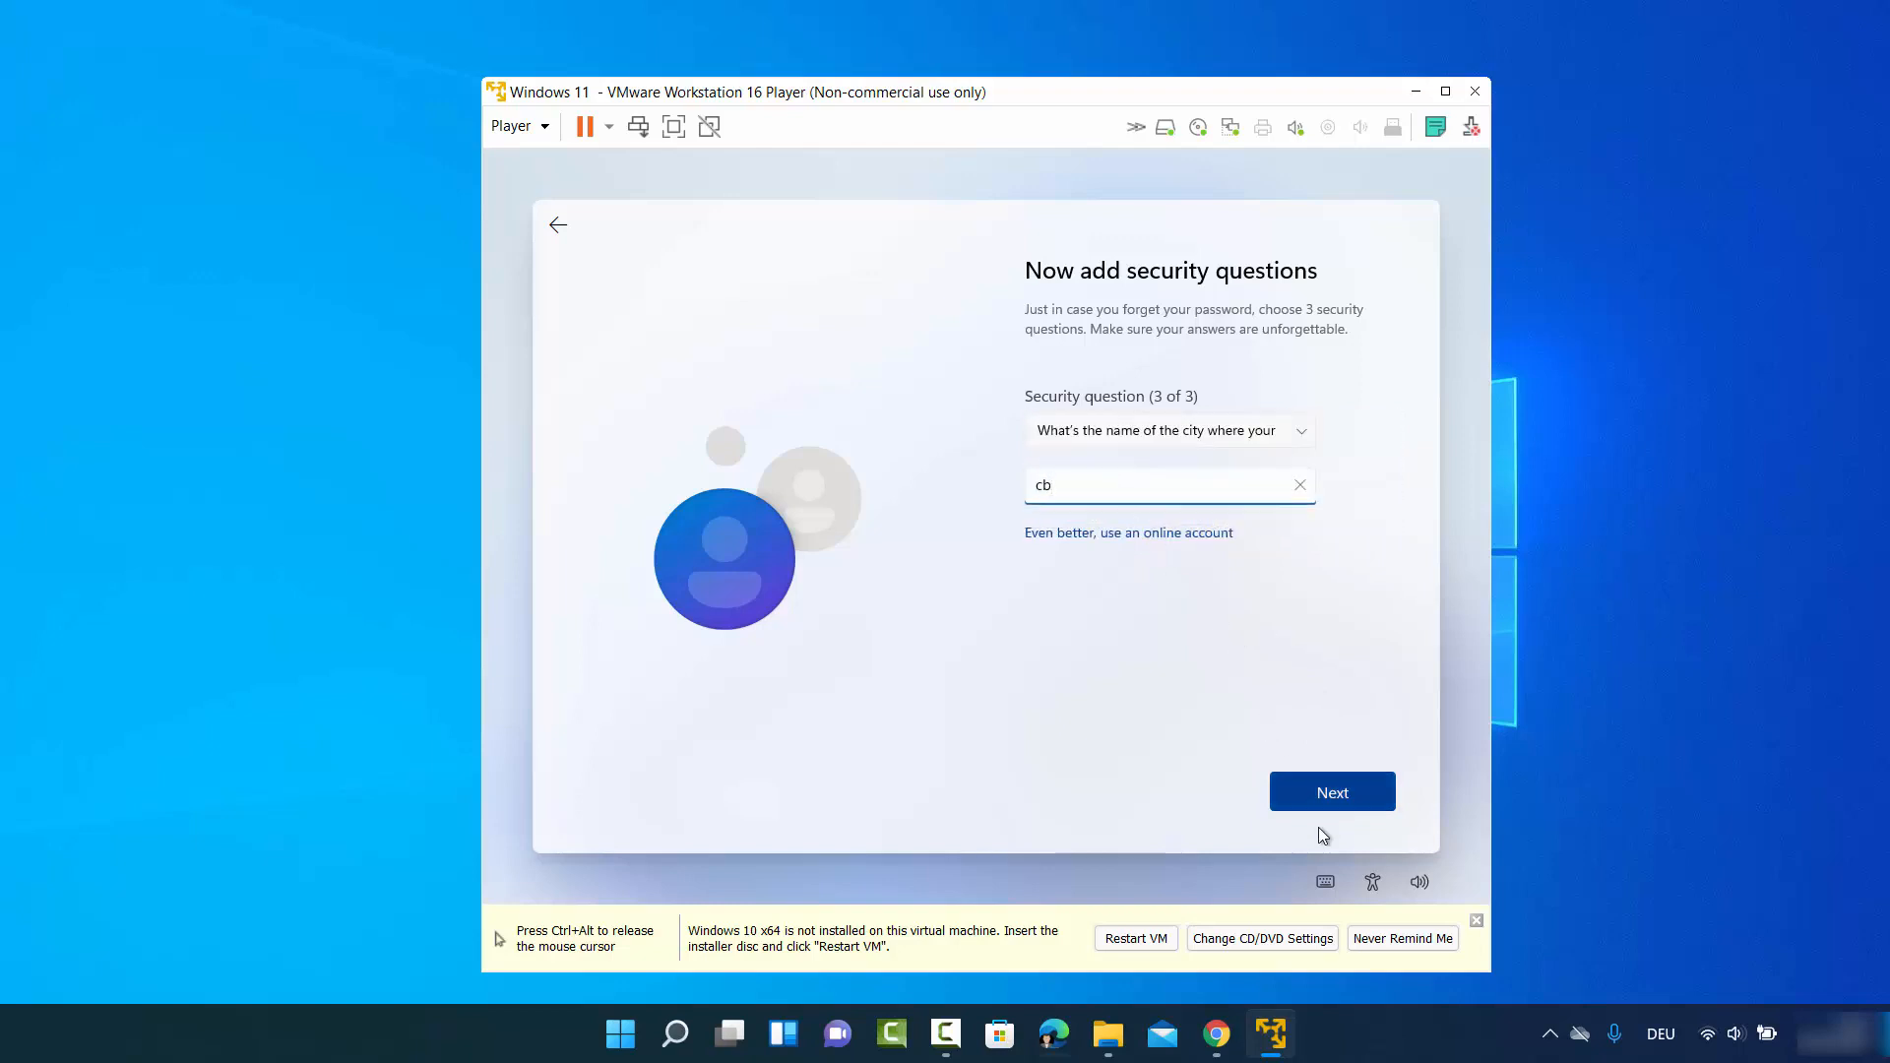
pyautogui.click(1313, 781)
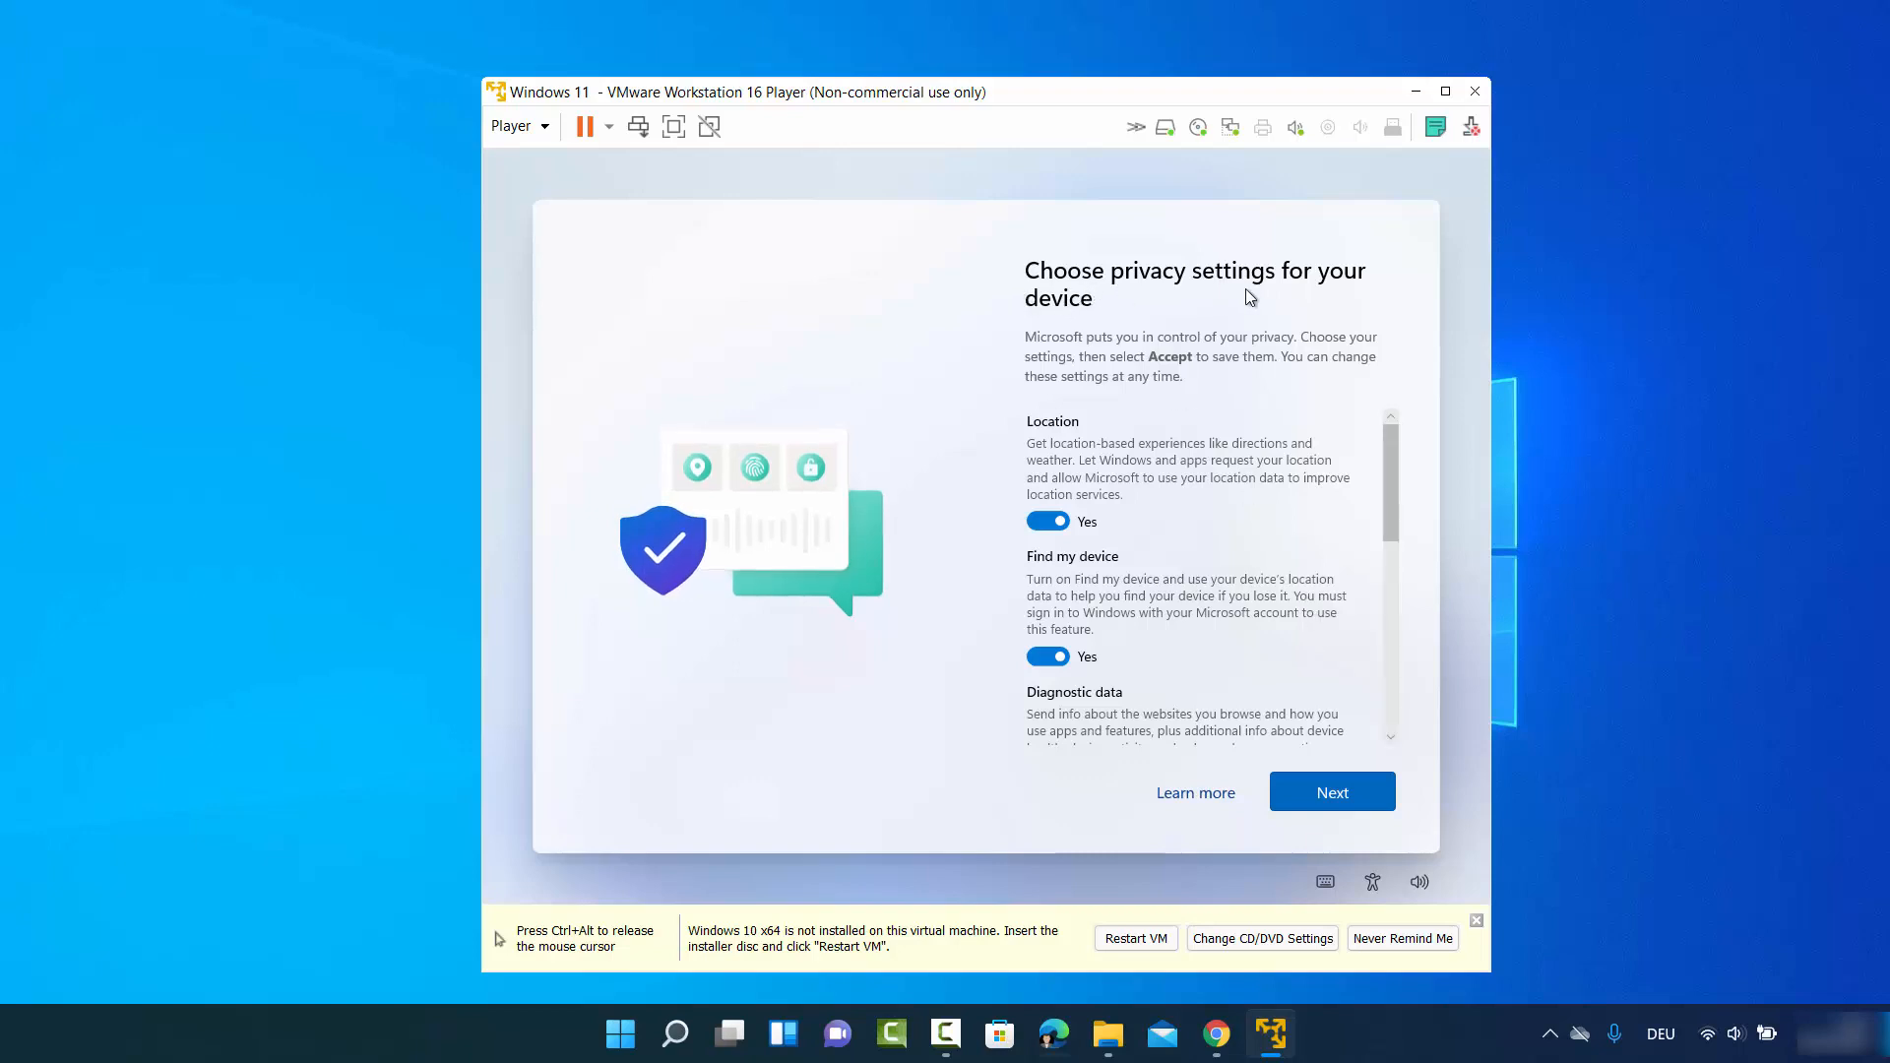
# Turn off location and Find my device, and limit diagnostic data to required only
pyautogui.scroll(-2, 1089, 414)
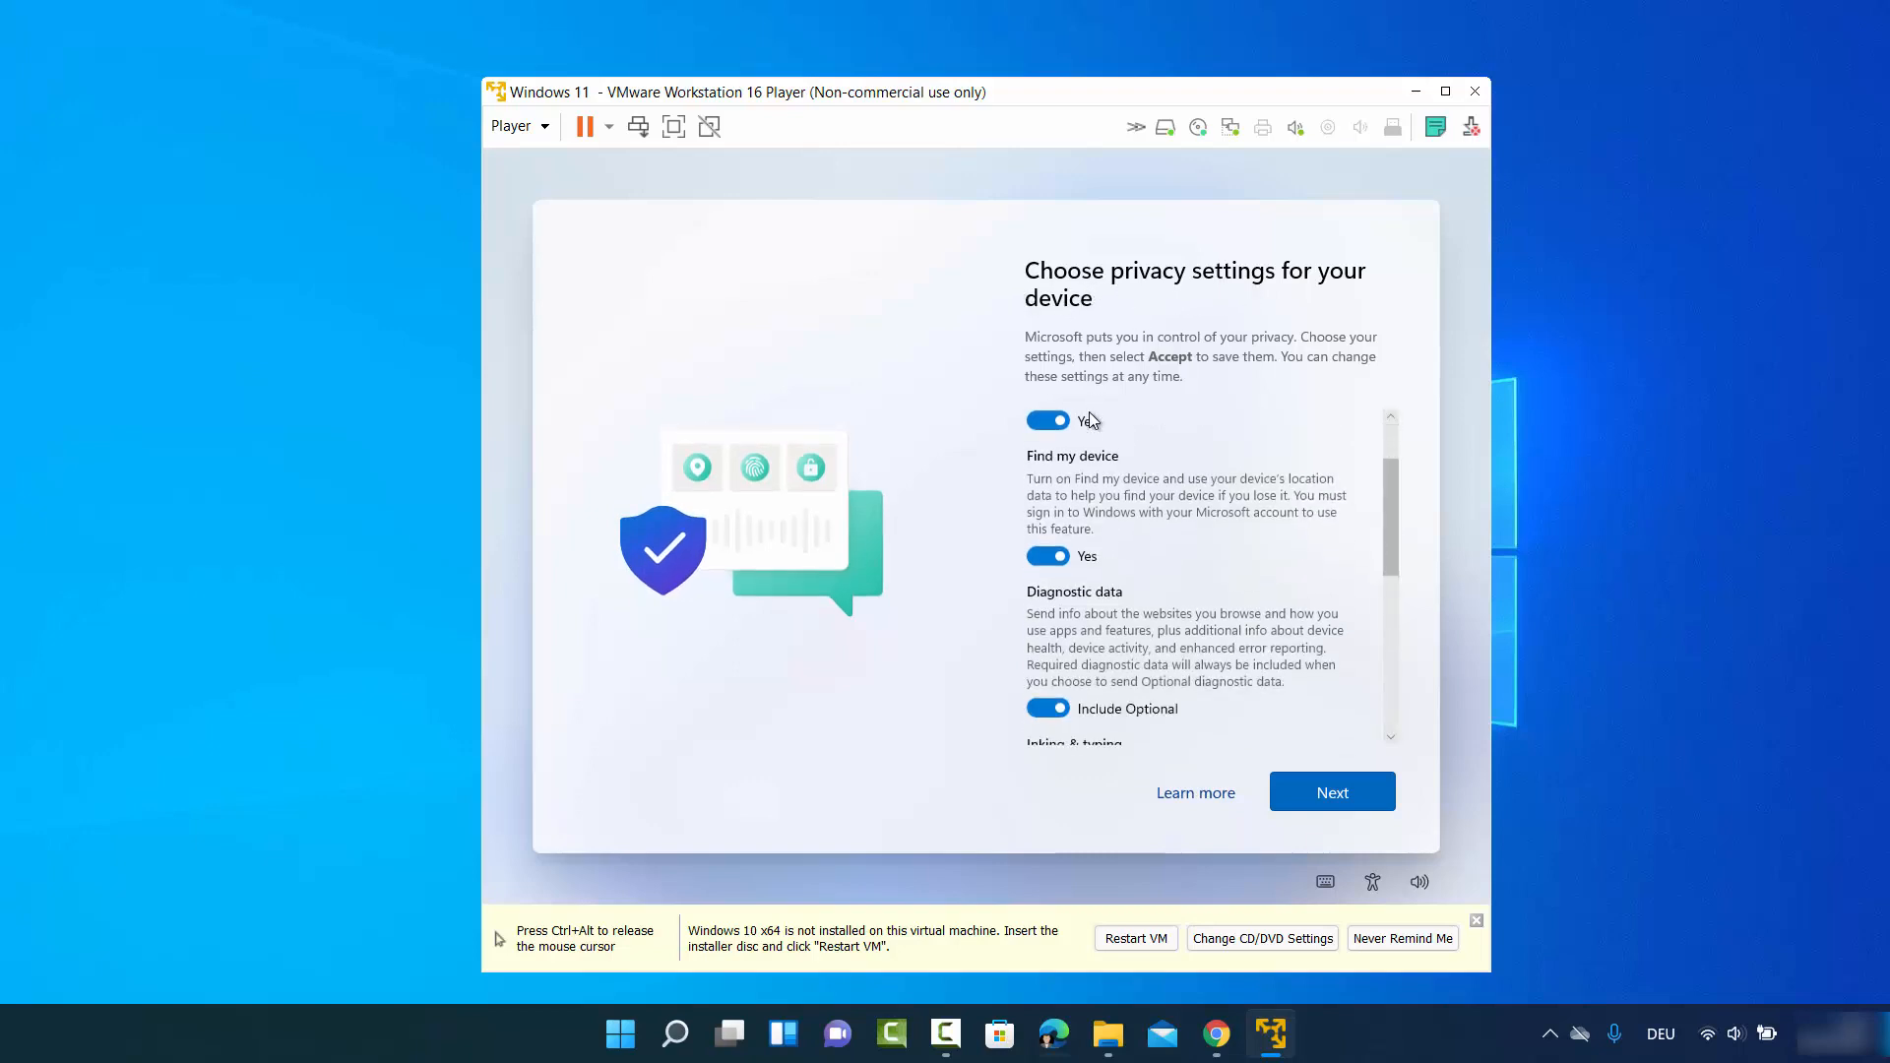
pyautogui.scroll(2, 1089, 421)
pyautogui.click(1045, 505)
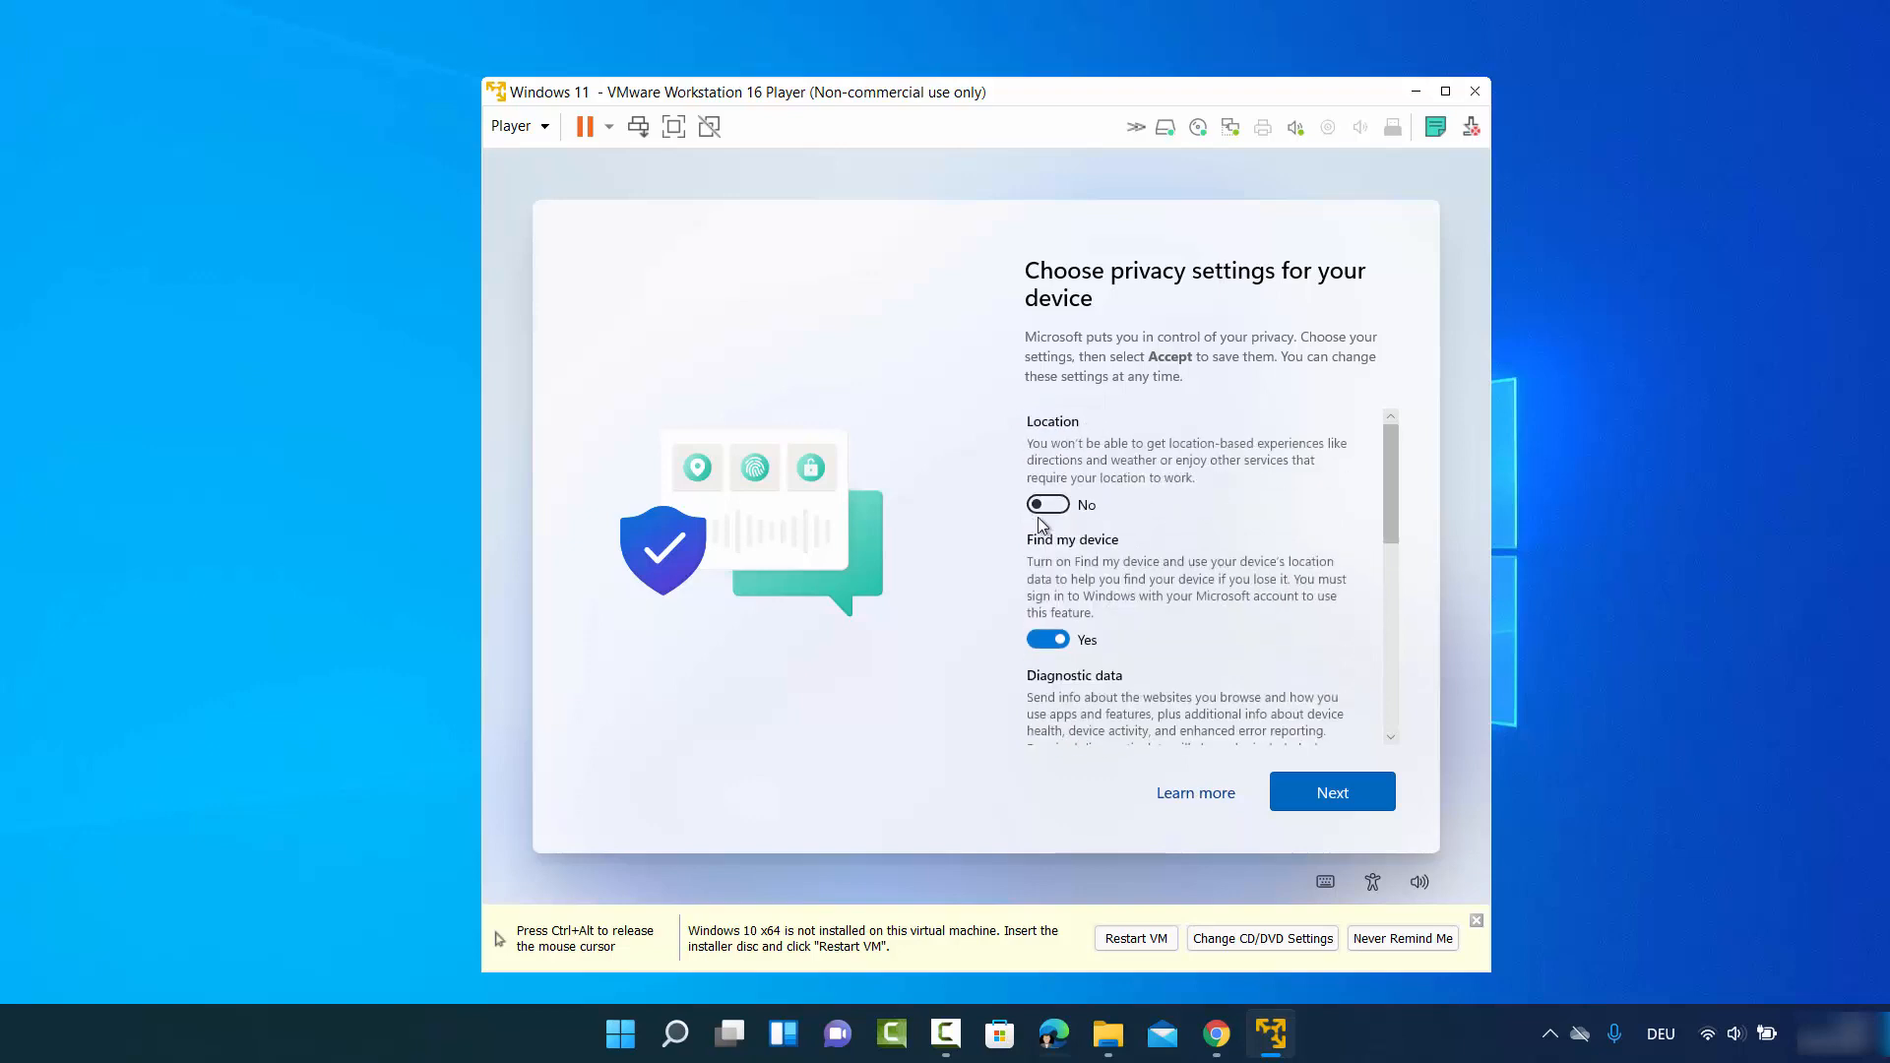
pyautogui.click(1048, 640)
pyautogui.scroll(-1, 1109, 565)
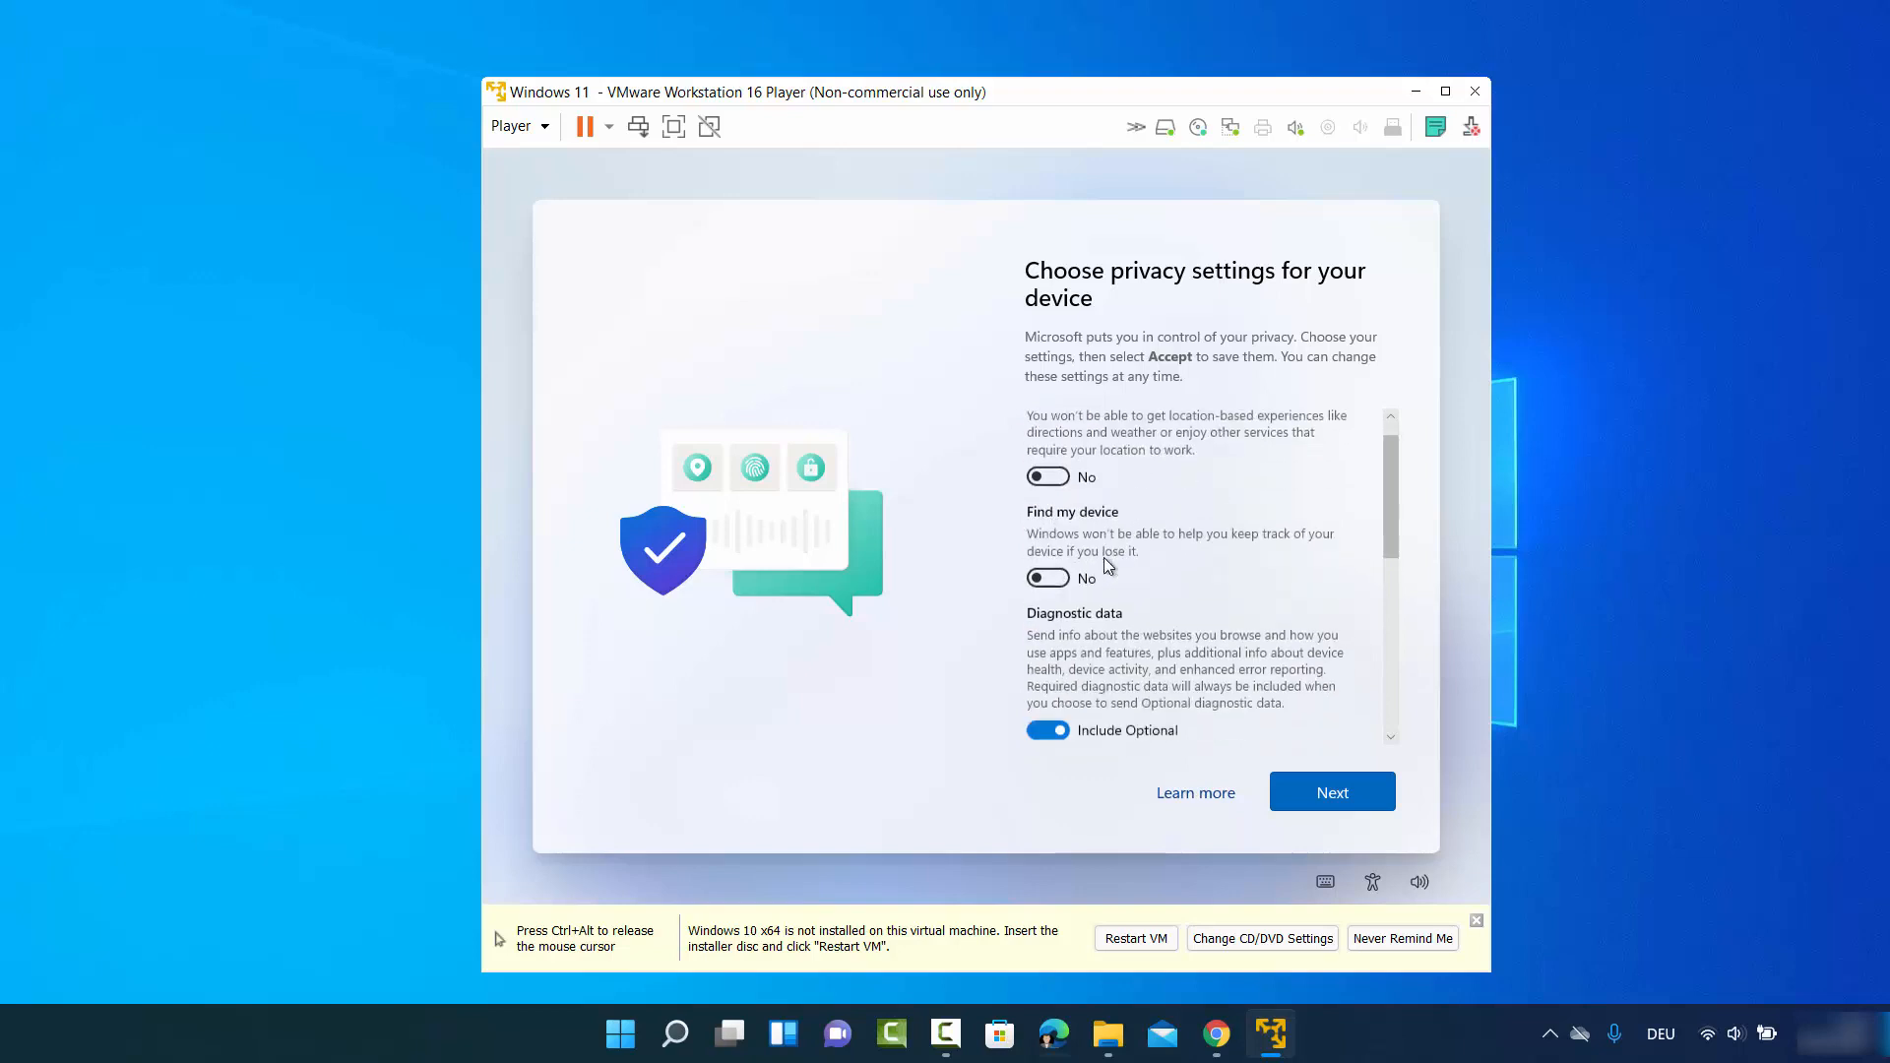
pyautogui.scroll(-2, 1109, 565)
pyautogui.click(1046, 632)
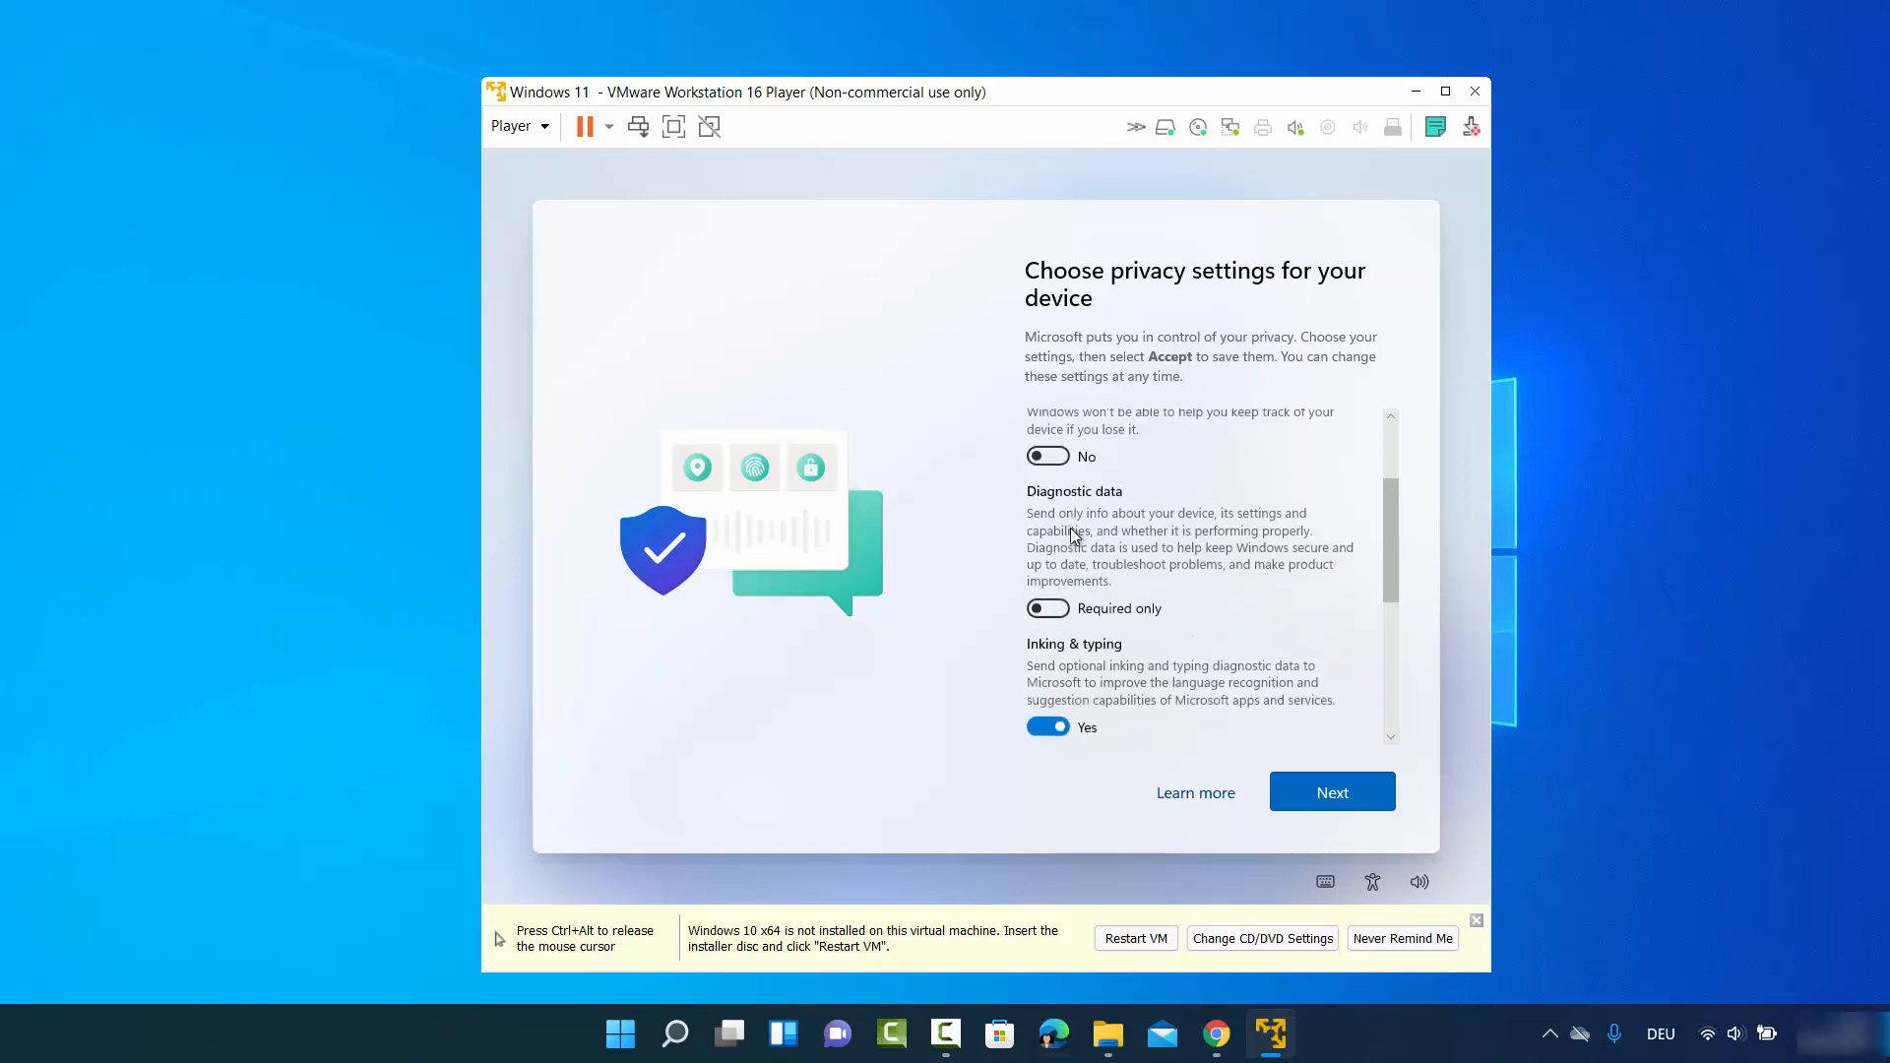
# Turn off inking and typing, tailored experiences and the advertising ID, then accept
pyautogui.scroll(-1, 1072, 534)
pyautogui.click(1045, 676)
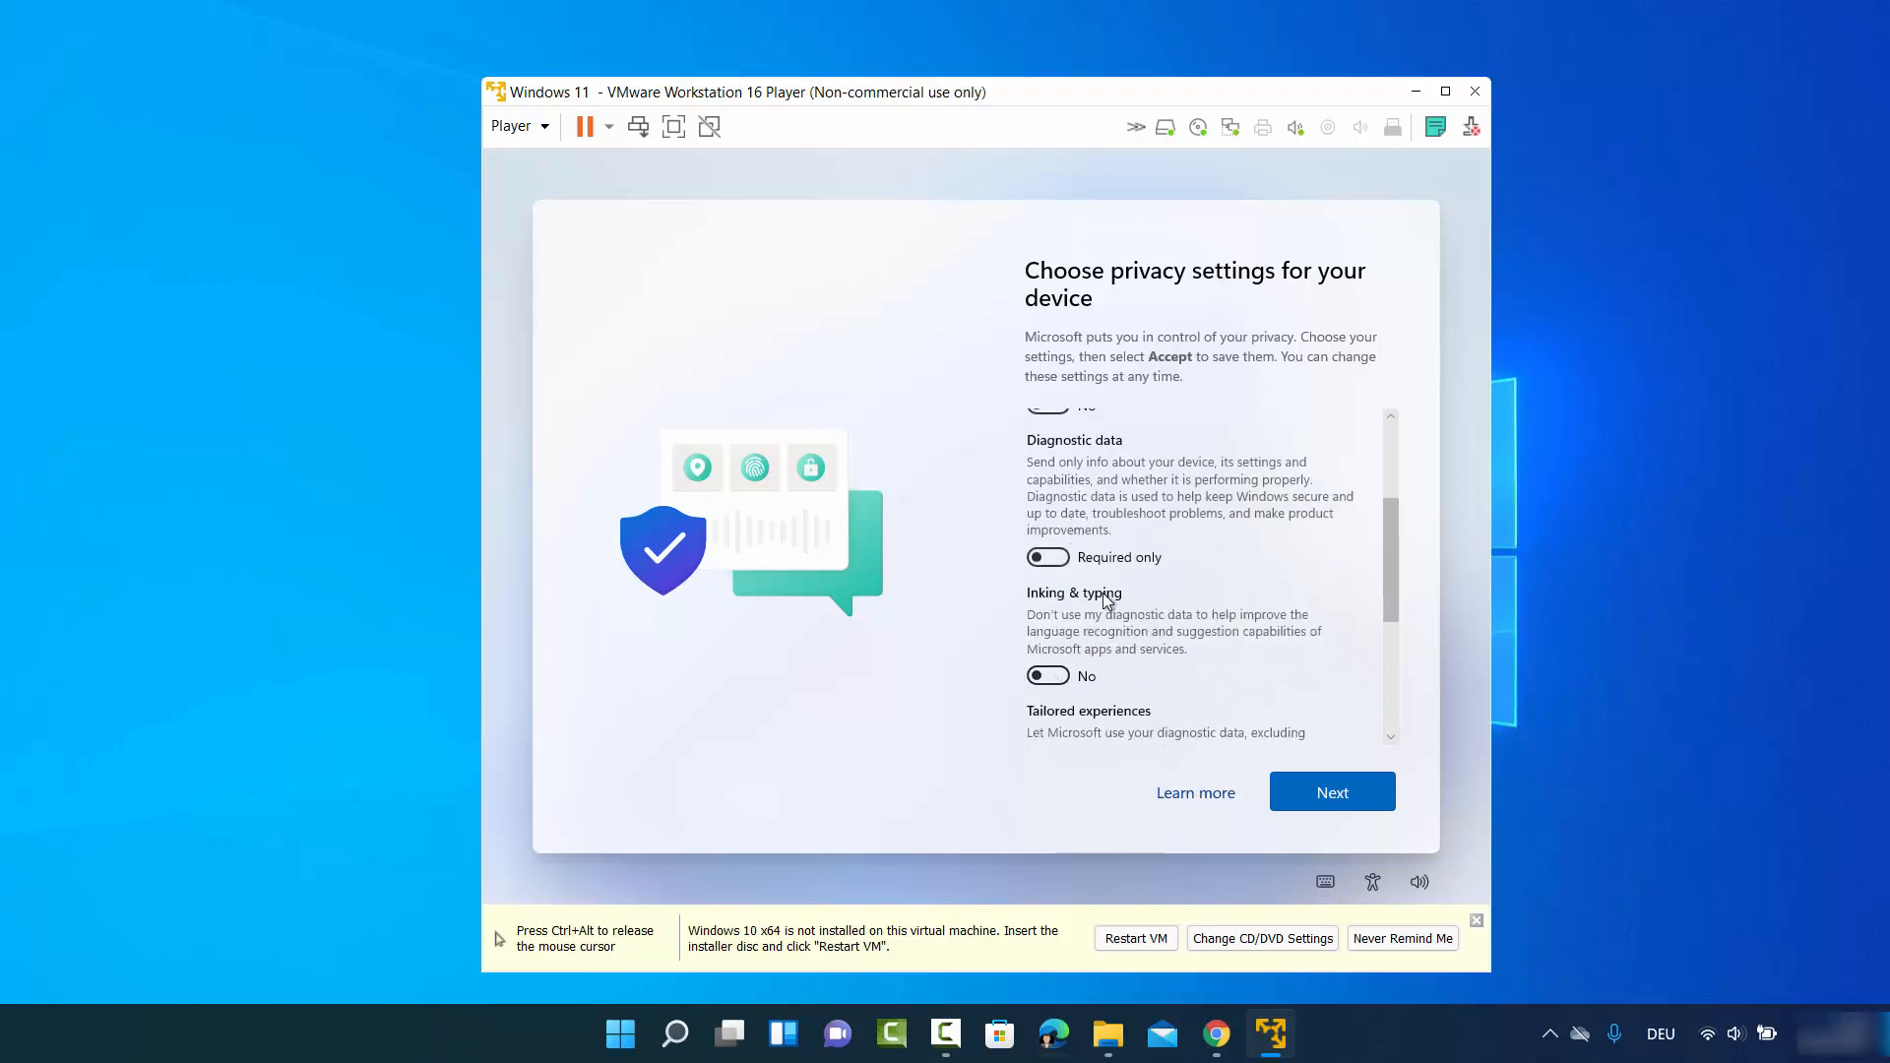
pyautogui.scroll(-3, 1103, 594)
pyautogui.click(1038, 660)
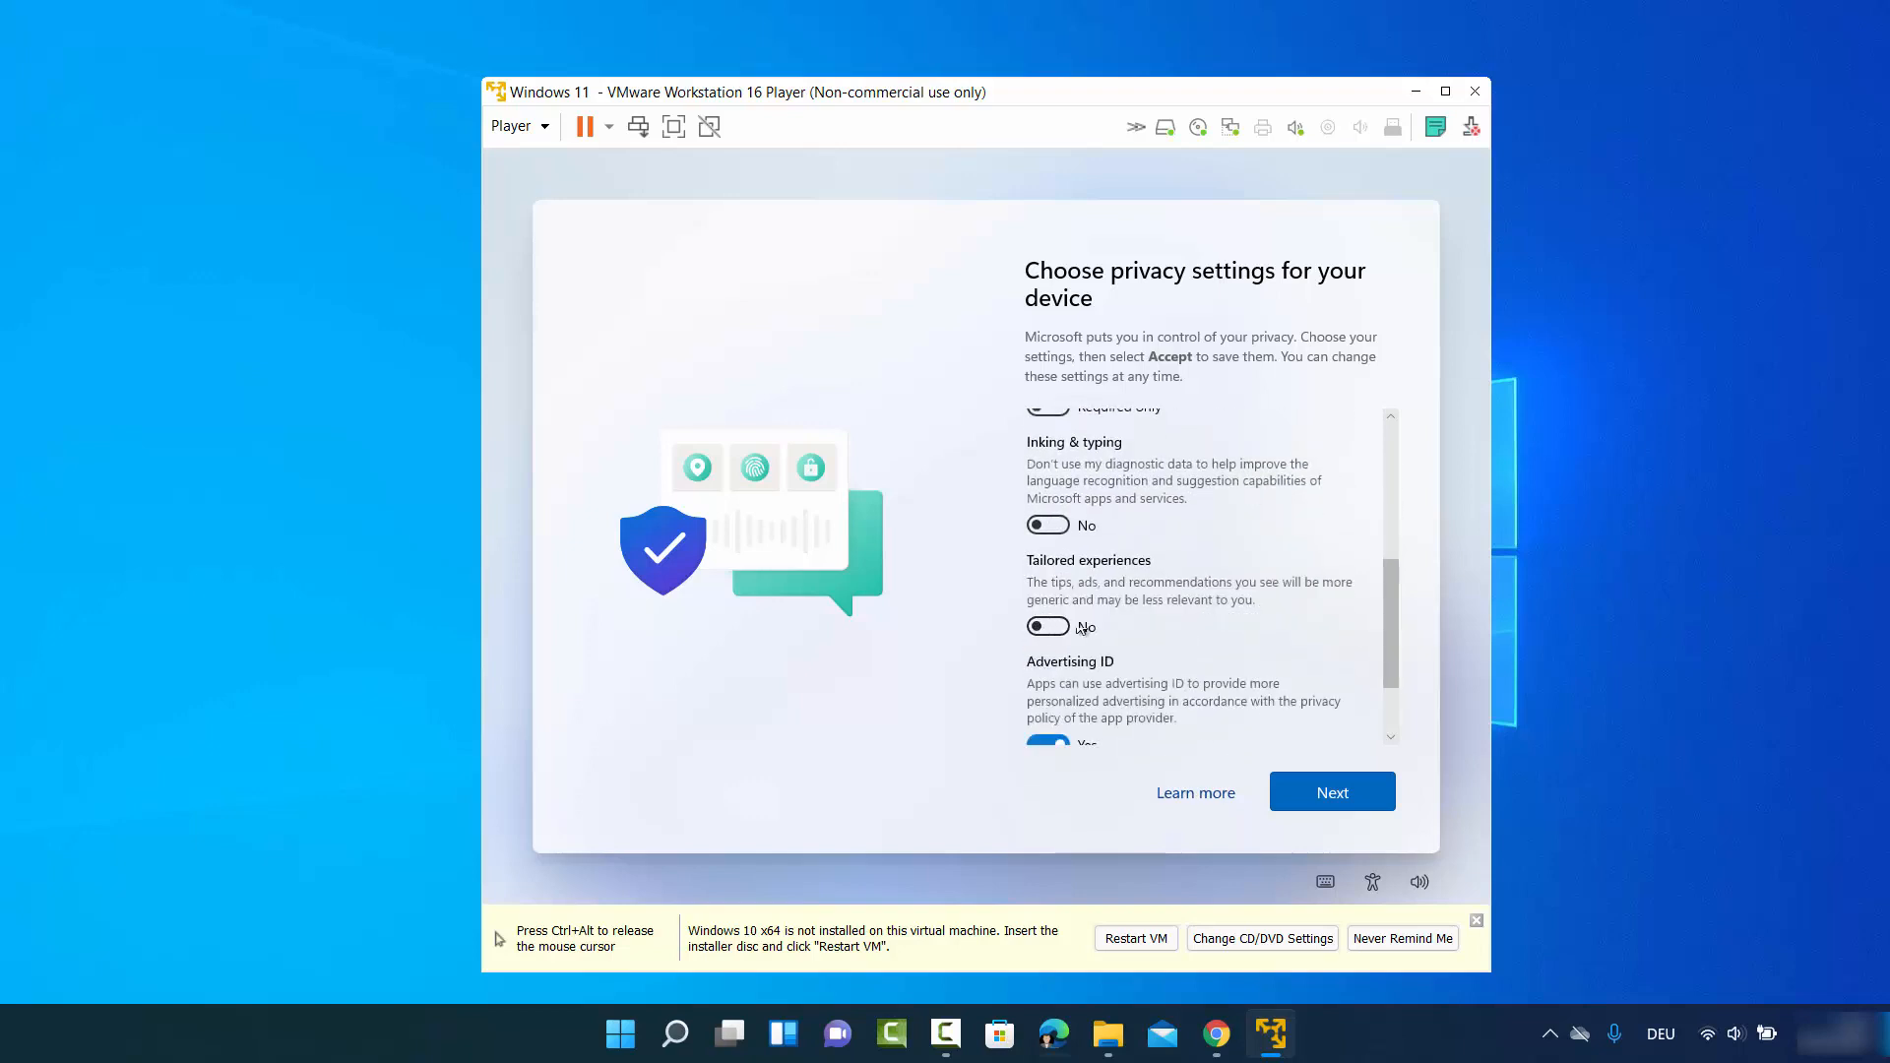
pyautogui.scroll(-2, 1041, 652)
pyautogui.click(1045, 647)
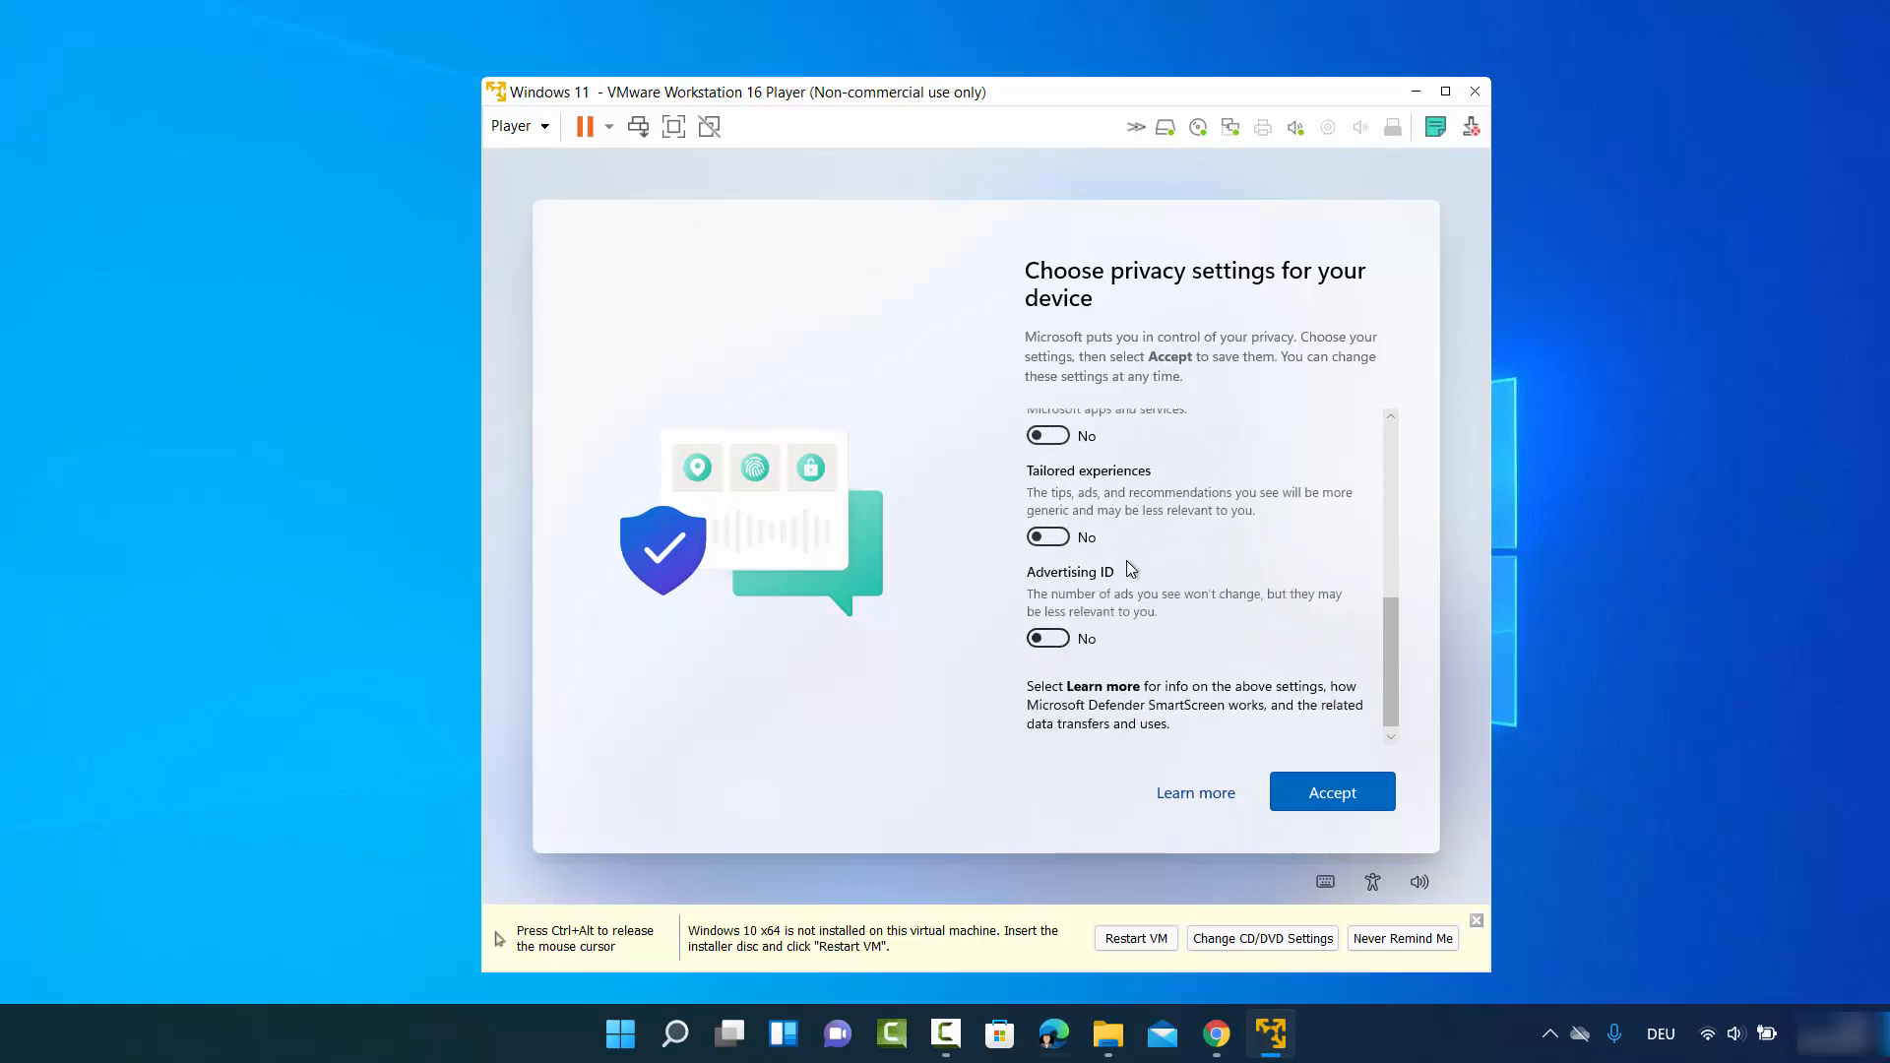
pyautogui.scroll(10, 1127, 561)
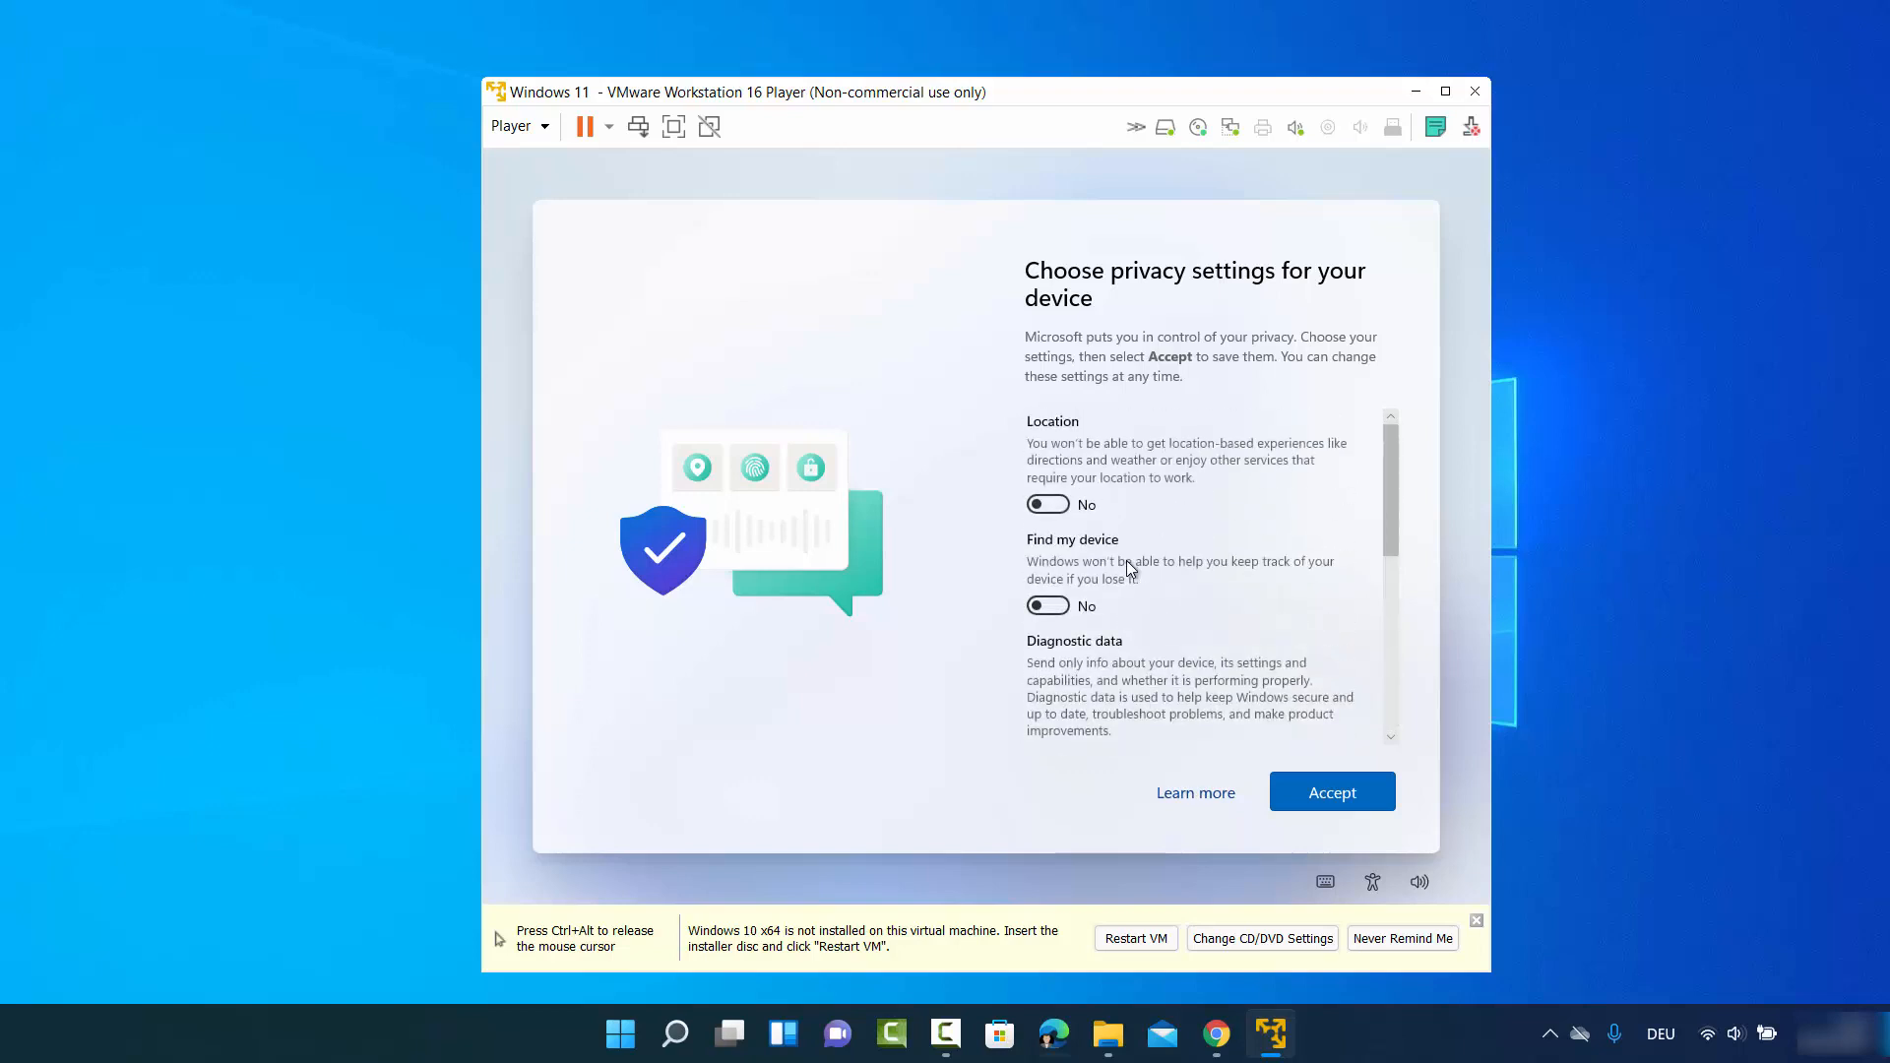
pyautogui.scroll(-8, 1126, 559)
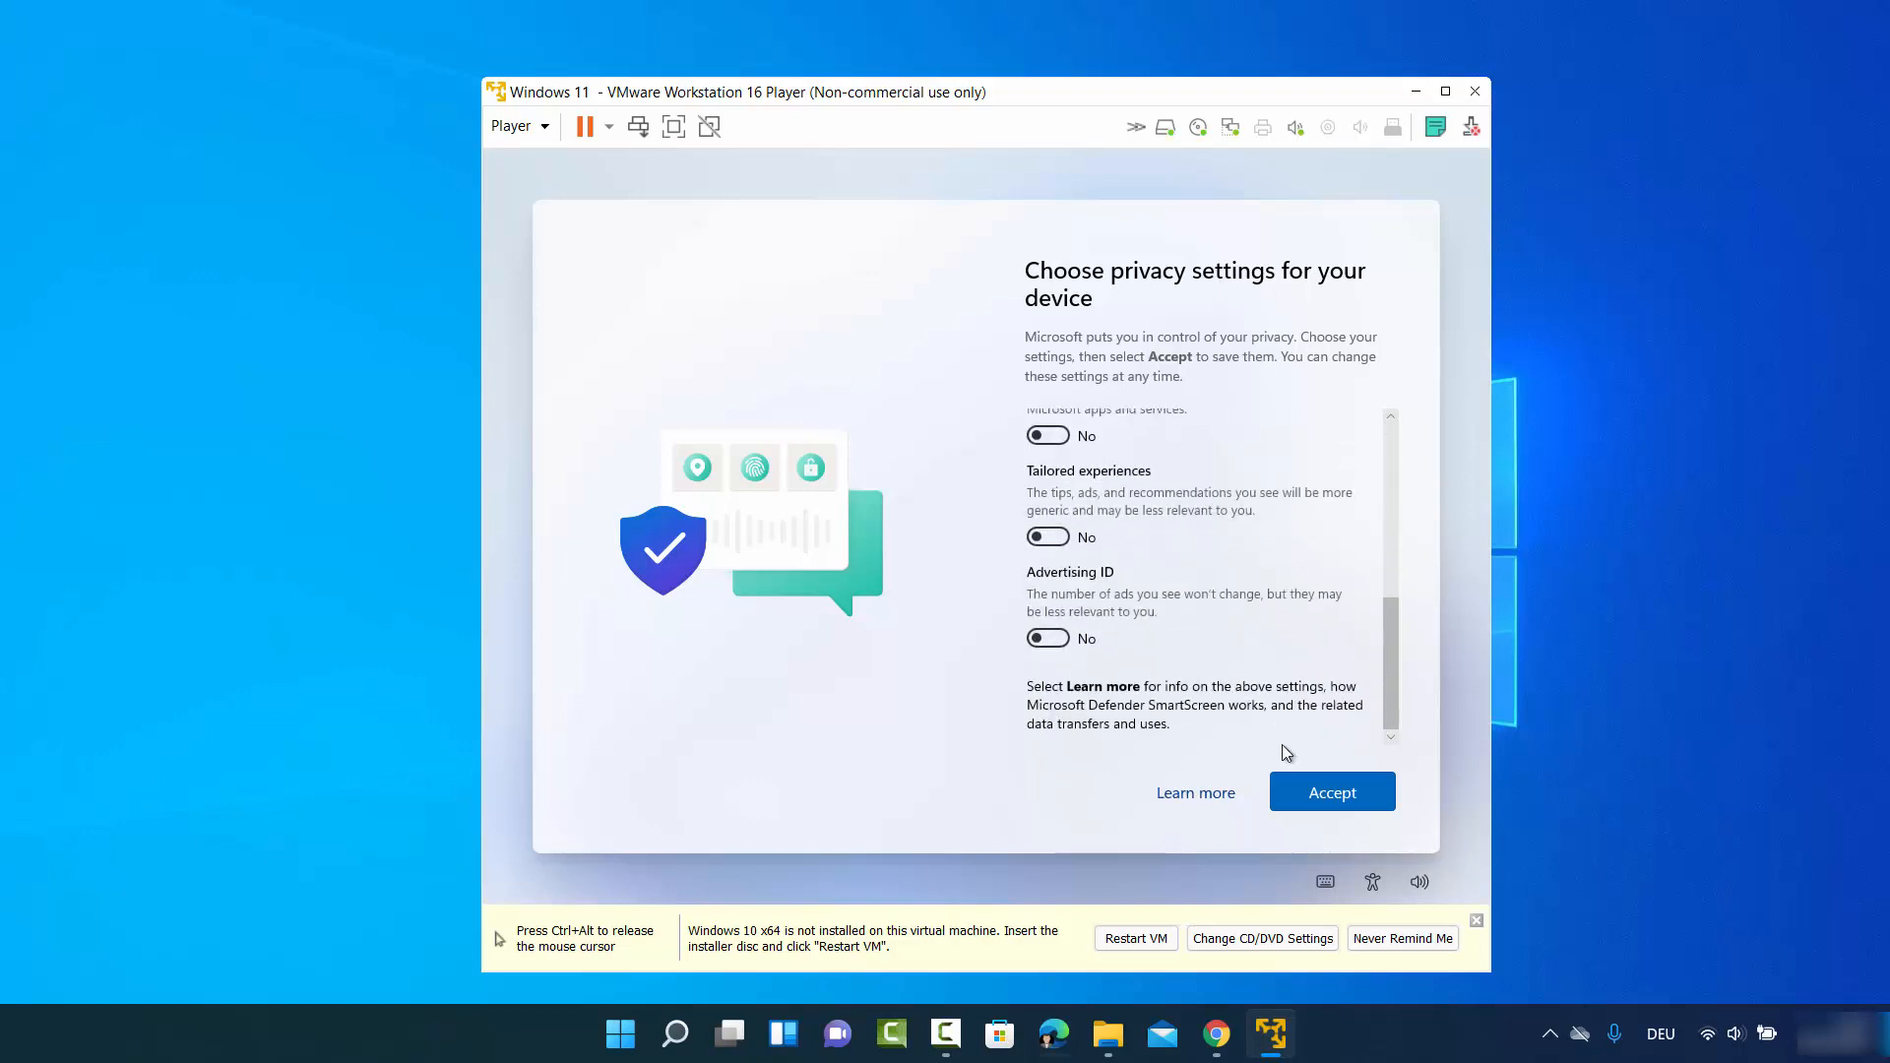
pyautogui.click(1313, 799)
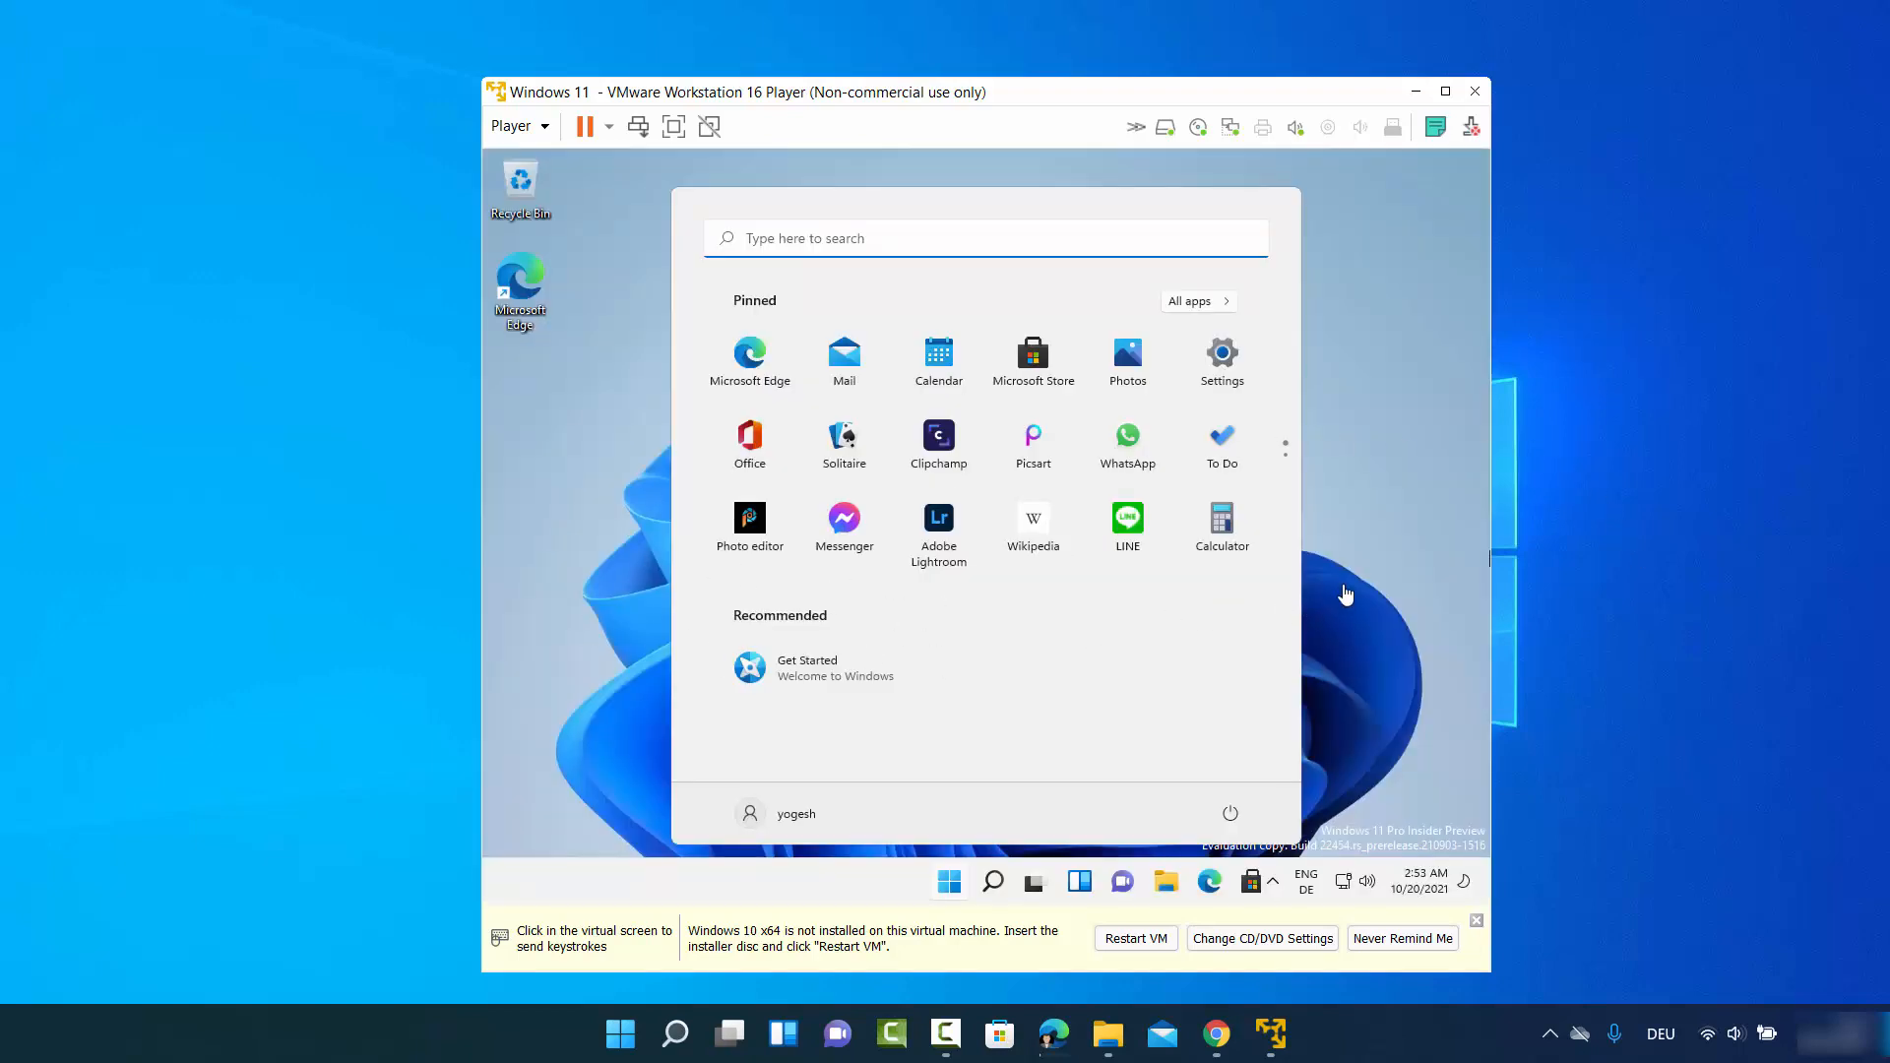
# Close the guest's Start menu and maximize the player window over the Windows 11 desktop
pyautogui.click(1358, 566)
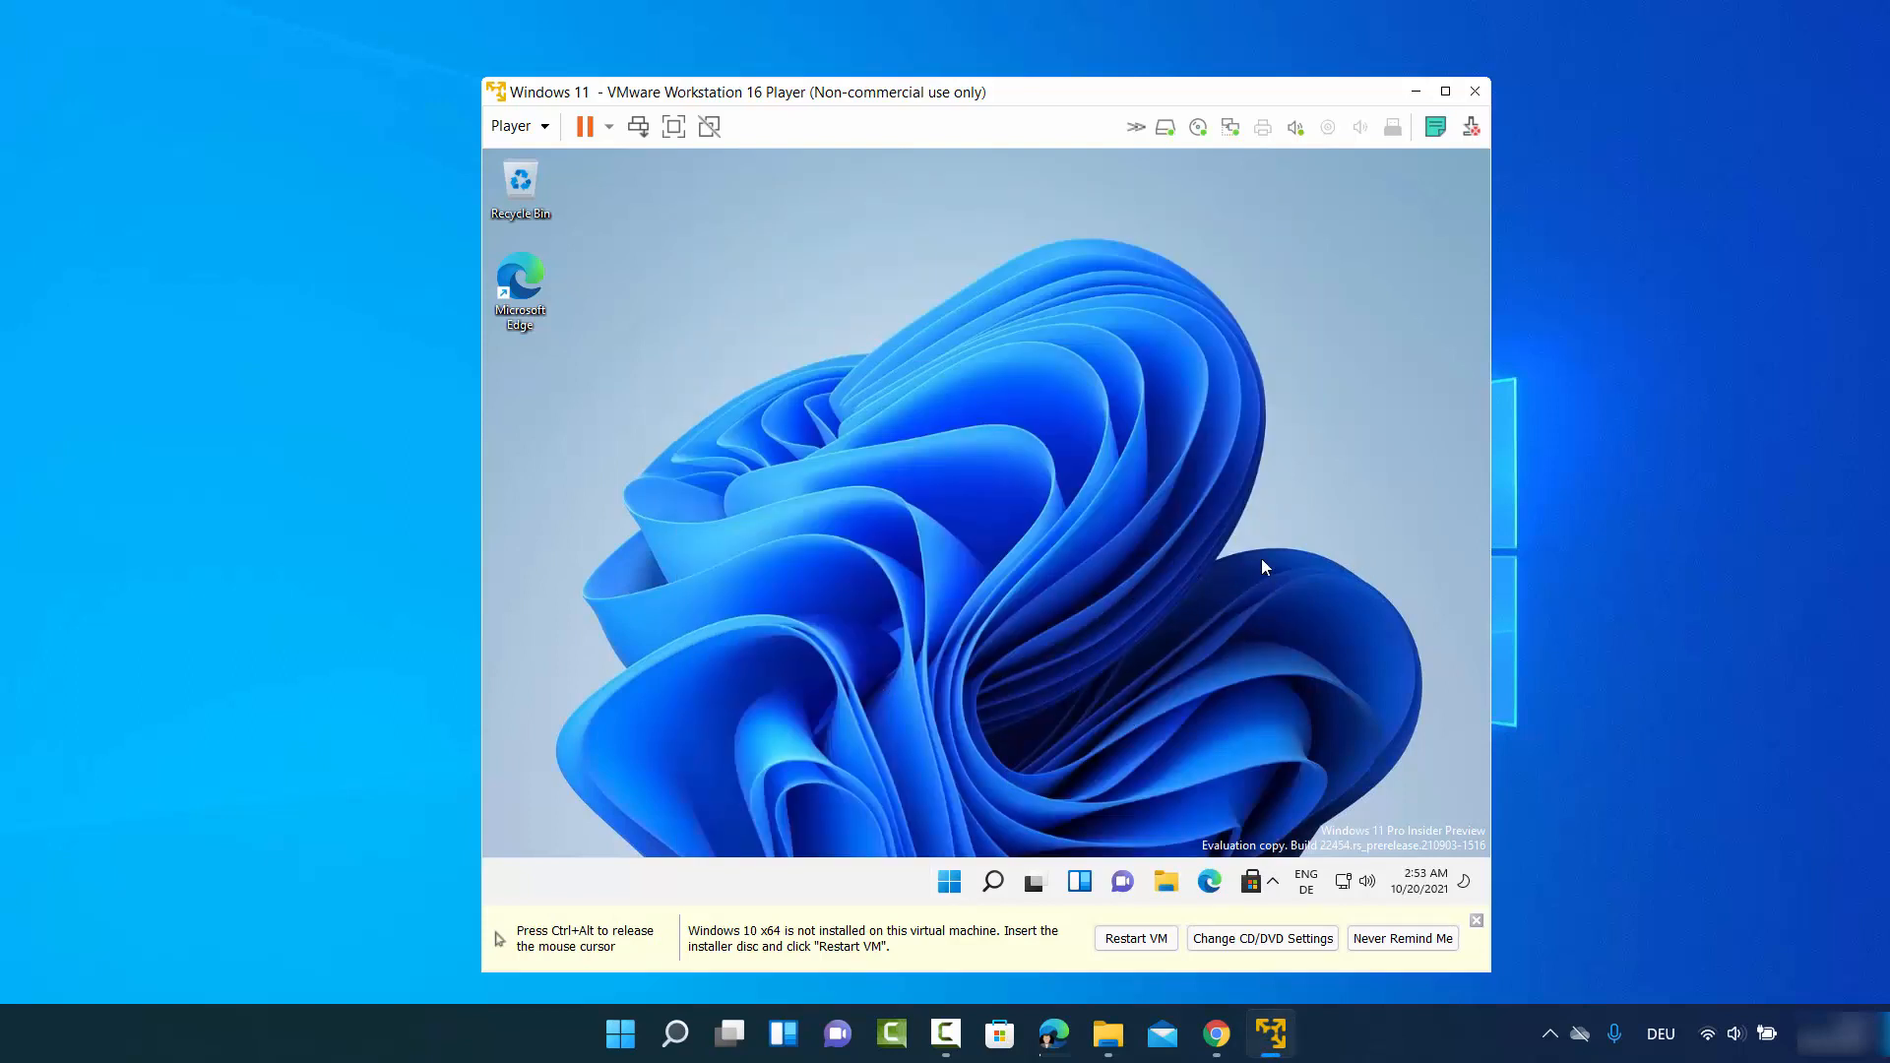
pyautogui.hotkey('ctrl', 'alt')
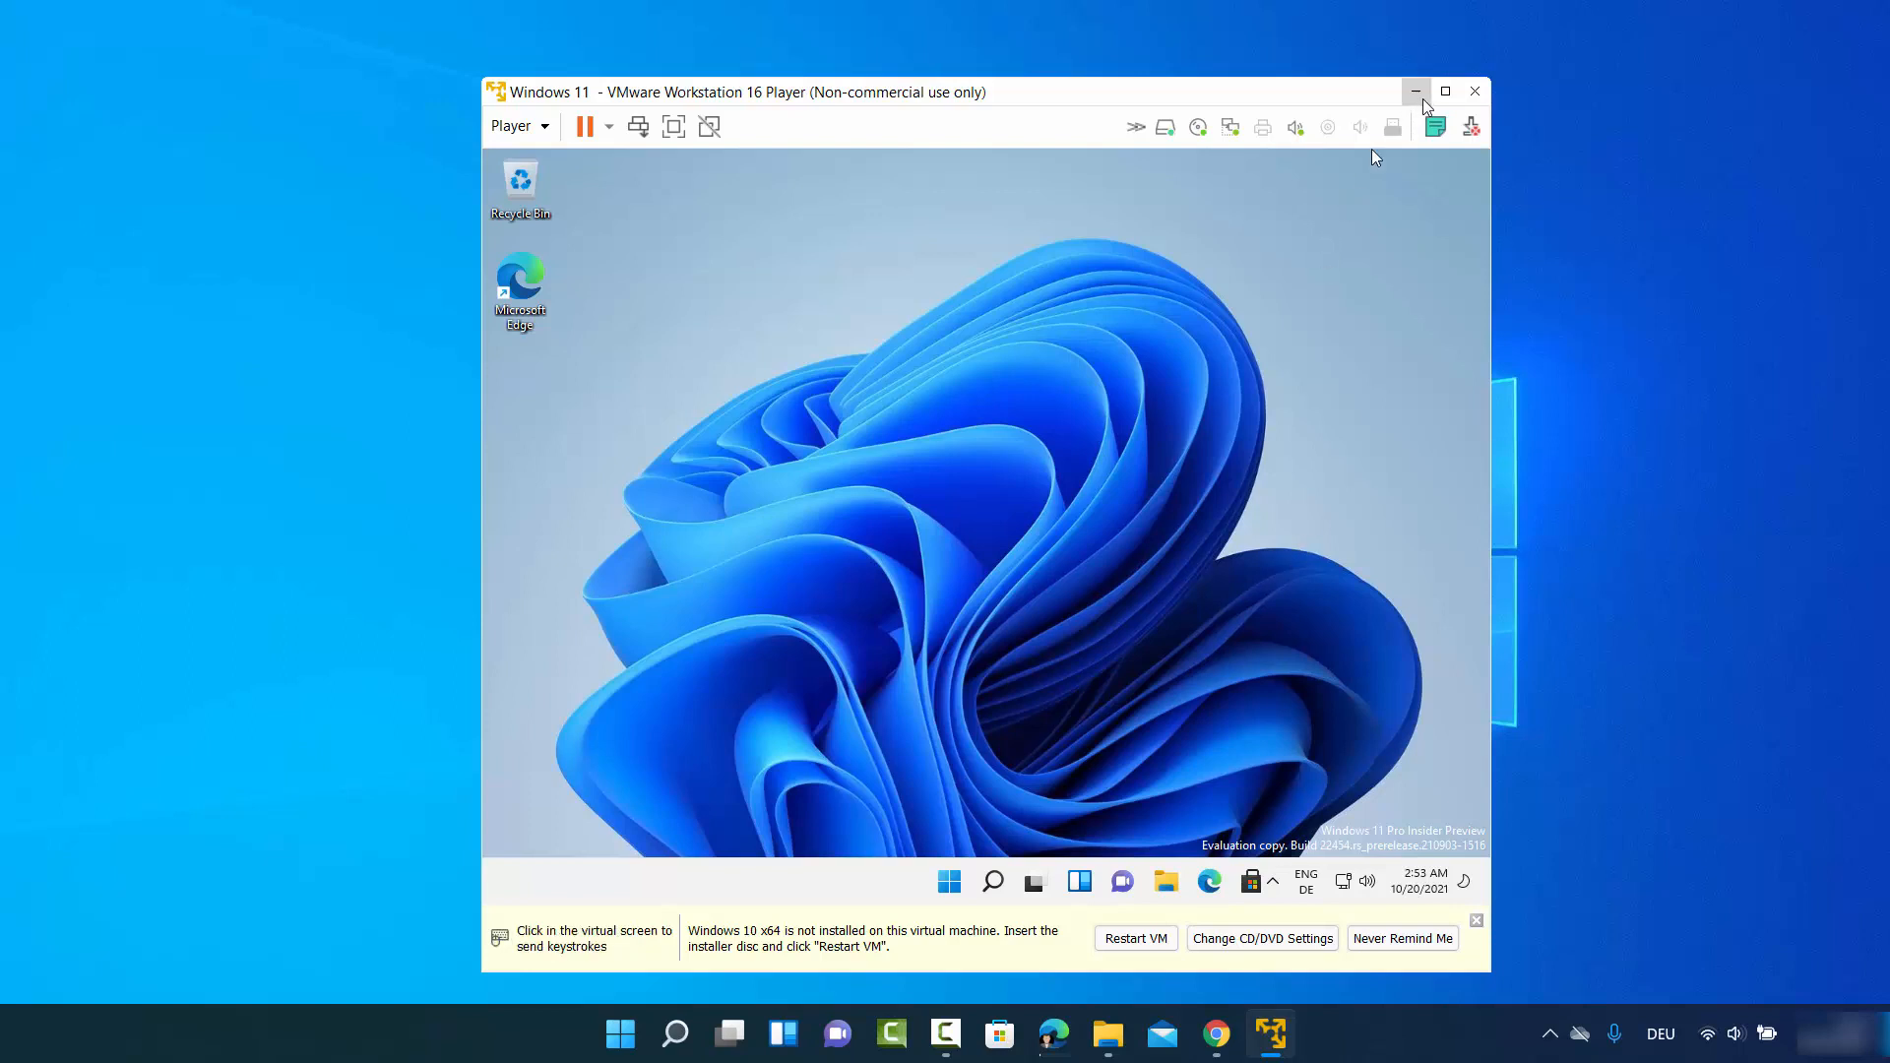
pyautogui.moveTo(1446, 98)
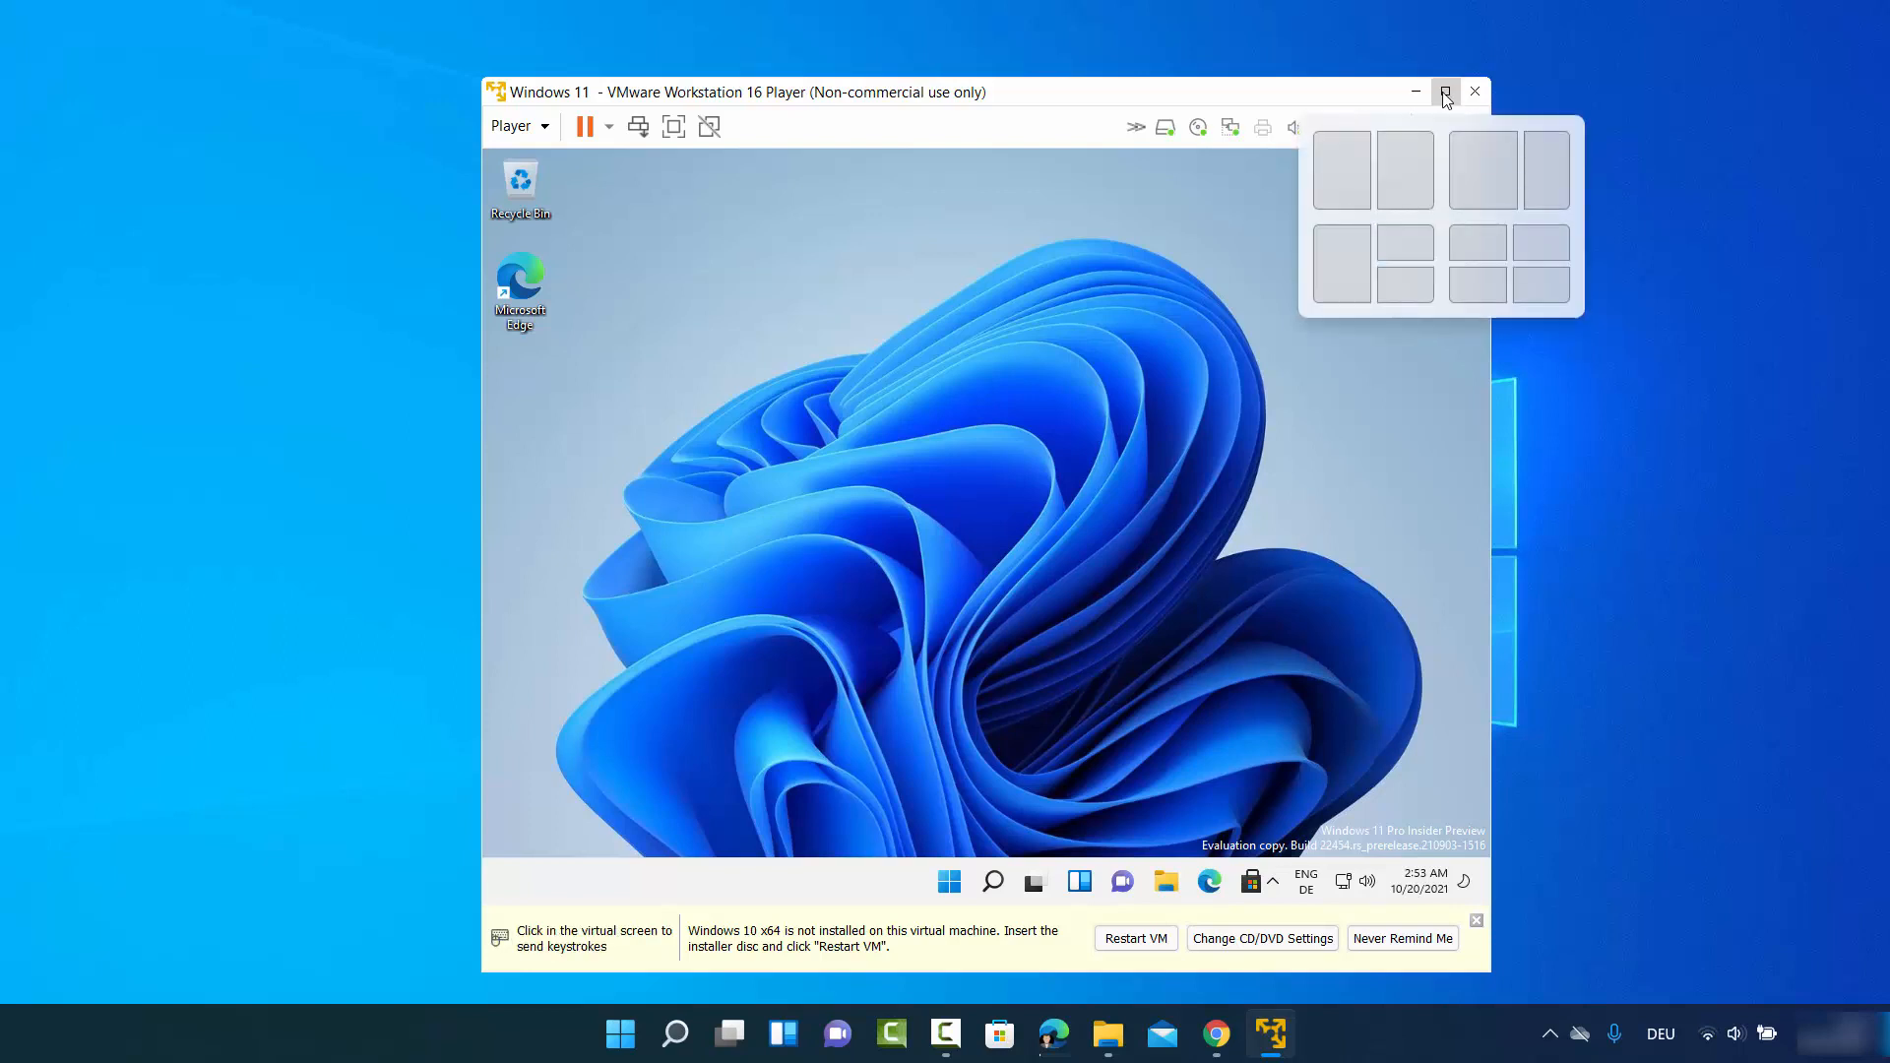
pyautogui.click(1446, 96)
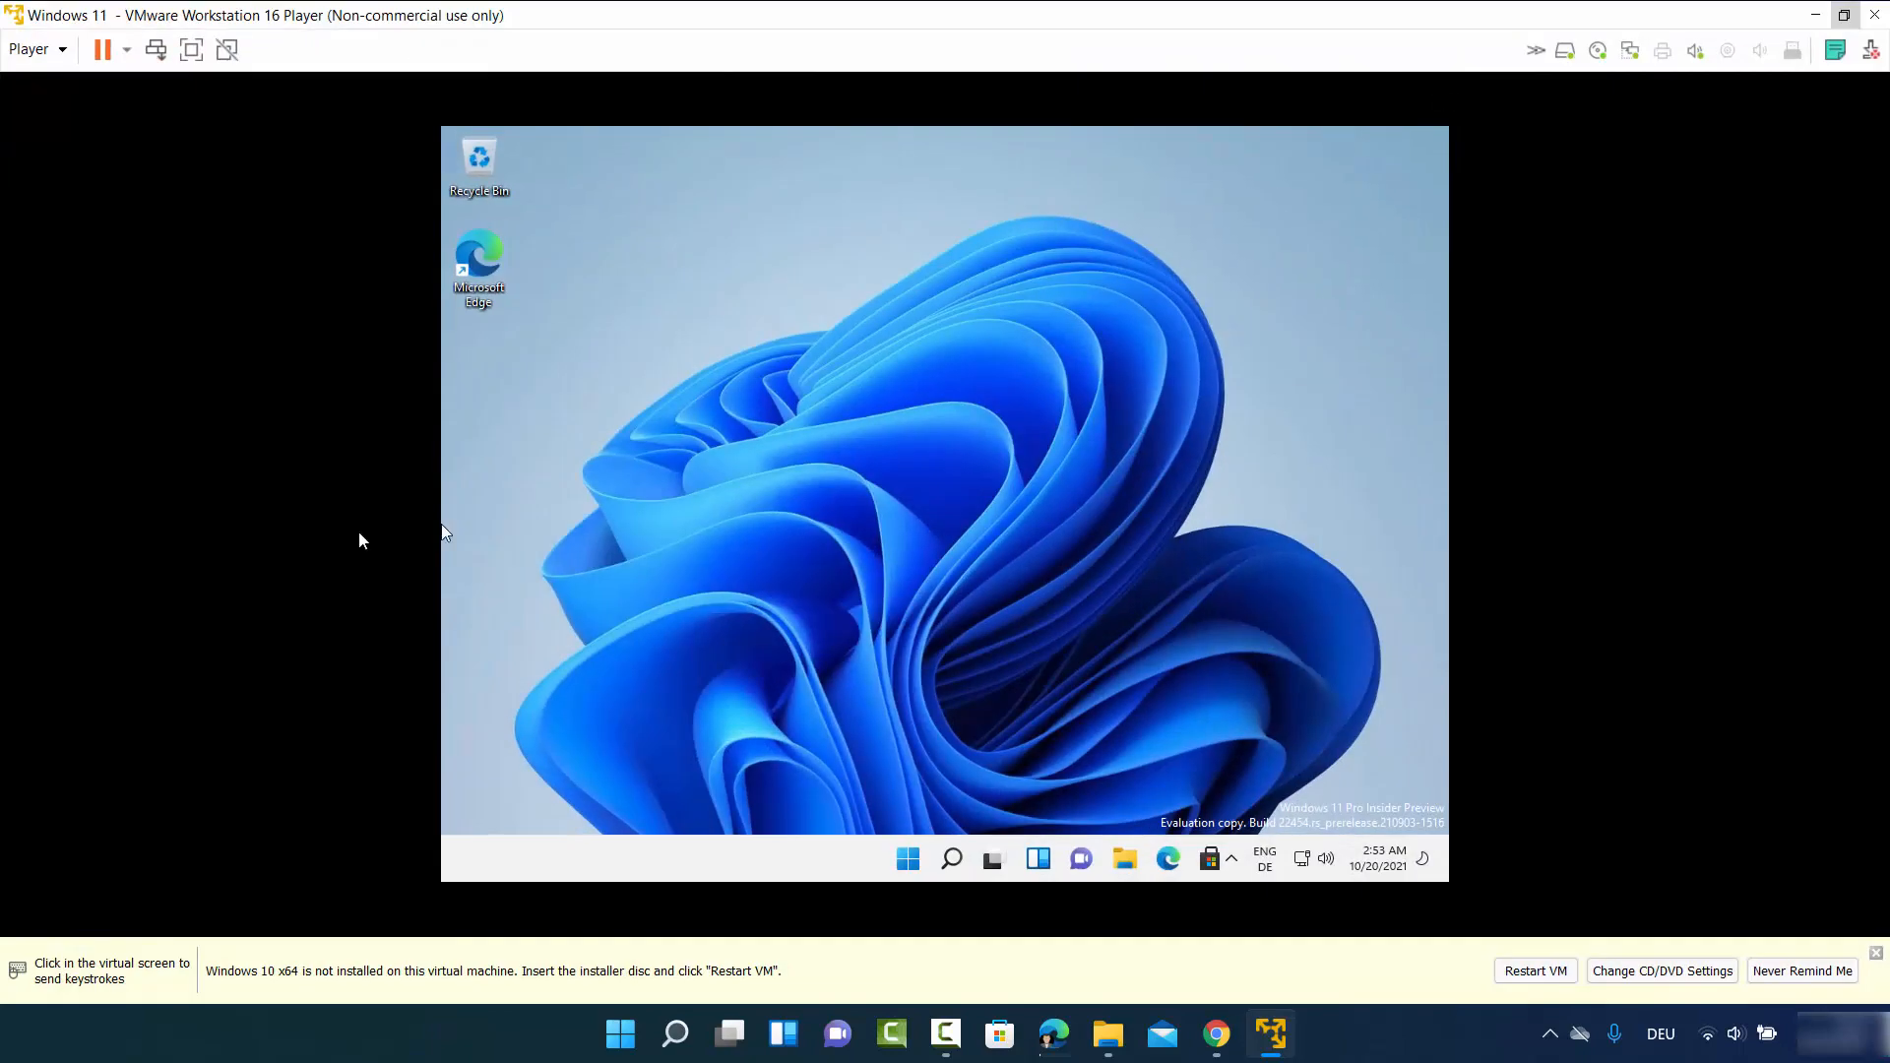
pyautogui.click(827, 441)
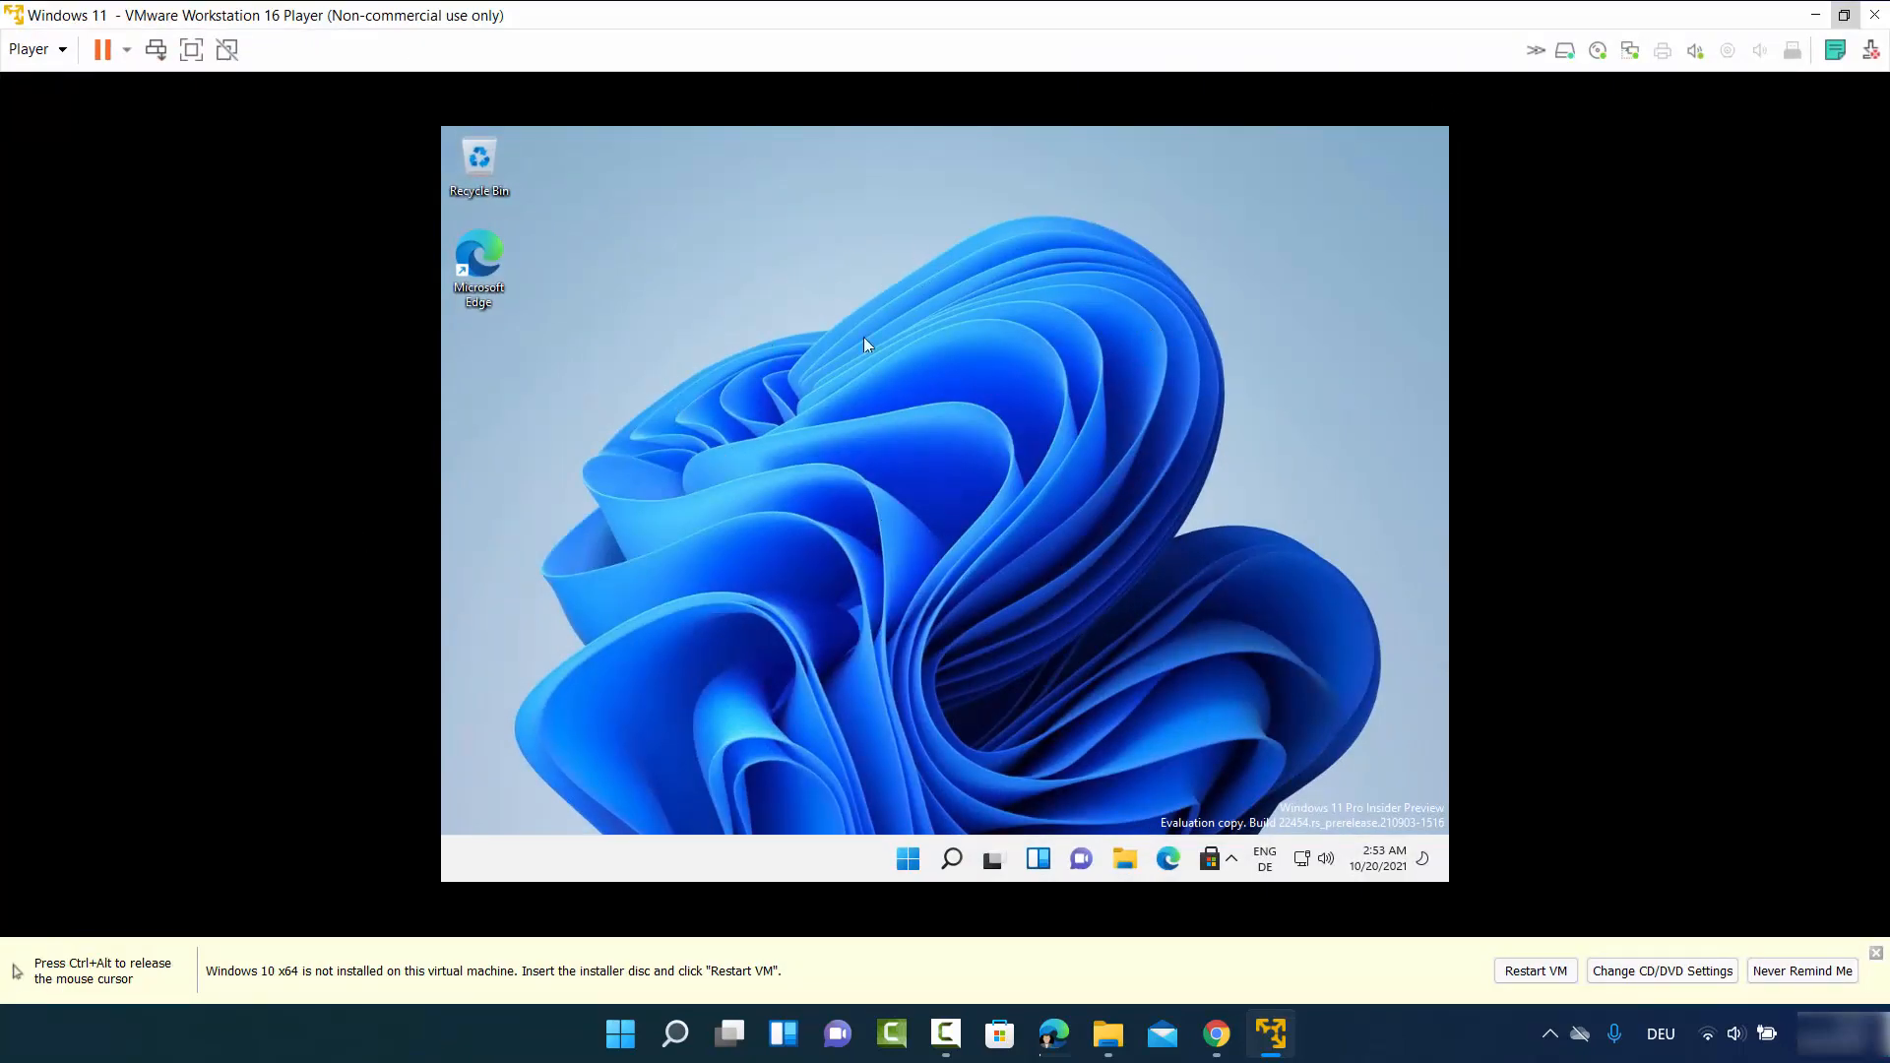
pyautogui.hotkey('ctrl', 'alt')
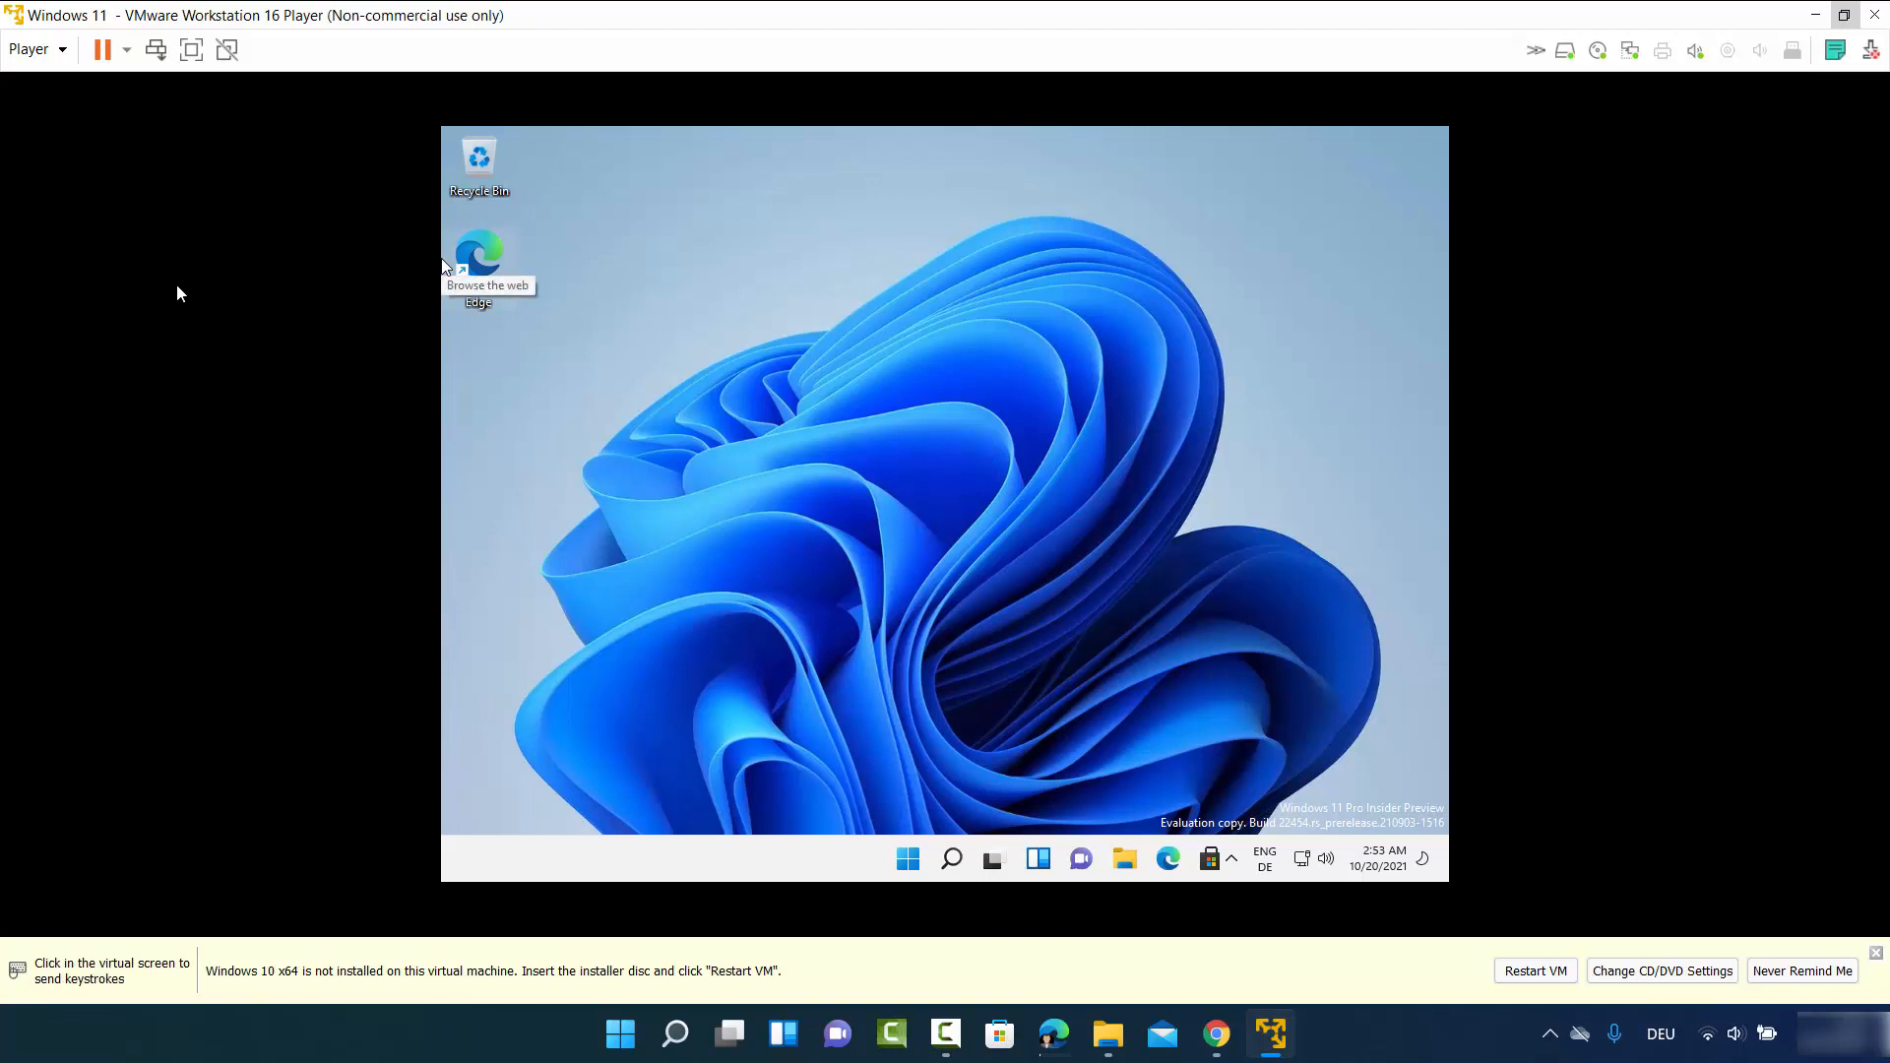
pyautogui.click(935, 559)
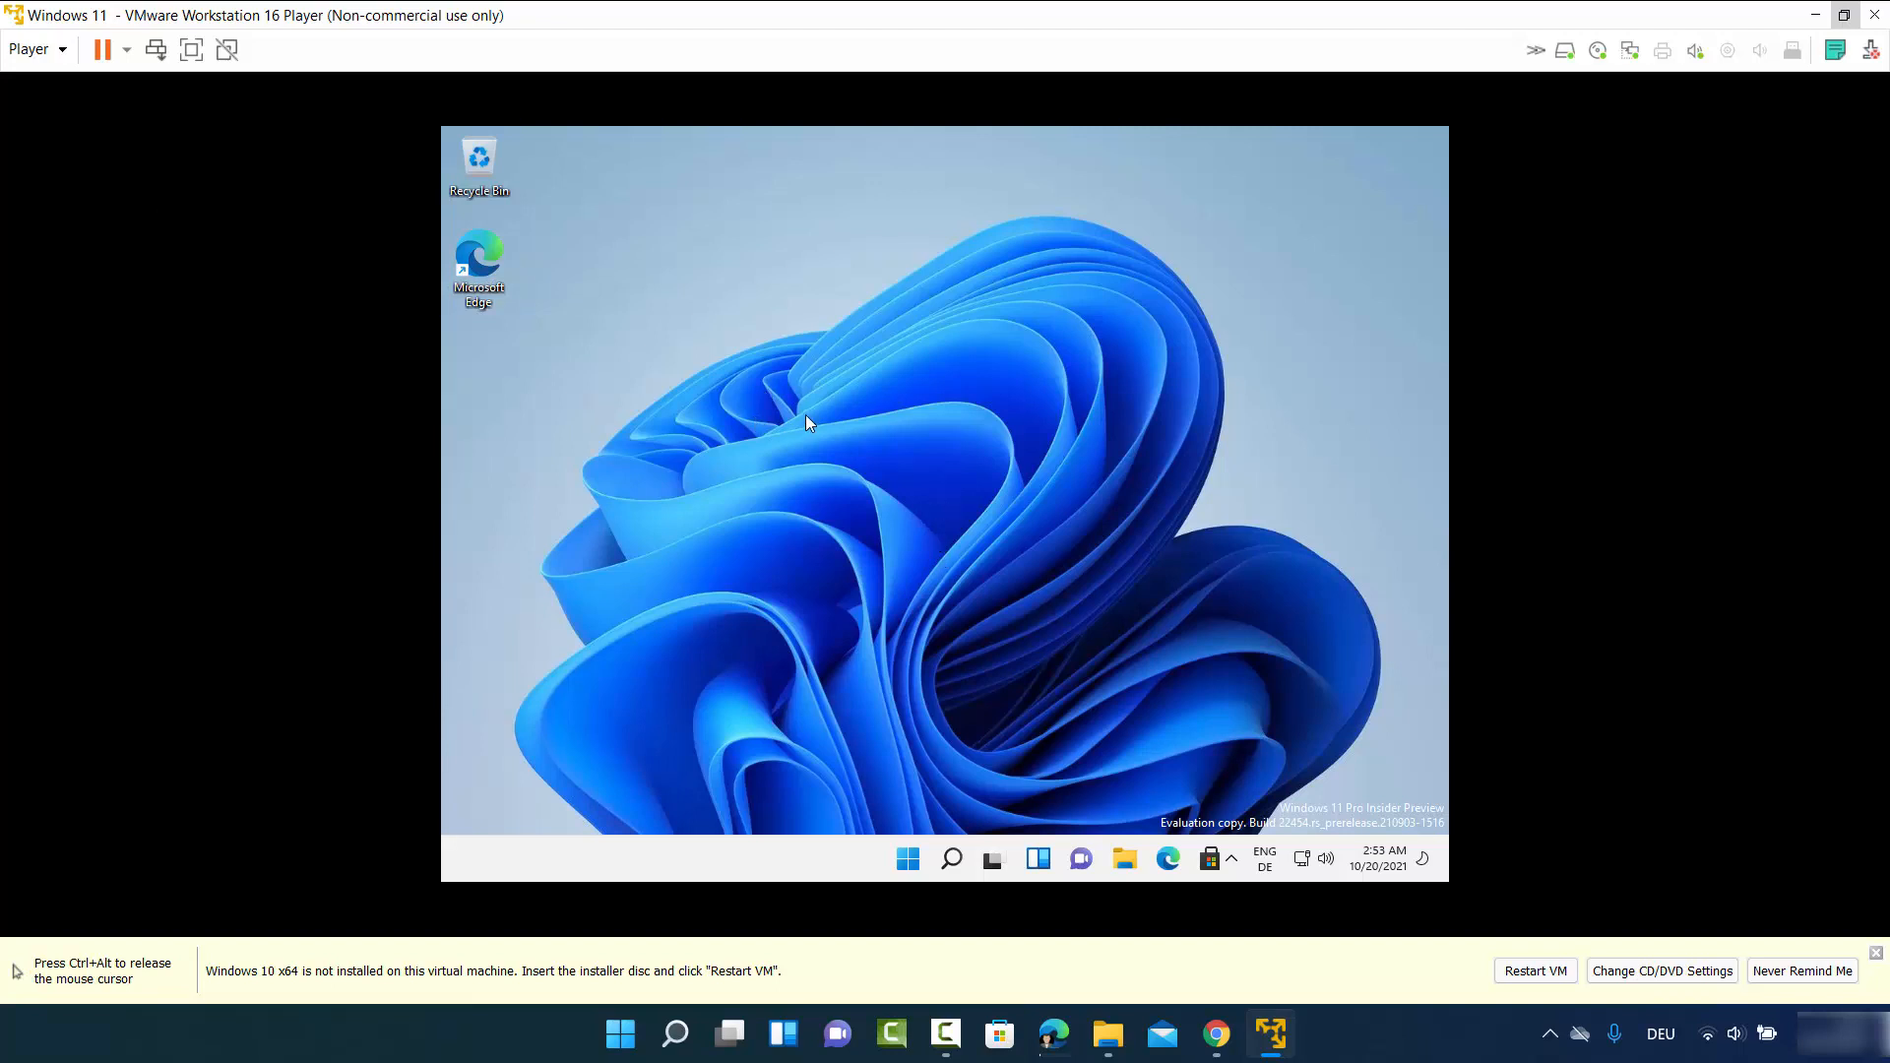
pyautogui.hotkey('ctrl', 'alt')
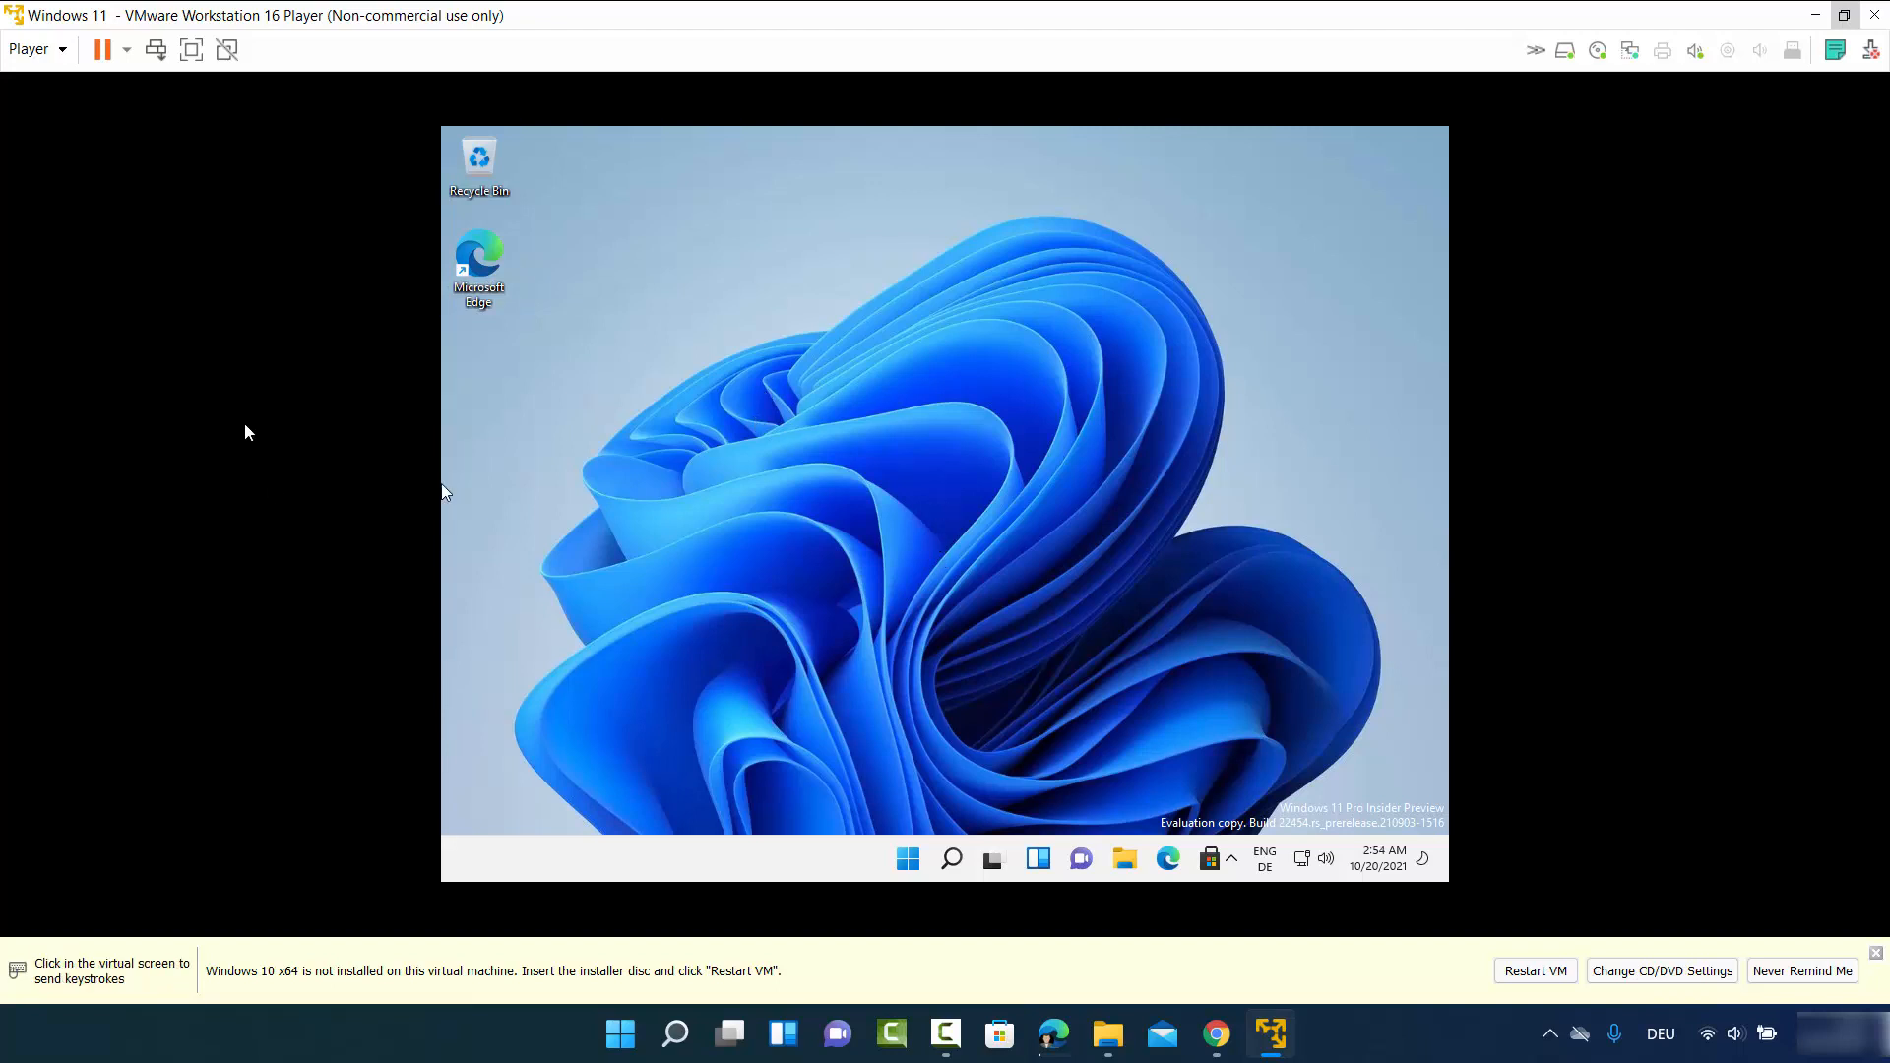
# Choose Player > Manage > Install VMware Tools for the guest
pyautogui.click(64, 63)
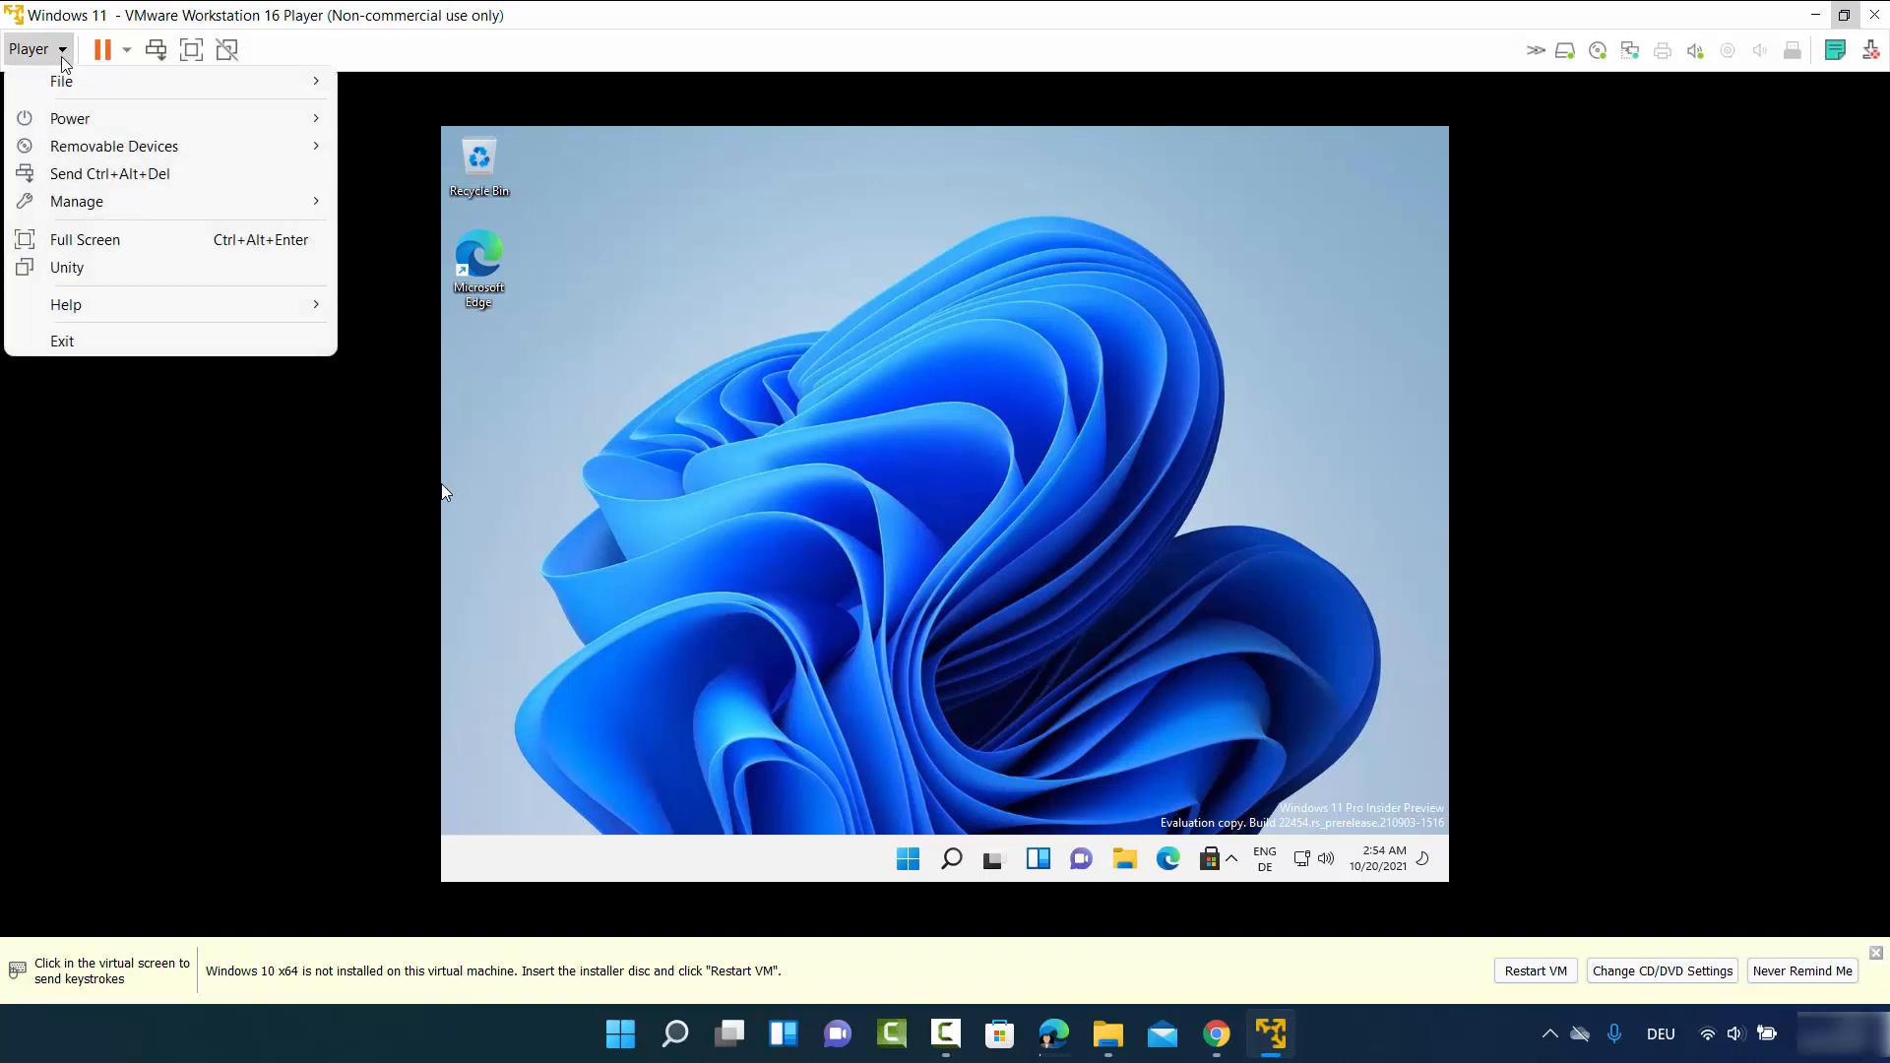
pyautogui.moveTo(128, 203)
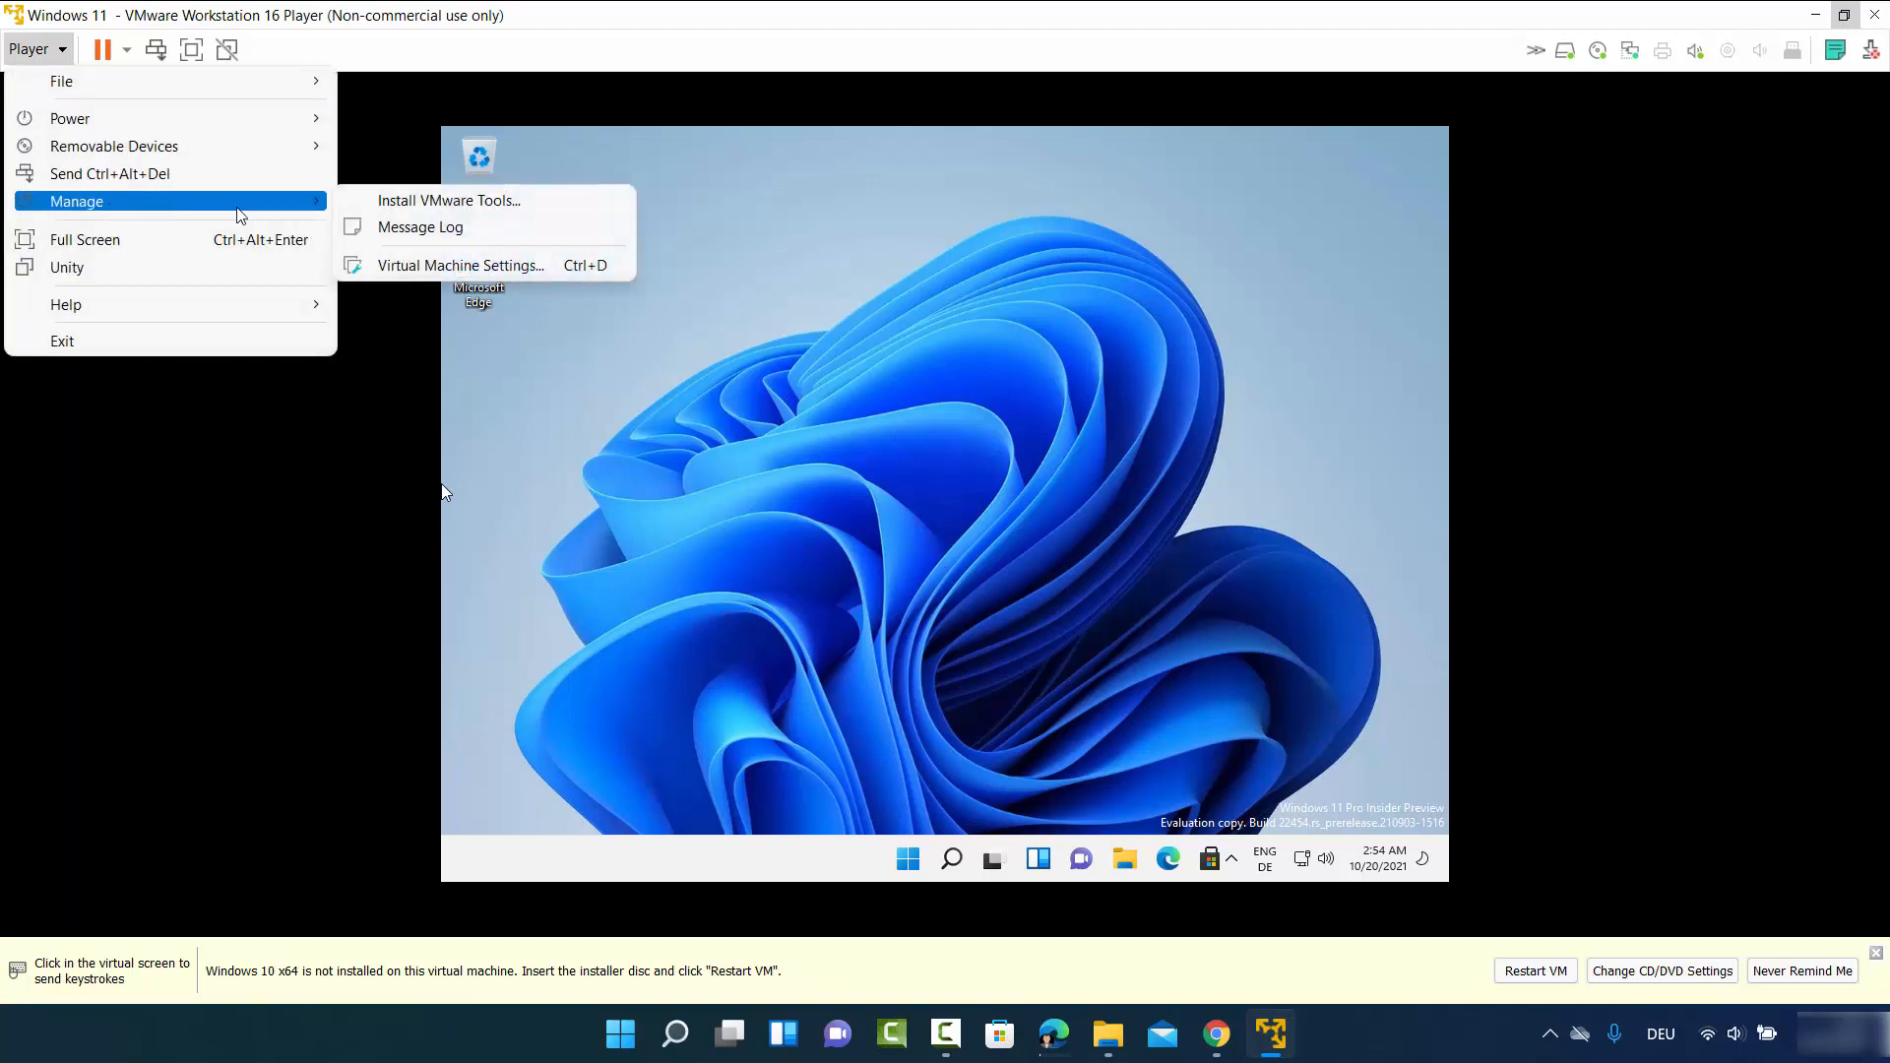
pyautogui.click(421, 202)
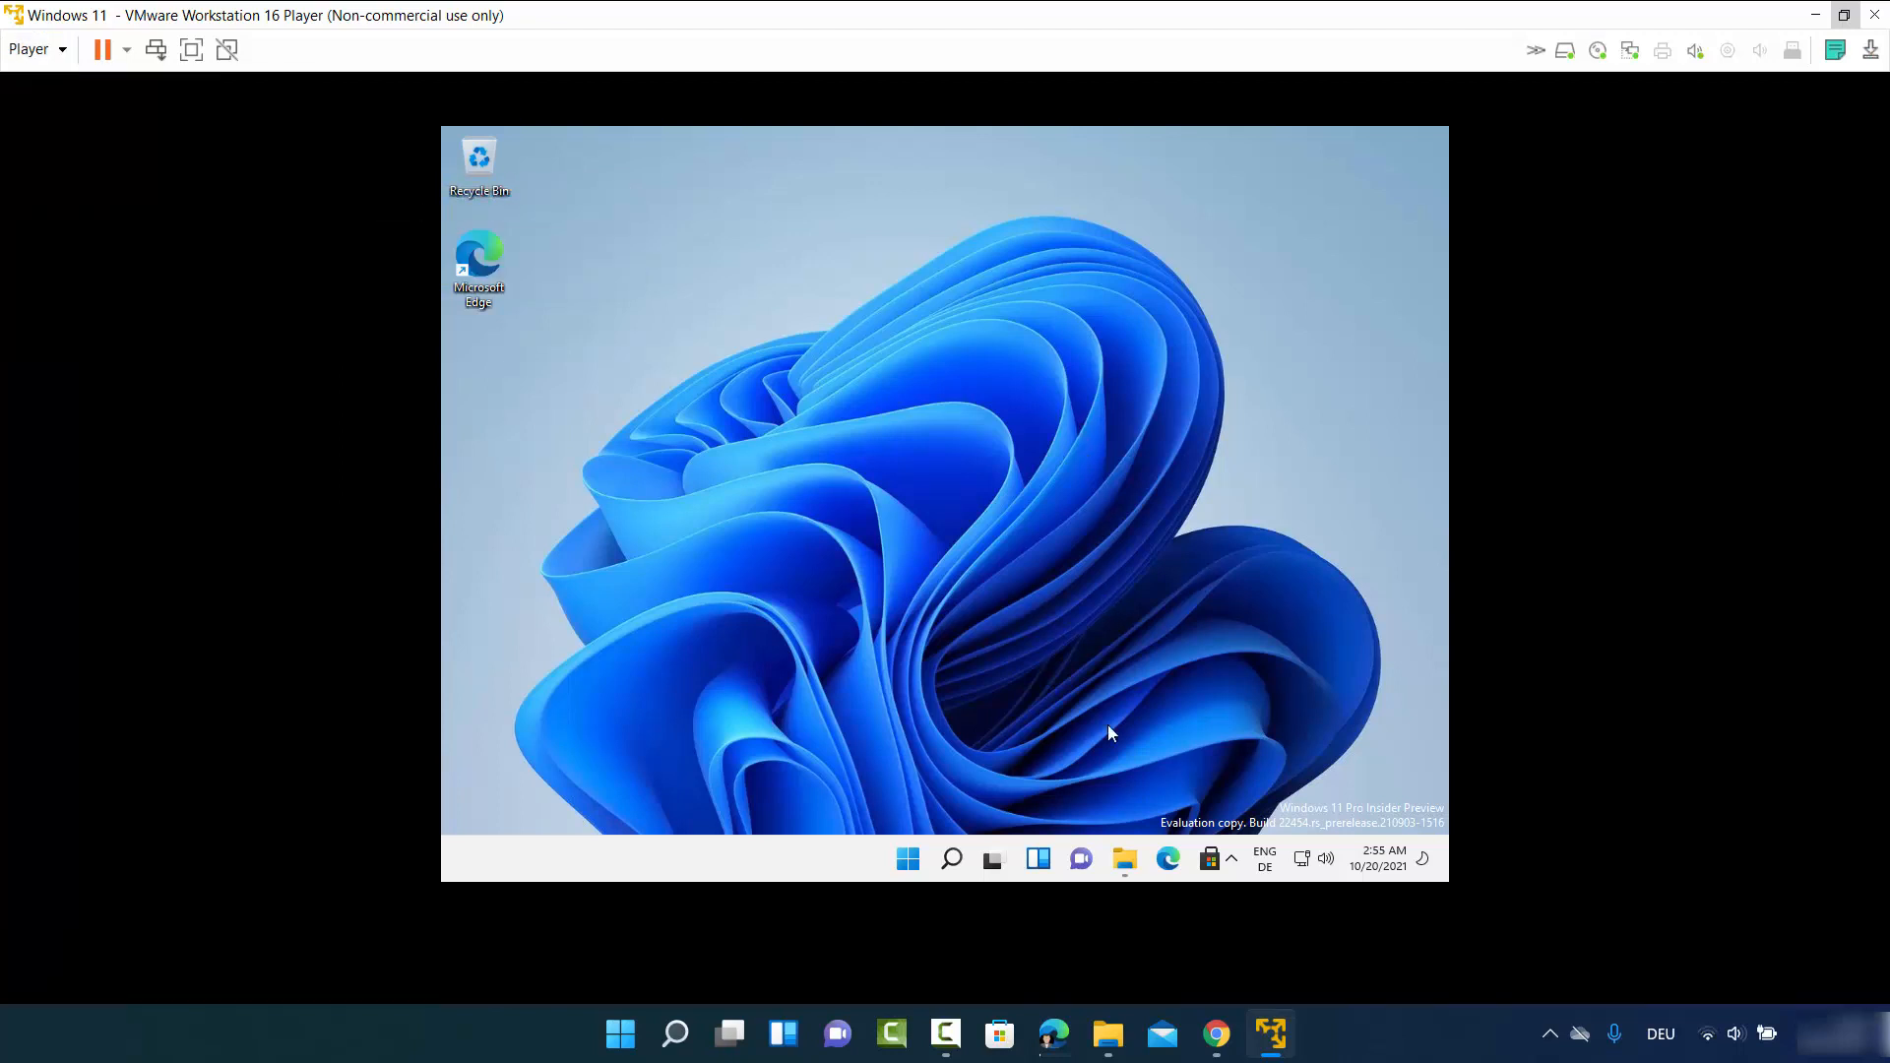
# Run setup64 from the VMware Tools disc in drive D: and approve the UAC prompt
pyautogui.click(1126, 856)
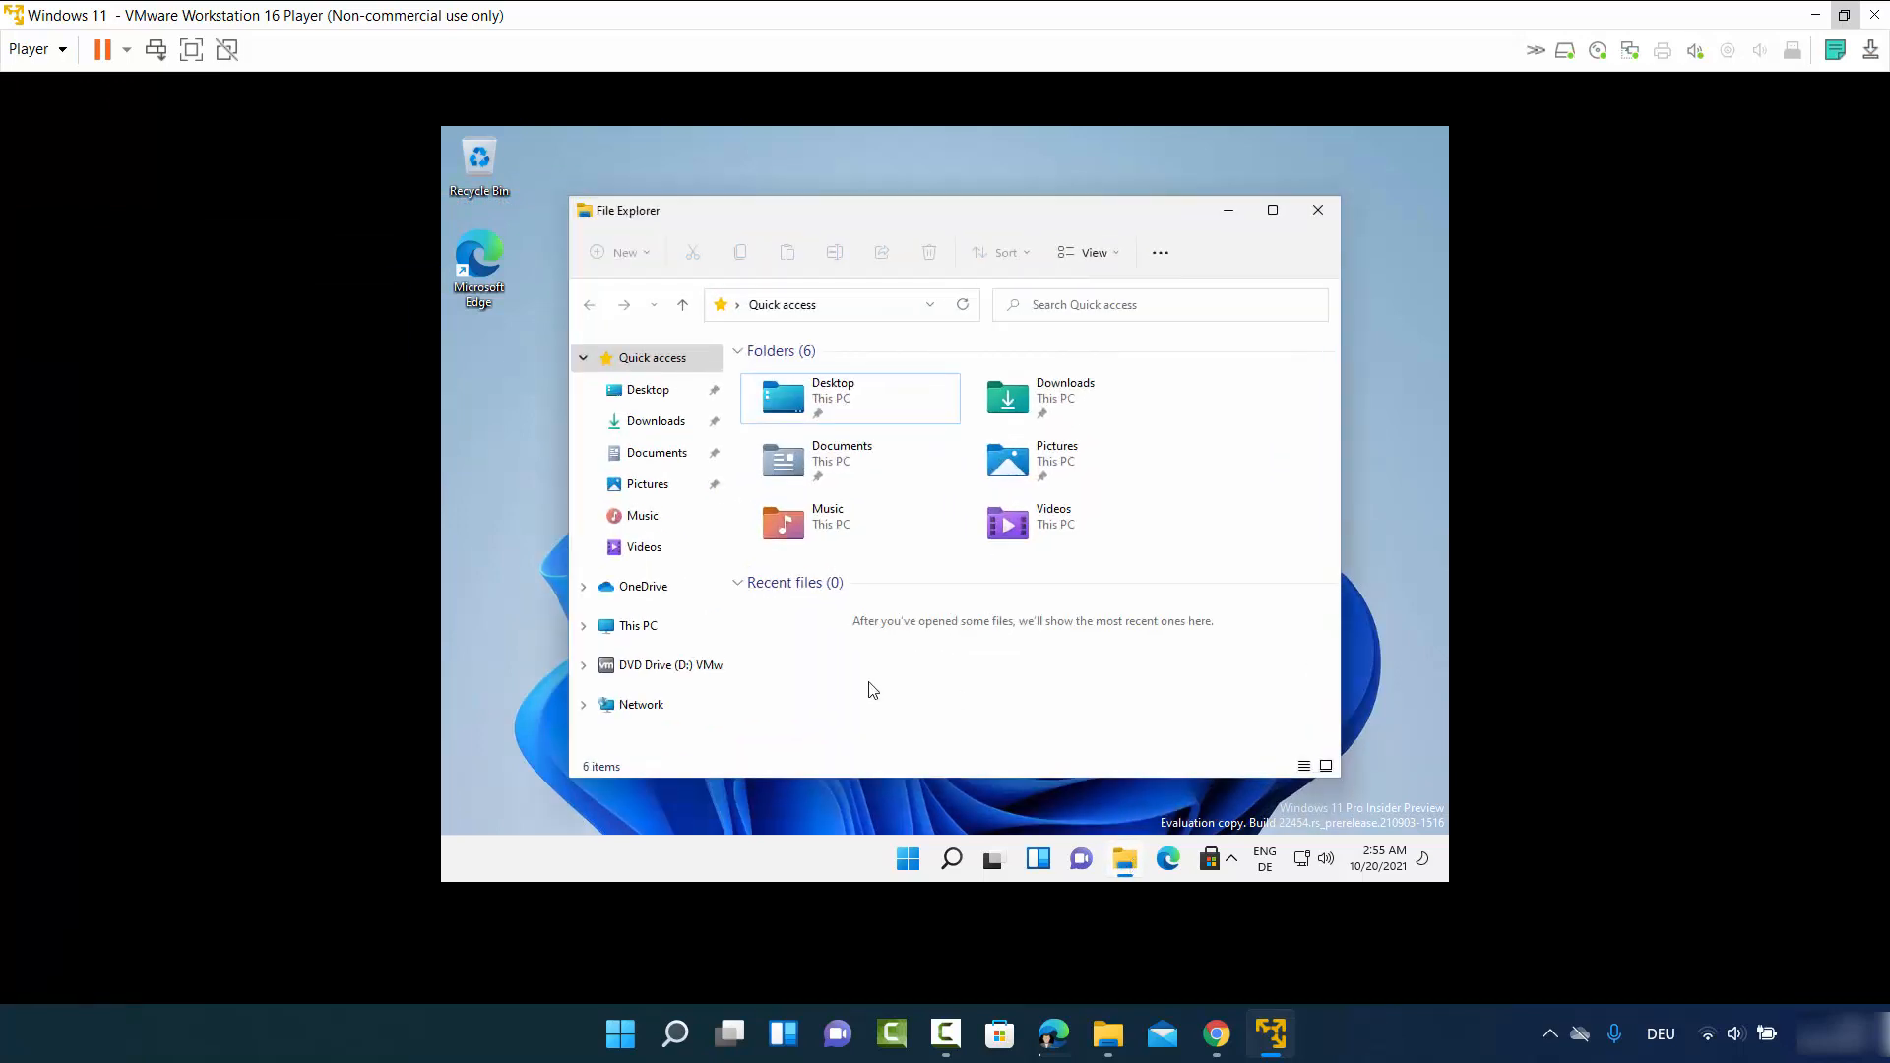
pyautogui.click(639, 630)
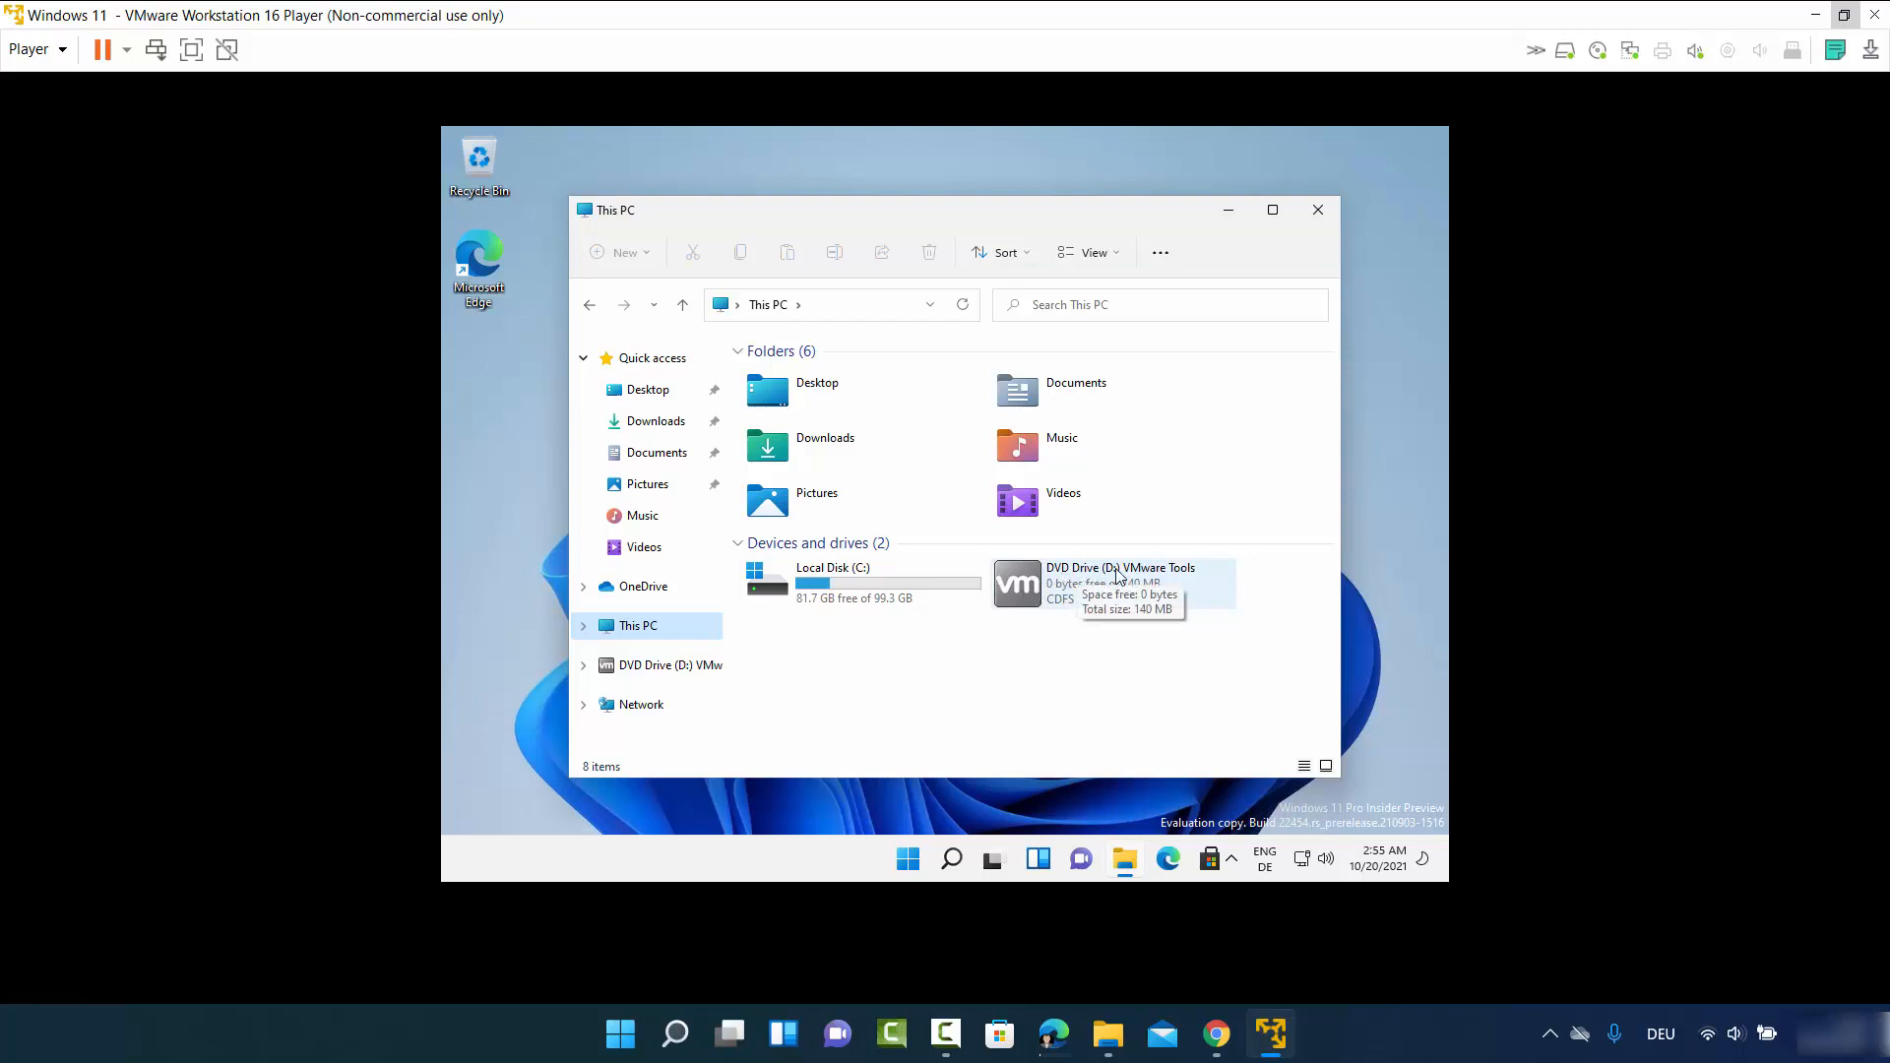
pyautogui.doubleClick(1063, 590)
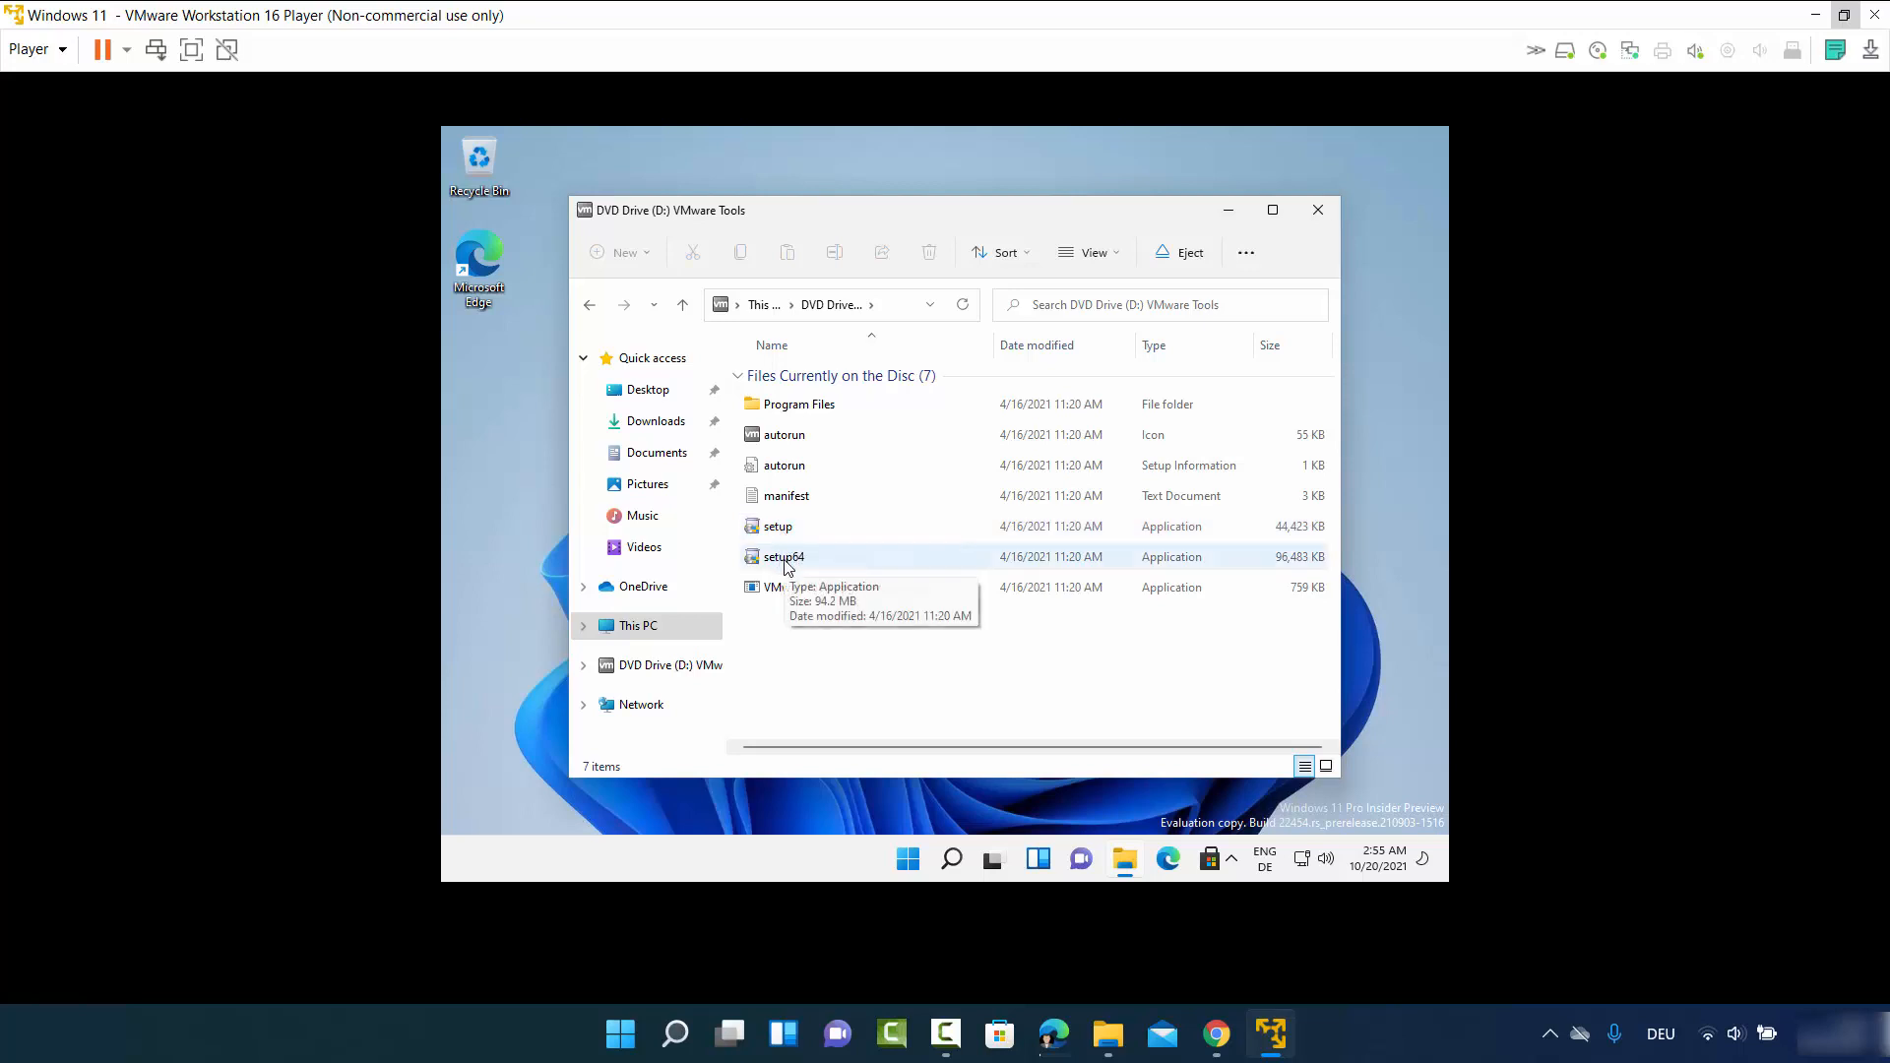
pyautogui.click(786, 561)
pyautogui.doubleClick(786, 559)
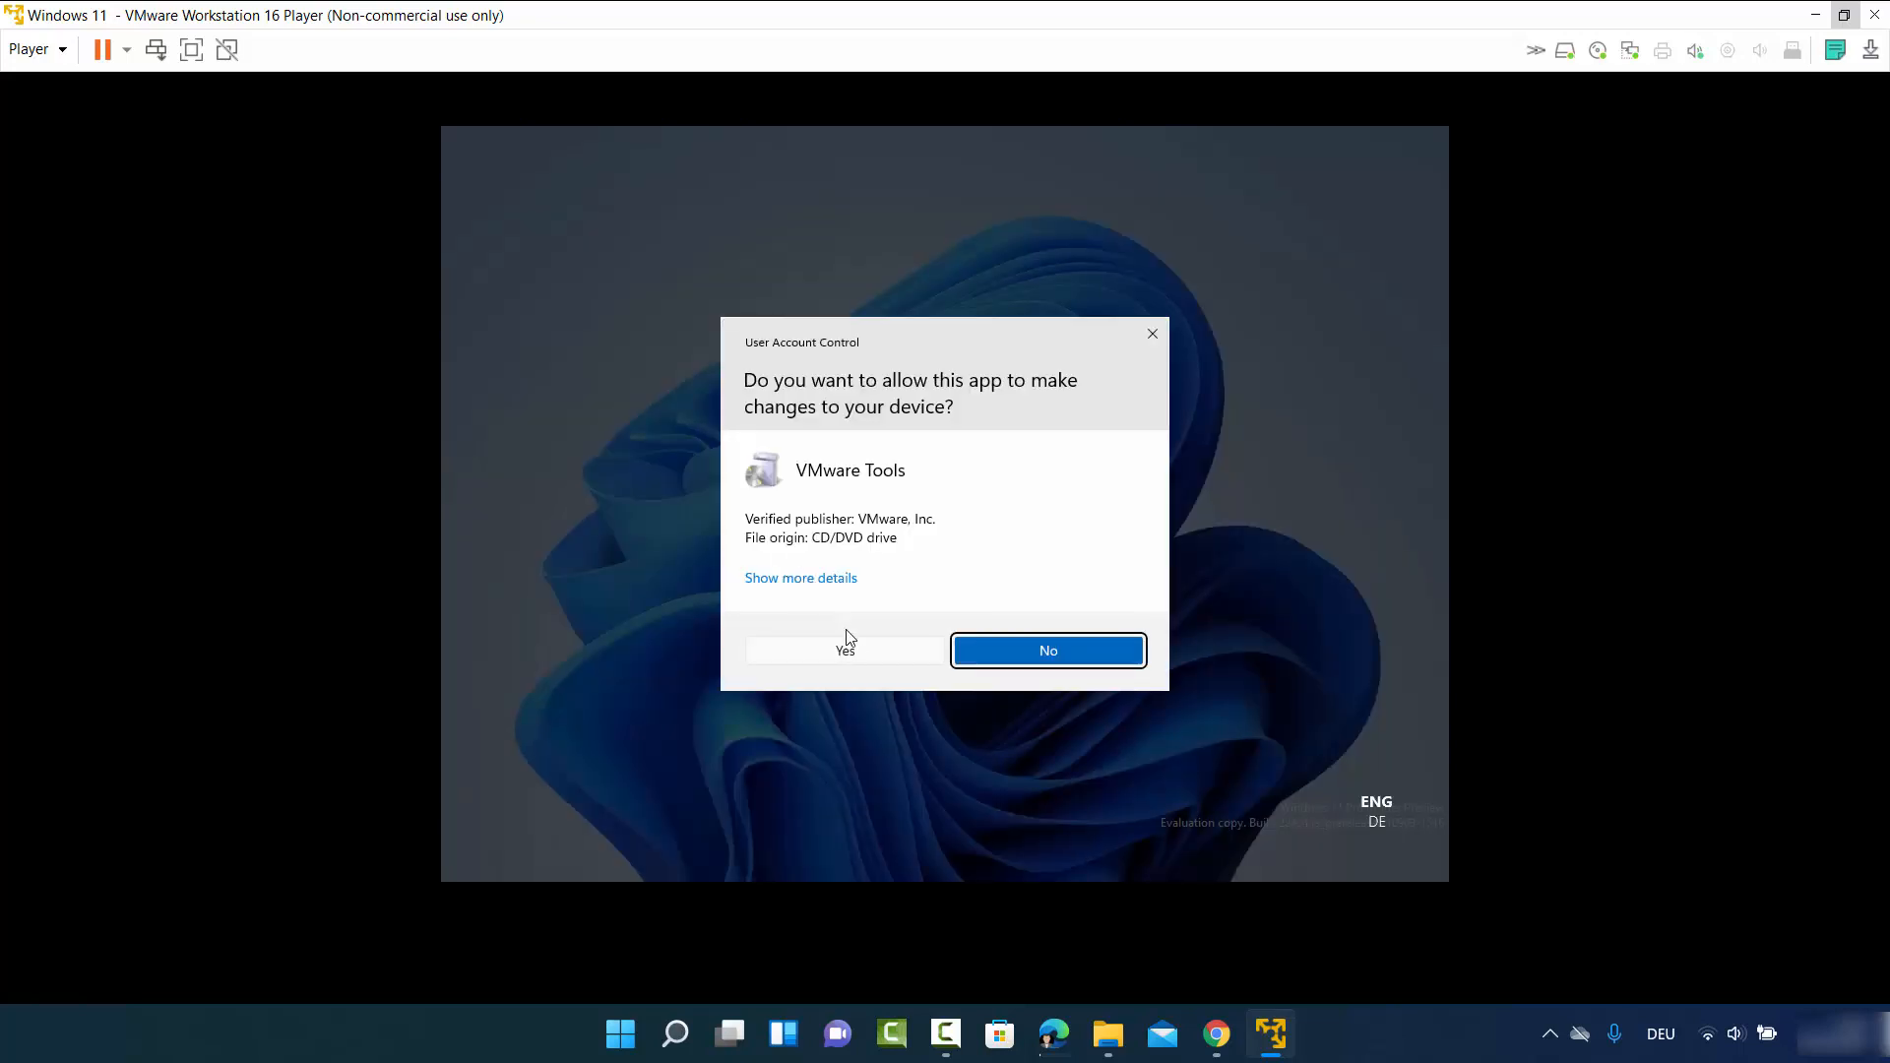
pyautogui.click(847, 651)
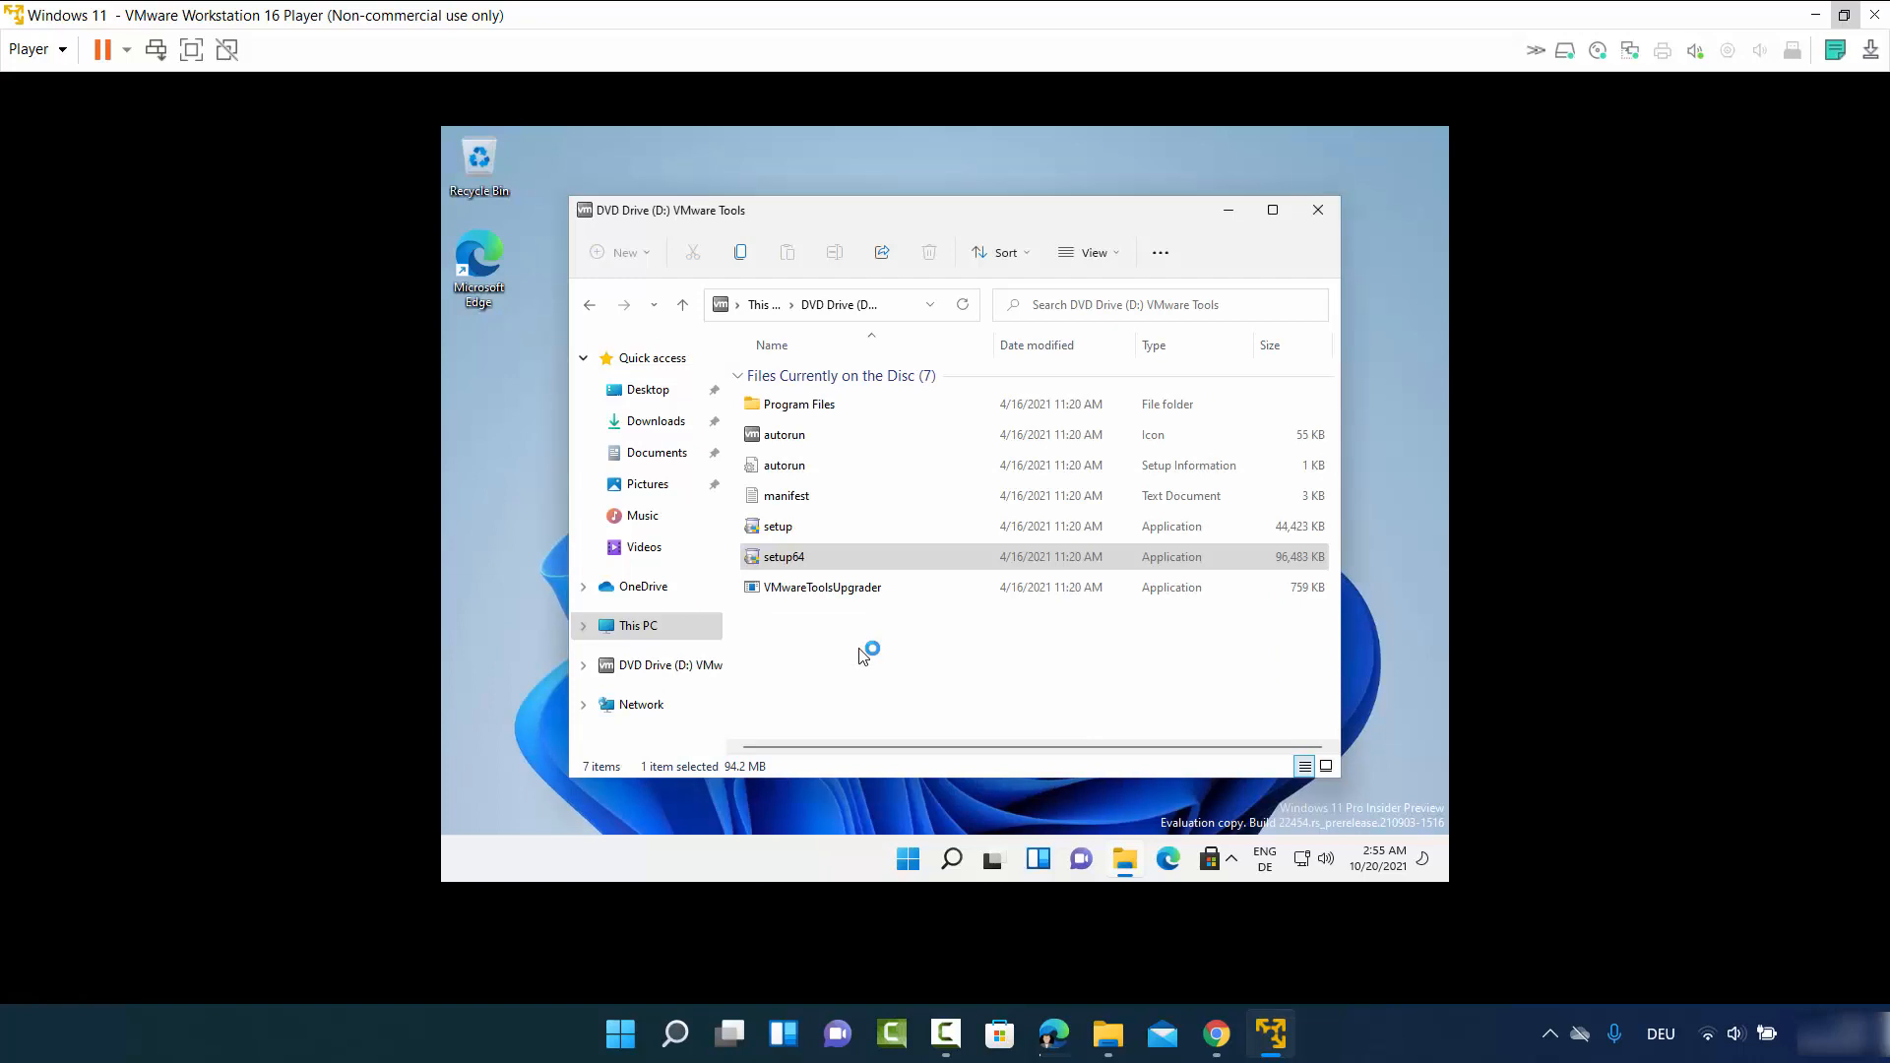
pyautogui.click(1227, 214)
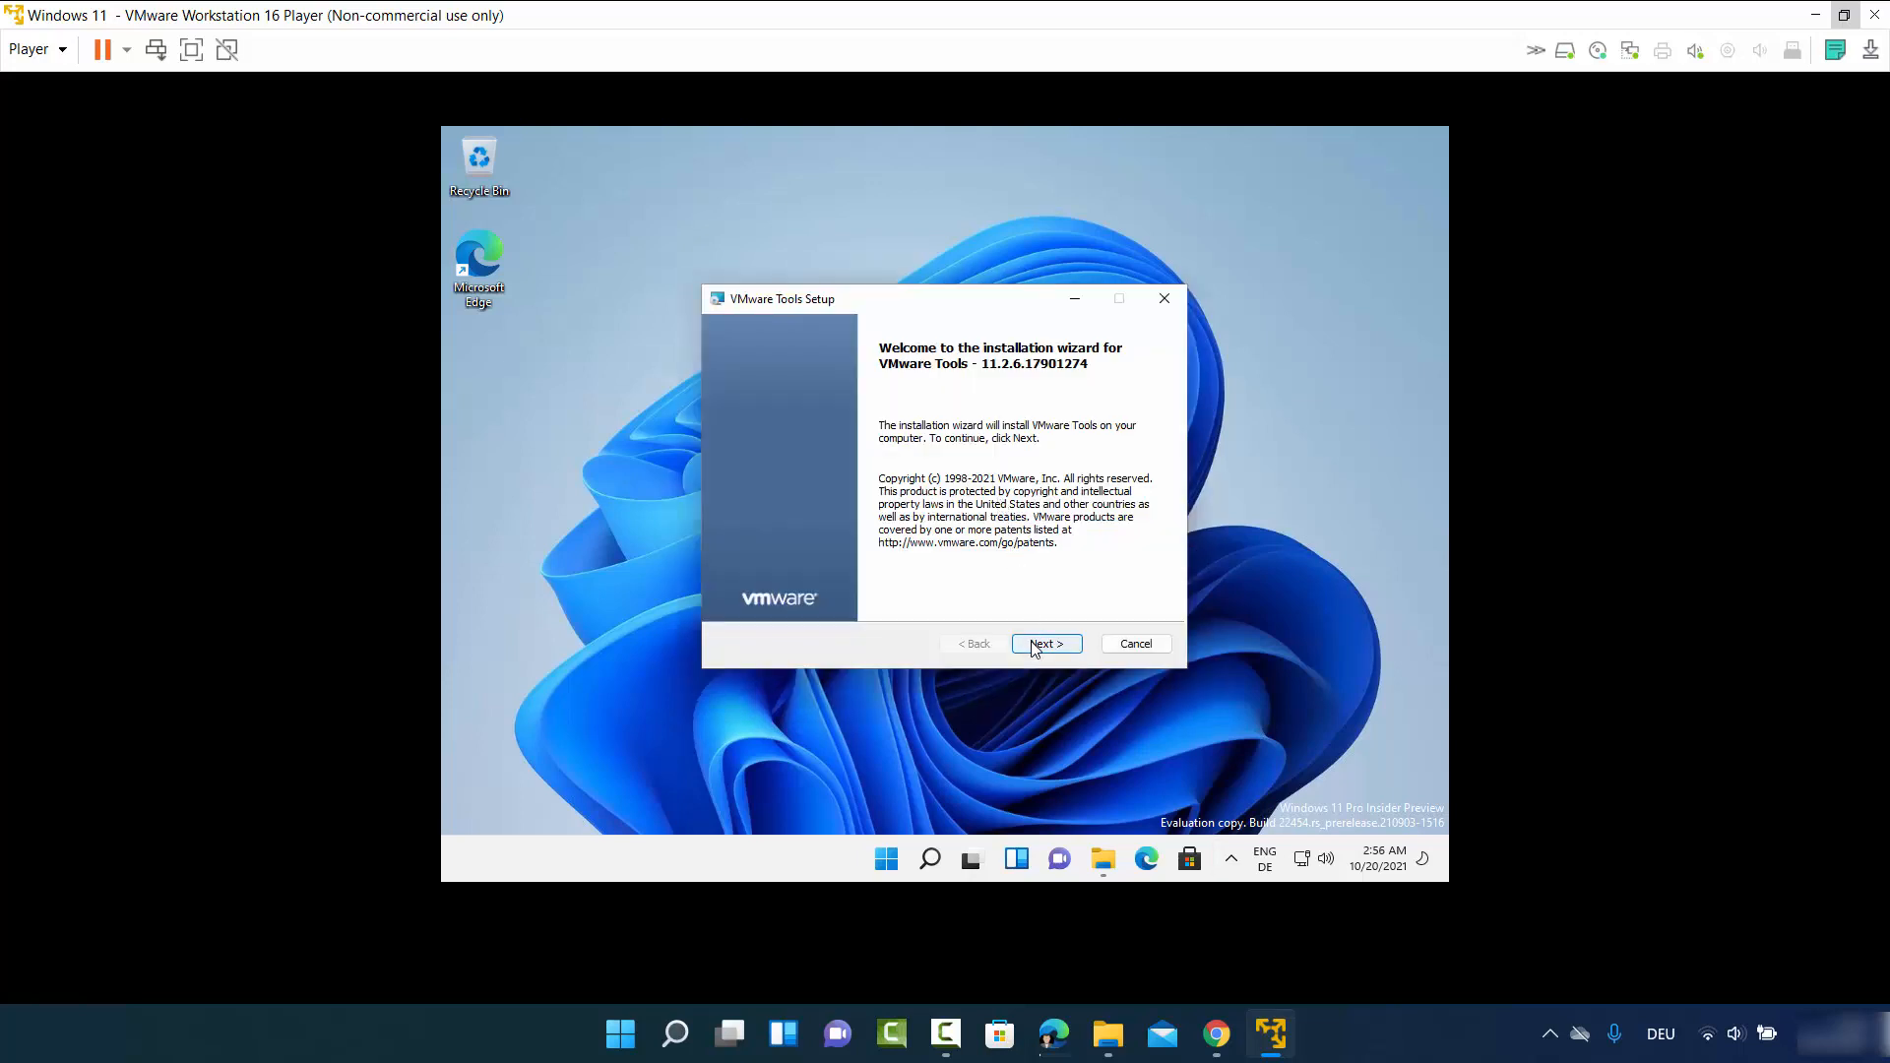
# Install VMware Tools with the Complete setup type, then accept the prompt to restart Windows 11
pyautogui.click(1034, 646)
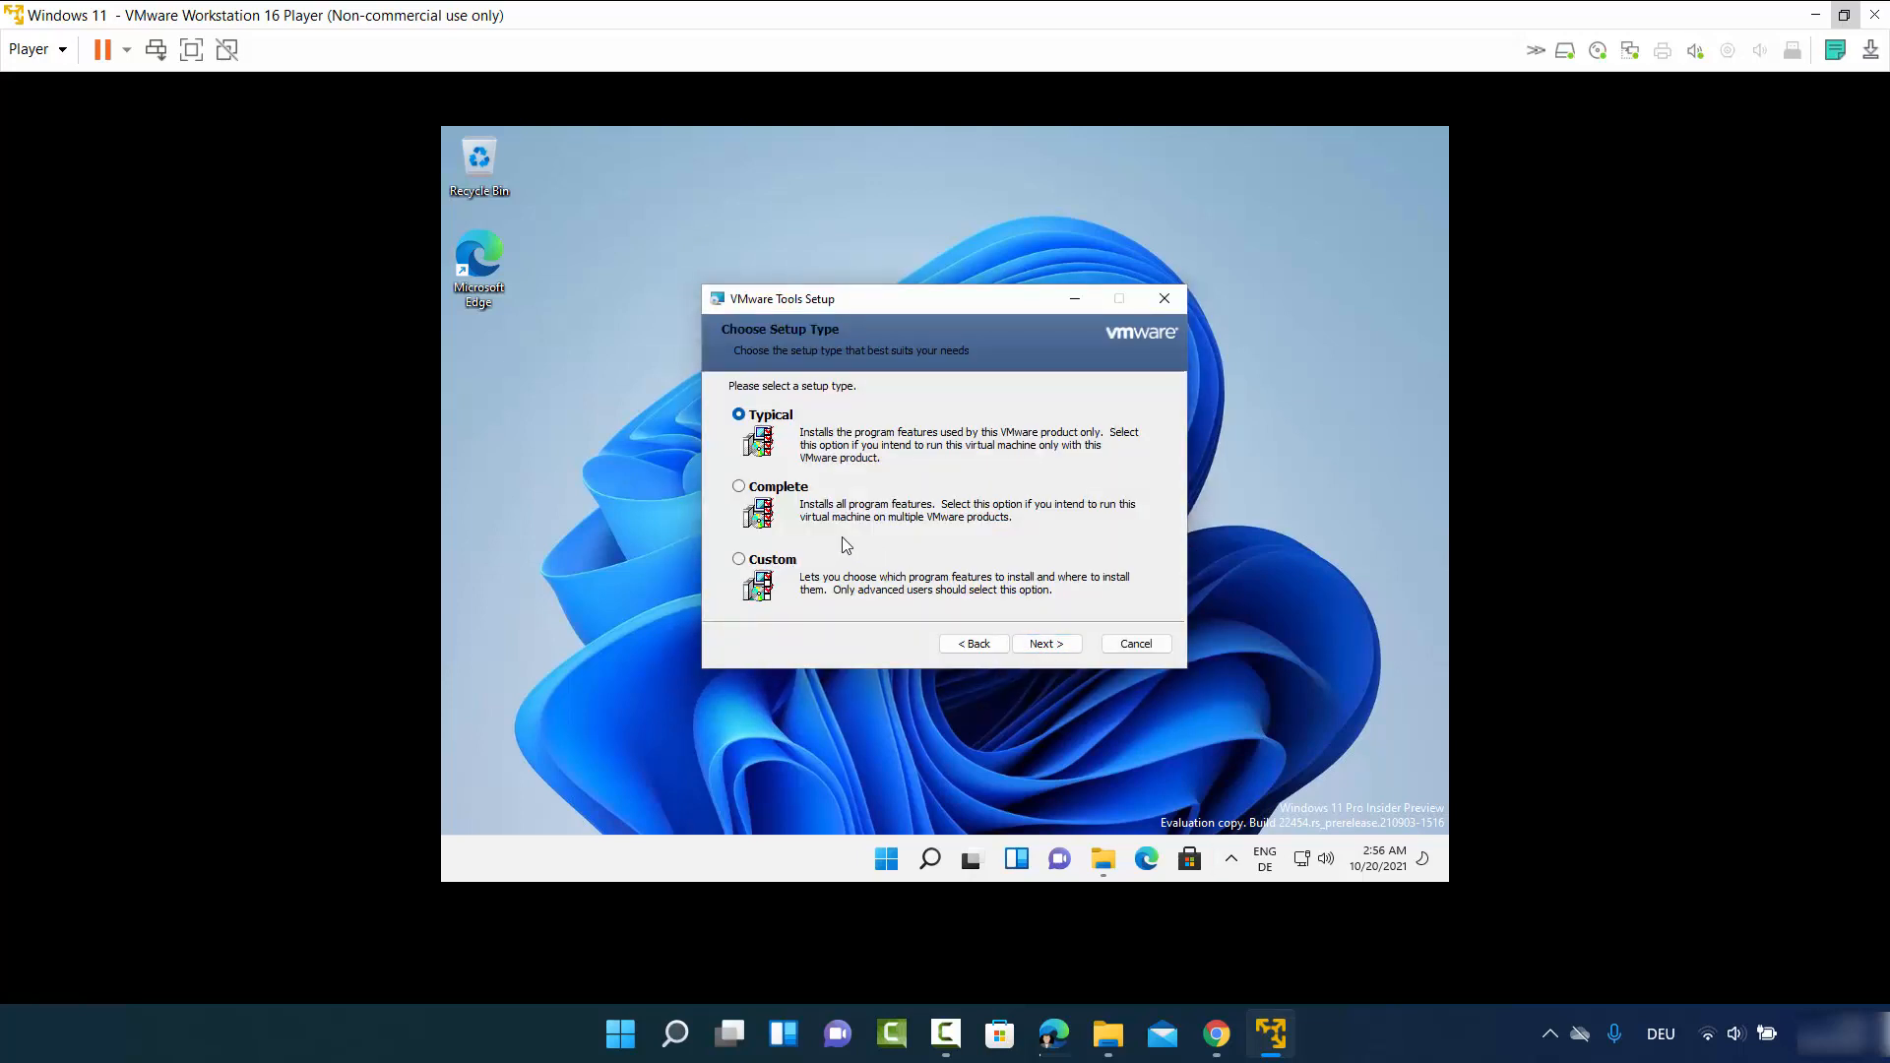
pyautogui.click(739, 487)
pyautogui.click(1045, 648)
pyautogui.click(1046, 648)
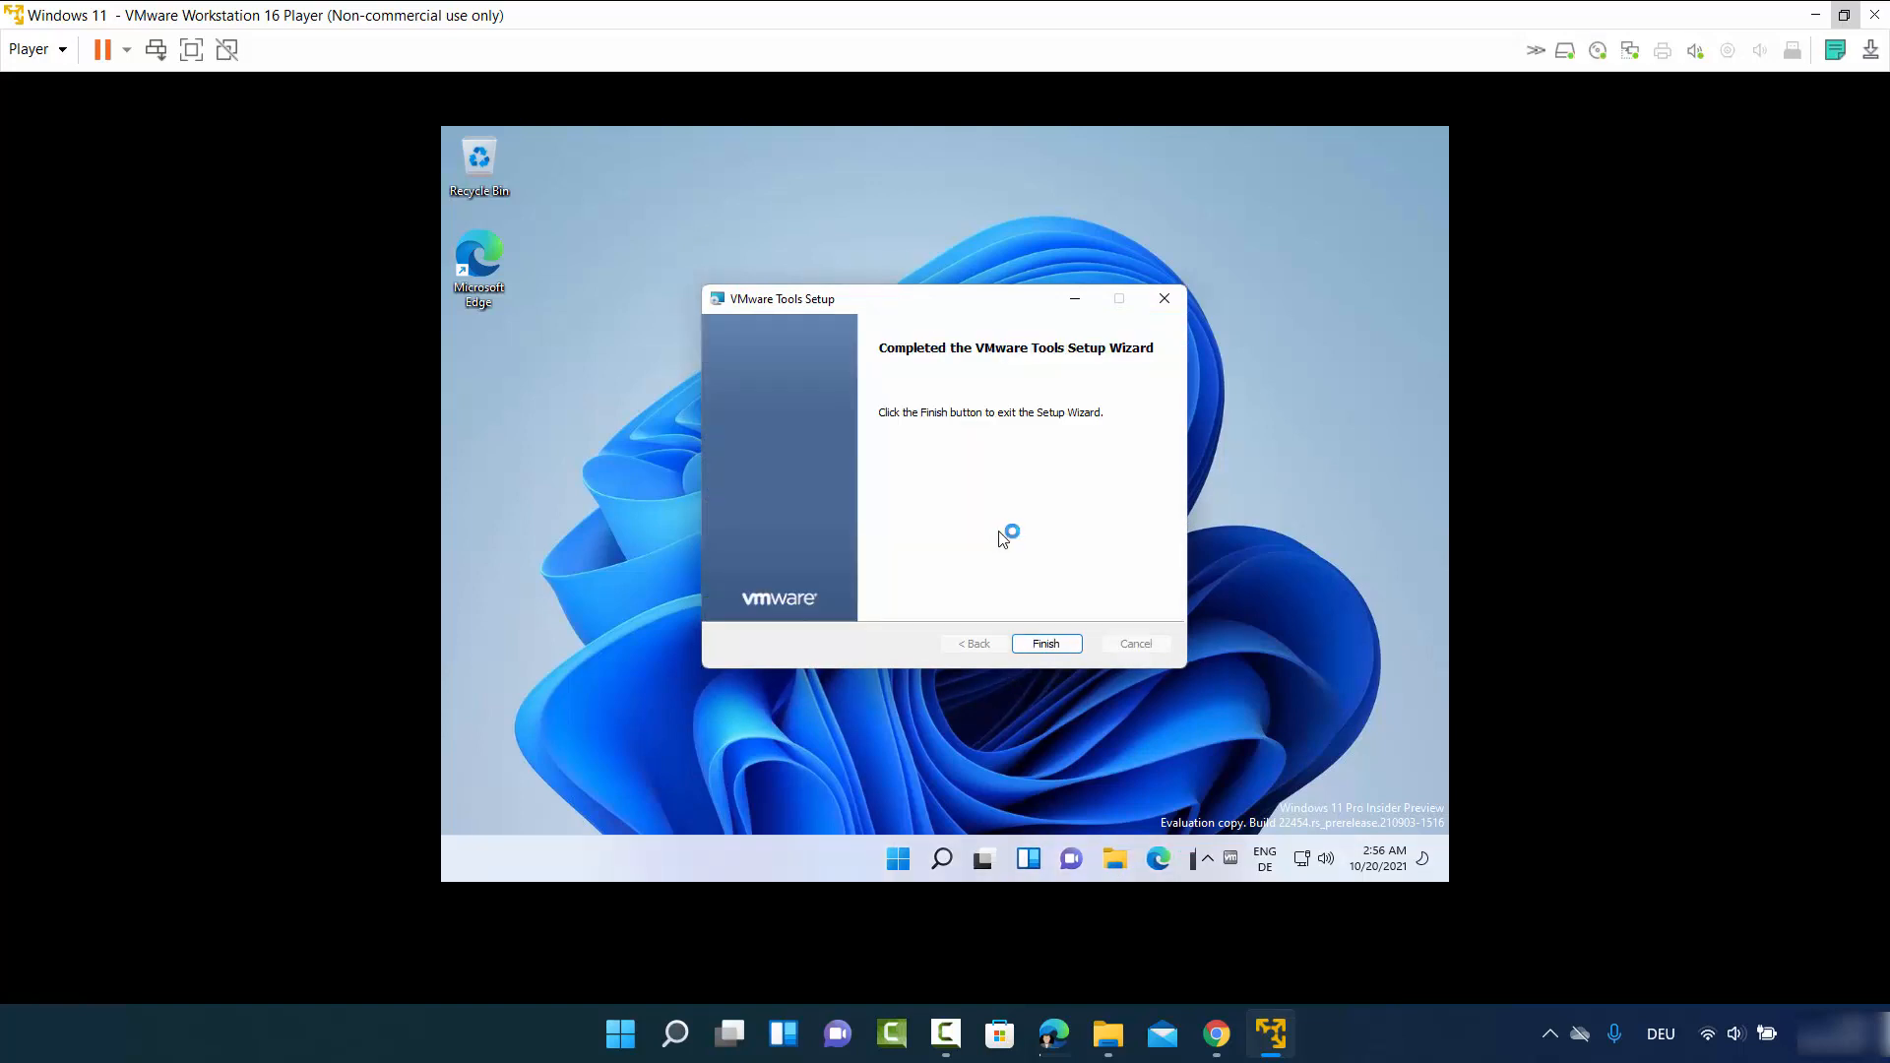
pyautogui.click(1040, 640)
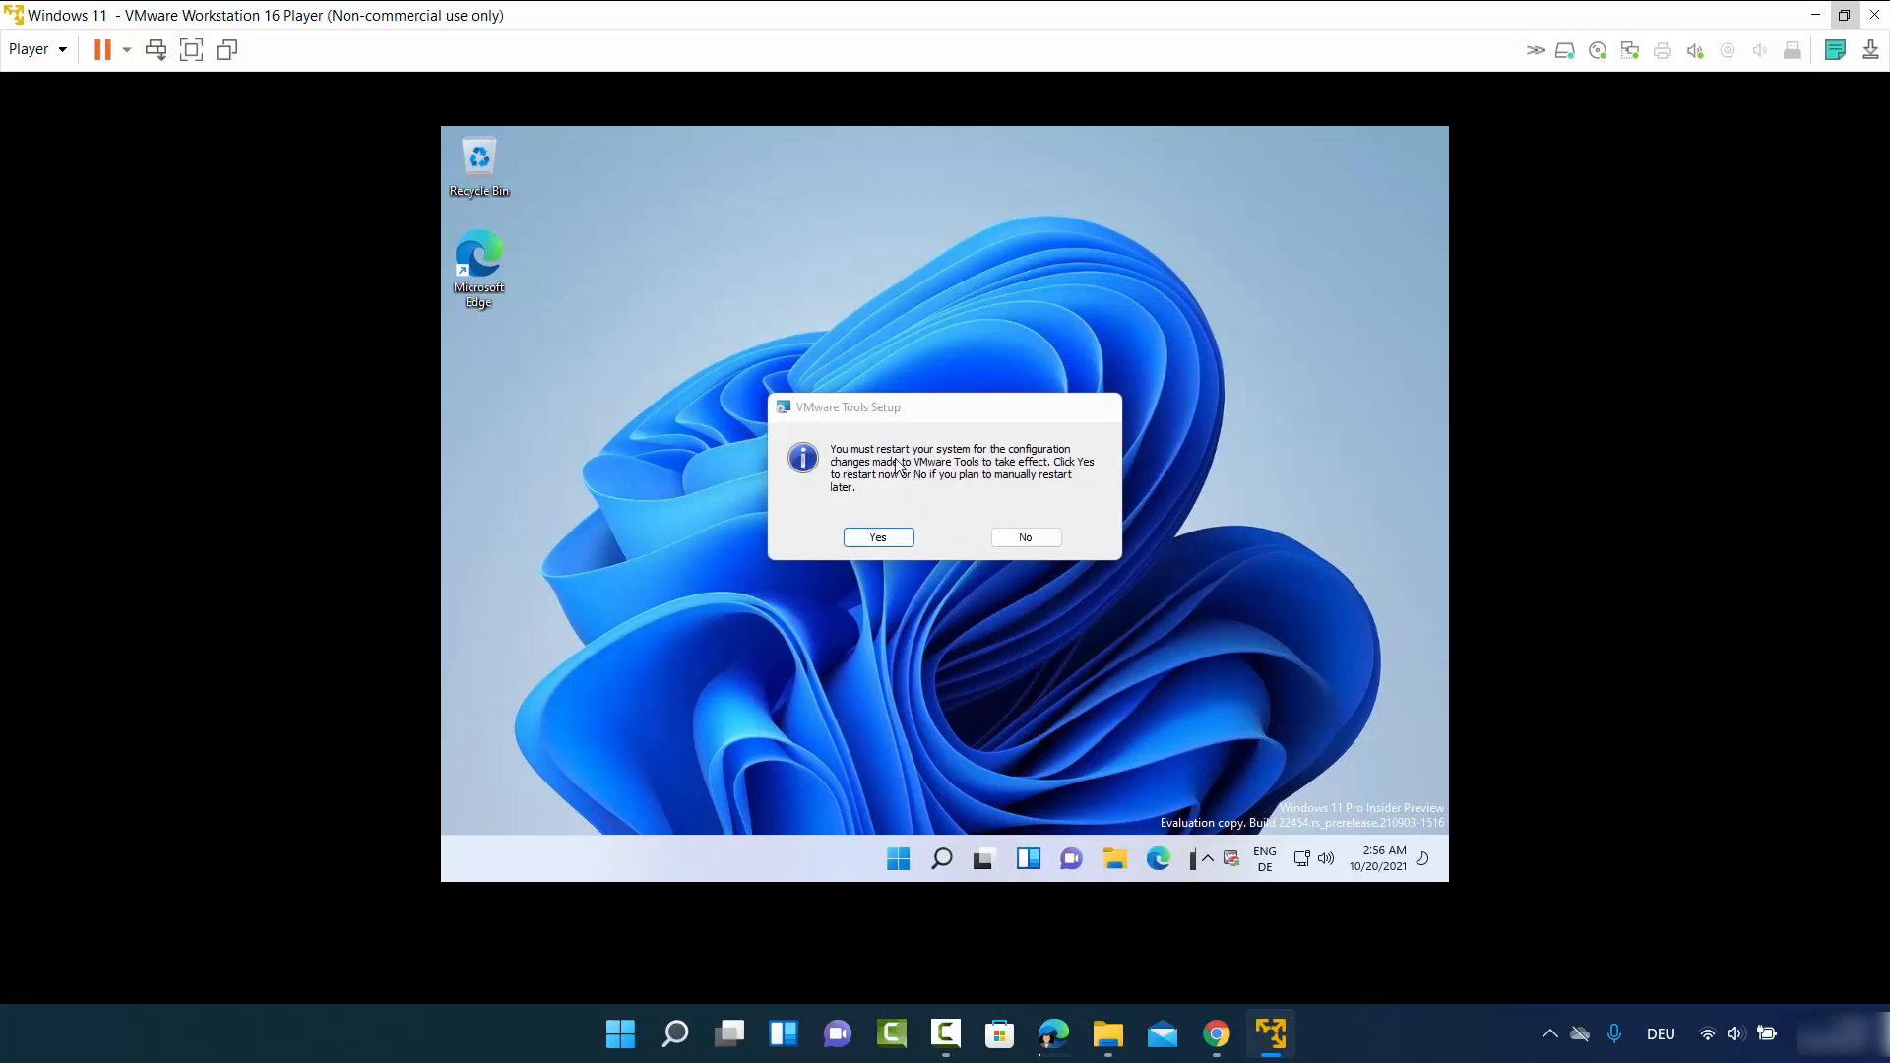
pyautogui.click(883, 536)
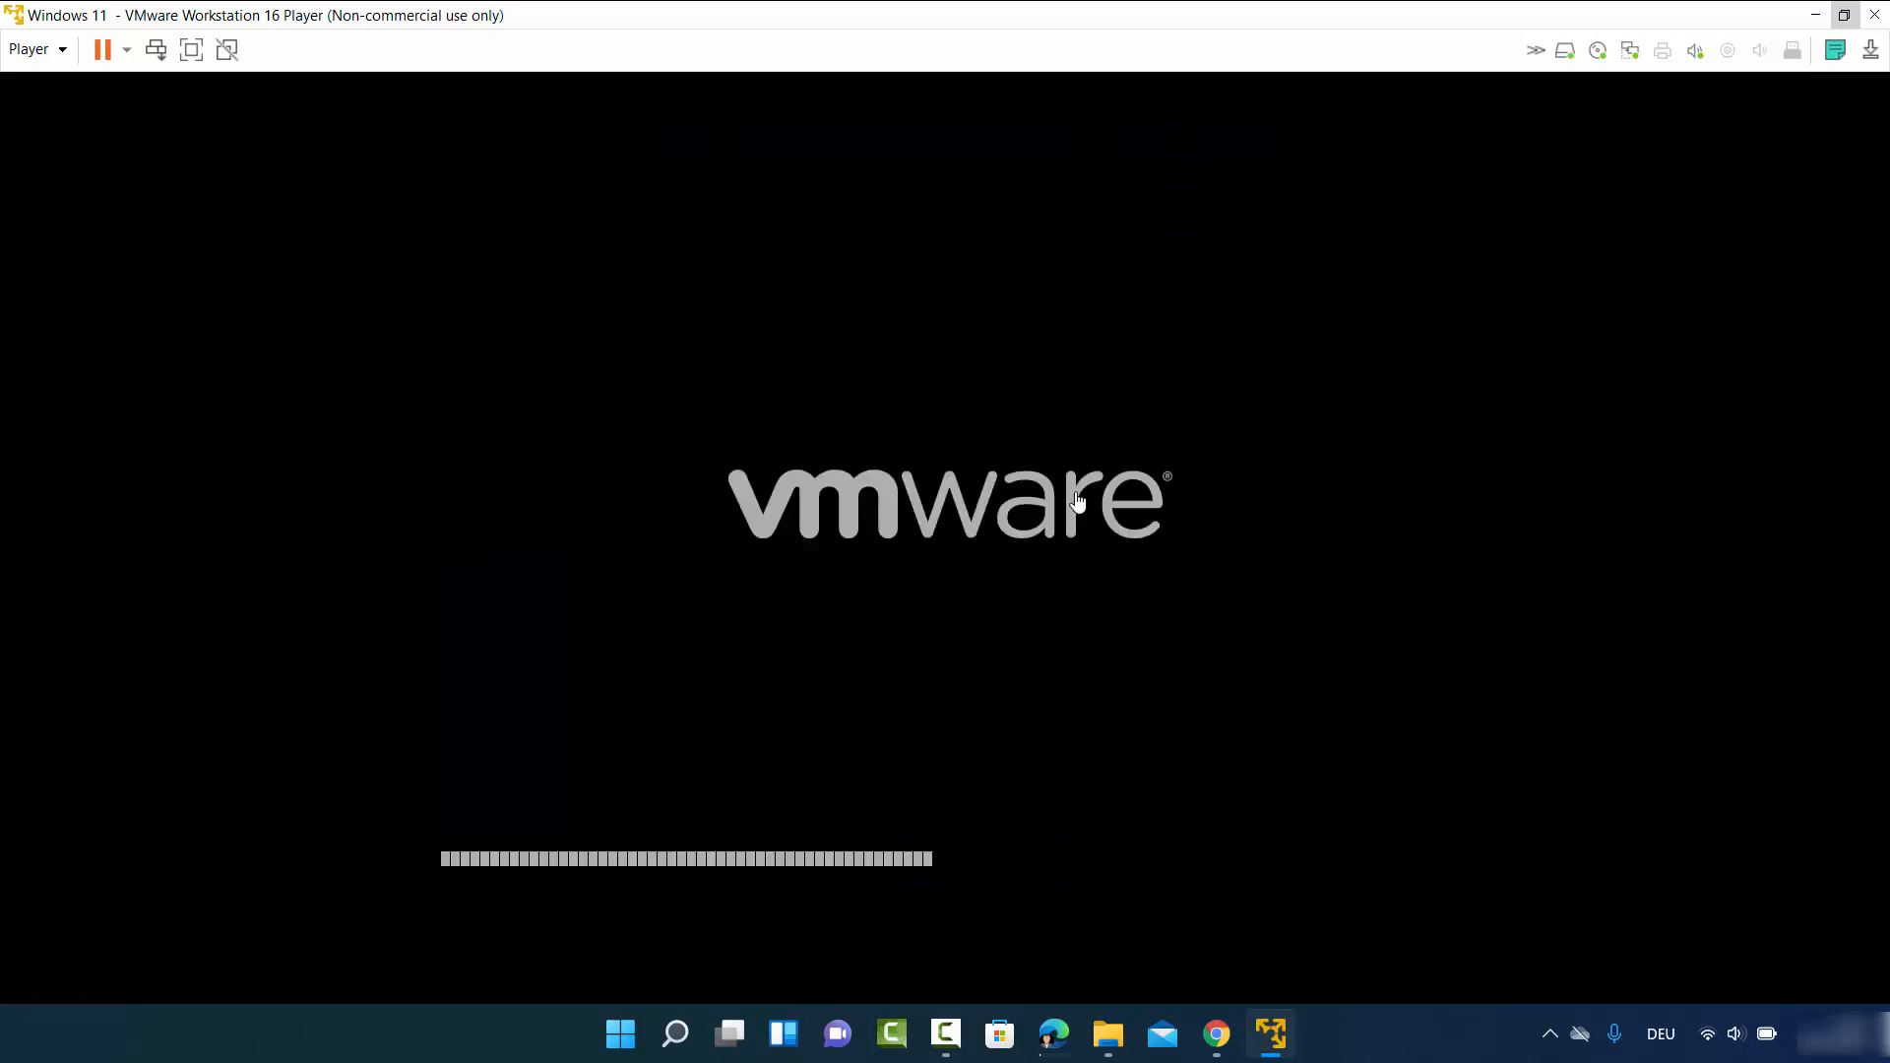
# Maximize the player window and sign in to the local account with its password
pyautogui.moveTo(1446, 99)
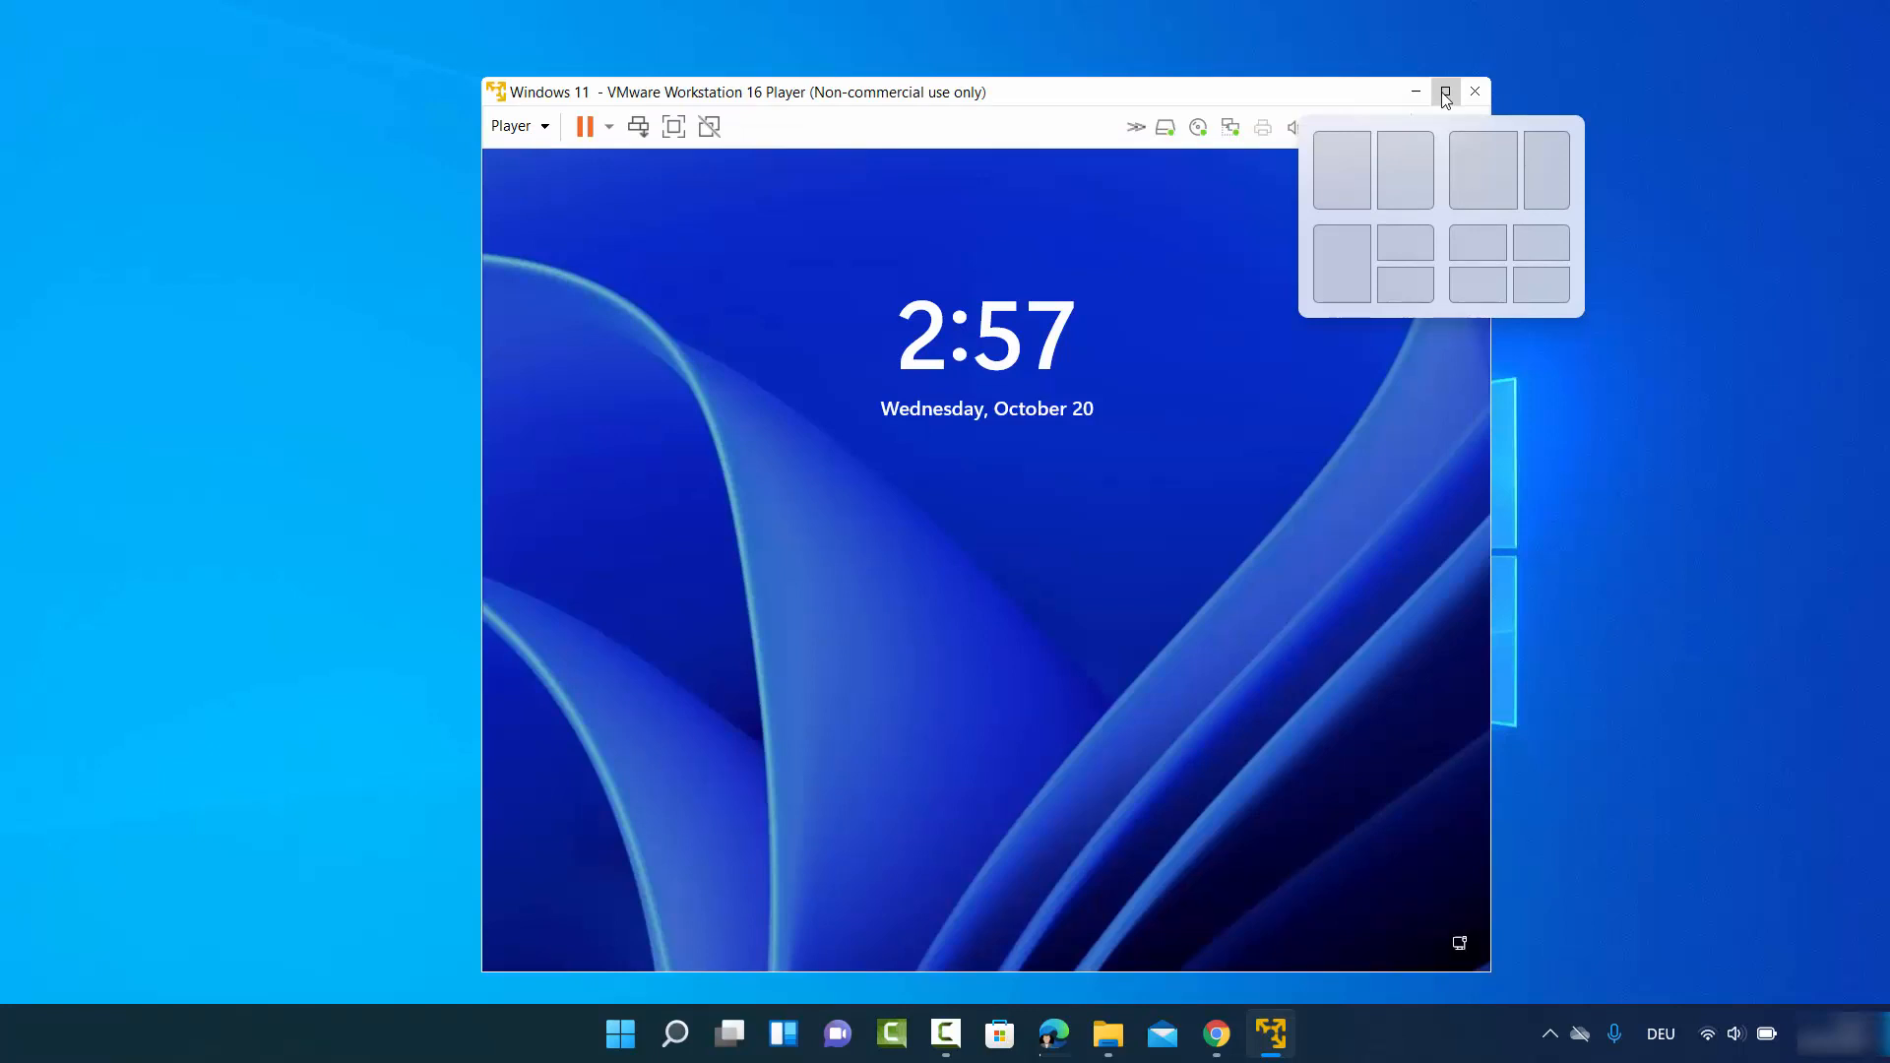
pyautogui.click(1446, 99)
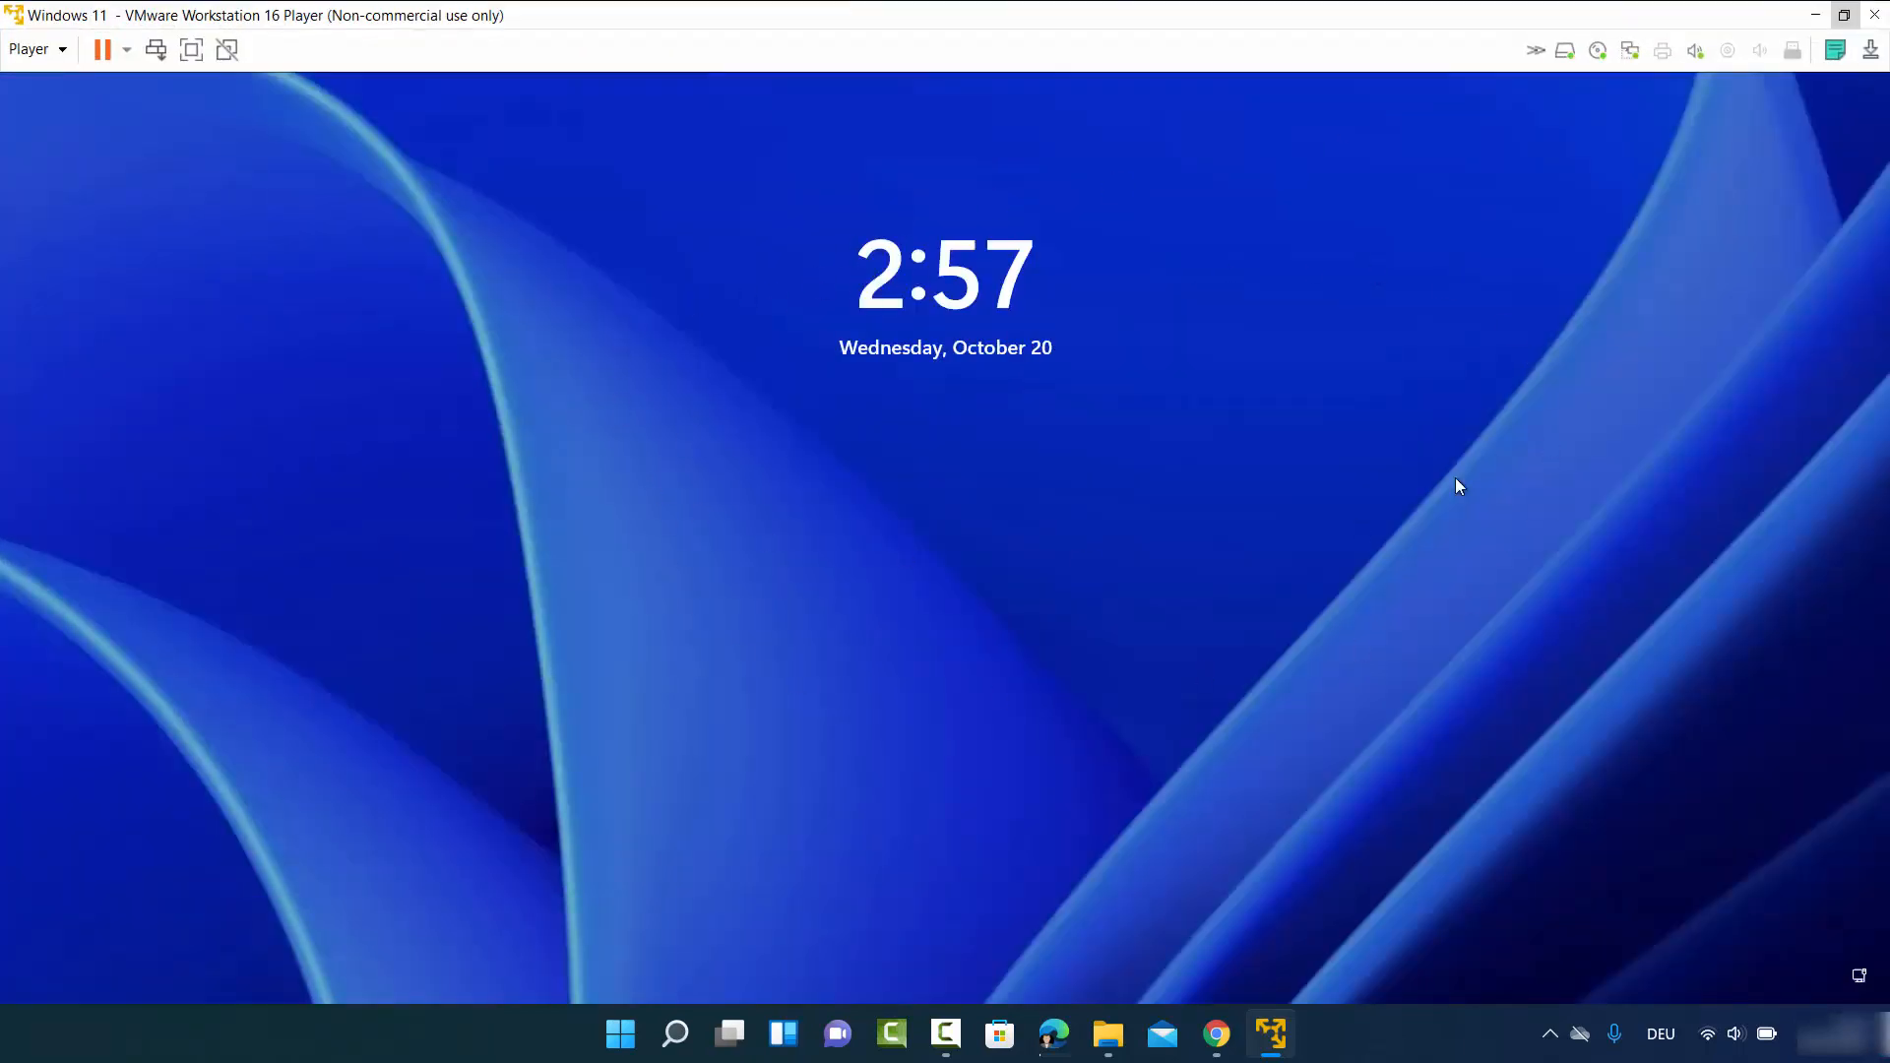
pyautogui.click(1101, 727)
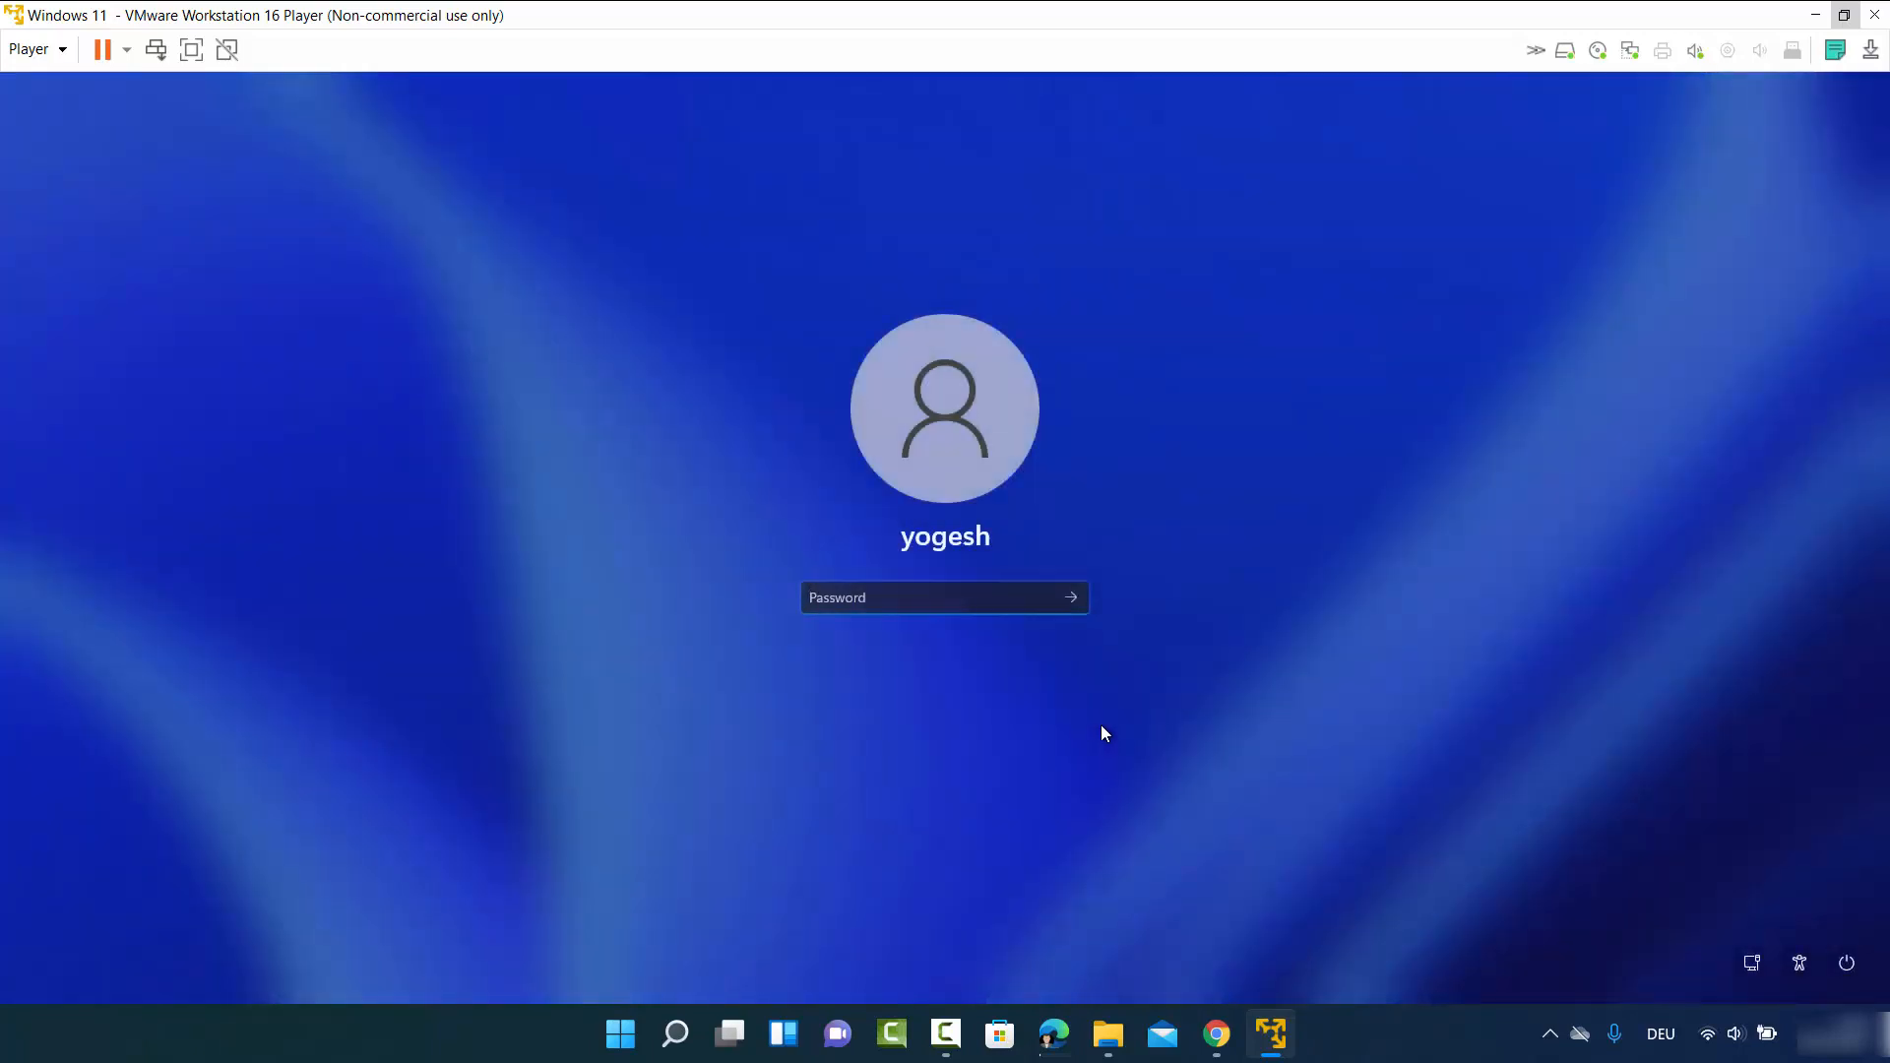
pyautogui.write('******')
pyautogui.press('Return')
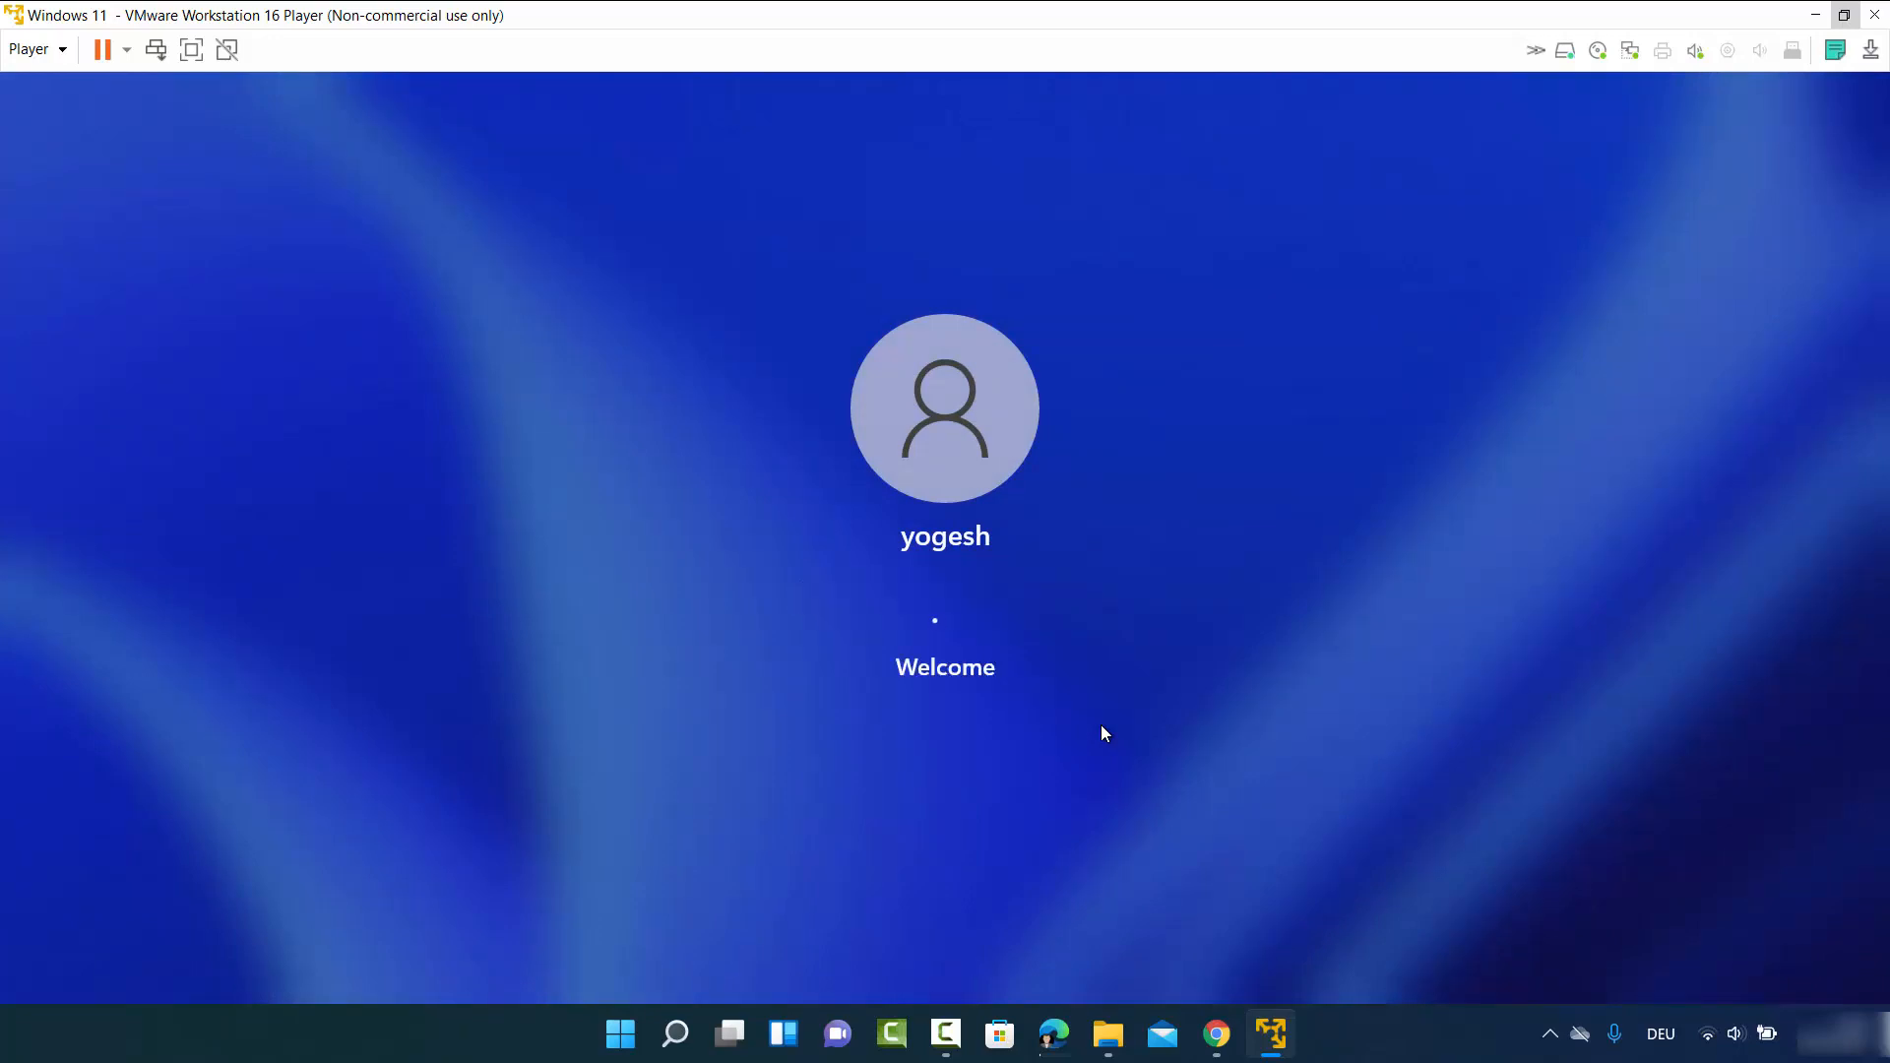